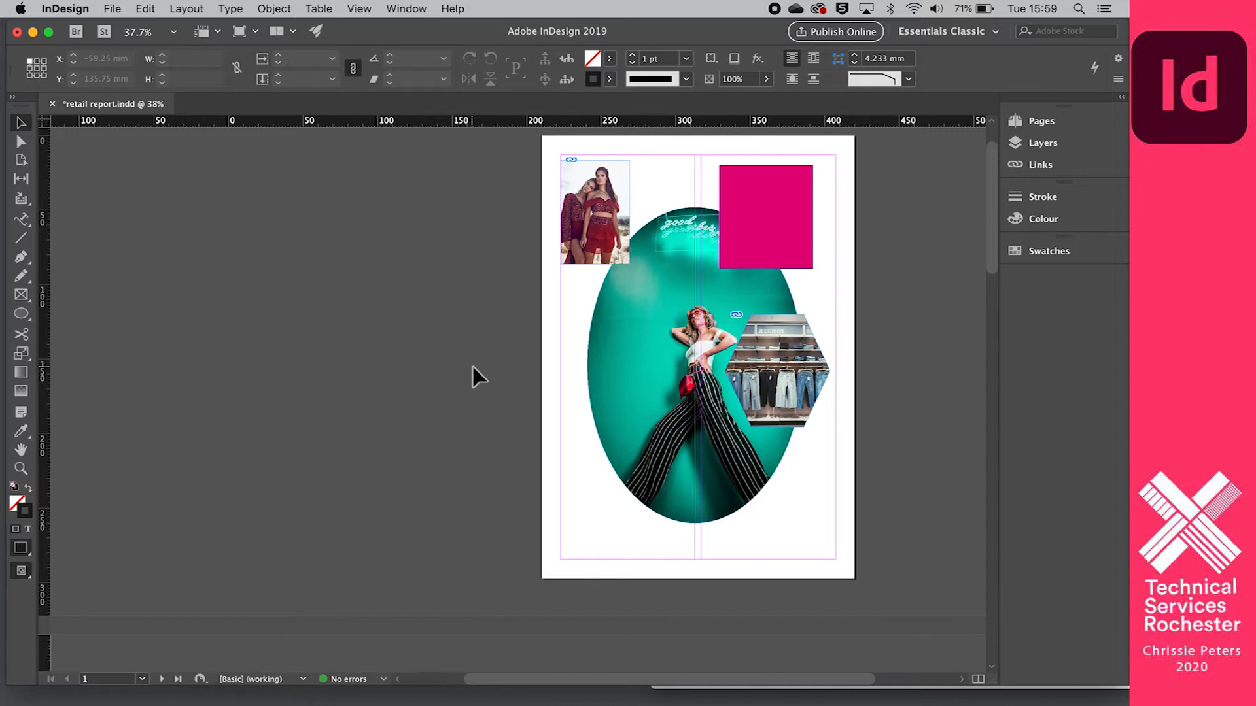
- On page 2, draw a text frame in the upper part of the first column and enter "This is my first typing."
key(shift+Page_Down)
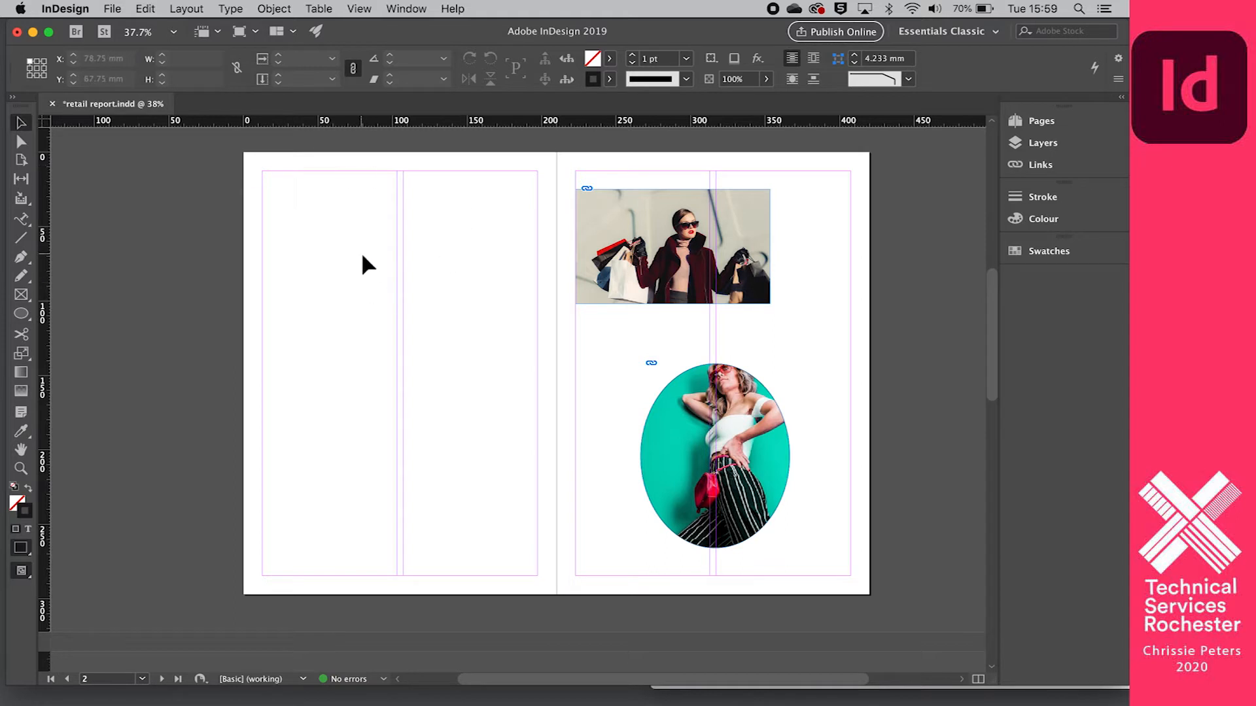
drag(24, 221, 65, 237)
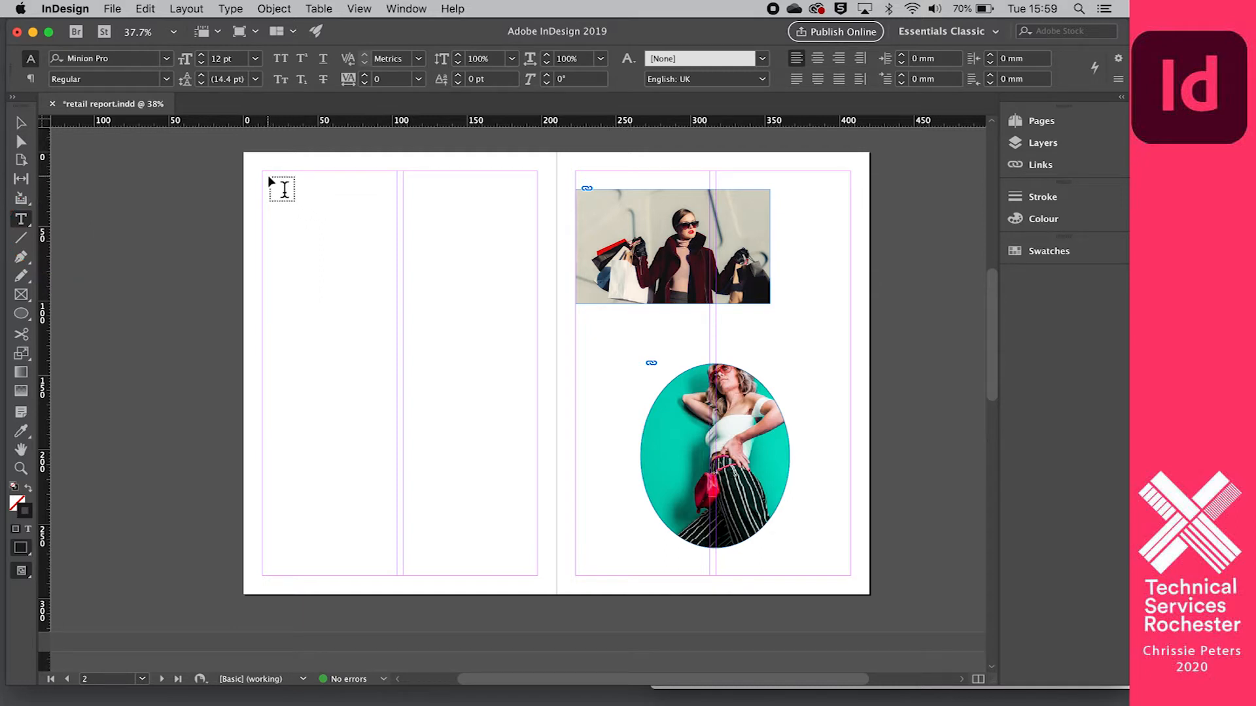
drag(265, 174, 399, 338)
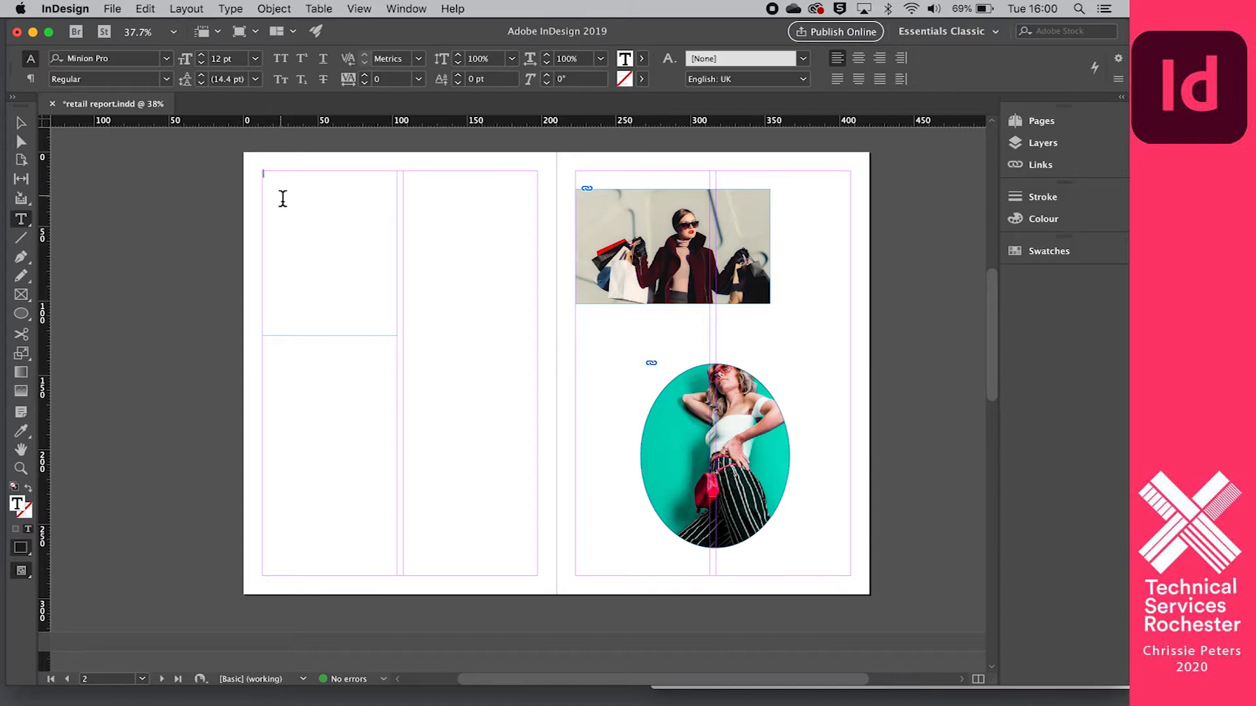
text(This is my first typing.)
- Change the font of the whole typed sentence to Bradley Hand
drag(326, 178, 258, 174)
click(167, 60)
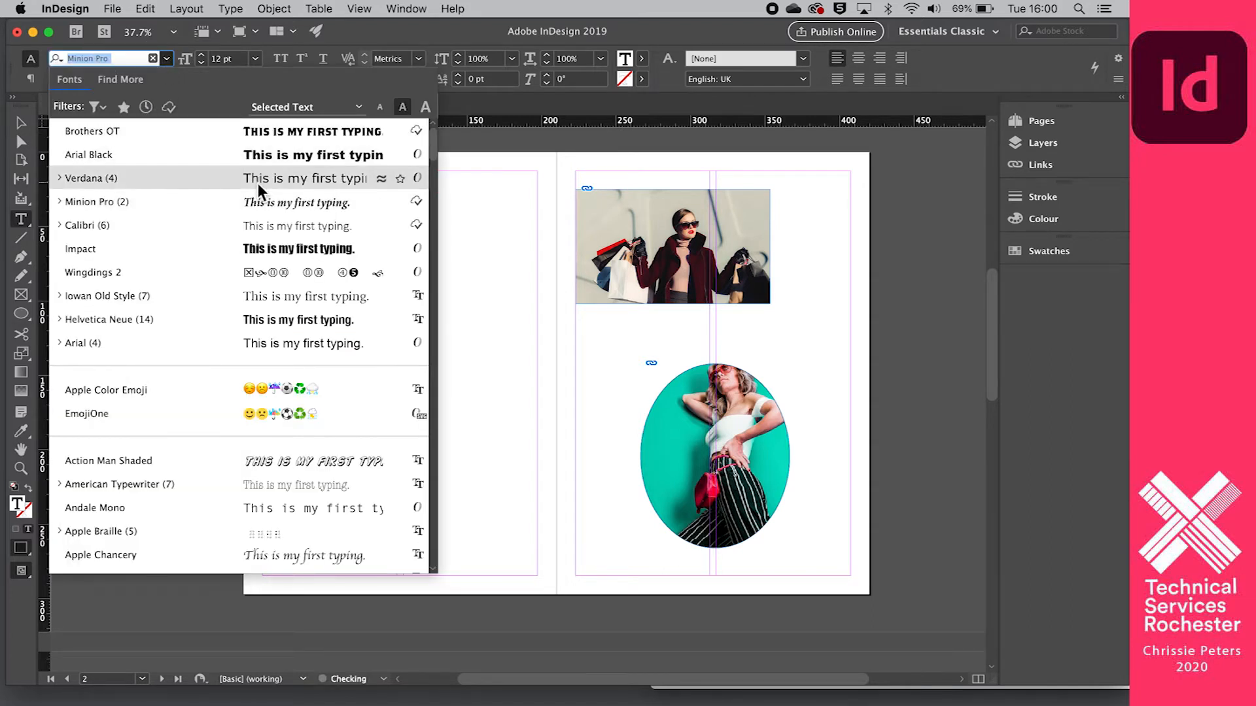
scroll(267, 288, down, 15)
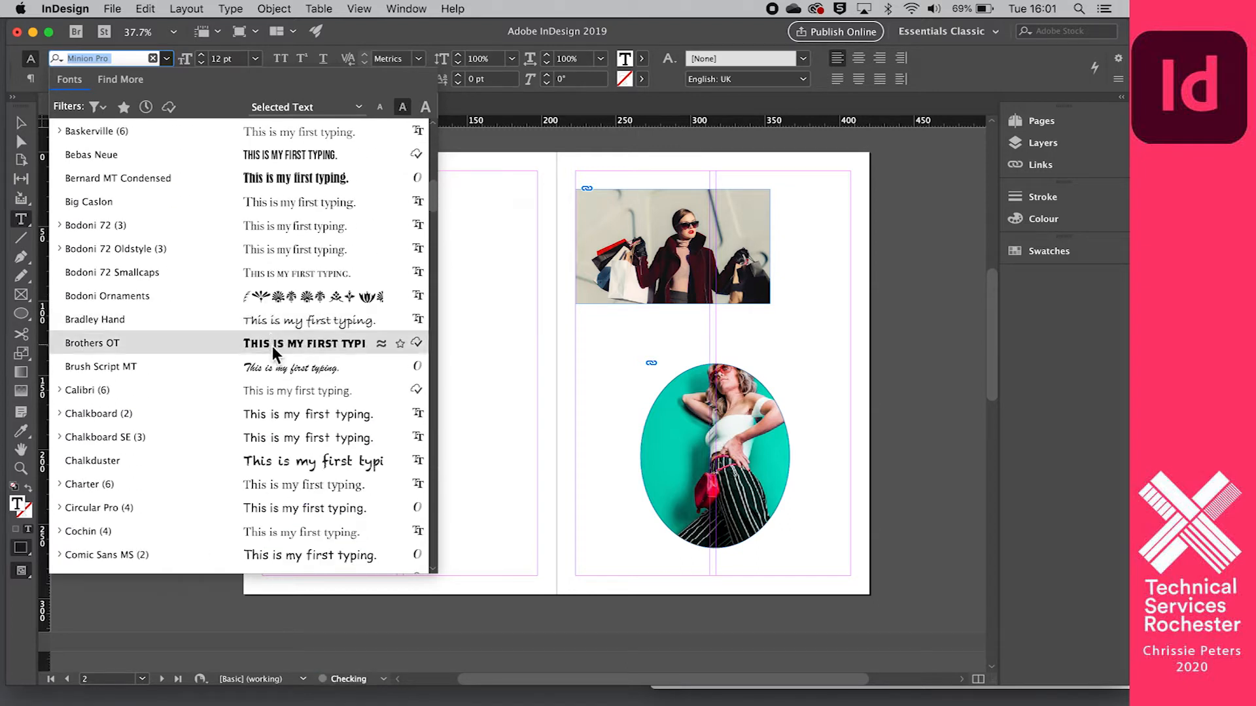
click(276, 328)
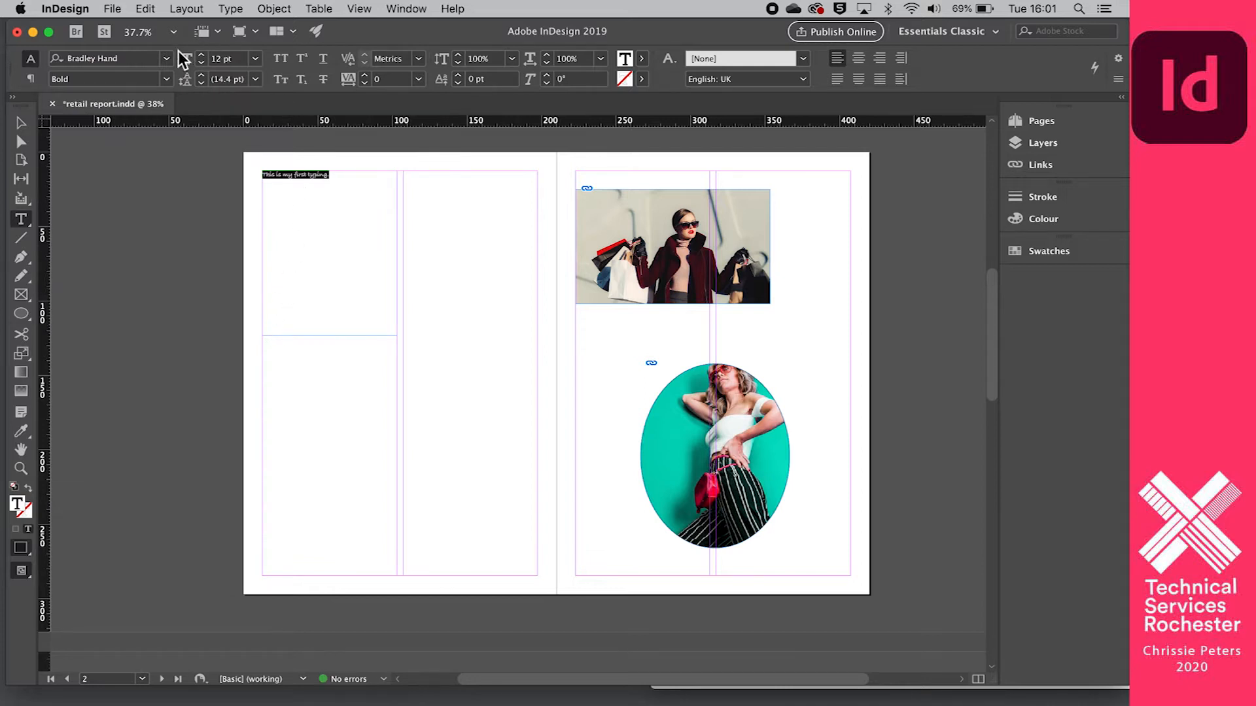
- Enlarge the typed sentence to 67 pt and keep all of its text selected
click(203, 58)
click(203, 58)
click(203, 58)
click(202, 57)
click(202, 57)
click(203, 57)
click(203, 58)
click(203, 58)
click(202, 58)
click(203, 58)
click(203, 58)
click(203, 58)
click(203, 57)
click(203, 58)
click(203, 57)
click(203, 57)
click(202, 58)
click(203, 58)
click(203, 58)
click(203, 58)
click(202, 58)
click(203, 58)
click(203, 58)
click(202, 57)
click(203, 57)
click(203, 57)
click(202, 58)
click(202, 58)
click(203, 58)
click(203, 58)
click(203, 57)
click(203, 57)
click(203, 57)
click(387, 280)
drag(385, 285, 252, 197)
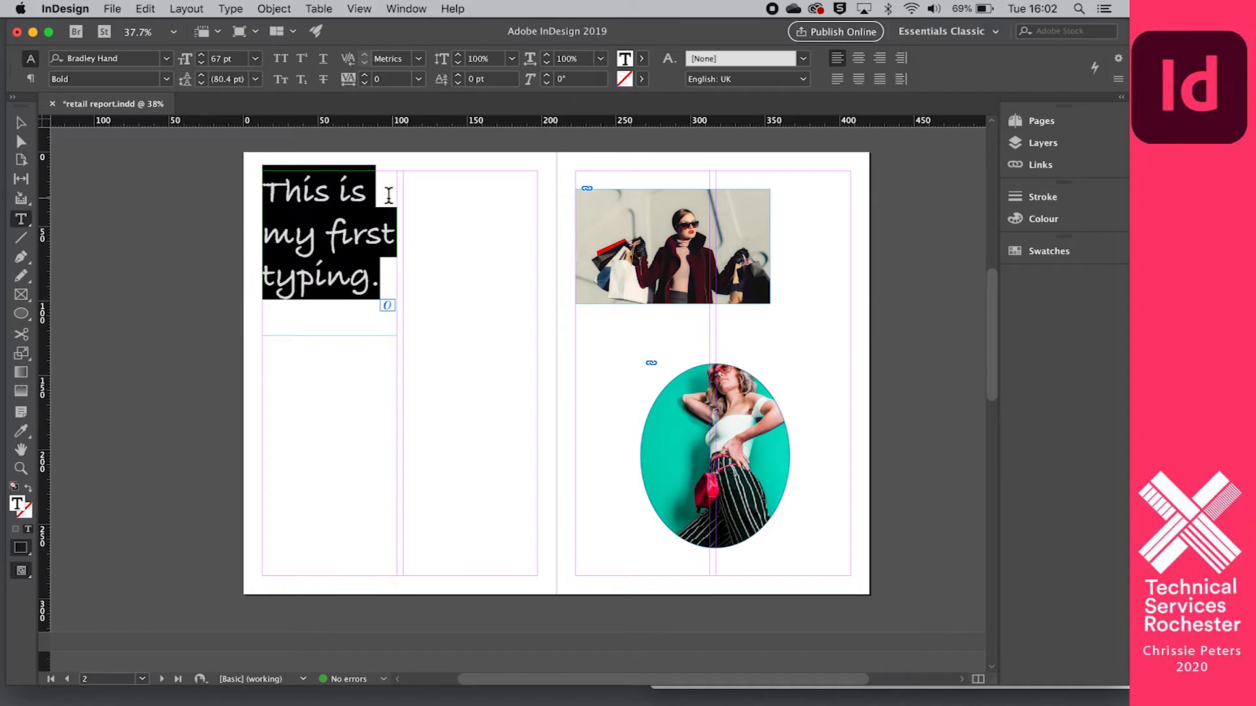
- Fill the selected sentence with the magenta swatch C=0 M=100 Y=0 K=0
click(645, 58)
click(501, 193)
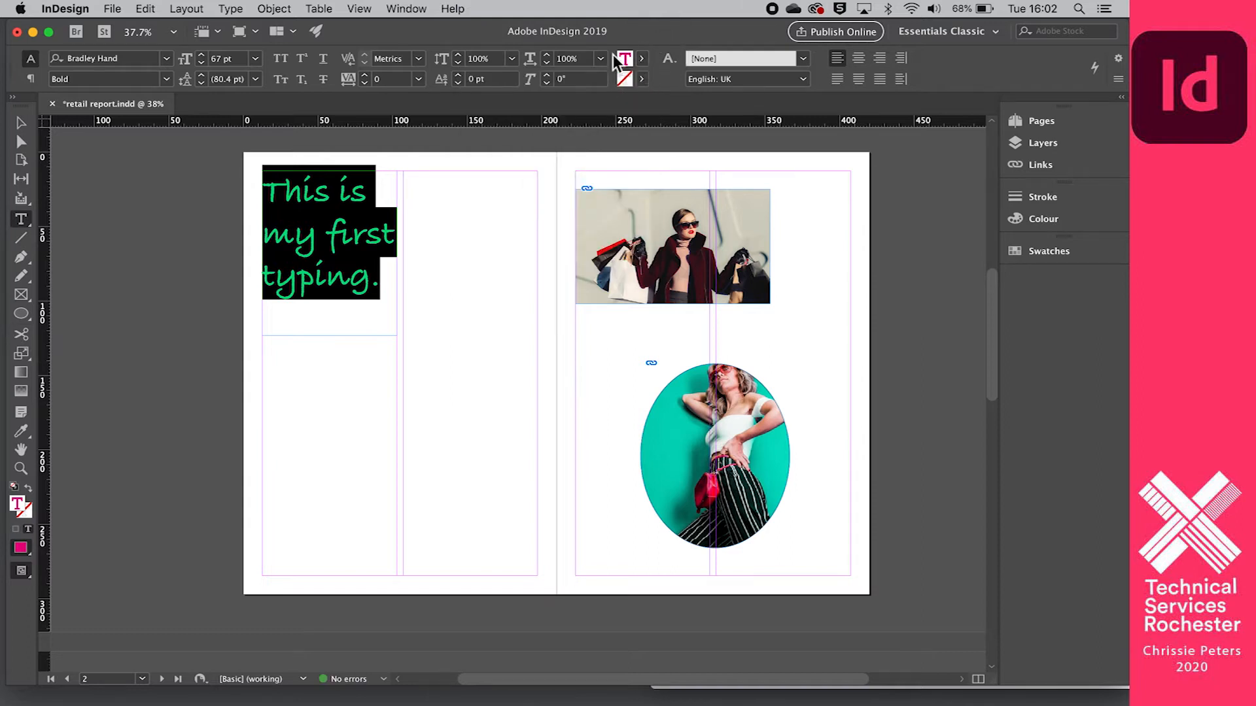
click(642, 59)
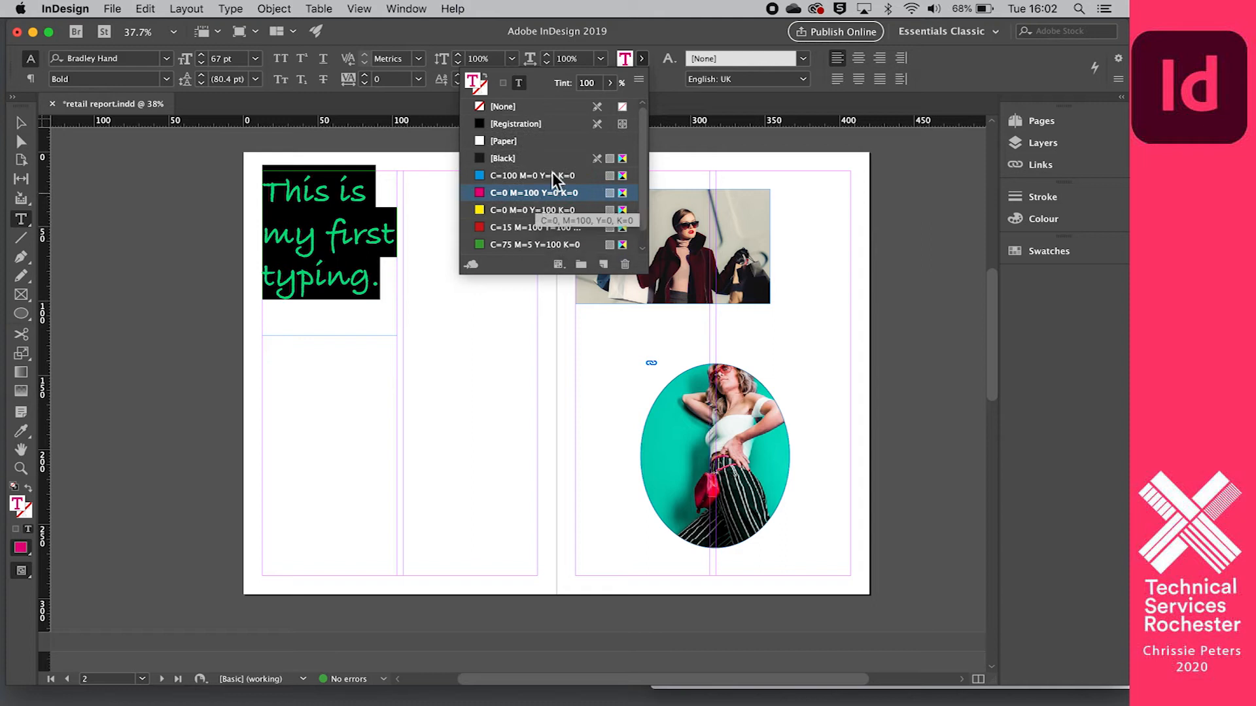
- Give the selected sentence a custom dark purple fill, RGB 67, 49, 131 (433183), and deselect it
double_click(625, 60)
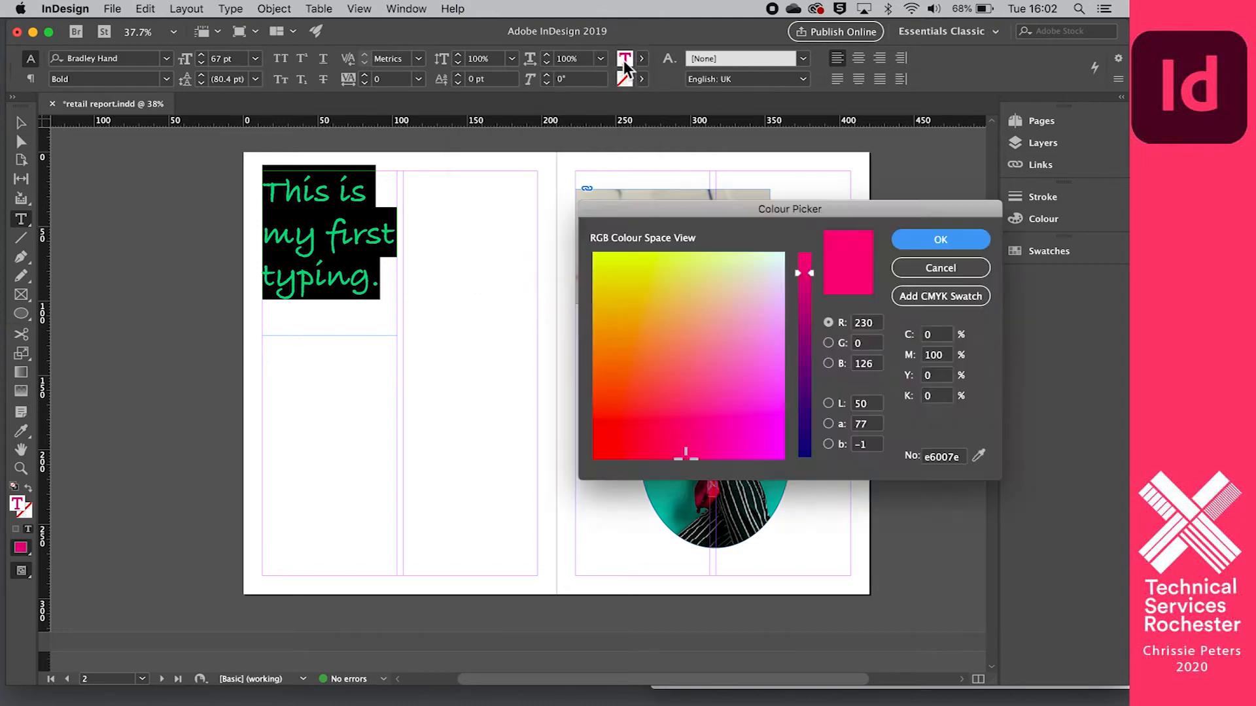
drag(745, 370, 766, 424)
drag(813, 275, 815, 404)
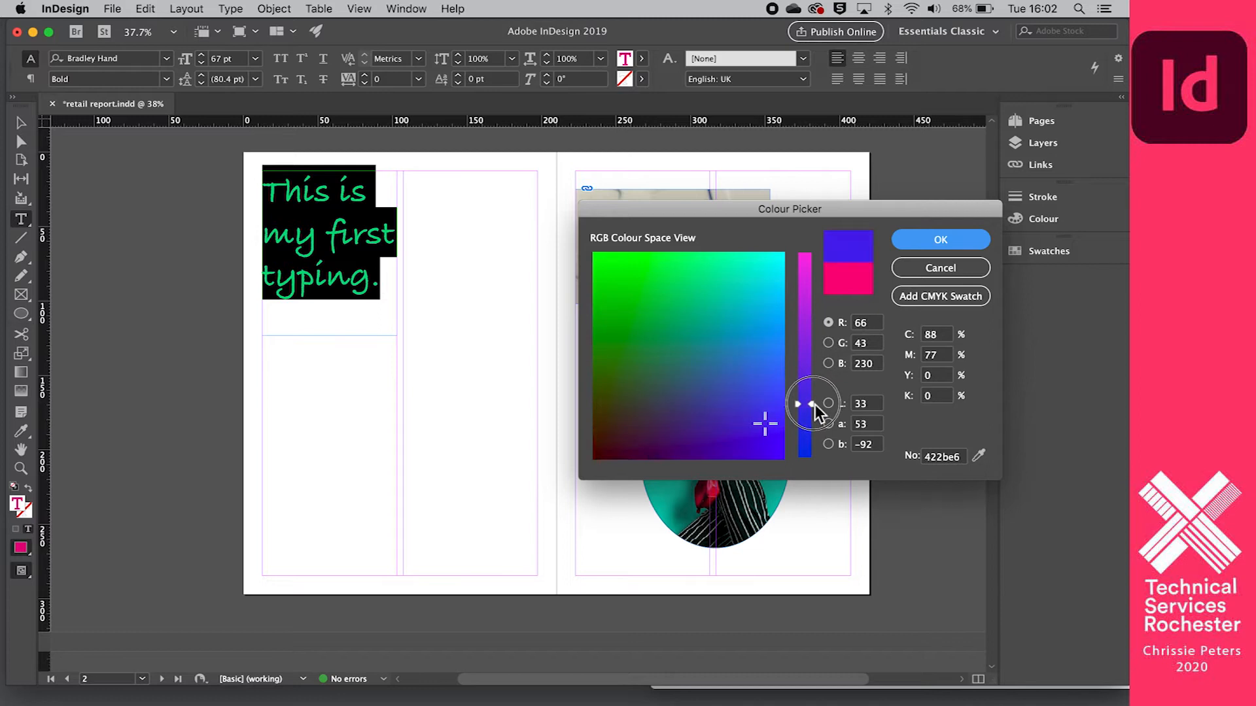
click(703, 343)
click(693, 421)
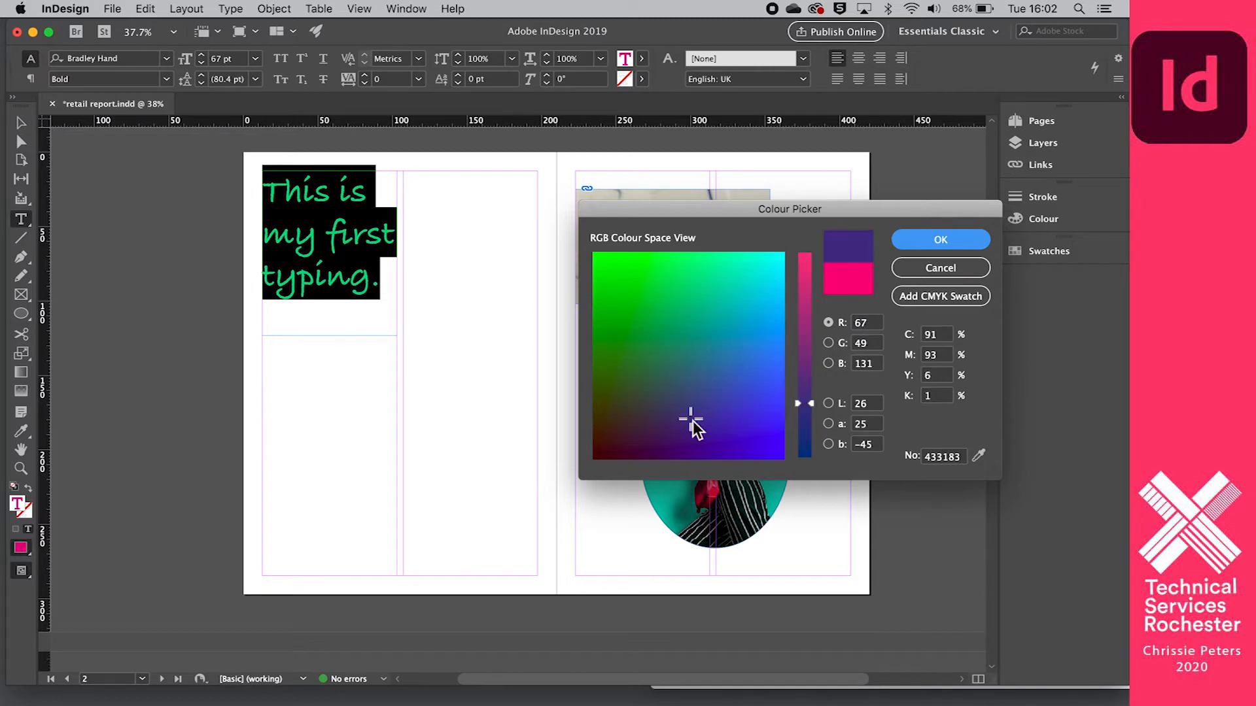
click(912, 238)
click(311, 400)
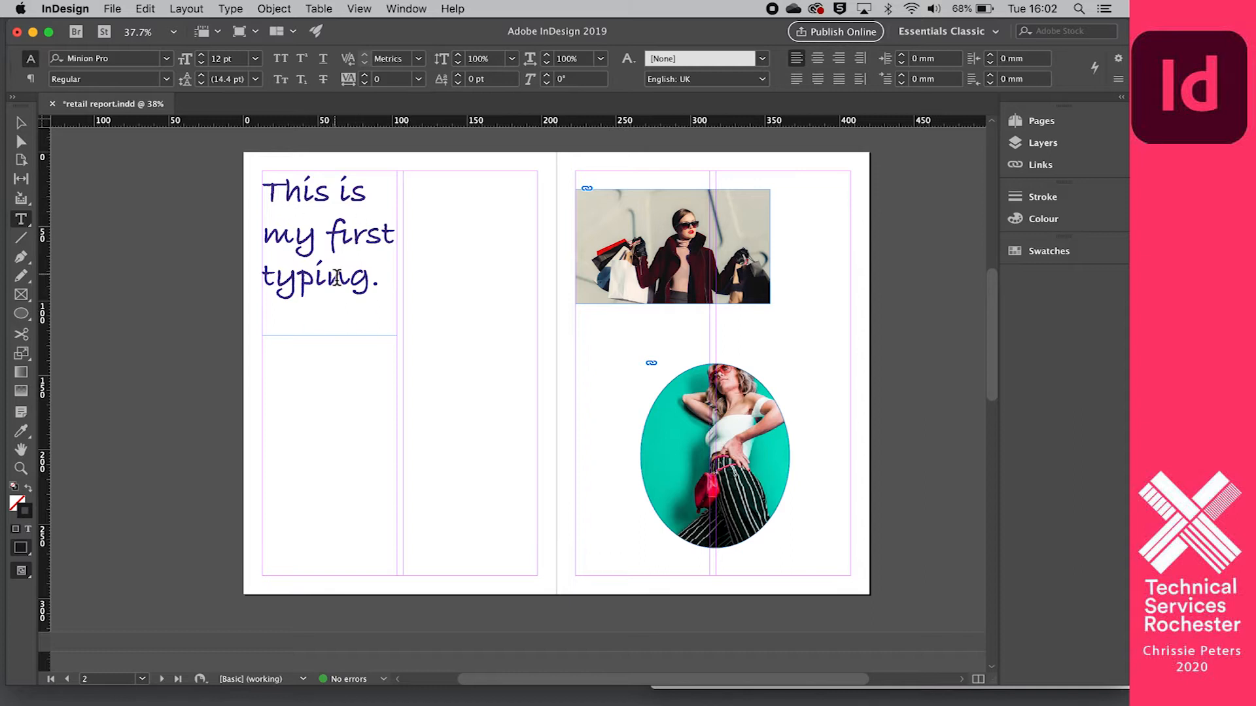
- Draw a second text frame, about 185 by 117 mm, across both columns in the lower half of page 2
scroll(337, 277, up, 2)
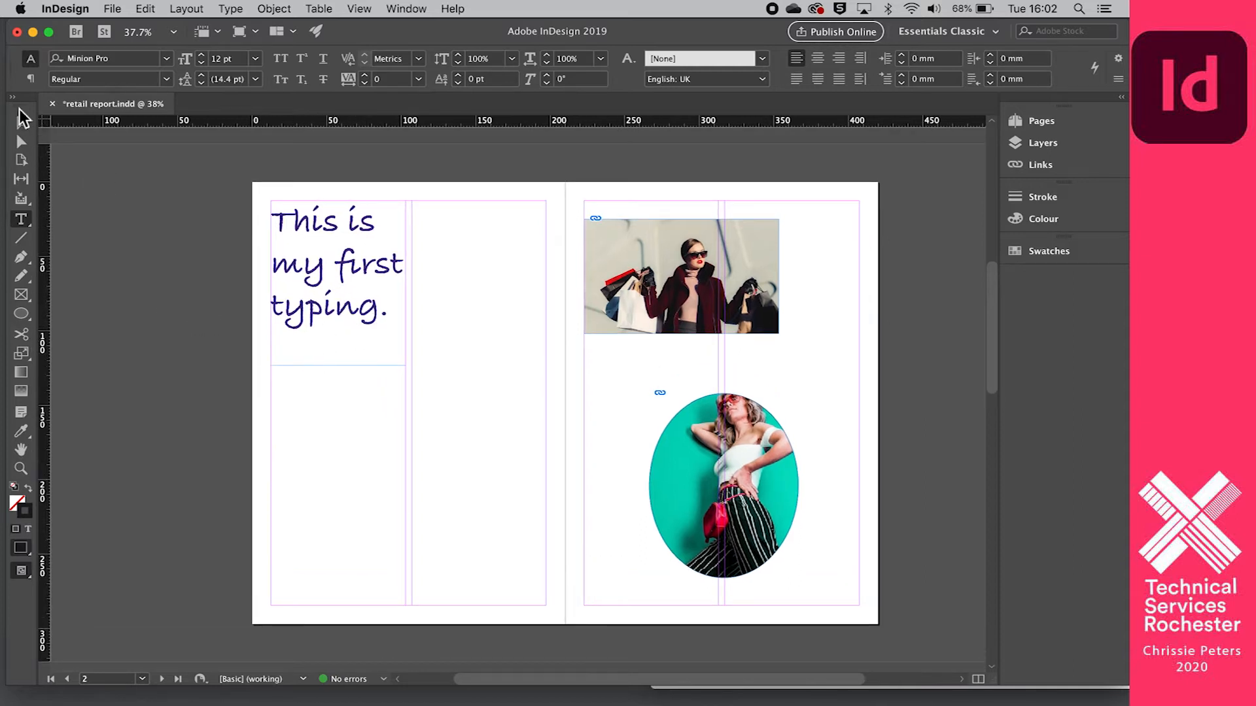
click(21, 123)
scroll(210, 328, down, 4)
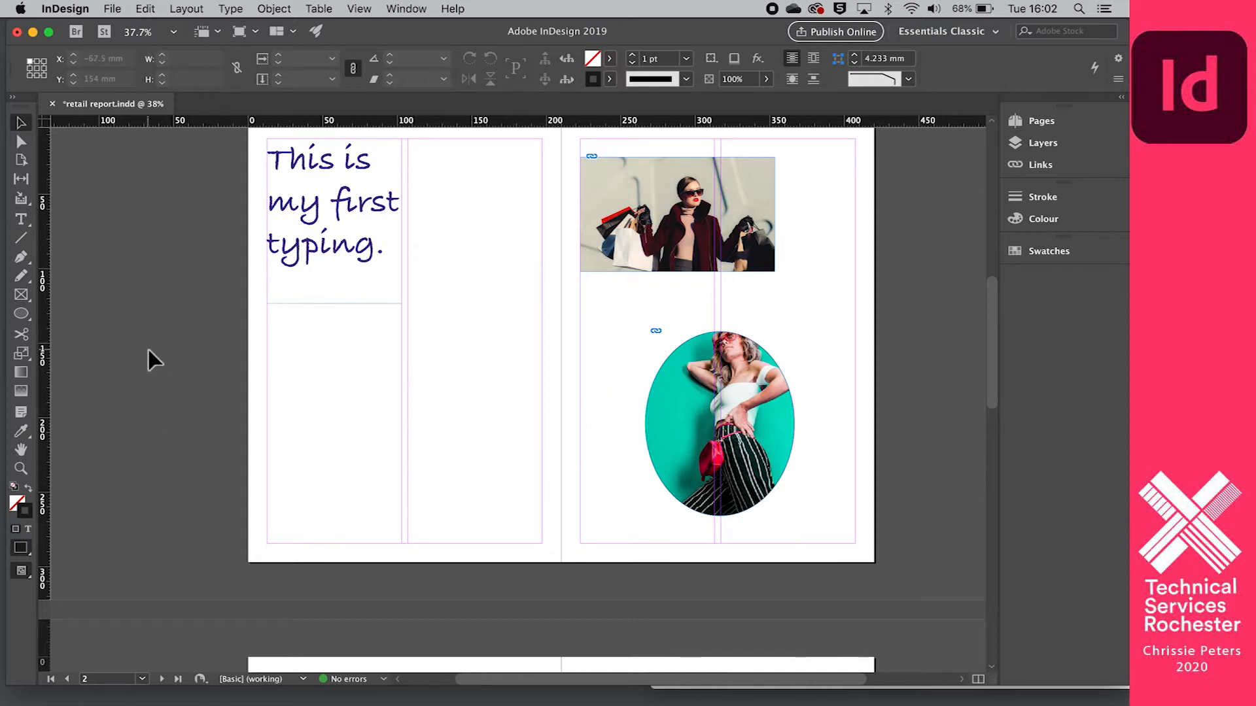
click(20, 219)
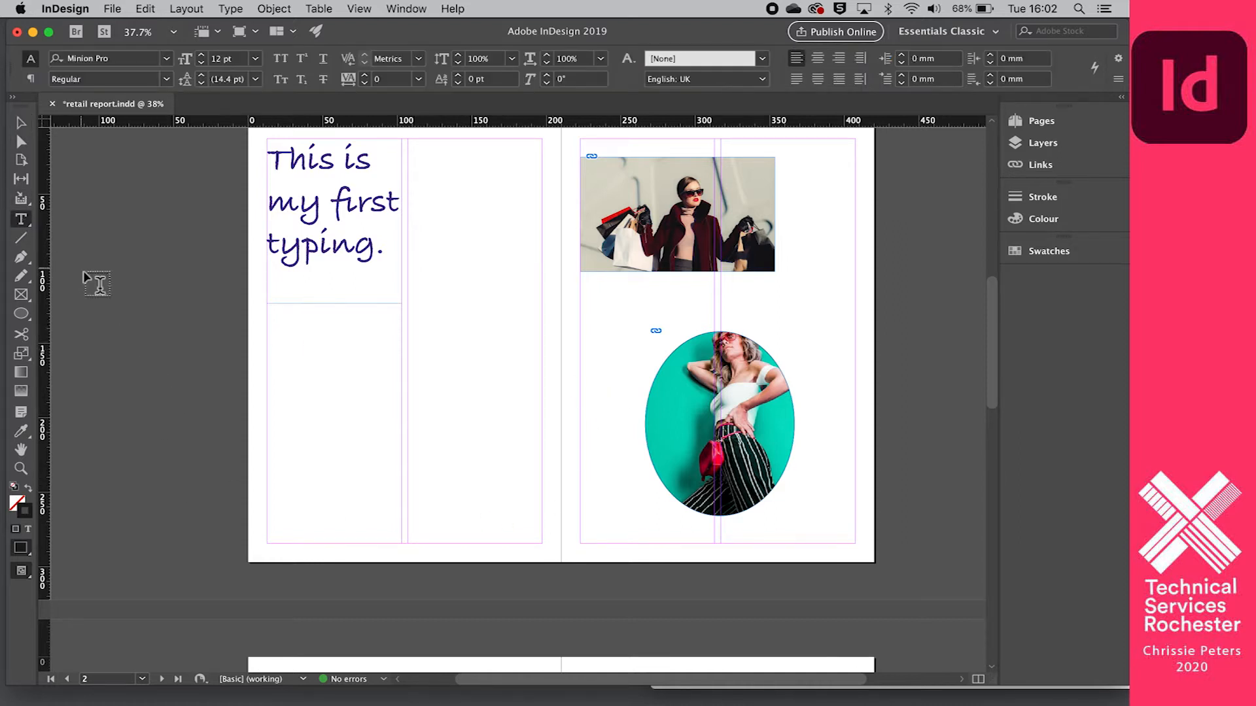
drag(268, 330, 541, 504)
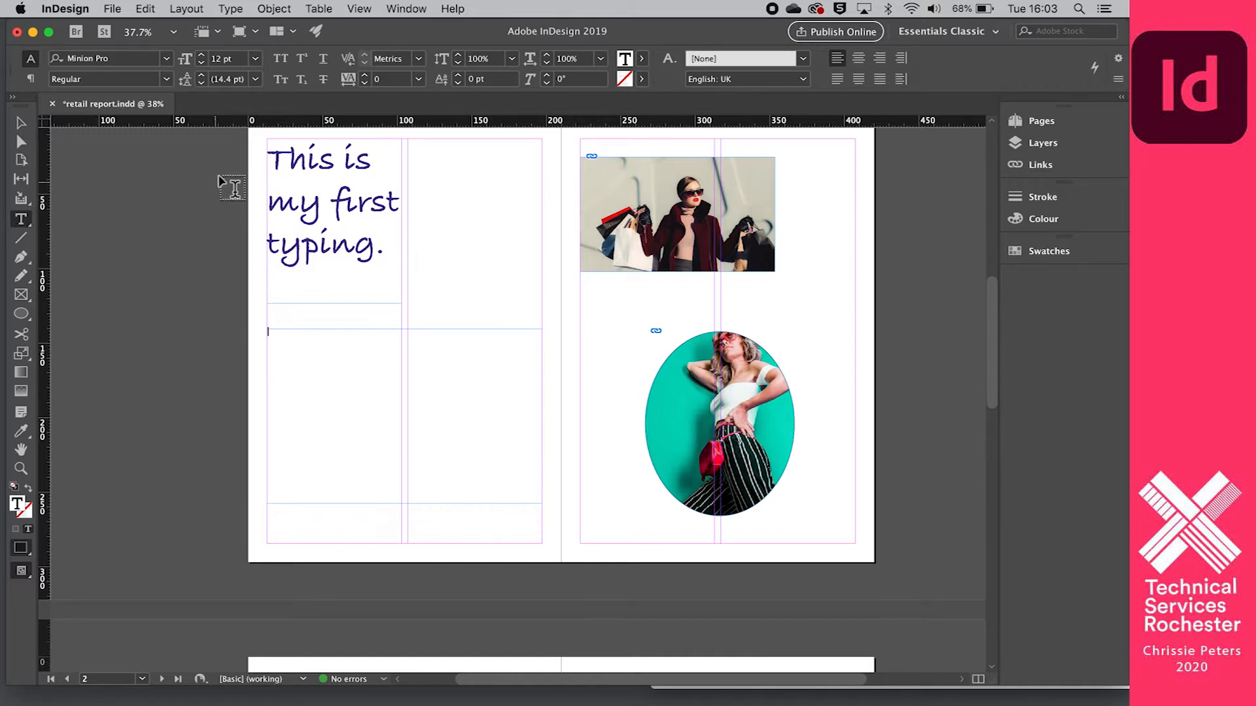
scroll(449, 292, down, 1)
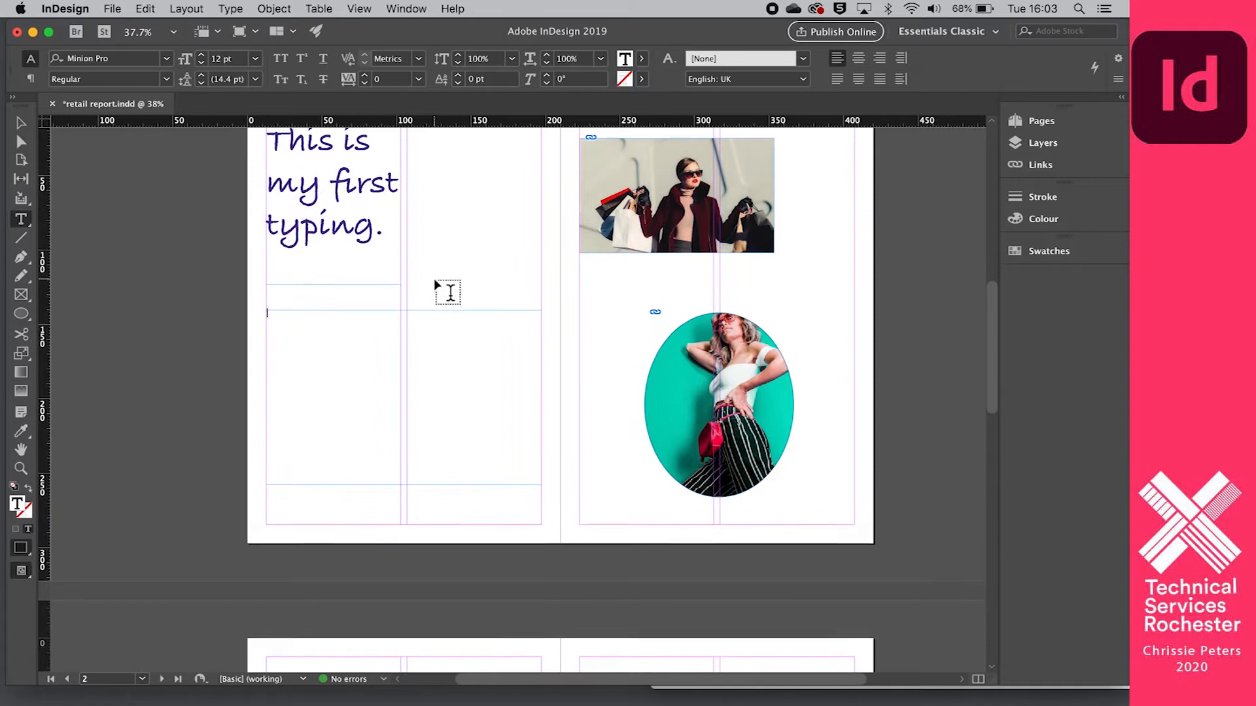
scroll(449, 292, up, 2)
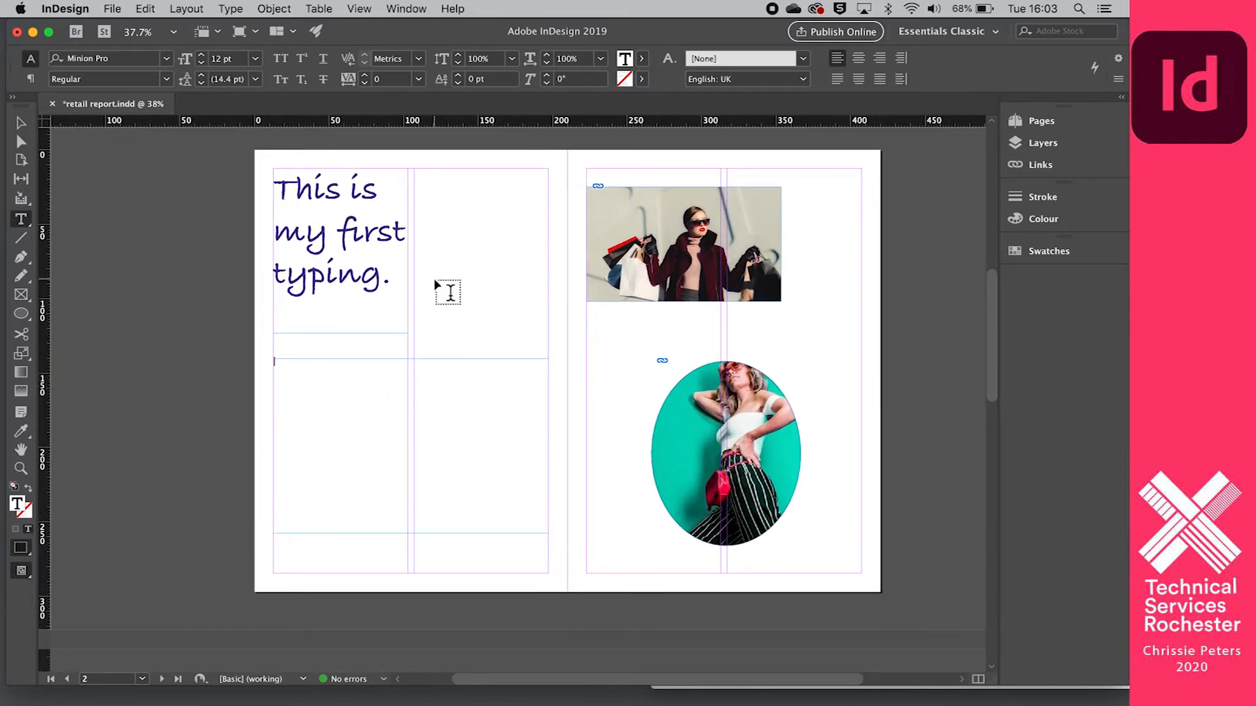
- Fill the new lower text frame with placeholder text
click(295, 363)
click(230, 9)
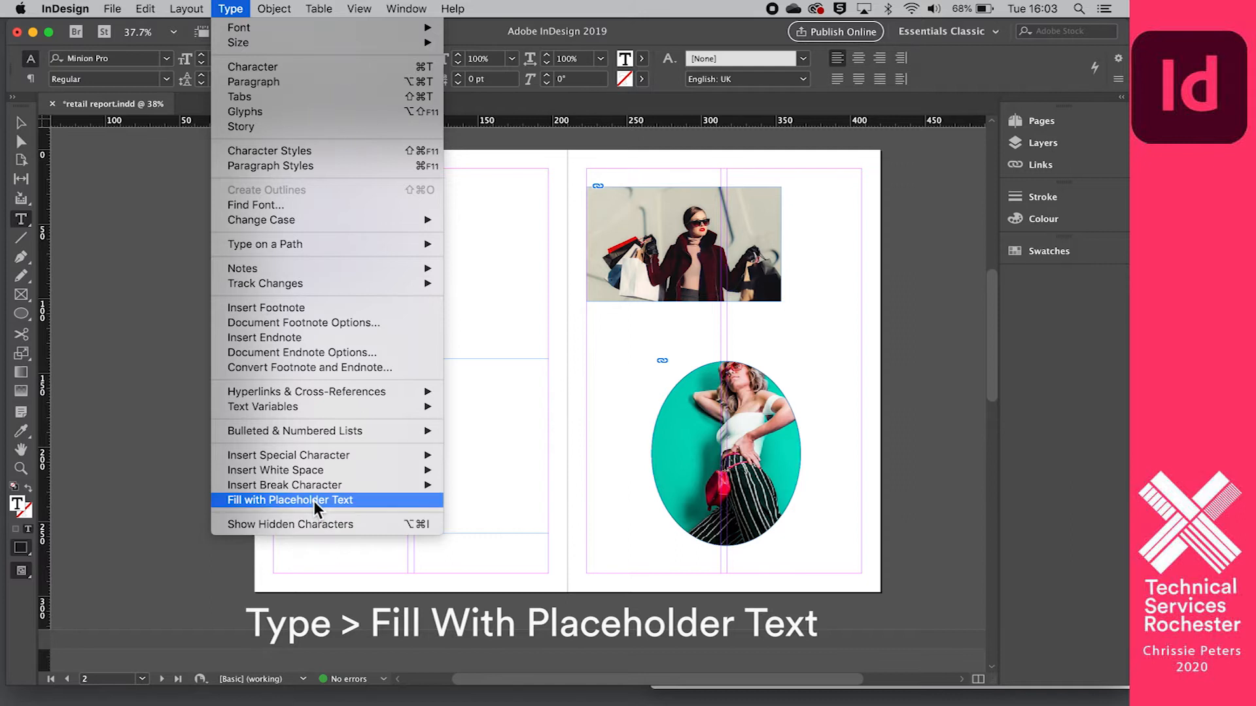
click(363, 502)
- Examine the placeholder text up close and within the layout of the whole spread
scroll(314, 469, up, 6)
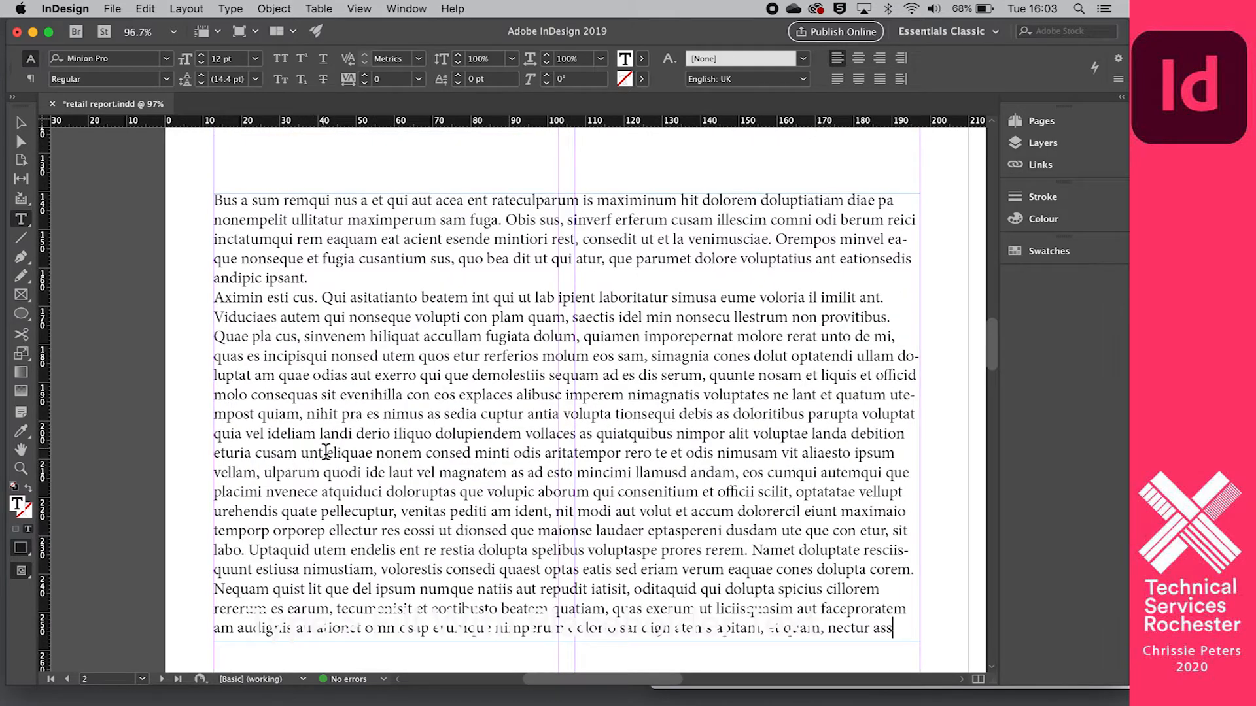
scroll(325, 453, down, 2)
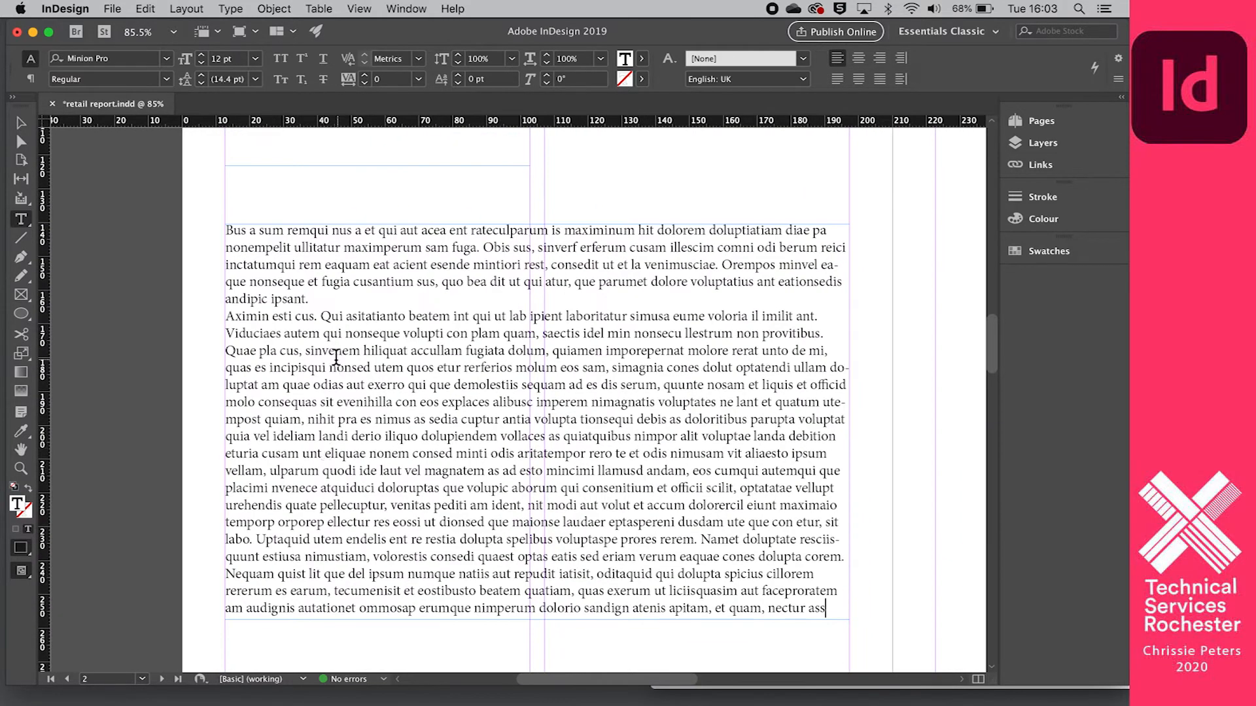
scroll(338, 268, down, 4)
scroll(336, 268, up, 4)
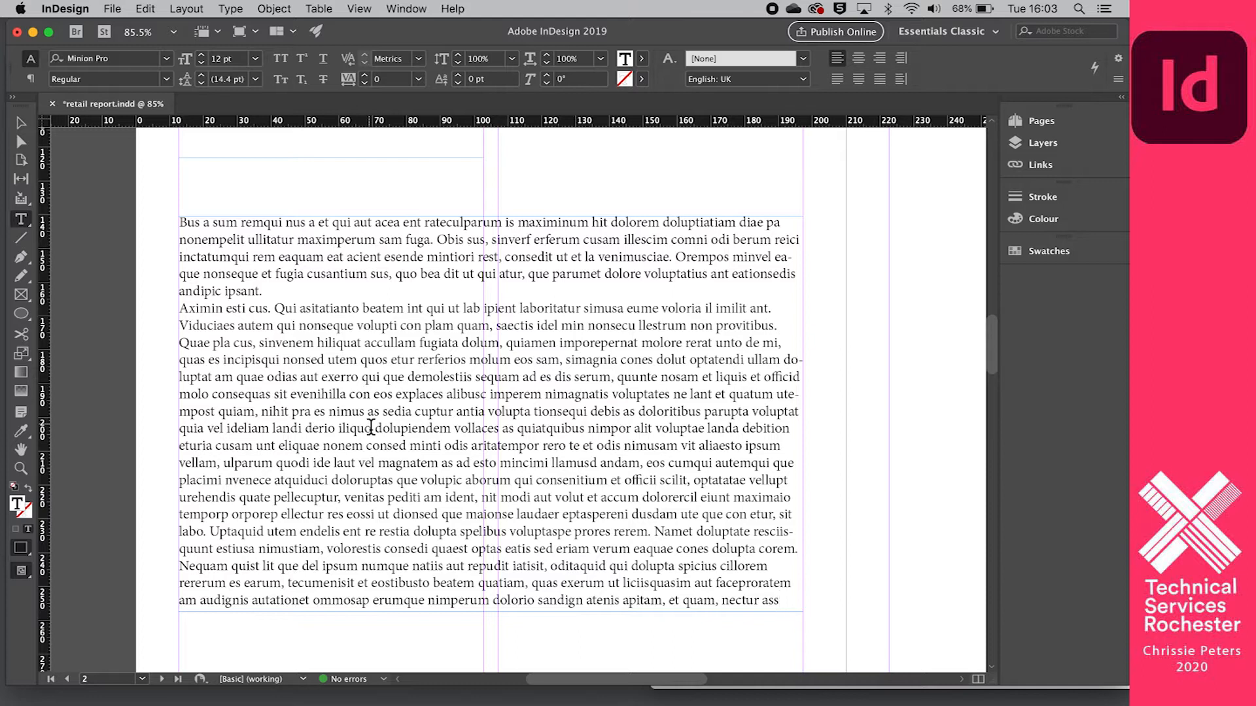
scroll(421, 420, down, 1)
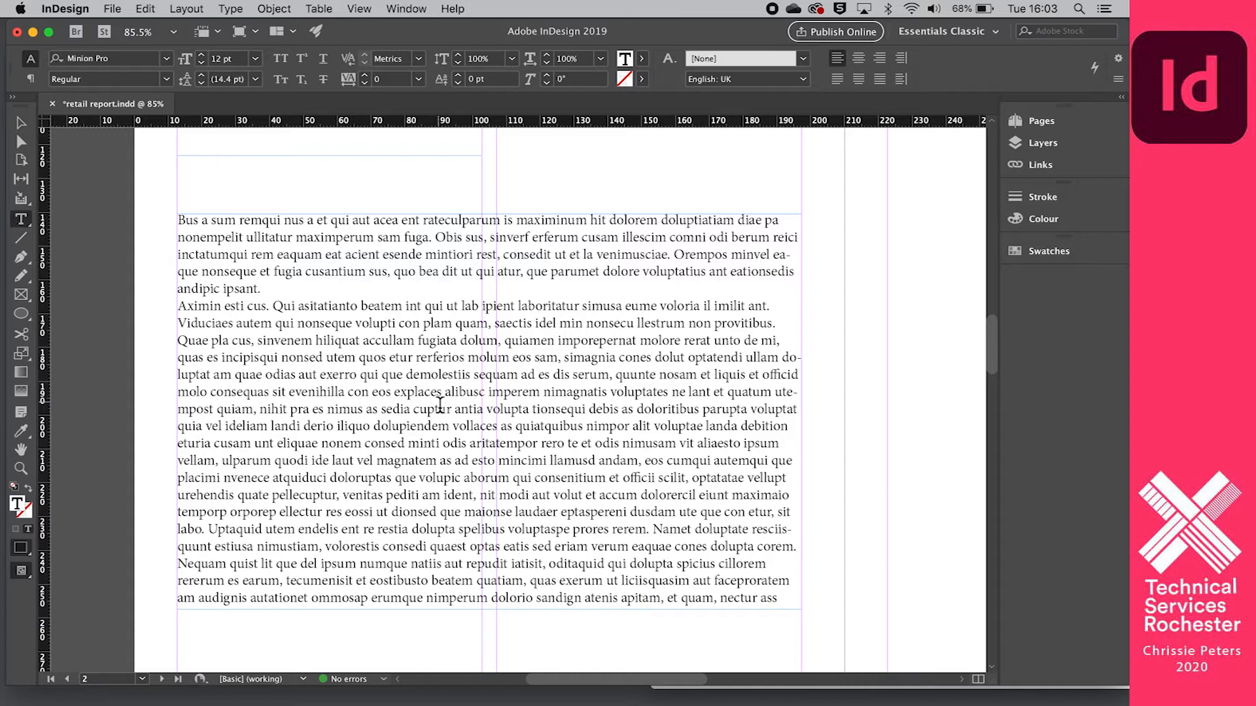
scroll(440, 405, down, 3)
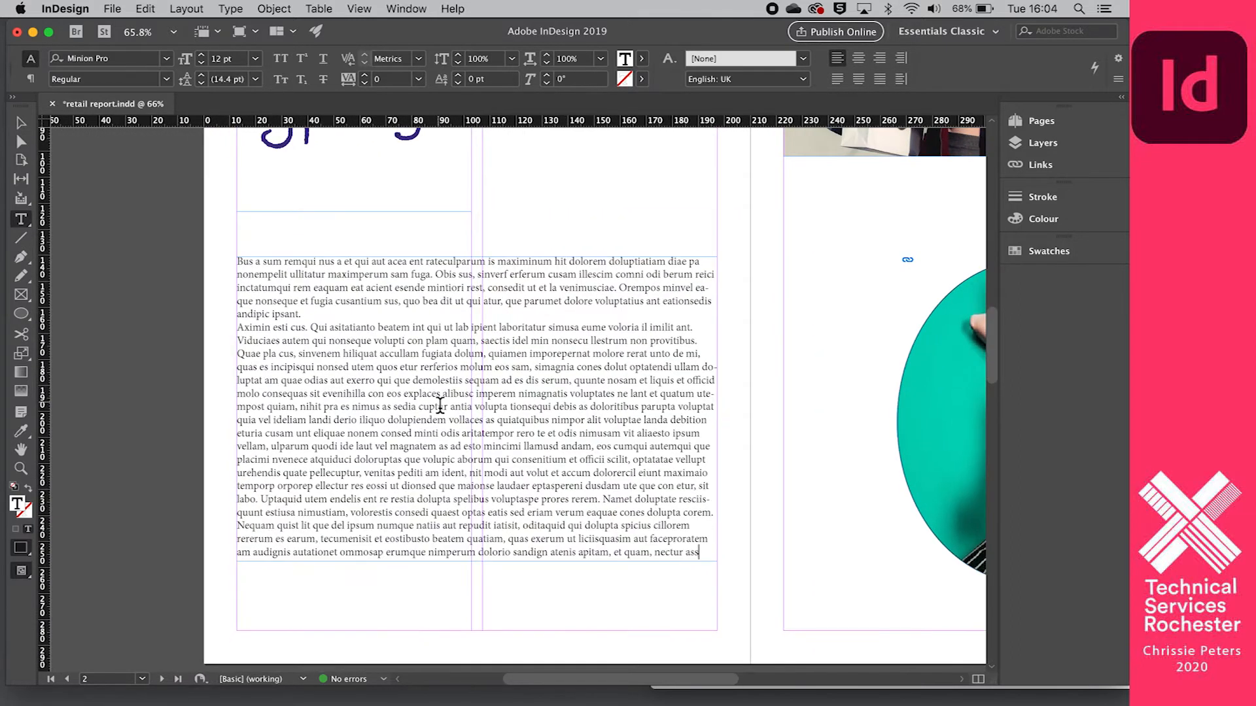
scroll(506, 428, down, 2)
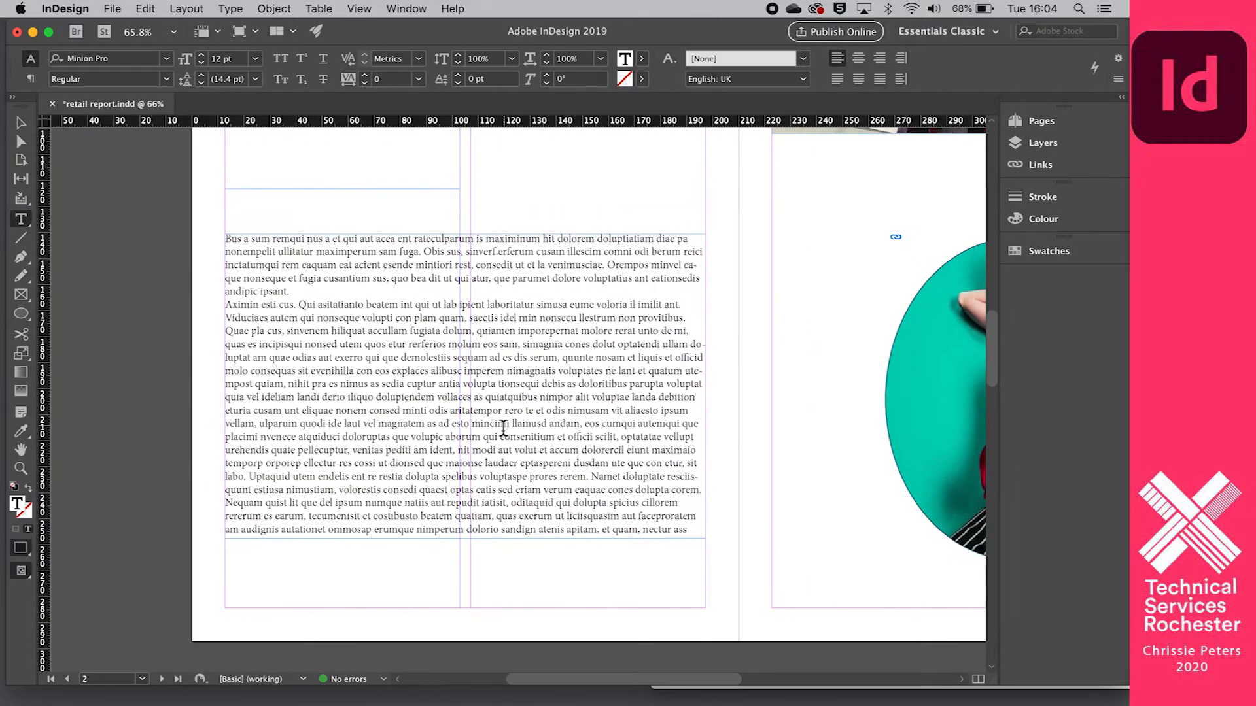
scroll(391, 341, down, 4)
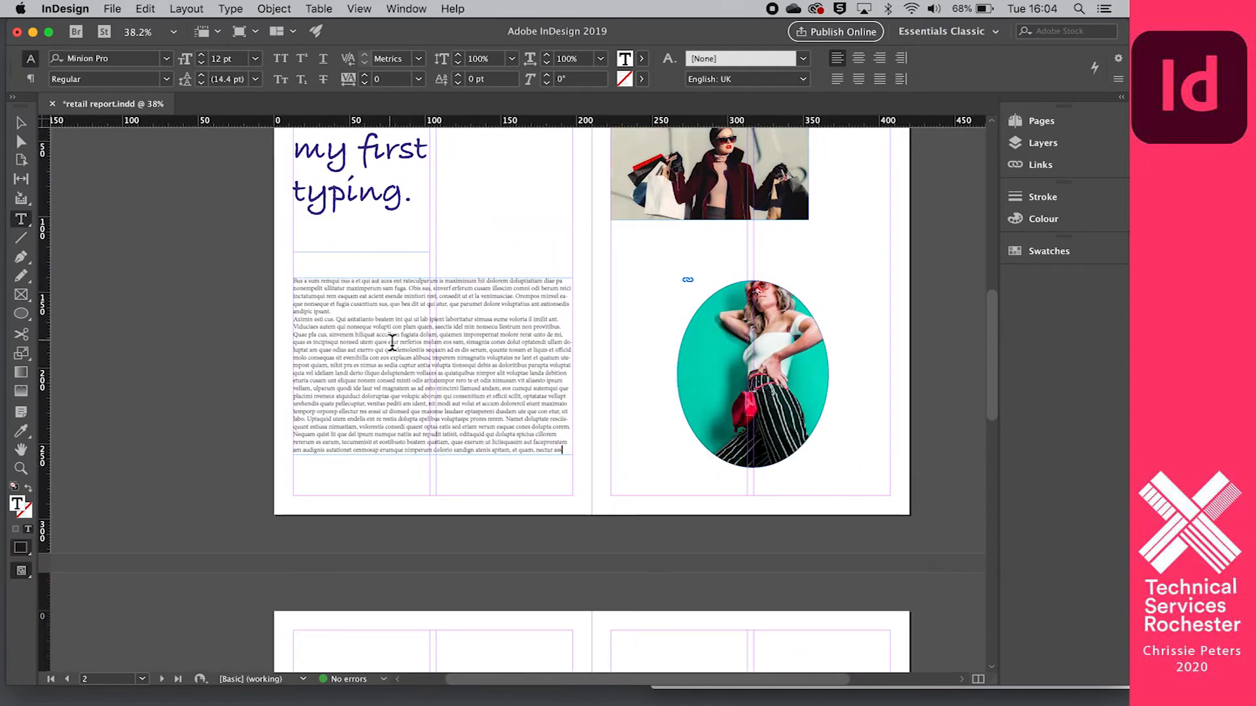
scroll(393, 342, up, 2)
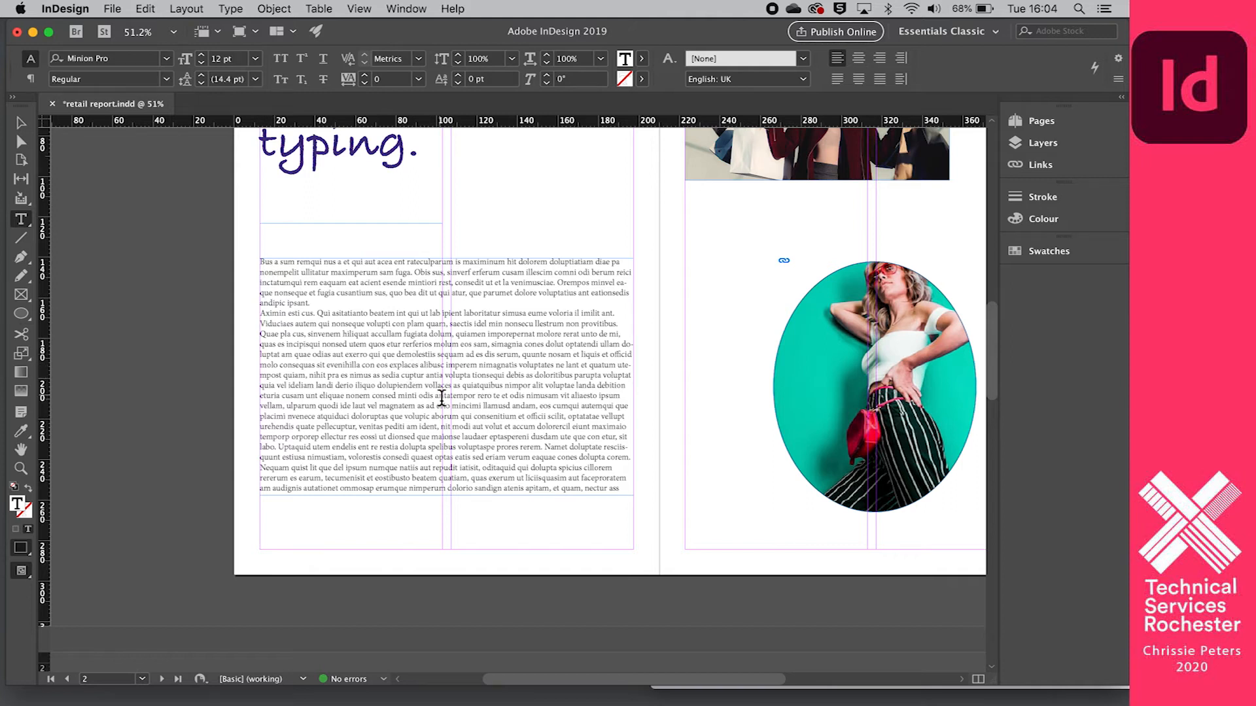
scroll(442, 397, down, 3)
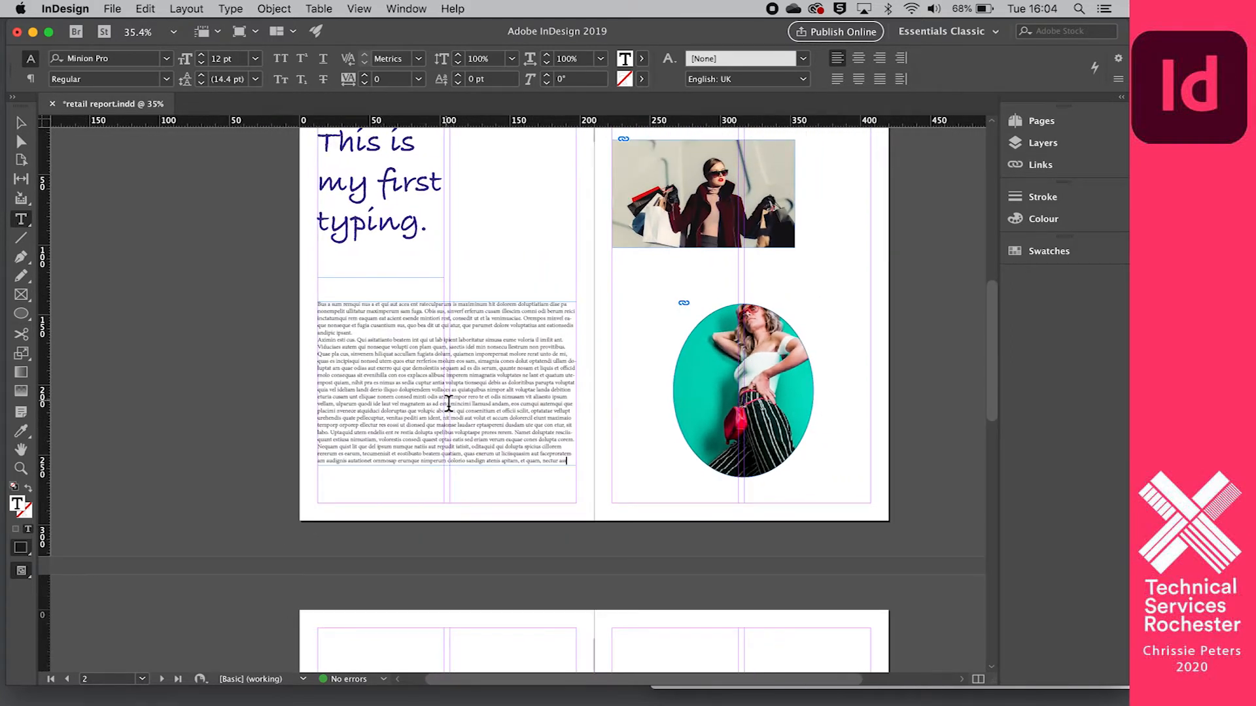
scroll(444, 402, up, 2)
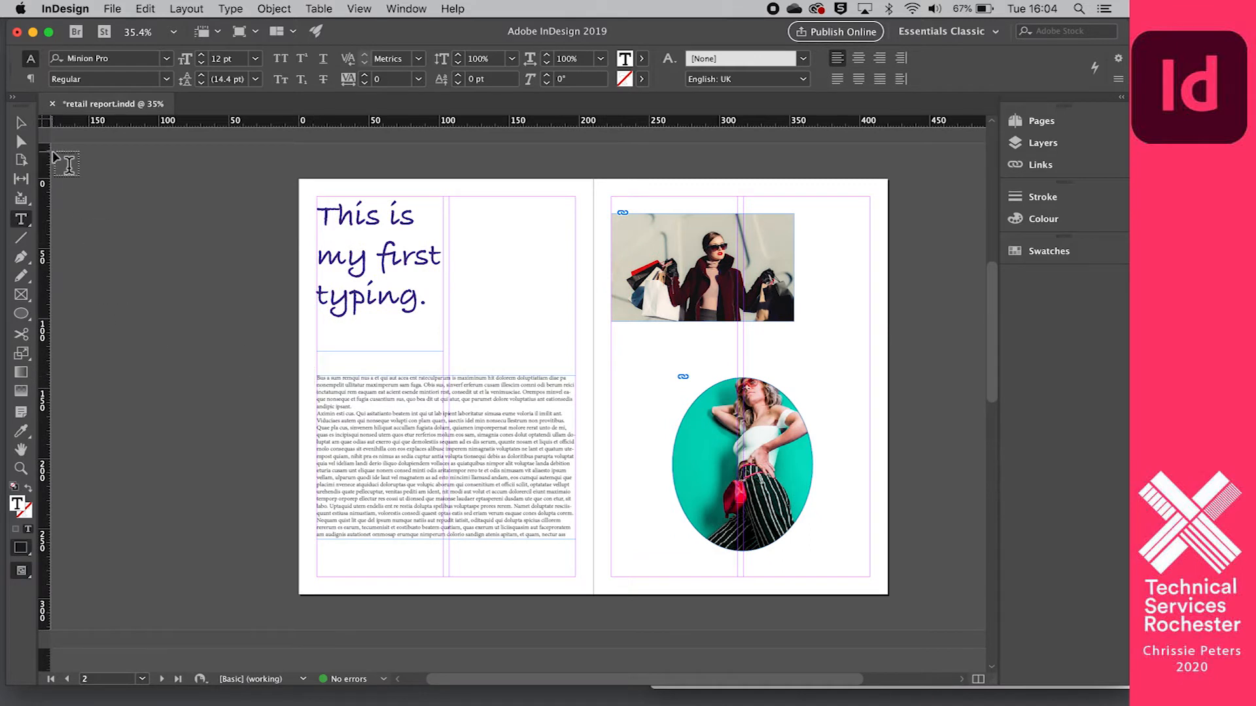
- Resize the placeholder text frame to fill the second column between the page margins, about 90 by 272 mm
click(20, 123)
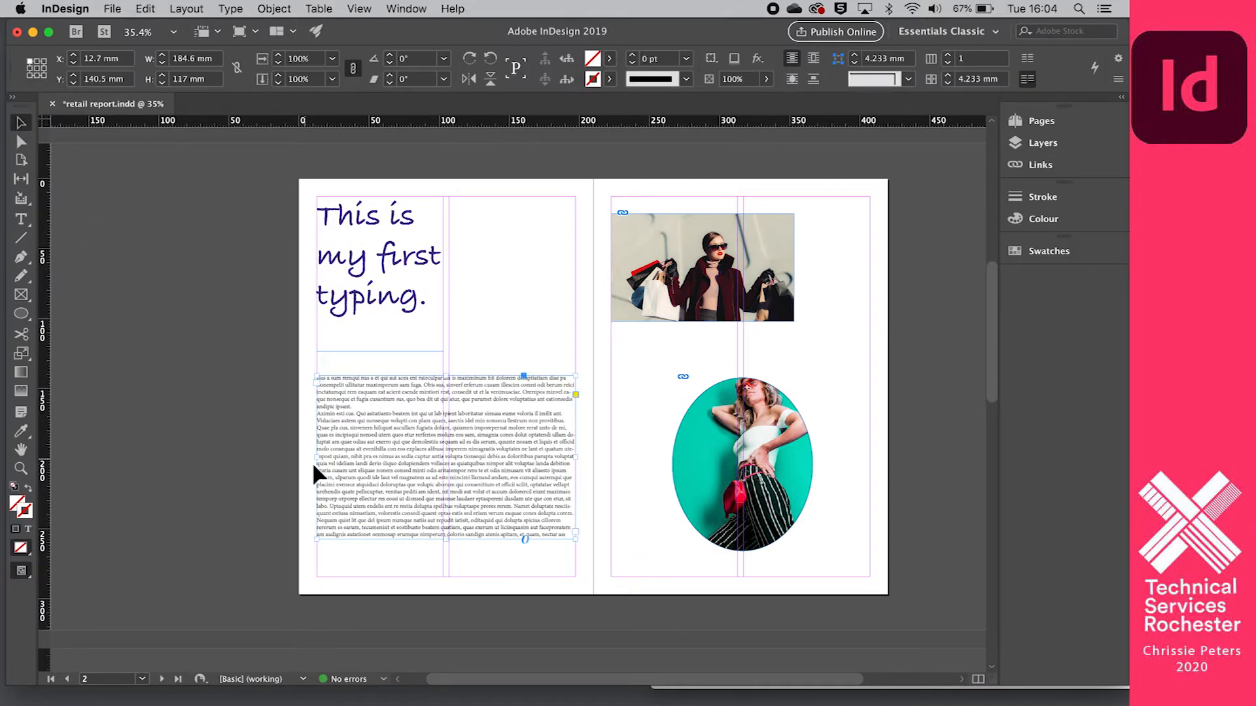
drag(323, 463, 449, 461)
drag(484, 392, 482, 213)
mouse_move(510, 270)
mouse_down()
mouse_move(415, 449)
mouse_move(367, 485)
mouse_move(512, 282)
mouse_up()
drag(516, 361, 516, 580)
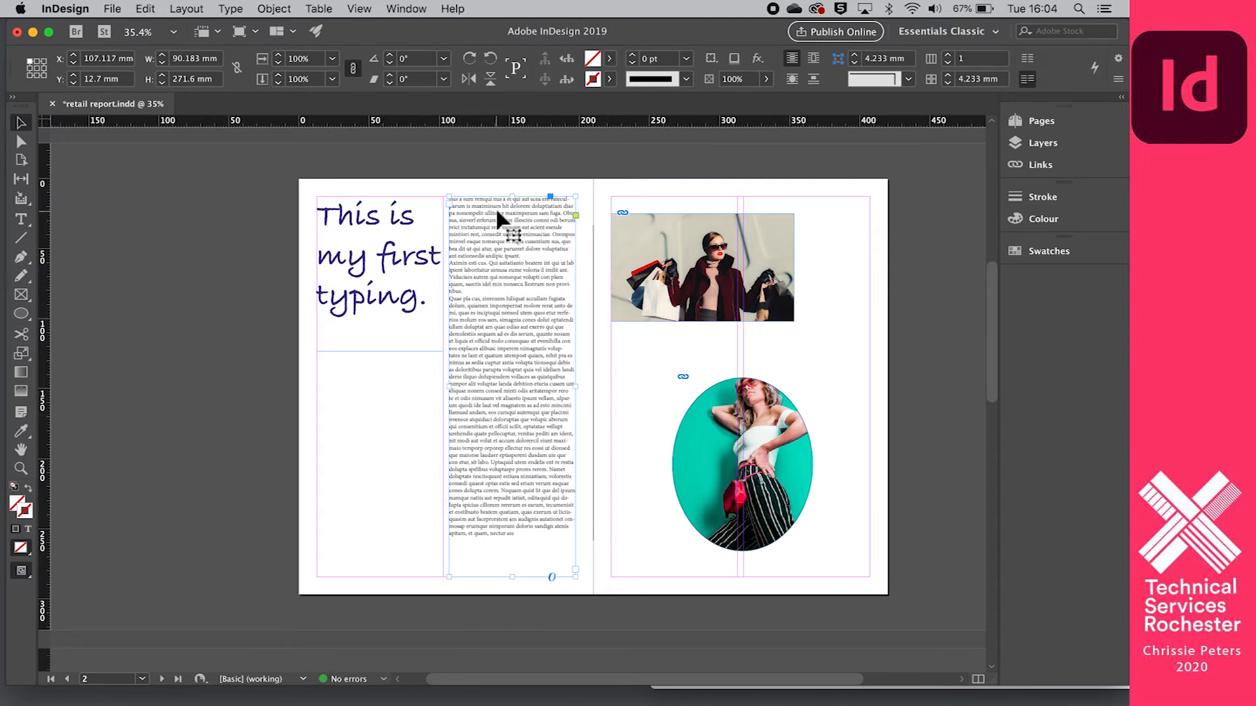
- Resize the placeholder text frame to span both columns in the lower half of the page, about 185 by 145 mm
drag(515, 199, 512, 374)
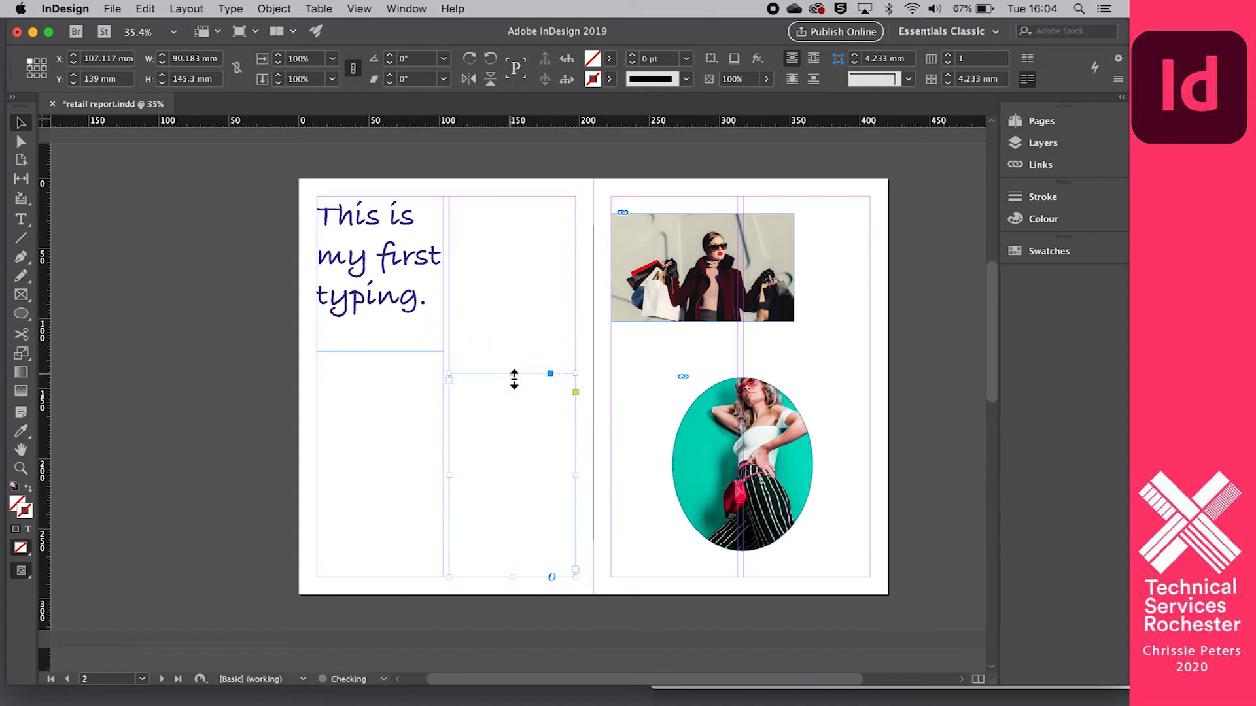
drag(453, 482, 316, 474)
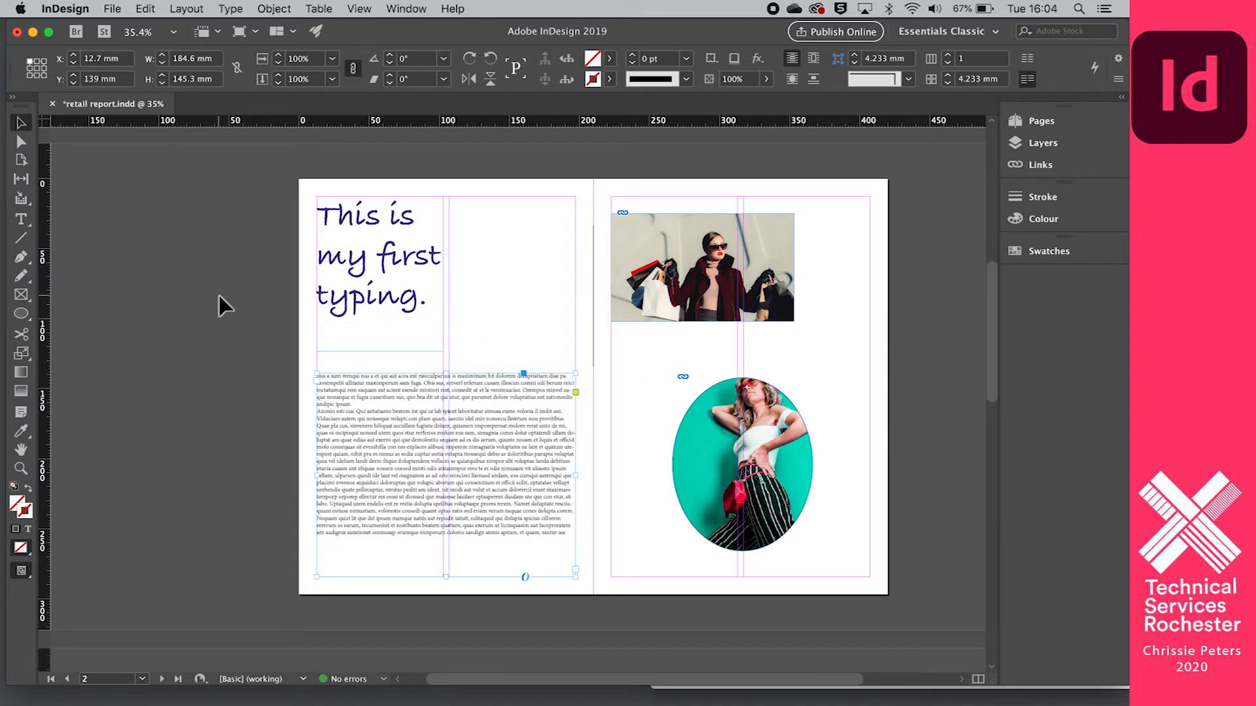
scroll(516, 439, up, 5)
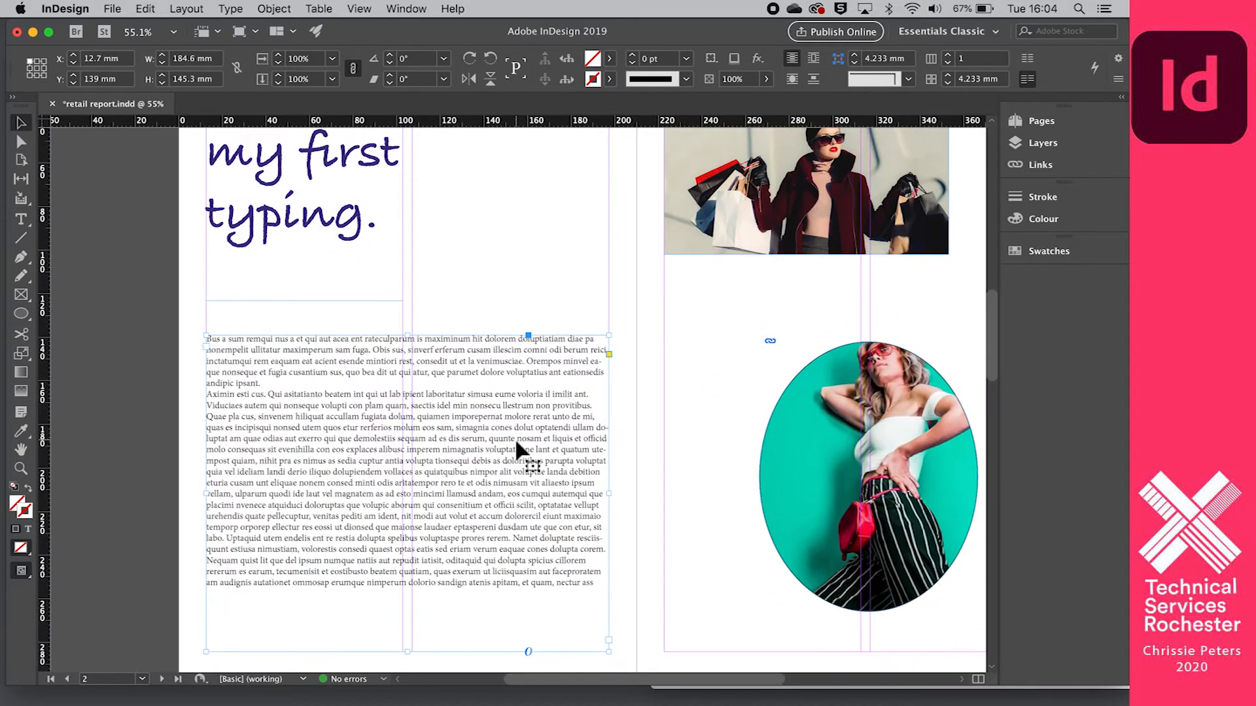
- Shift the placeholder text frame horizontally to an X position of 41 mm
scroll(500, 176, down, 2)
scroll(458, 179, left, 1)
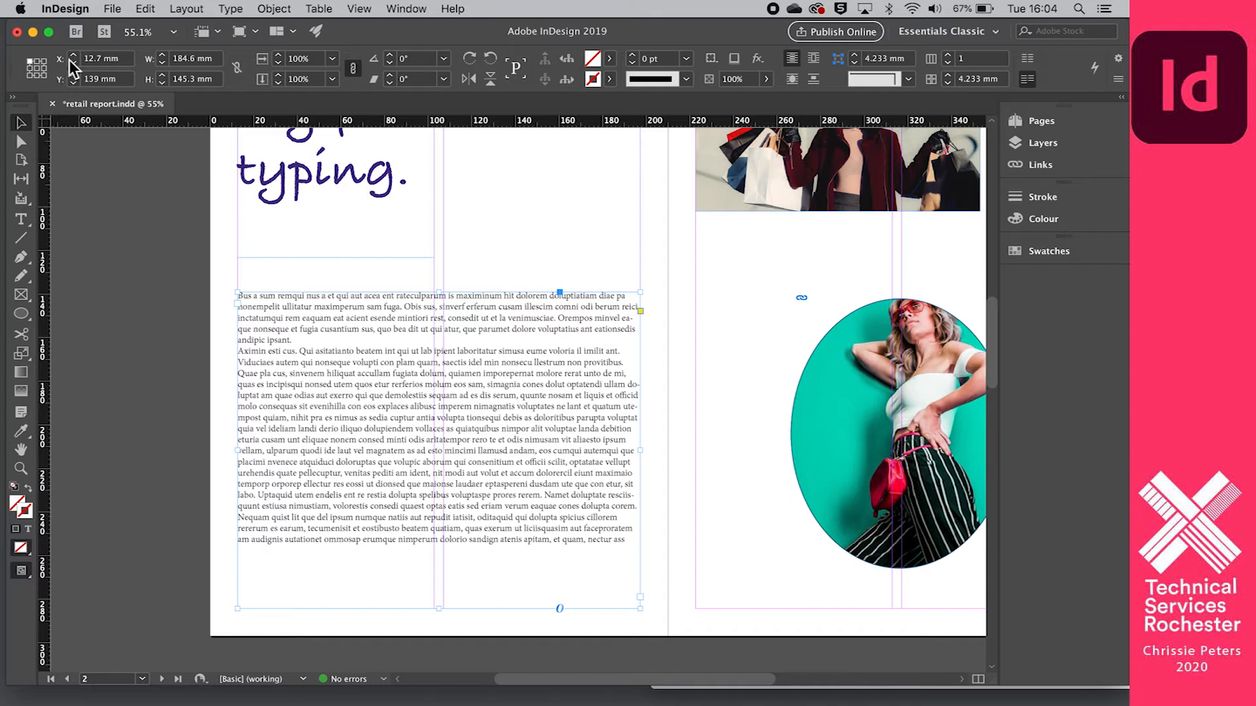
click(73, 58)
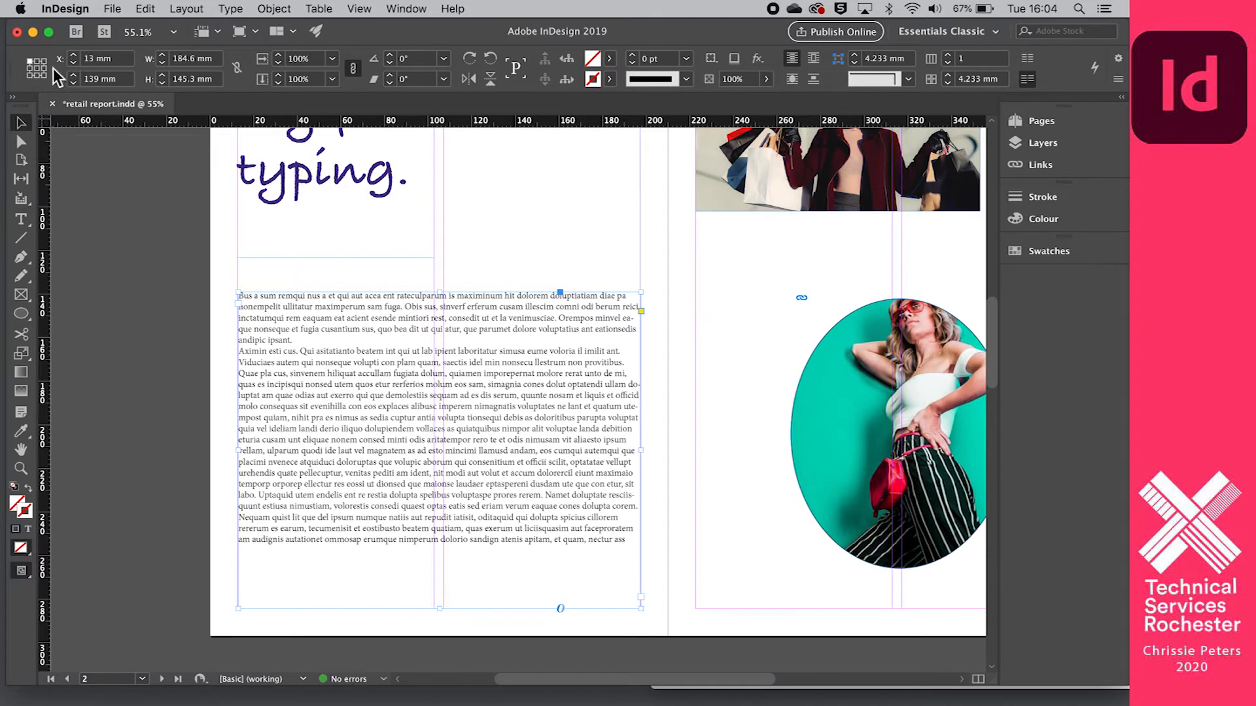
click(73, 58)
click(72, 57)
click(72, 58)
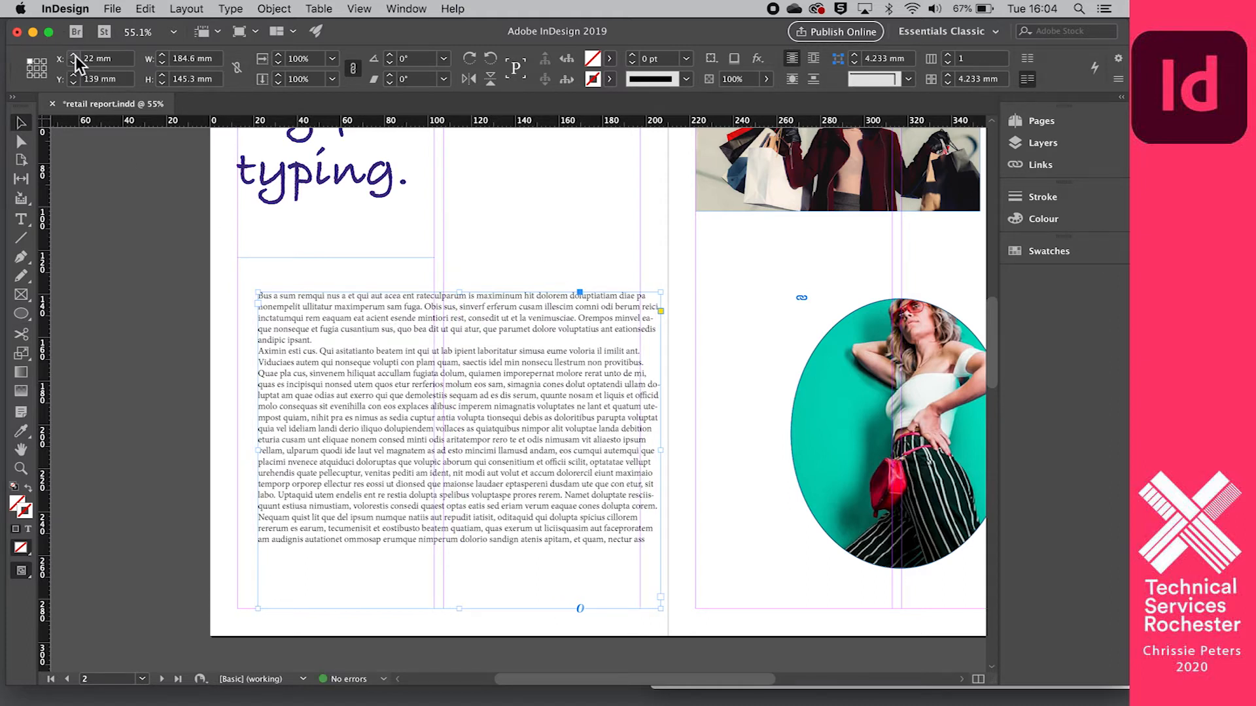
click(74, 58)
click(73, 57)
click(74, 58)
click(74, 58)
click(74, 57)
click(74, 57)
click(74, 58)
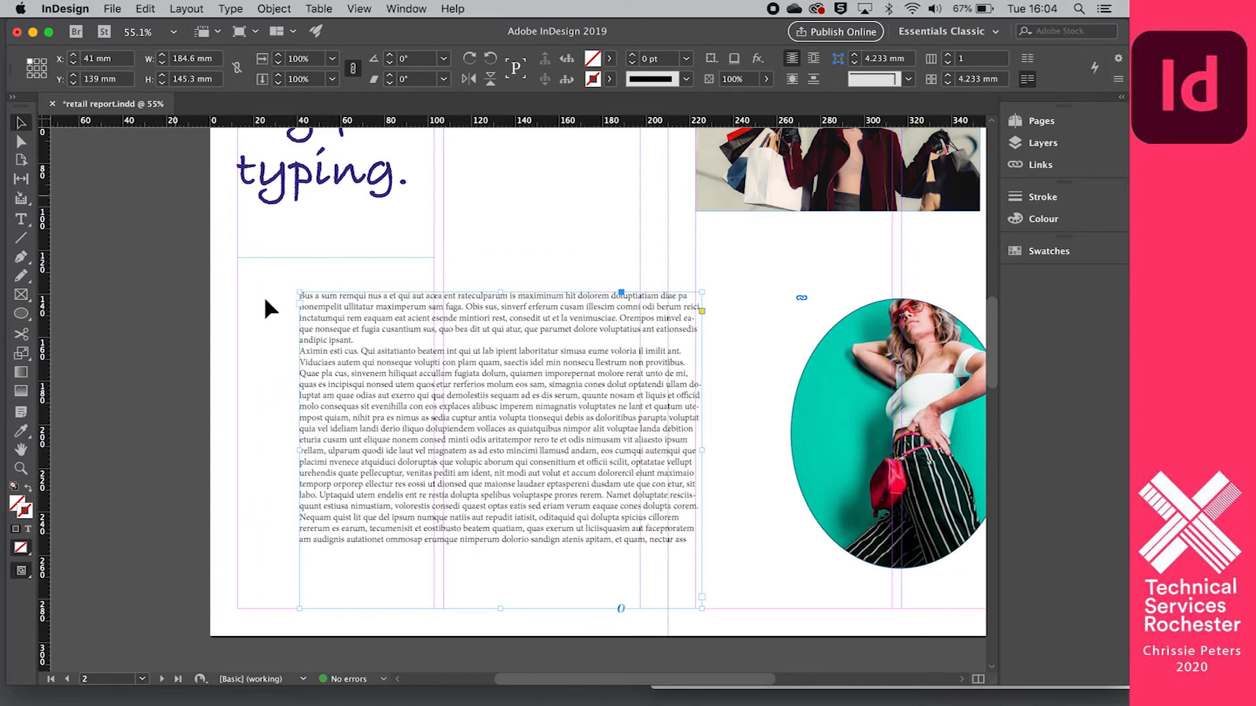
- Shift the placeholder text frame down the page to a Y position of 161 mm
click(75, 77)
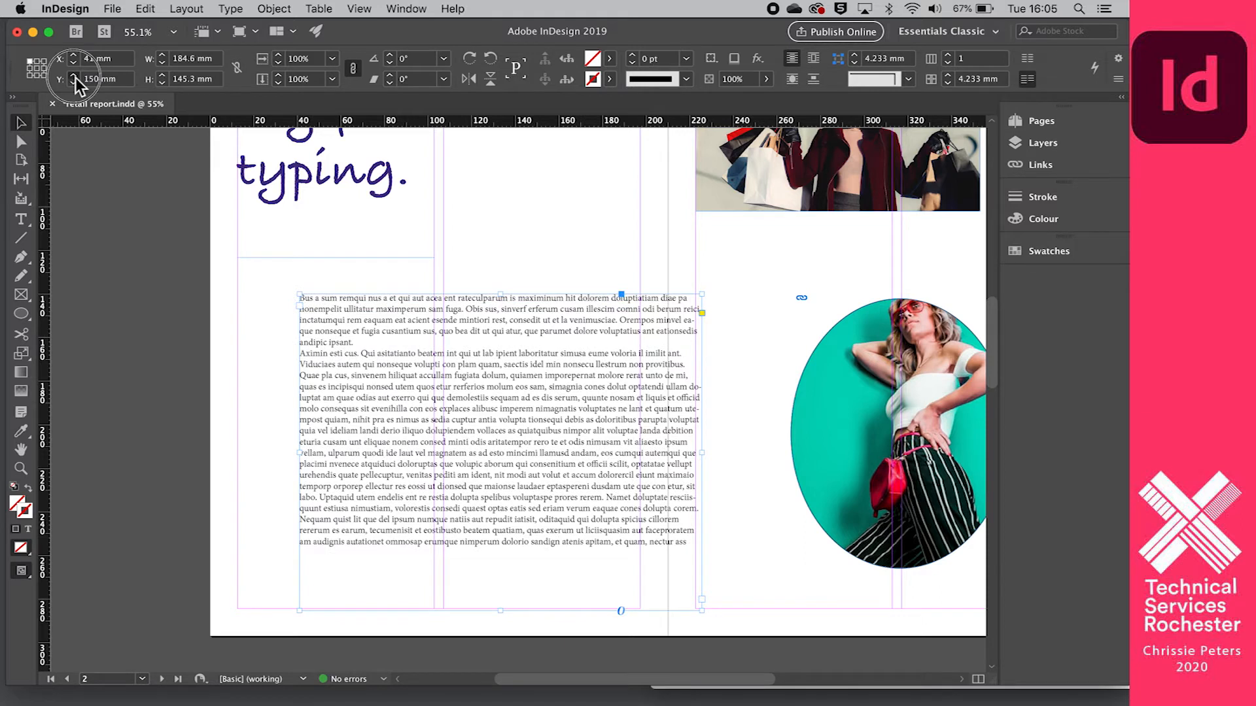
click(76, 77)
click(76, 77)
click(76, 77)
click(76, 77)
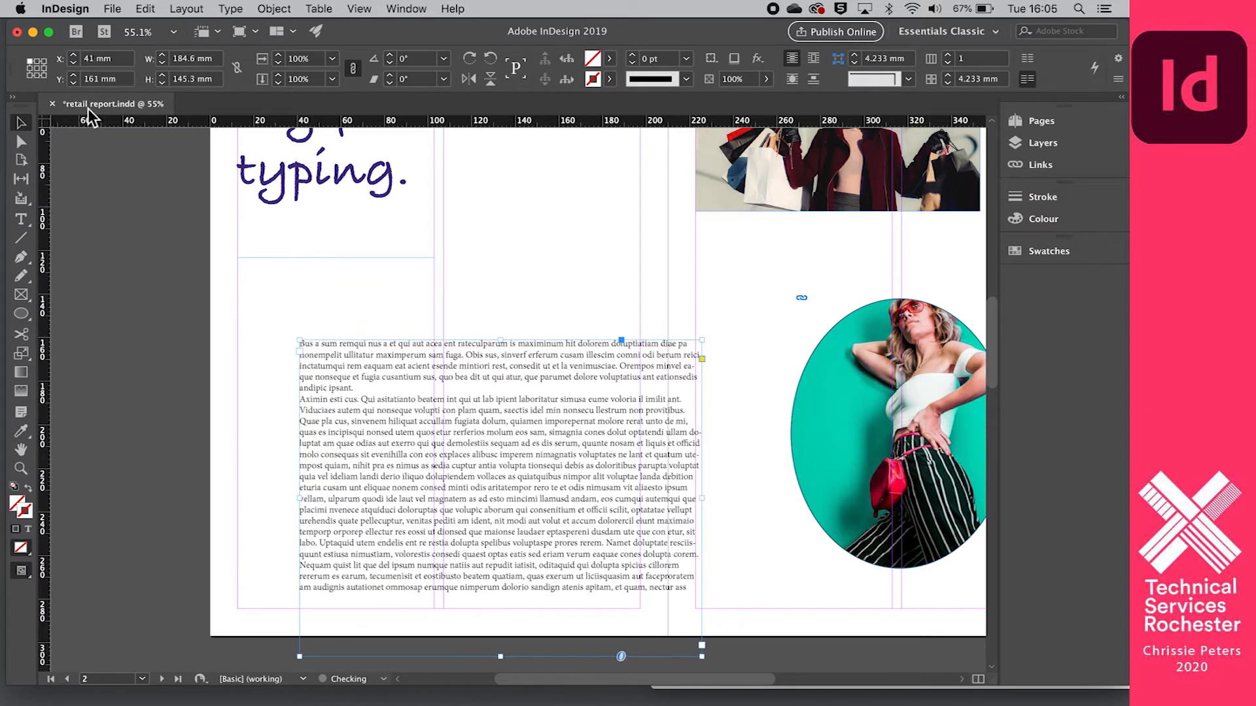
- Nudge the placeholder text frame back inside the page margins, to X 13 mm and Y 139 mm
key(Up)
key(Up)
key(Up)
key(Up)
key(Up)
key(Up)
key(Up)
key(Up)
key(Up)
key(Up)
key(Up)
key(Up)
key(Up)
key(Up)
key(Up)
key(Up)
key(Up)
key(Up)
key(Up)
key(Up)
key(Up)
key(Up)
key(Left)
key(Left)
key(Left)
key(Left)
key(Left)
key(Left)
key(Left)
key(Left)
key(Left)
key(Left)
key(Left)
key(Left)
key(Left)
key(Left)
key(Left)
key(Left)
key(Left)
key(Left)
key(Left)
key(Left)
key(Left)
key(Left)
key(Left)
key(Left)
key(Left)
key(Left)
key(Left)
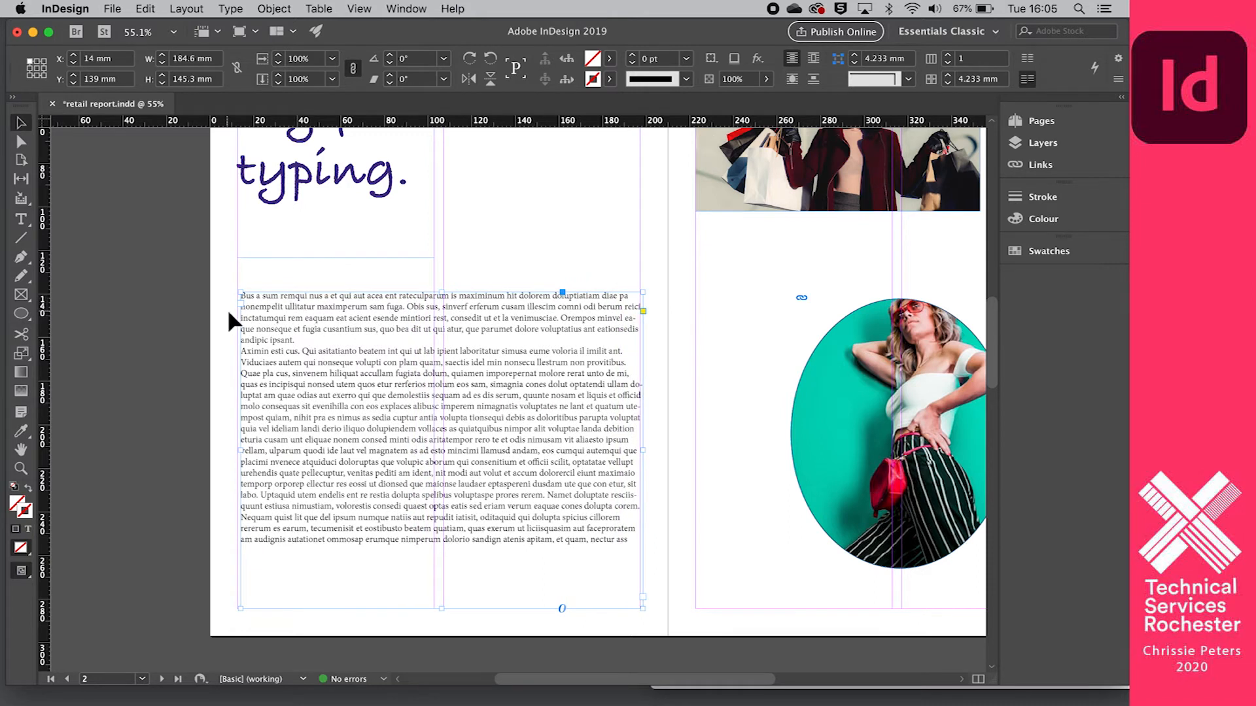
key(Left)
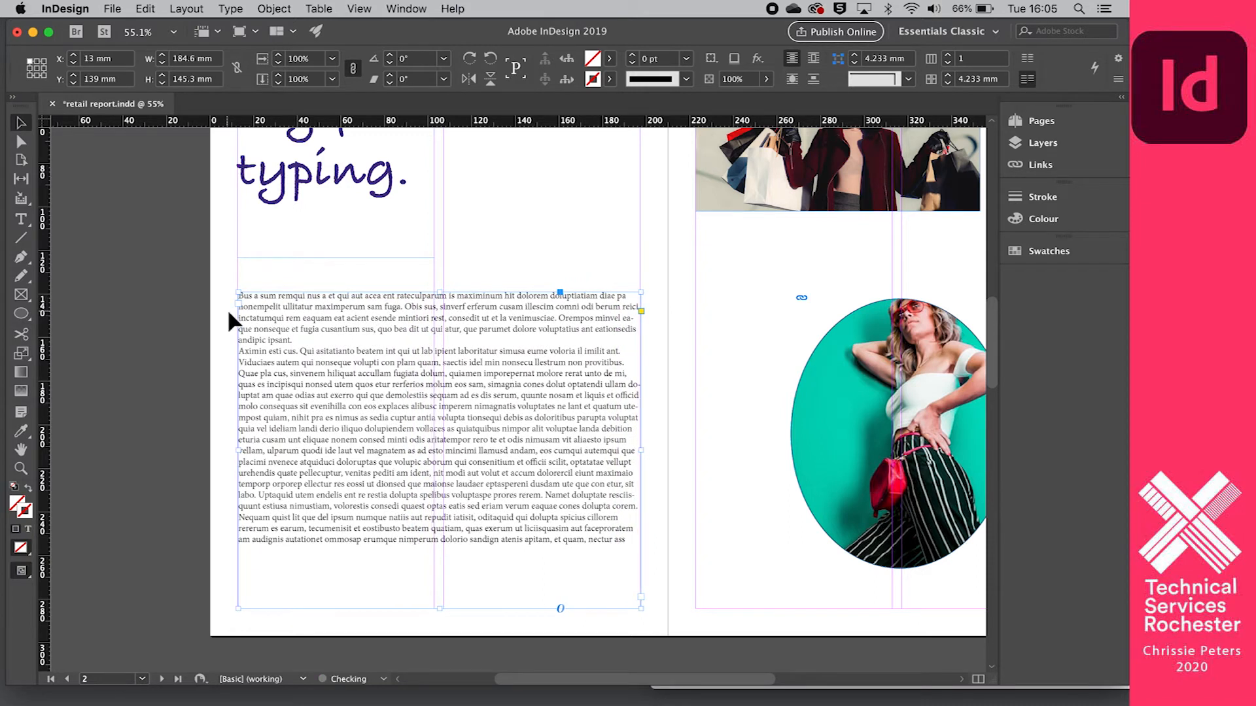
- Reselect the placeholder text frame and set its width to 161 mm and its height to 162 mm
click(156, 262)
click(304, 314)
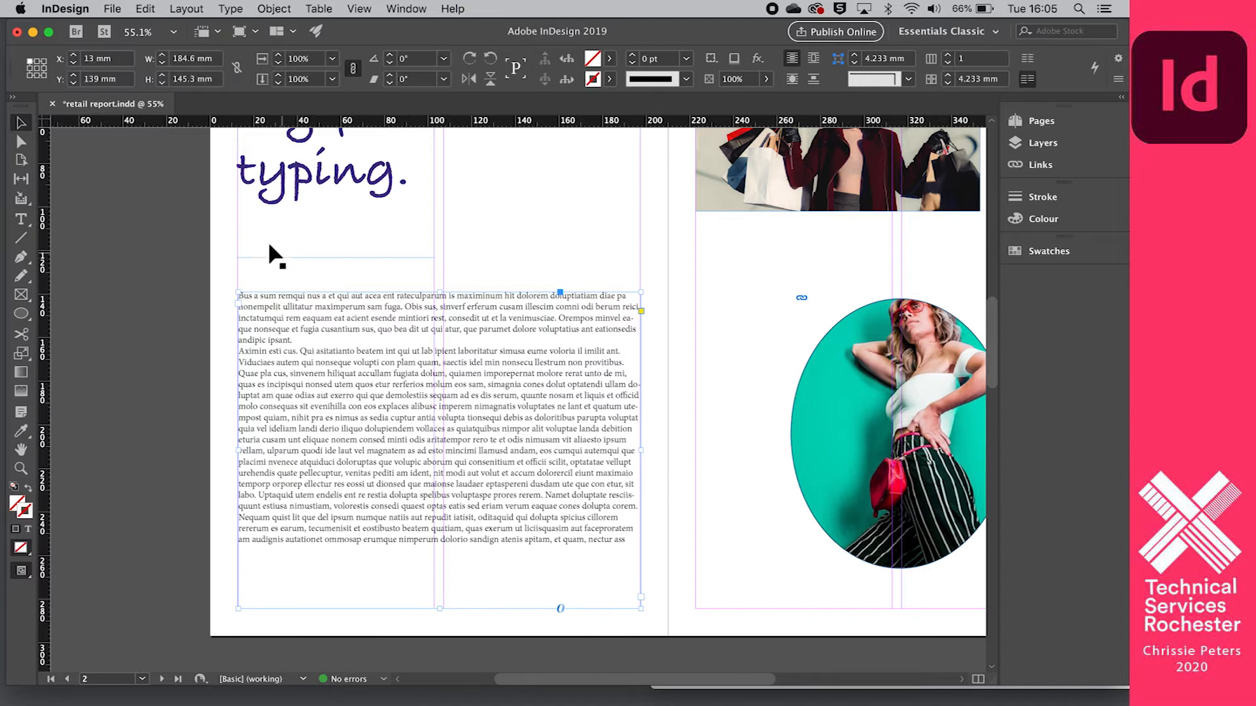
click(163, 64)
click(163, 64)
click(162, 64)
click(162, 64)
click(163, 64)
click(162, 64)
click(162, 64)
click(162, 64)
click(162, 64)
click(162, 64)
click(162, 75)
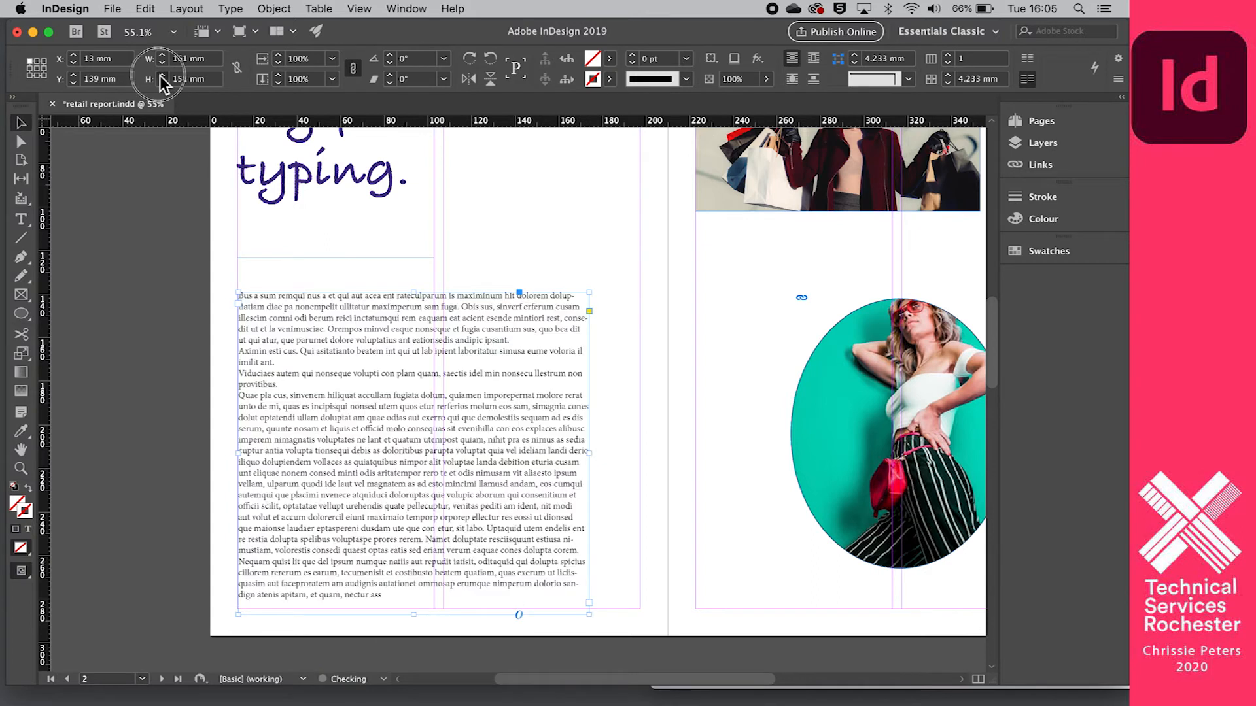
click(163, 74)
click(163, 75)
click(162, 75)
click(162, 74)
click(162, 74)
click(163, 75)
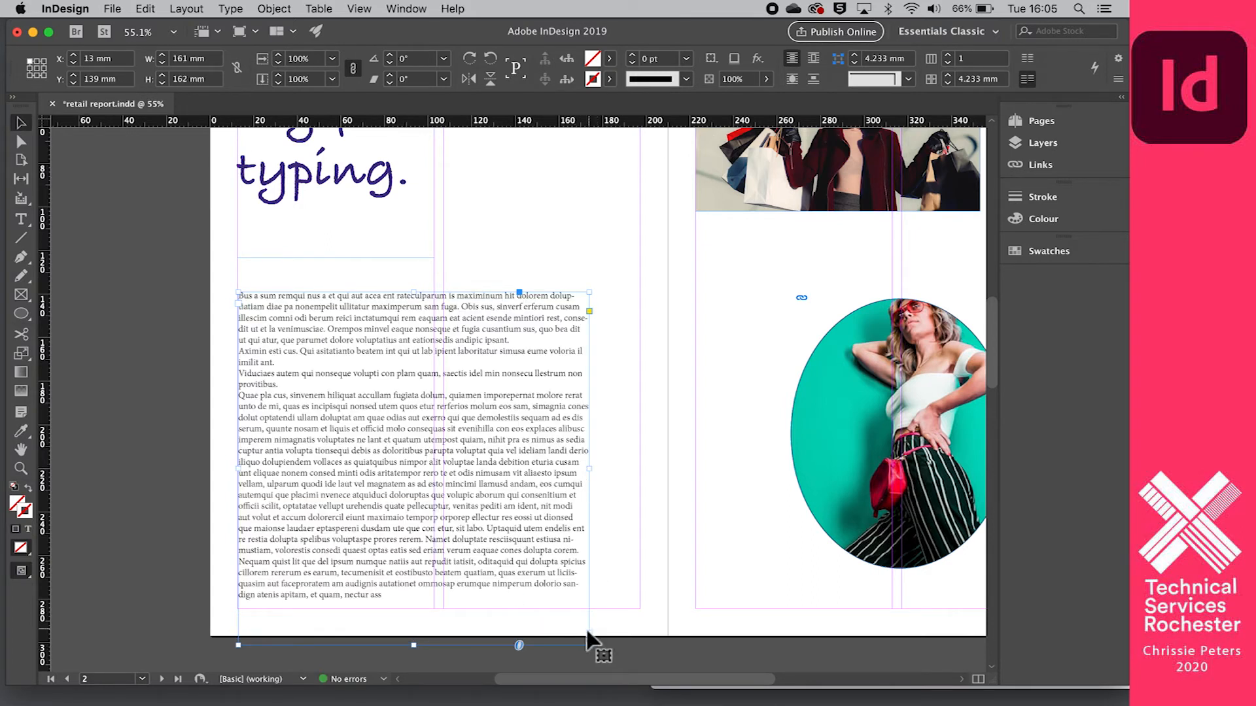
- Resize the placeholder text frame to about 184 by 137 mm, spanning both columns and ending at the lower margin
drag(593, 474, 639, 468)
drag(440, 645, 444, 612)
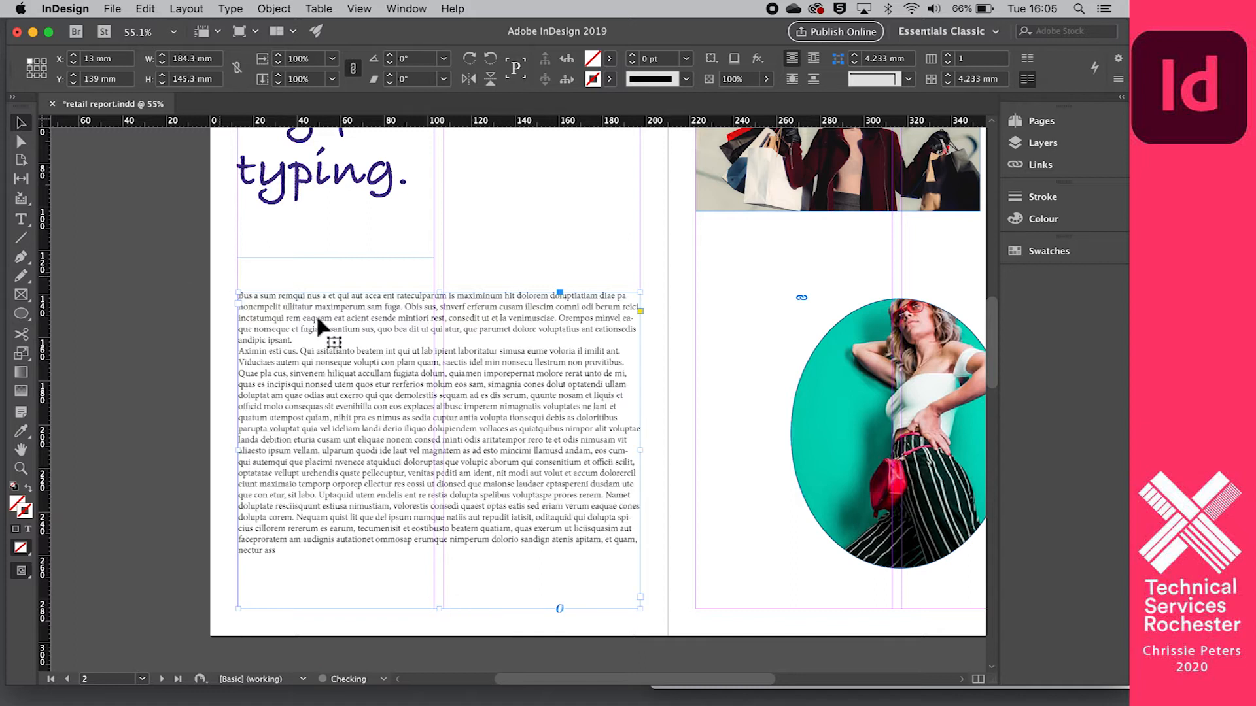
mouse_move(443, 295)
mouse_down()
mouse_move(446, 327)
mouse_move(442, 315)
mouse_up()
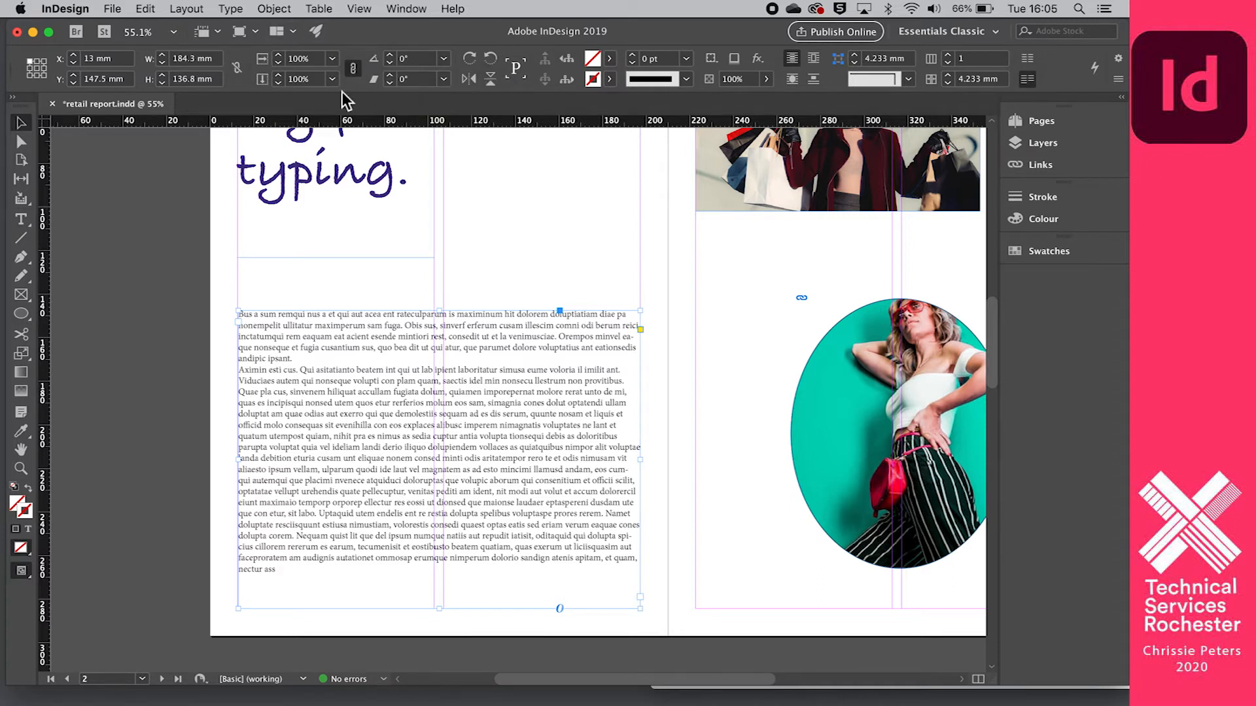
- Rotate the placeholder text frame to an angle of 37°
click(390, 55)
click(391, 55)
click(390, 55)
click(390, 55)
click(390, 55)
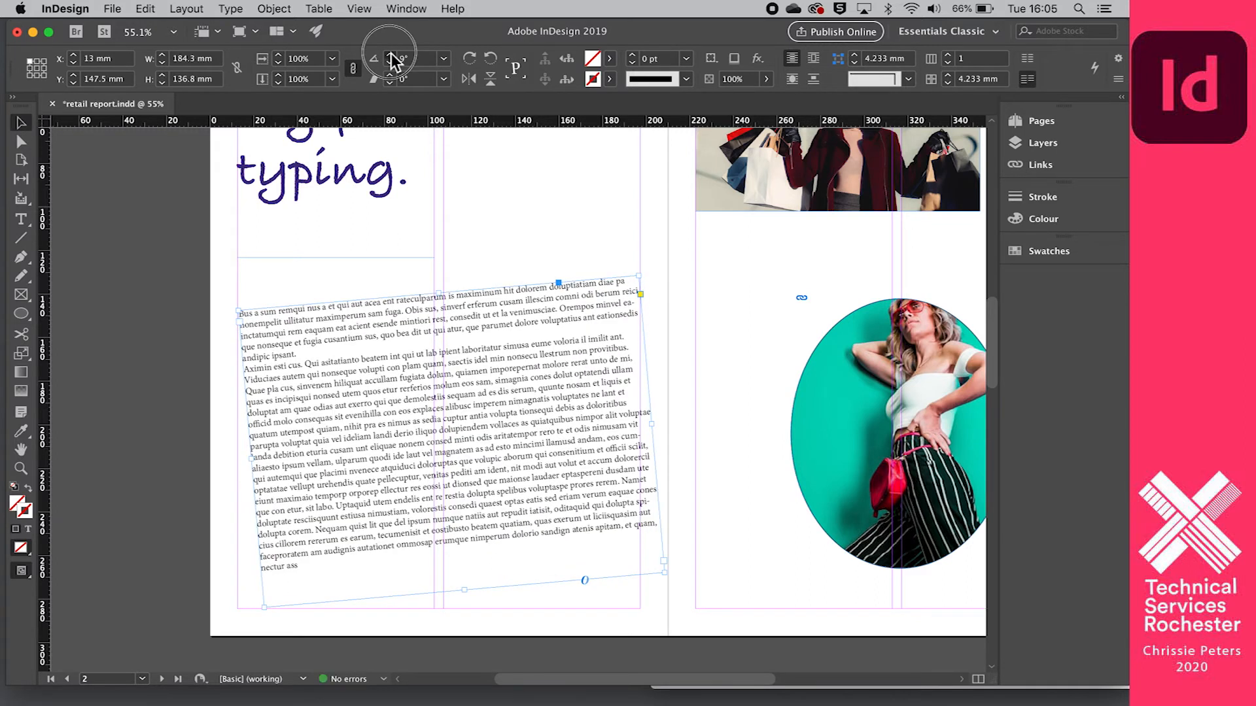
click(391, 56)
click(391, 56)
click(391, 57)
click(391, 56)
click(391, 56)
click(391, 56)
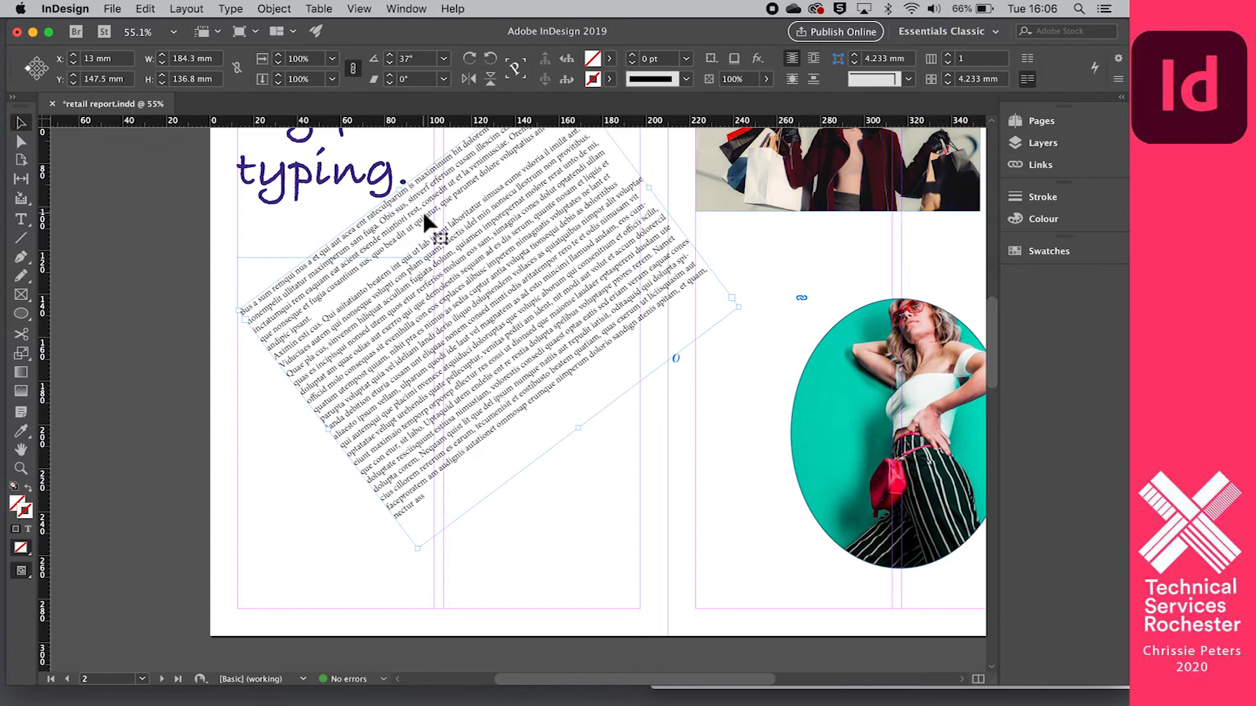
- Undo all the rotation changes on the placeholder text frame
key(super+z)
key(super+z)
key(super+z)
key(super+z)
key(super+z)
key(super+z)
key(super+z)
key(super+z)
key(super+z)
key(super+z)
key(super+z)
key(super+z)
key(super+z)
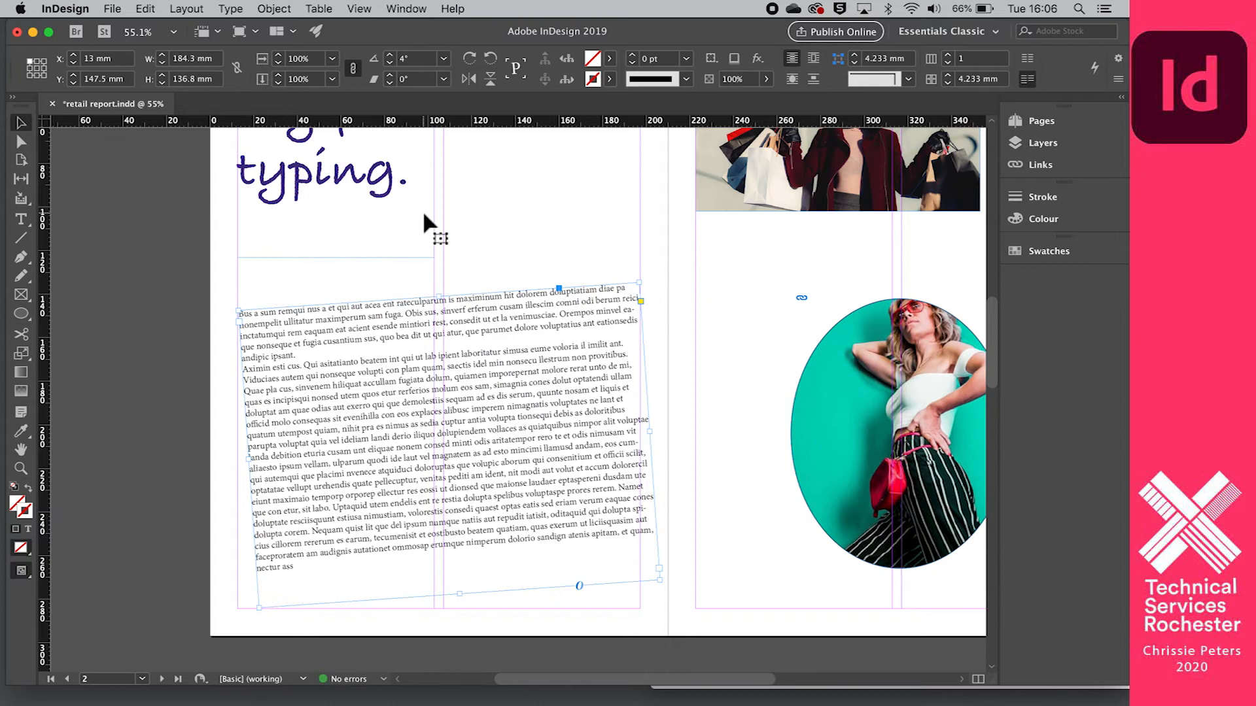
key(super+z)
key(super+z)
key(super+z)
key(super+z)
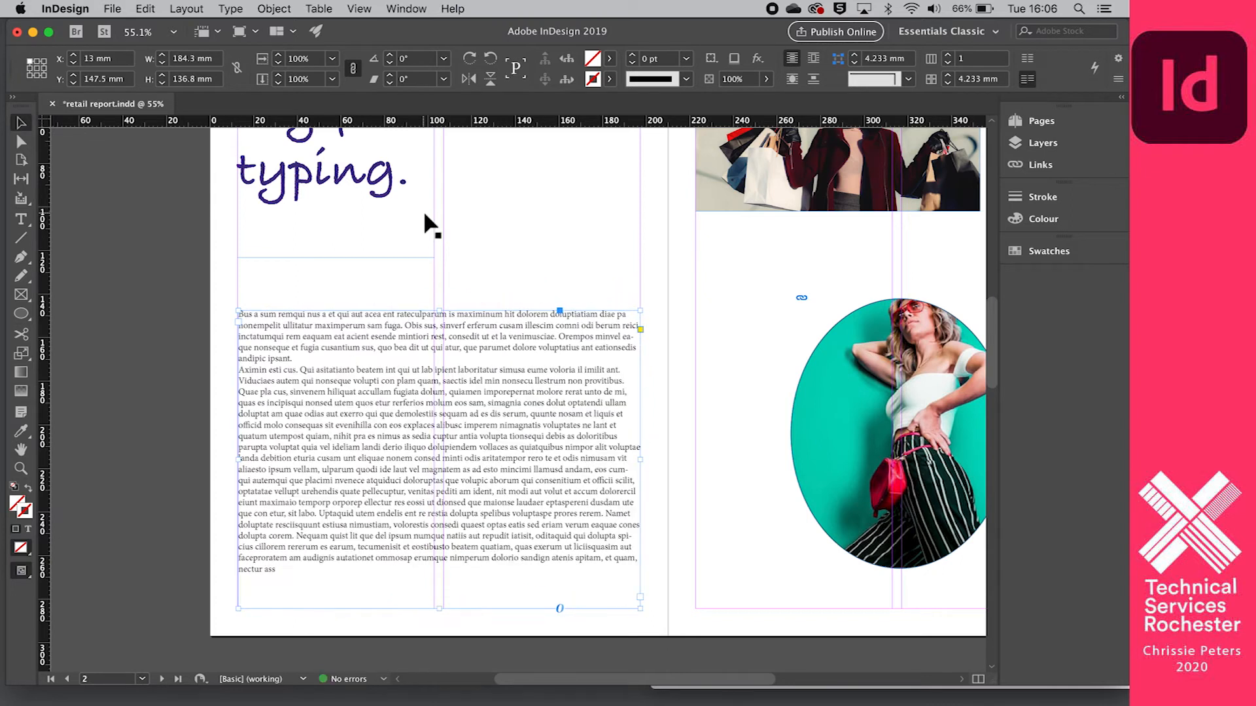
- Shear the placeholder text frame by 41°
click(376, 81)
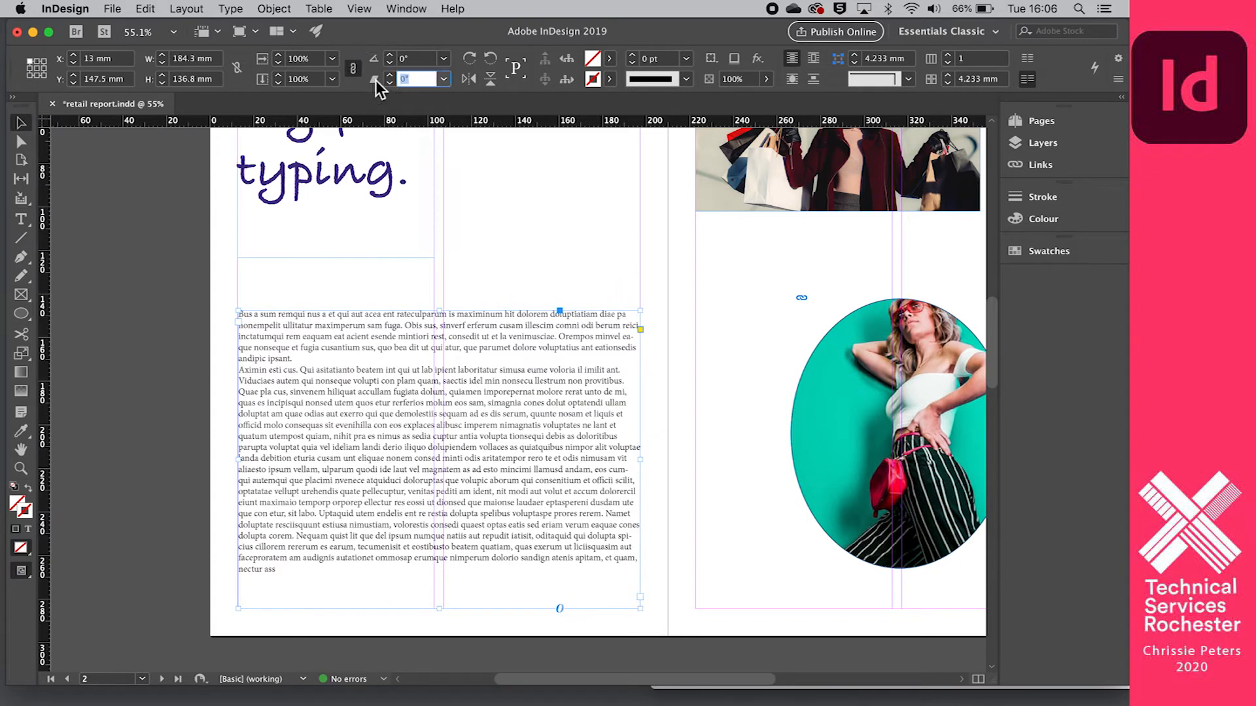
text(41)
key(Return)
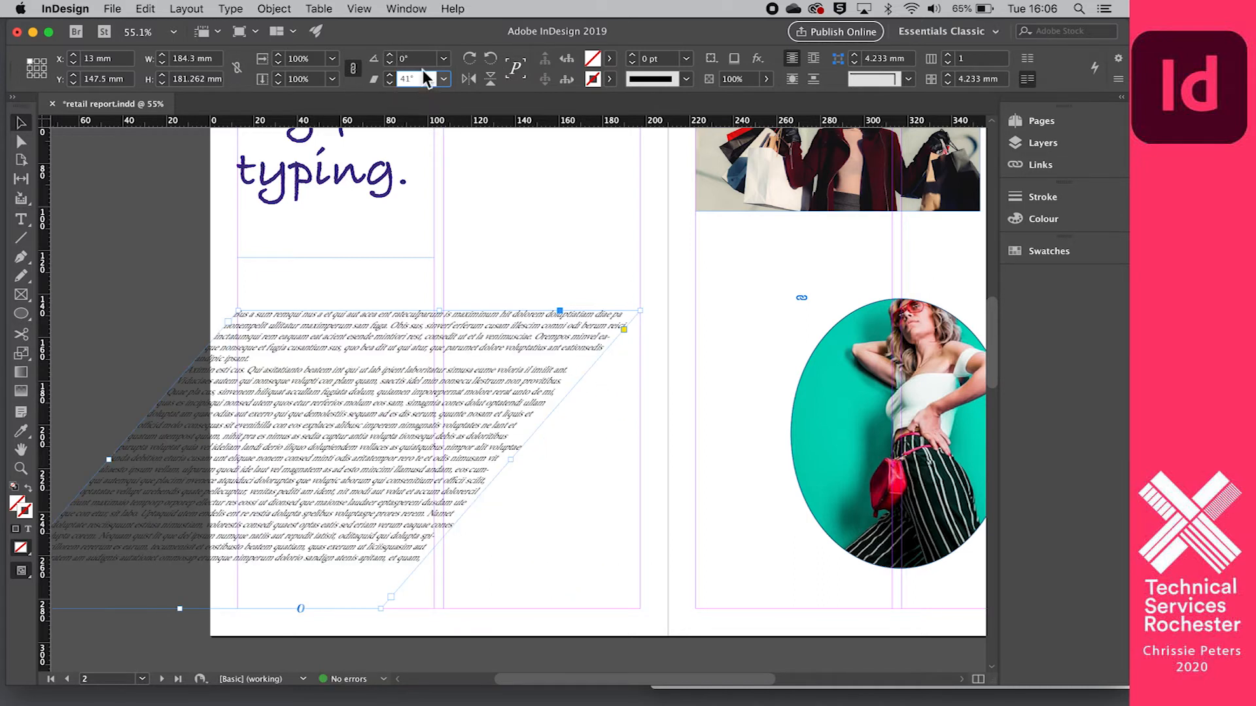
- Reset the placeholder text frame's shear to 0° and deselect it
click(389, 80)
key(Return)
click(552, 186)
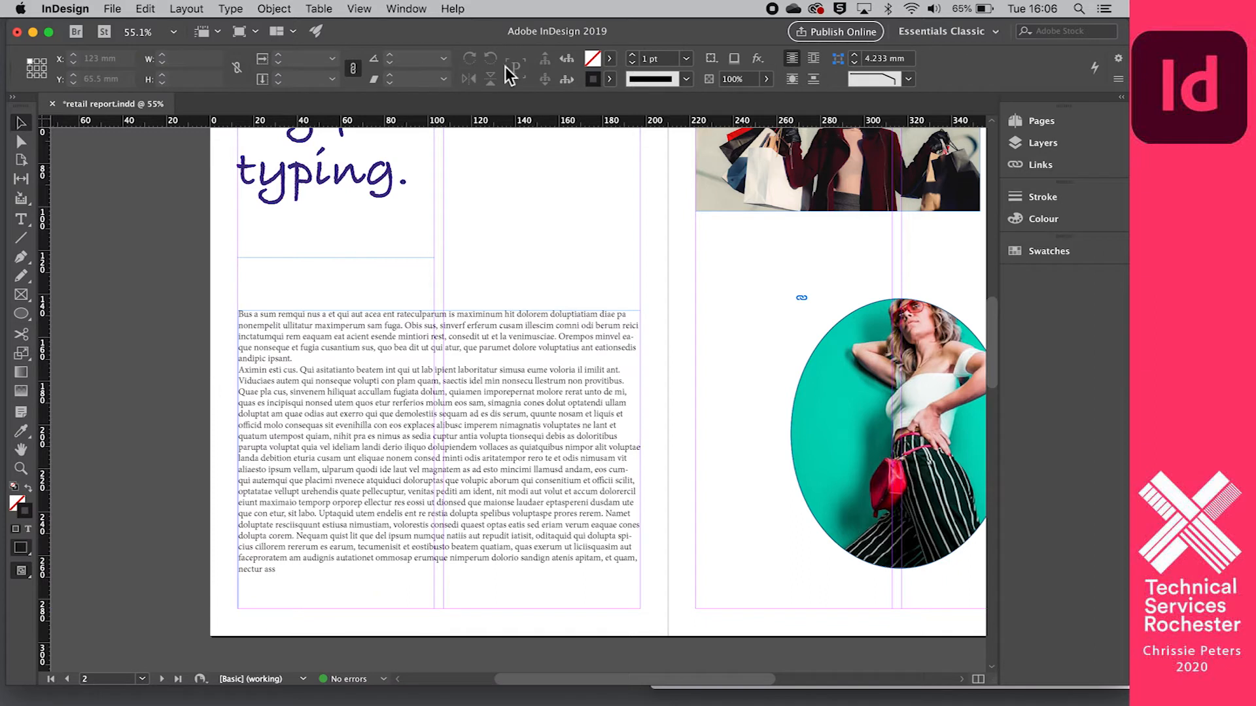
- Try flipping the placeholder text frame horizontally and vertically, ending with it in its unflipped orientation
click(383, 335)
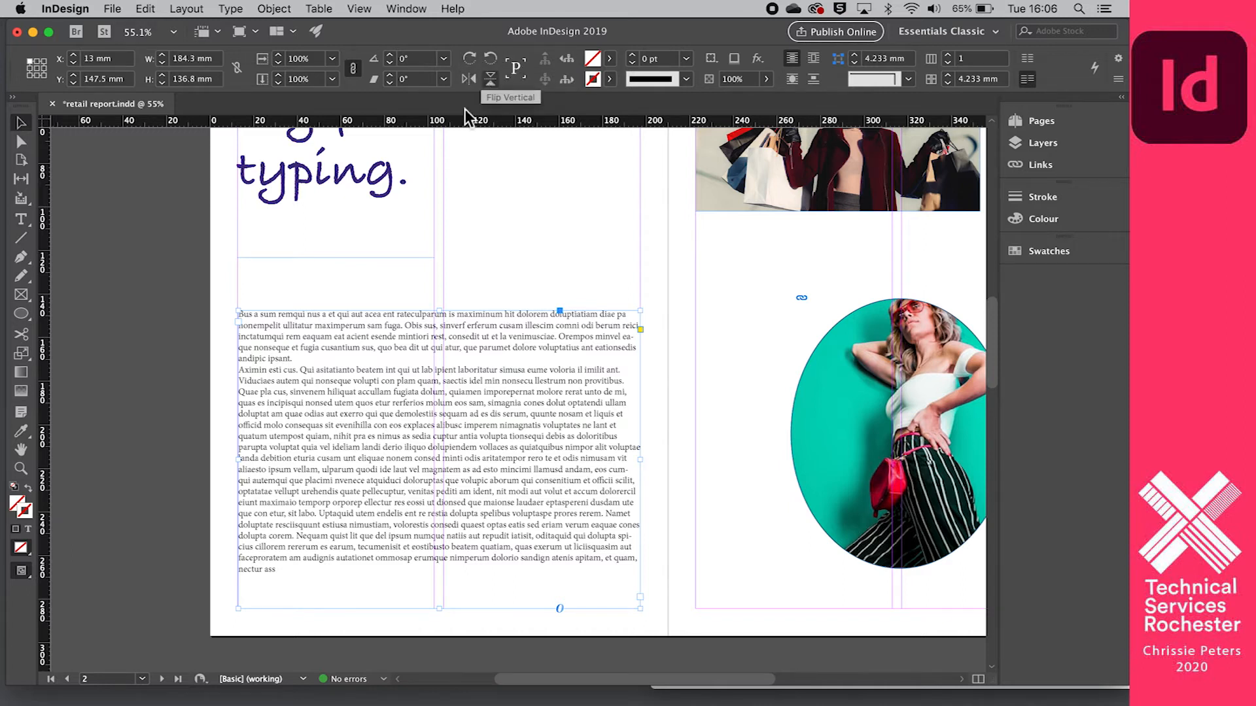
click(465, 79)
click(490, 79)
click(492, 80)
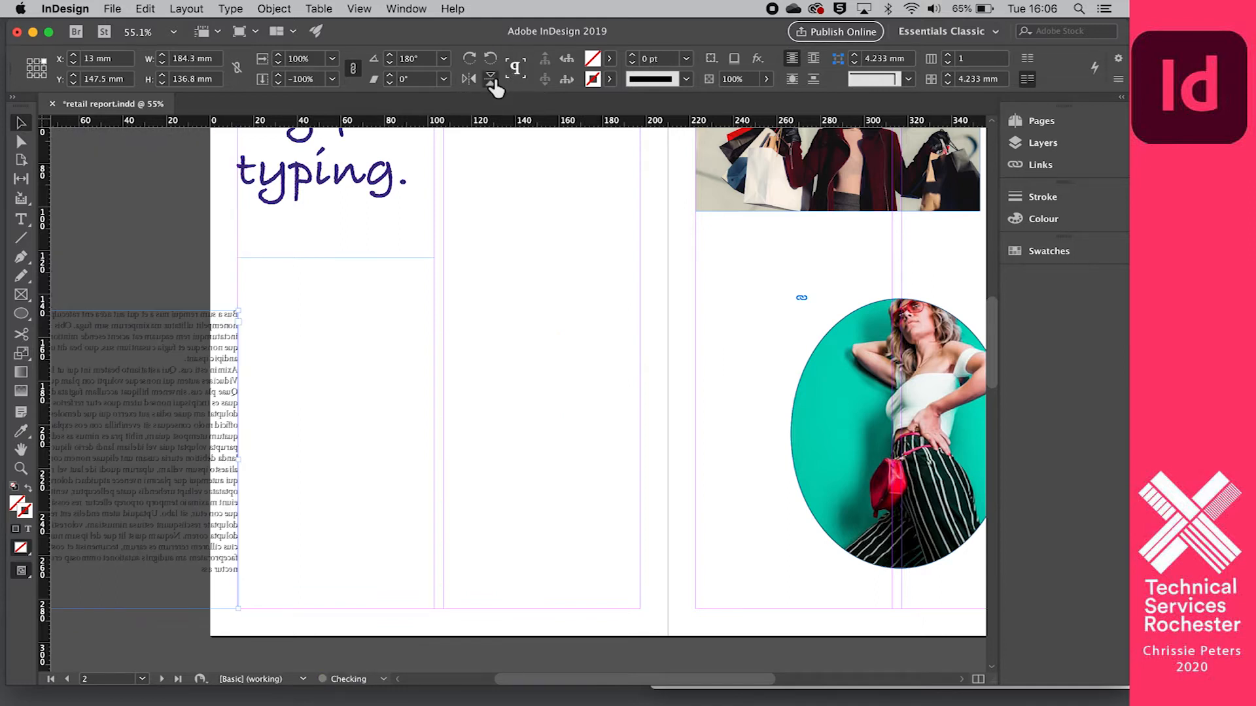
click(491, 80)
click(469, 80)
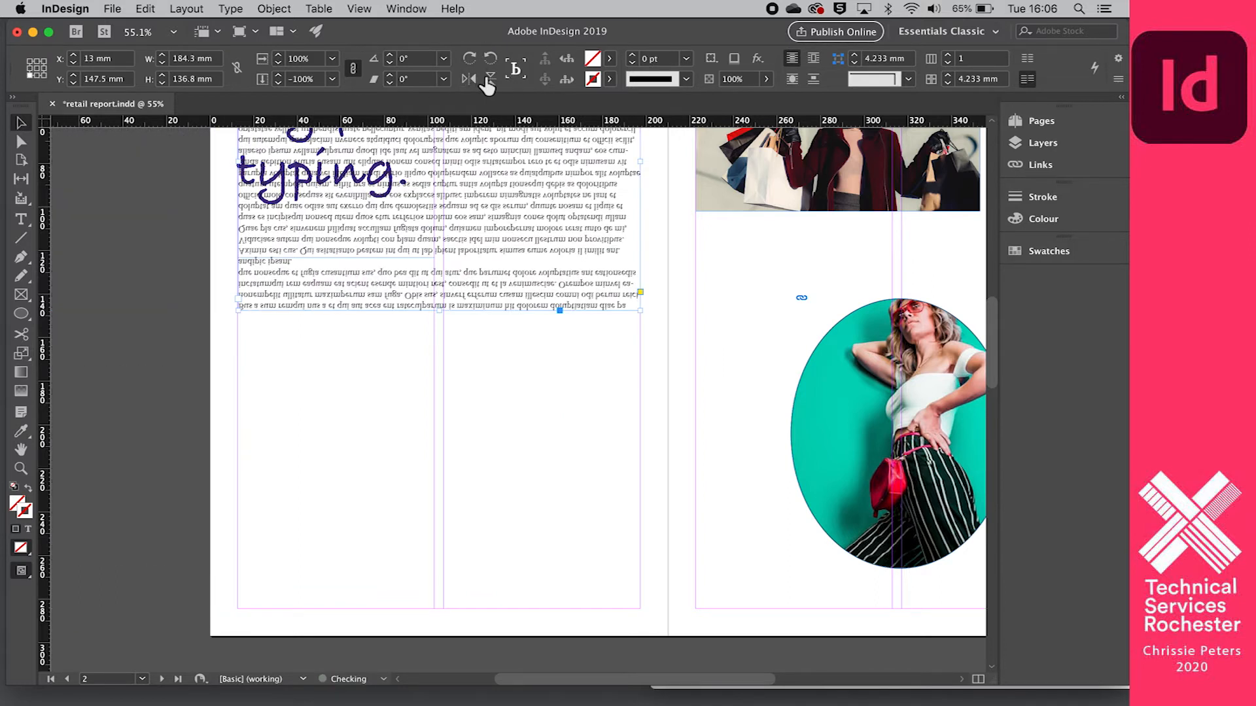
click(491, 80)
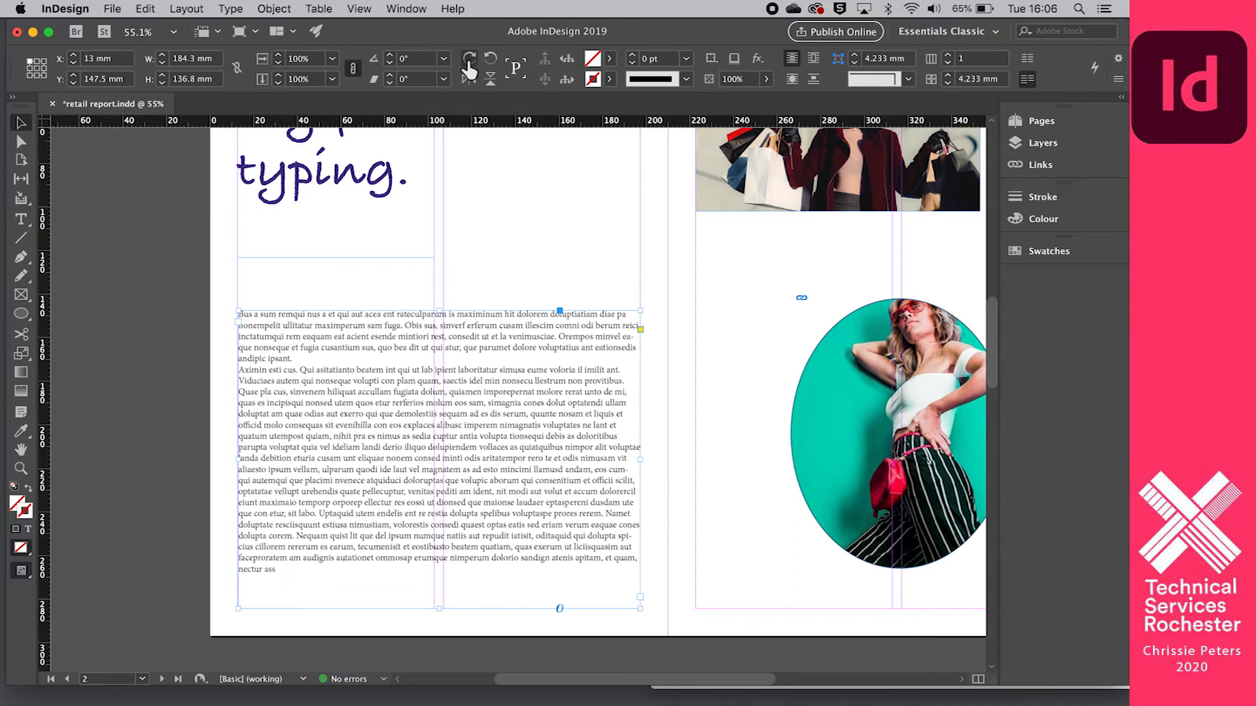
- Try rotating the placeholder text frame in 90° turns clockwise and anticlockwise, returning it to 0°
click(469, 60)
click(469, 61)
click(469, 61)
click(469, 60)
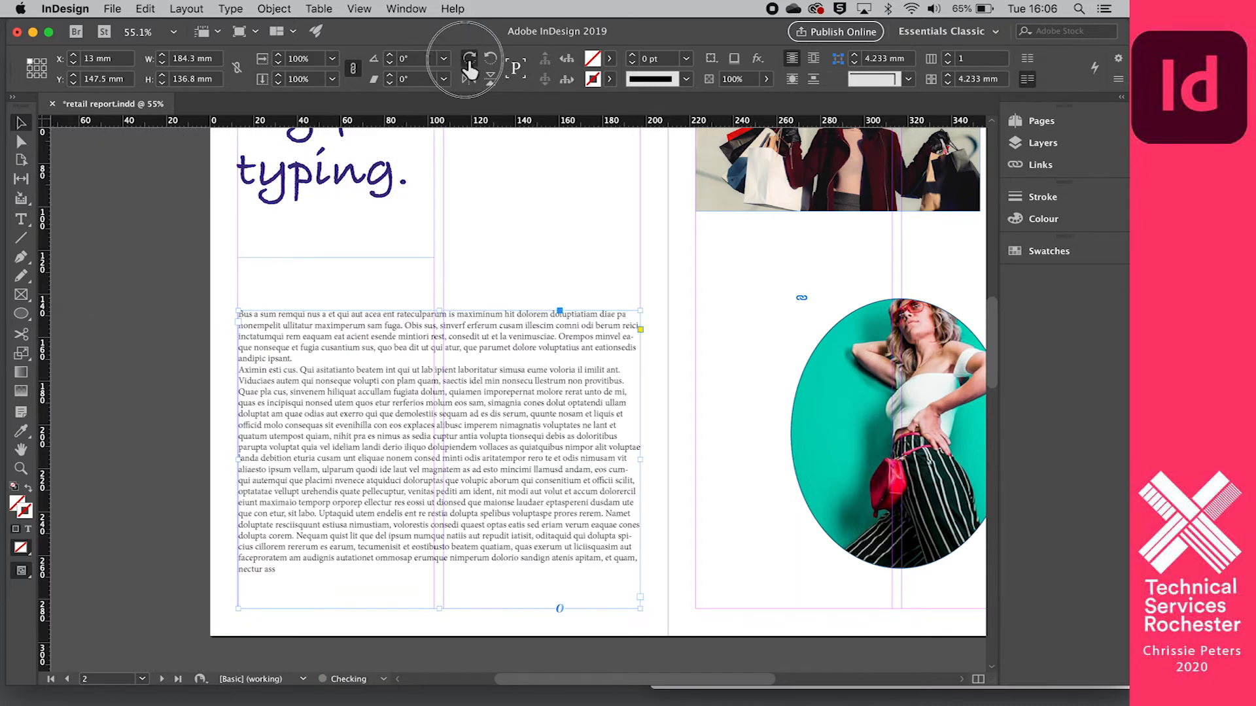
click(468, 61)
click(490, 59)
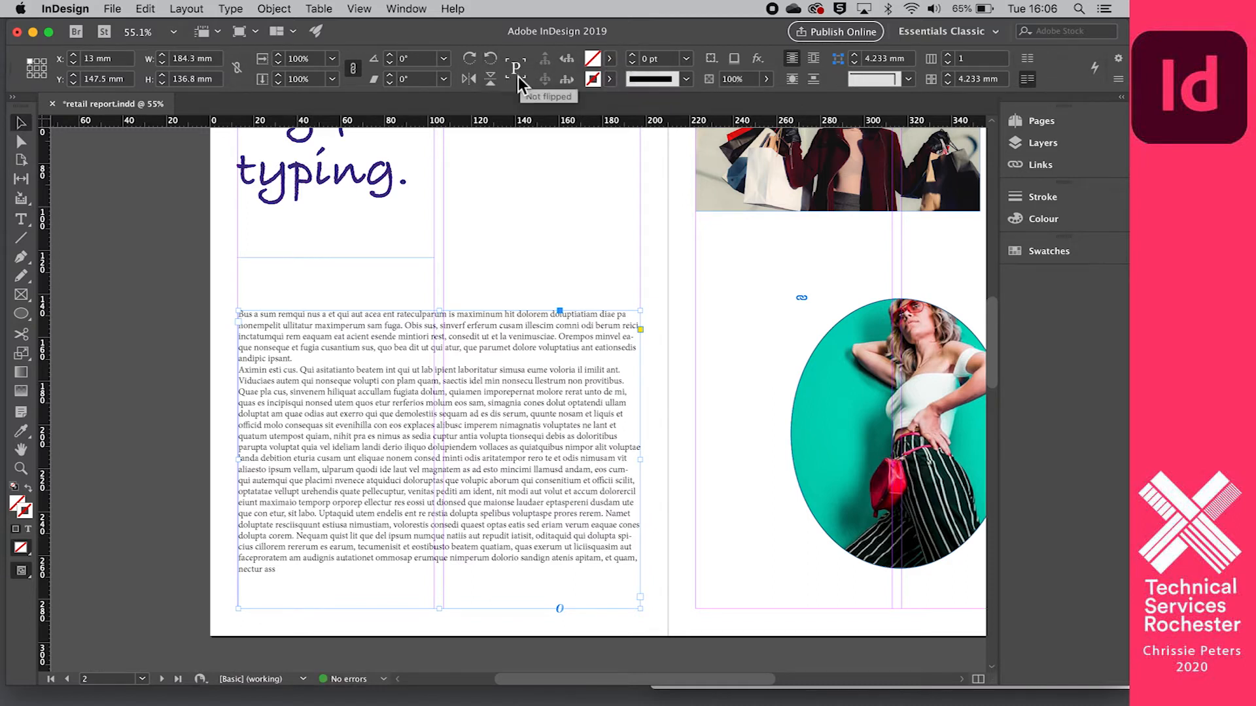
click(492, 60)
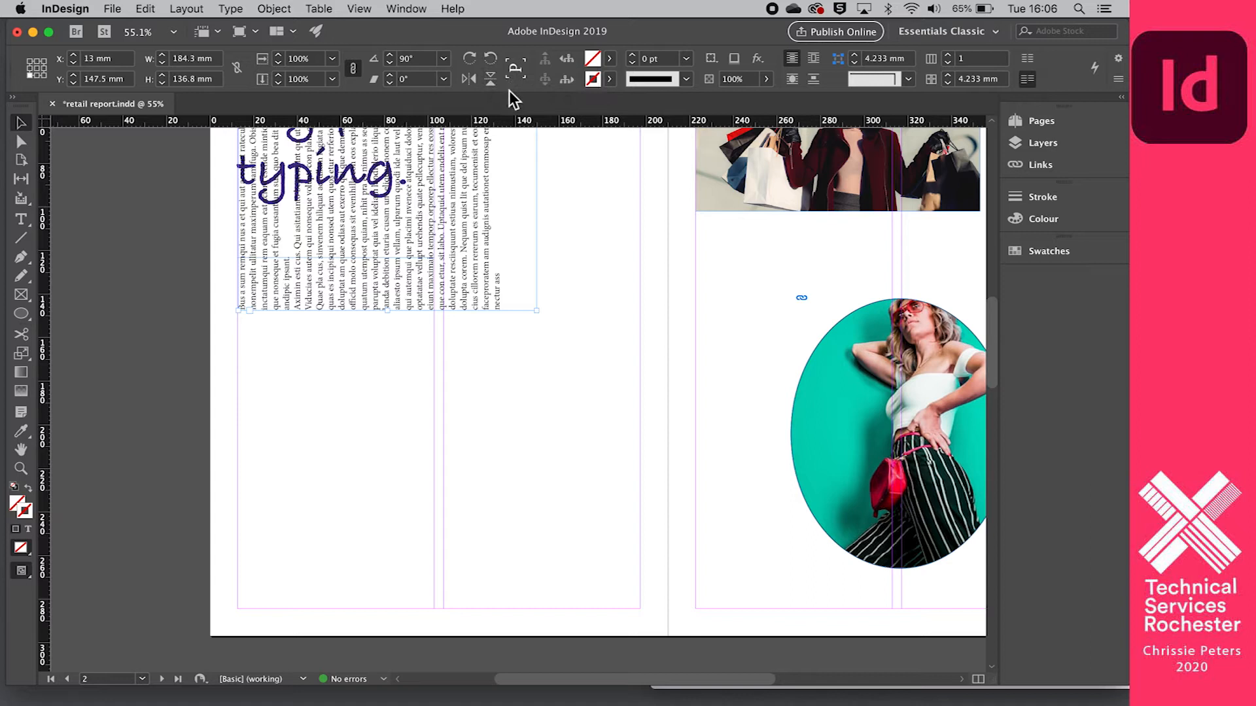
click(470, 58)
- Look through the fill and stroke swatches available for the placeholder text frame without applying one
click(611, 59)
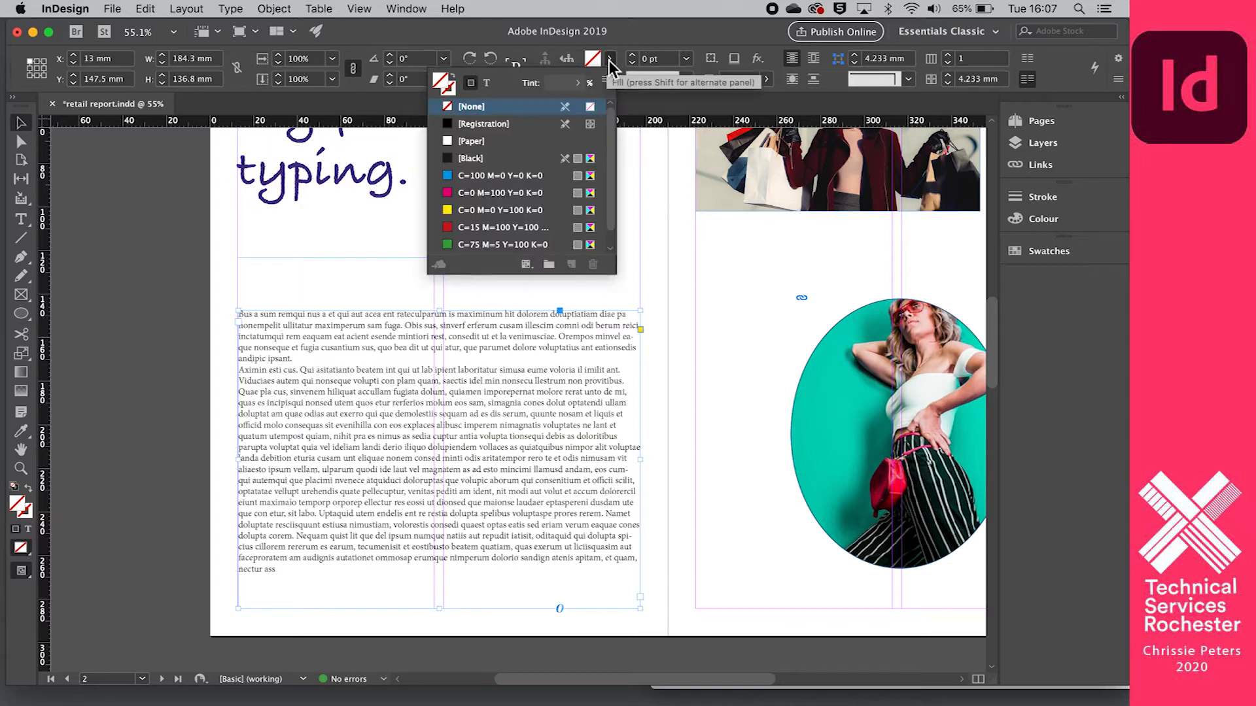
click(611, 59)
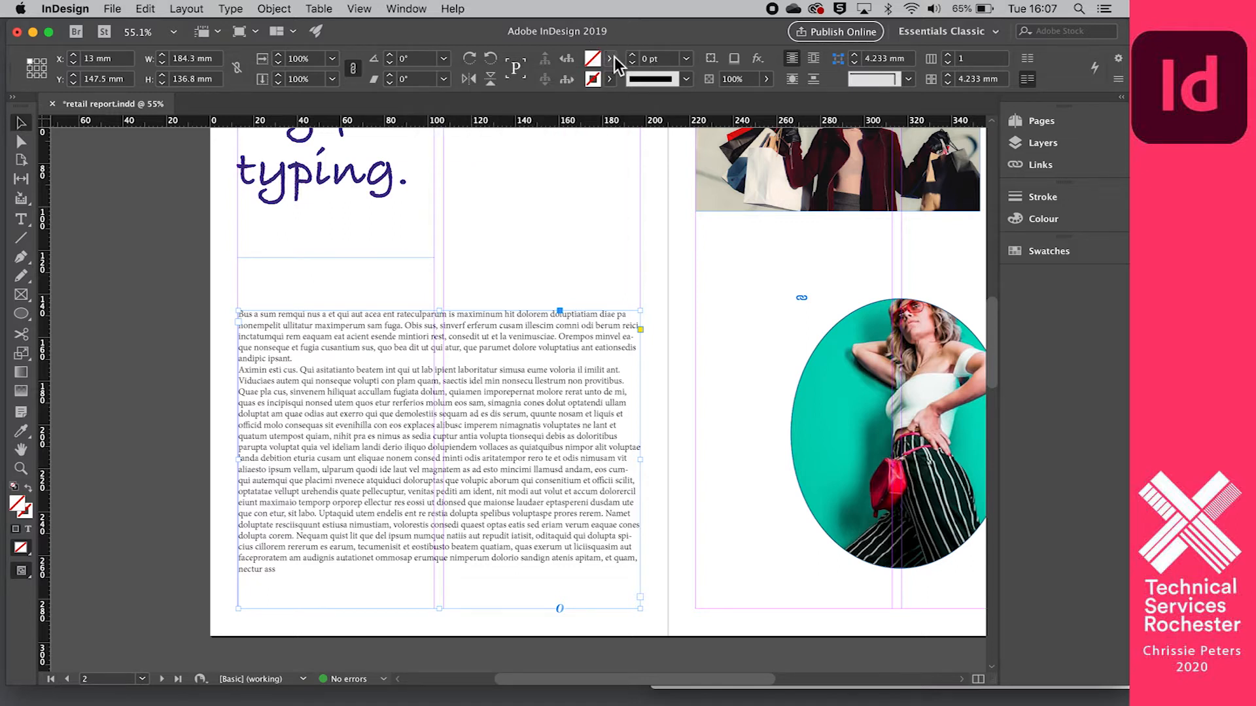
click(611, 79)
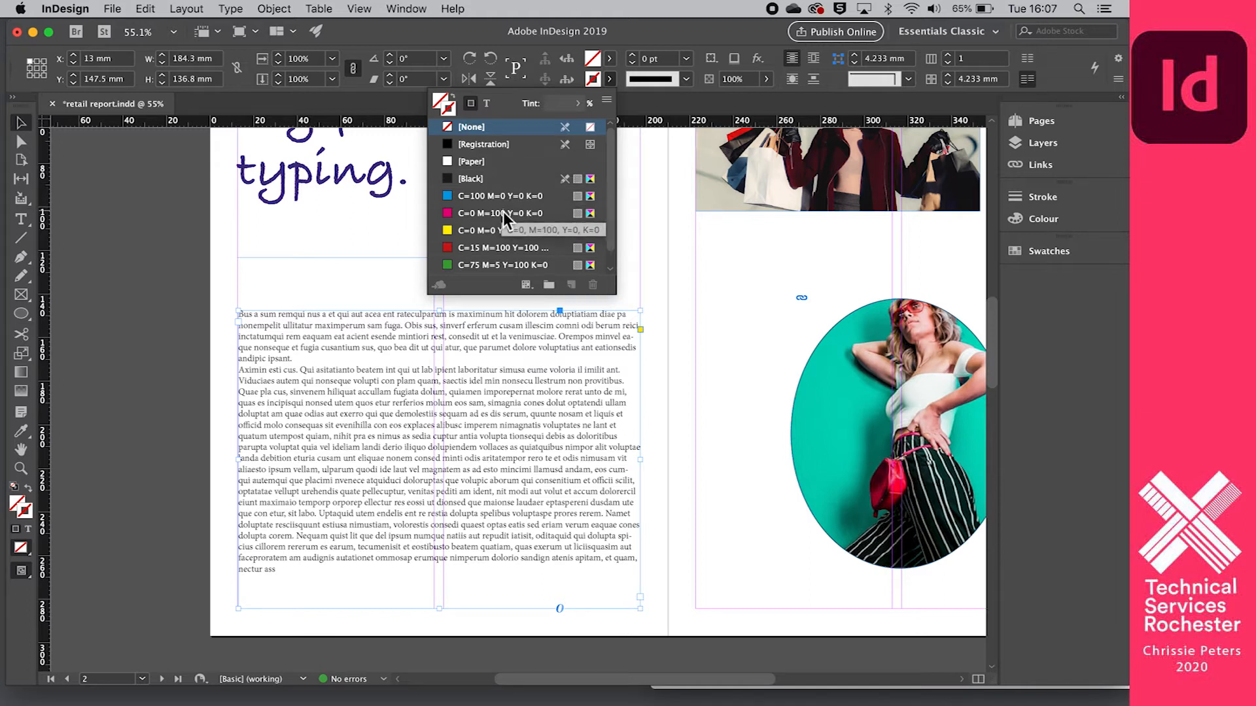
click(625, 30)
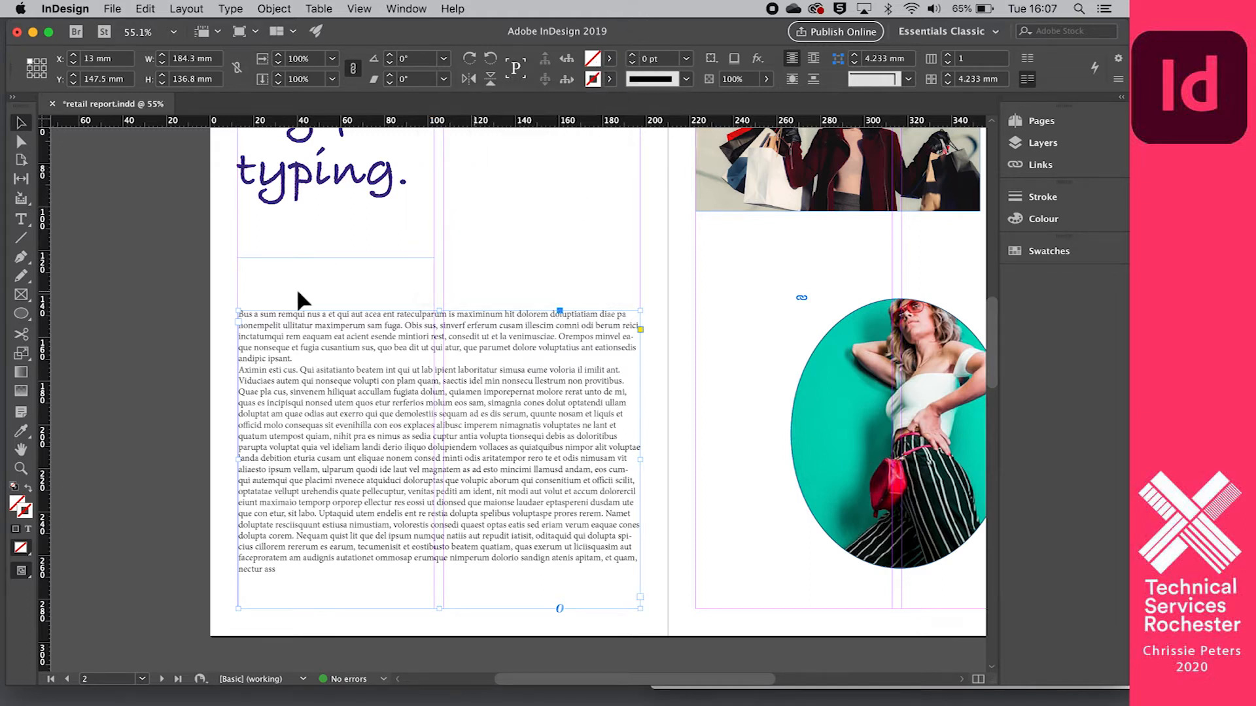
- Select all the placeholder text and colour it magenta with the C=0 M=100 Y=0 K=0 swatch
click(20, 219)
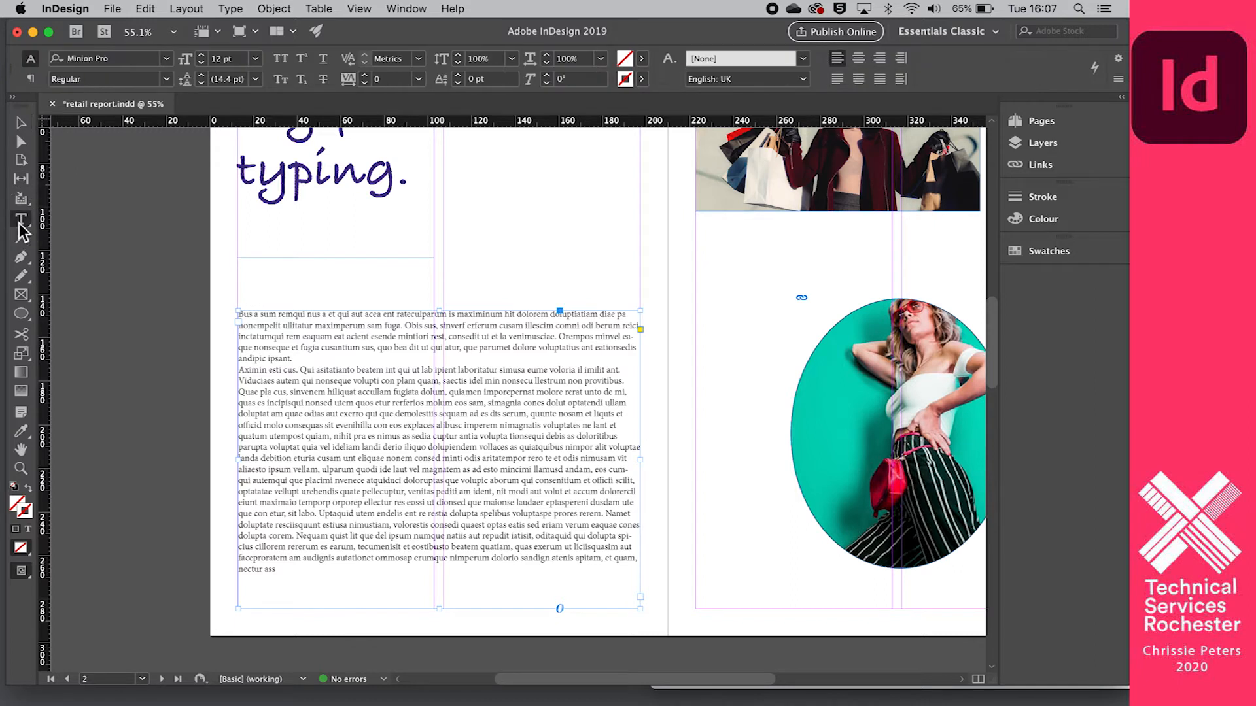
drag(347, 576, 219, 294)
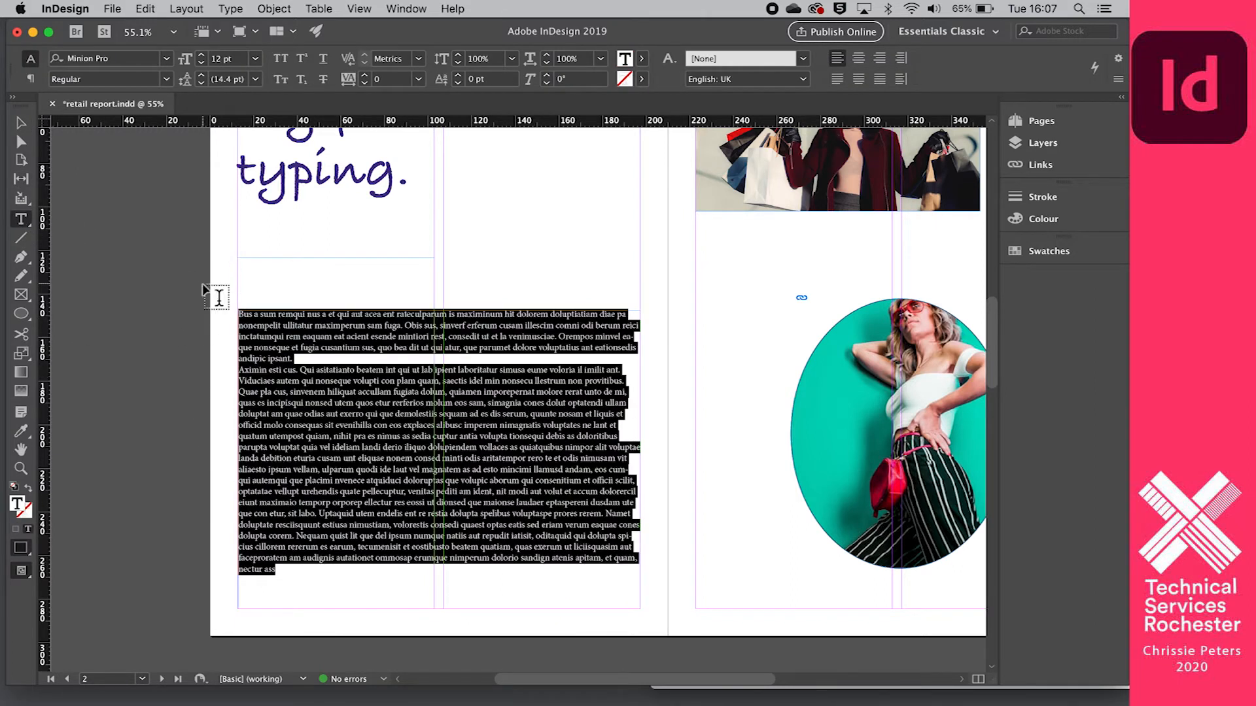
click(641, 58)
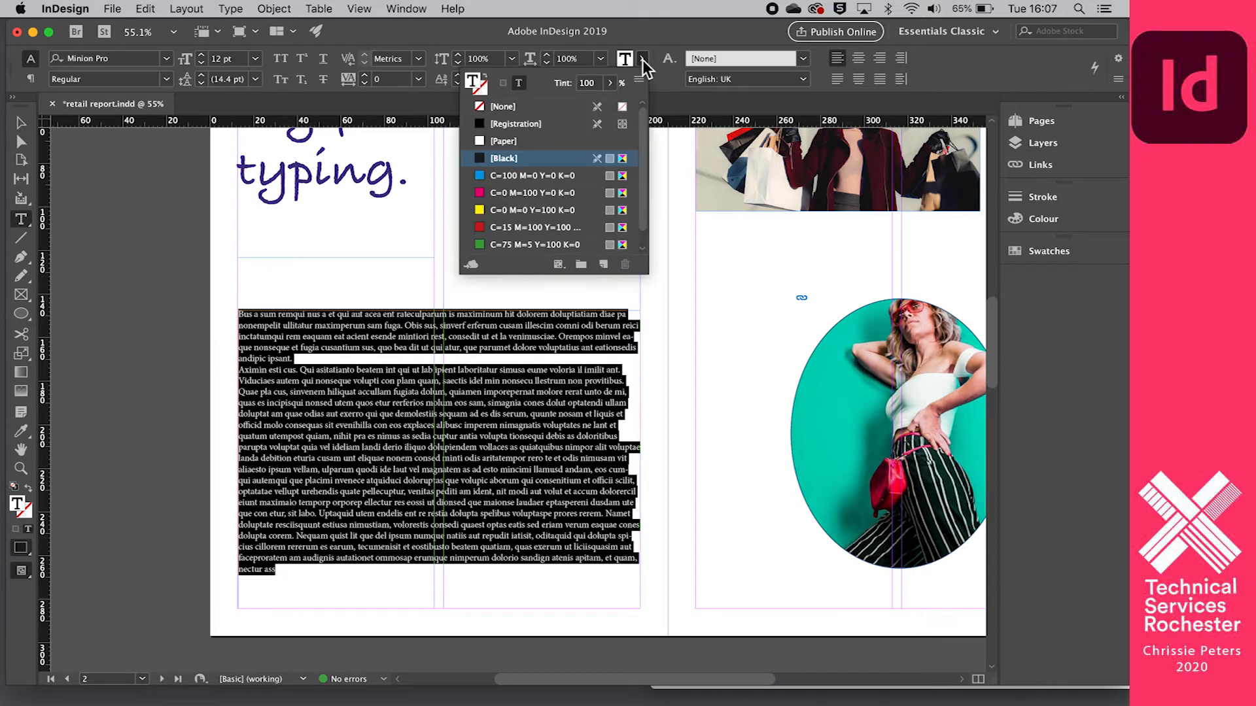
click(481, 194)
click(437, 270)
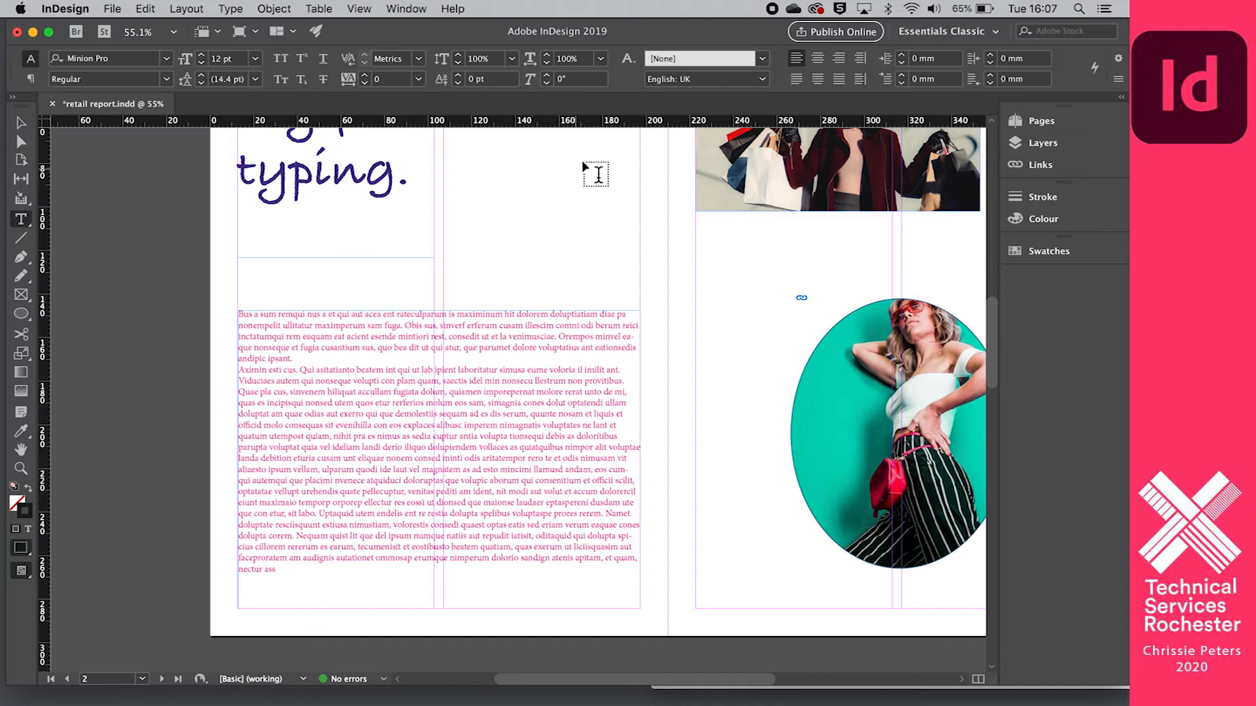
- Select all the placeholder text and look through the character style options without applying one
drag(317, 575, 226, 313)
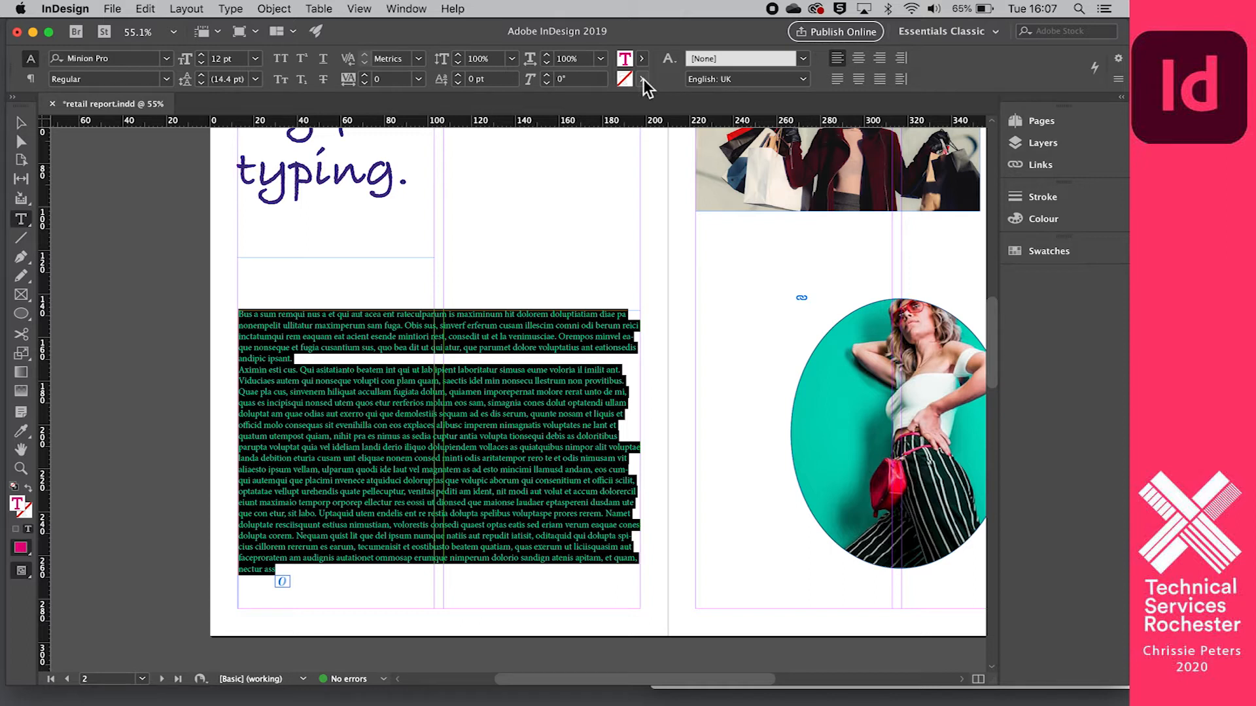
click(674, 64)
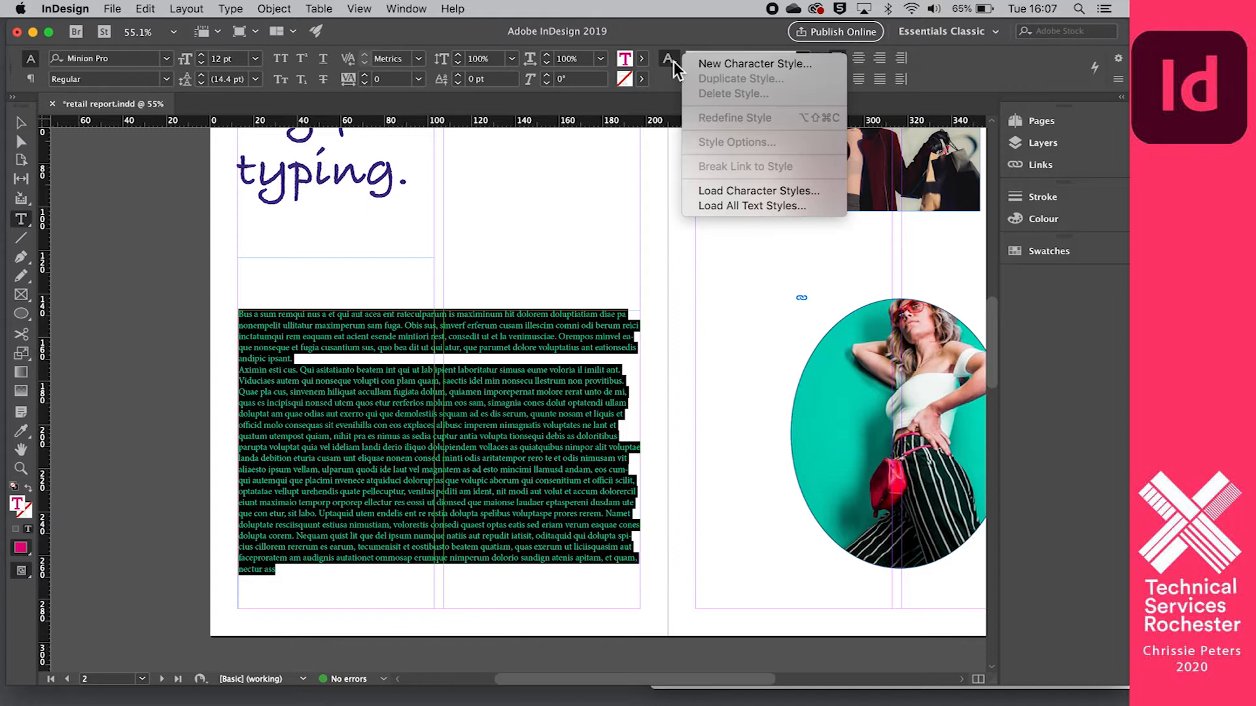
click(668, 79)
click(802, 58)
click(664, 84)
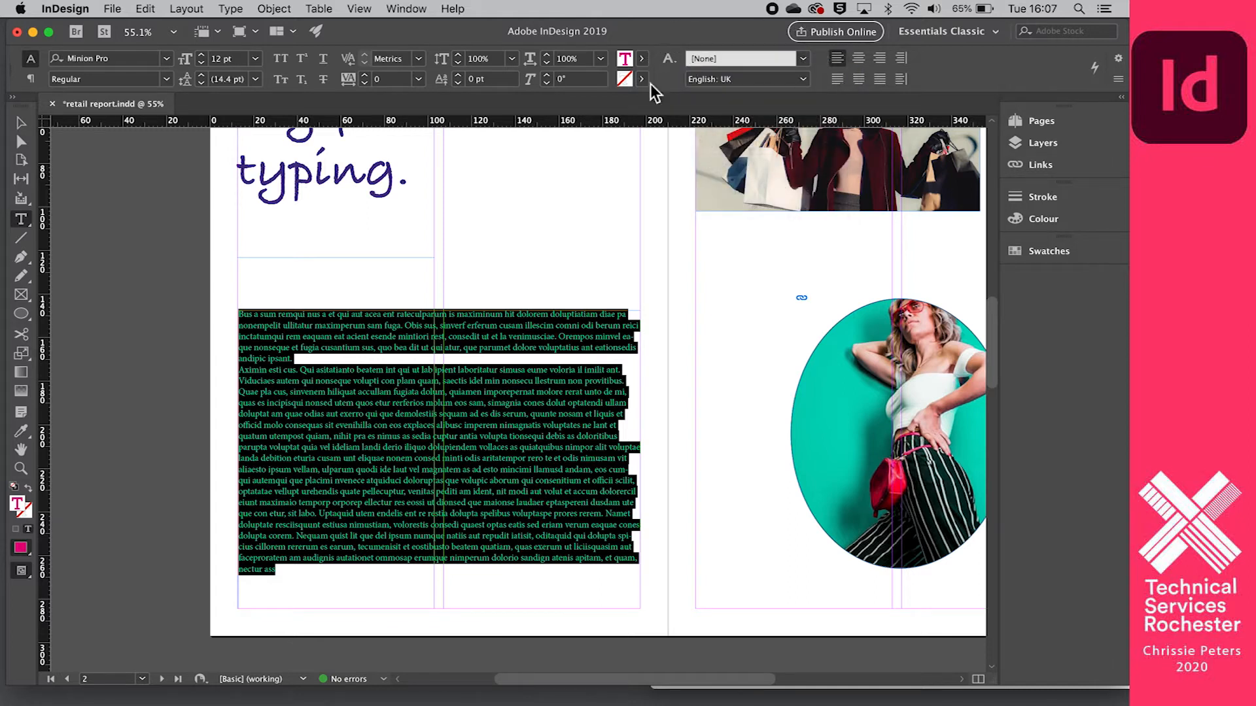
- Try the centred, right, towards-spine and justified alignments on the placeholder text, ending with it aligned away from the spine
click(859, 58)
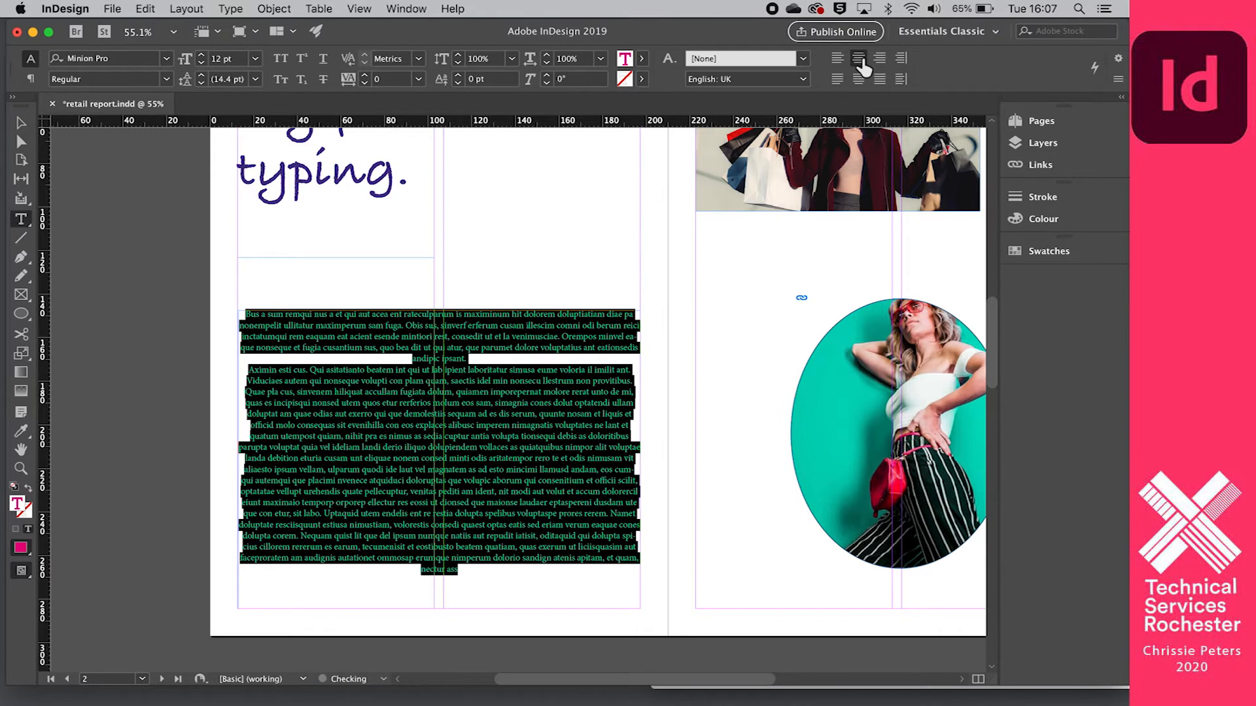
click(881, 59)
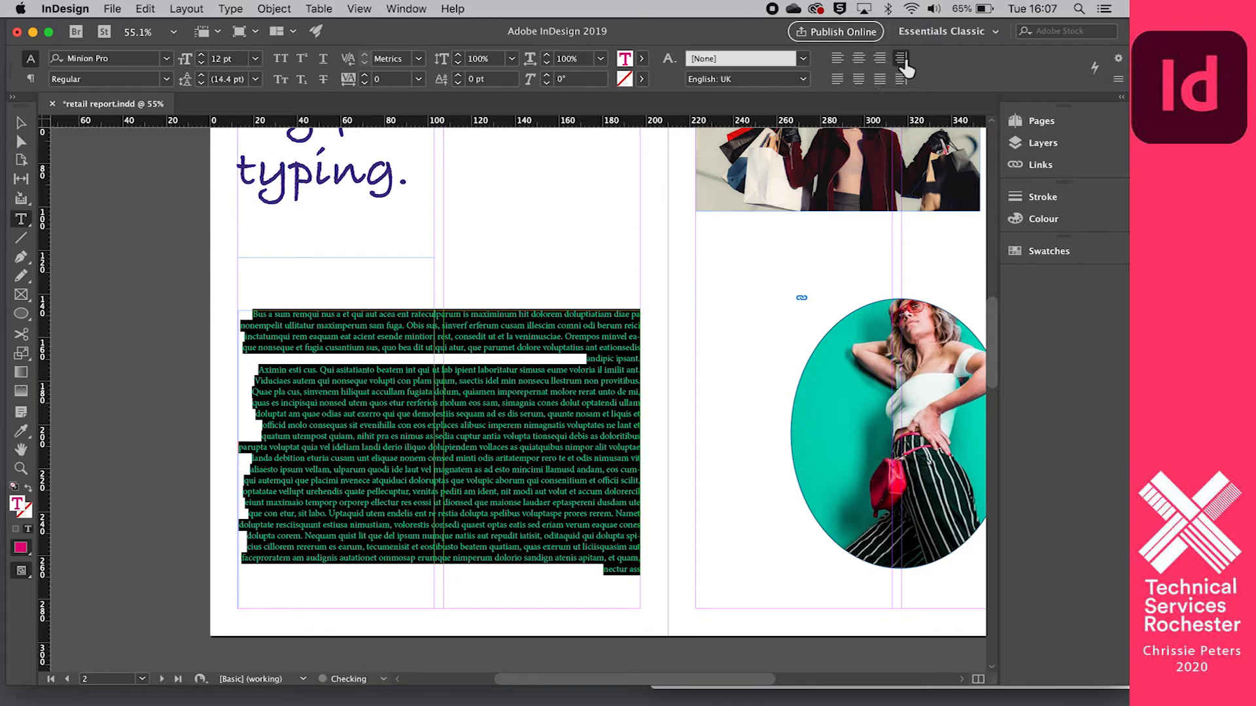
click(907, 66)
click(837, 79)
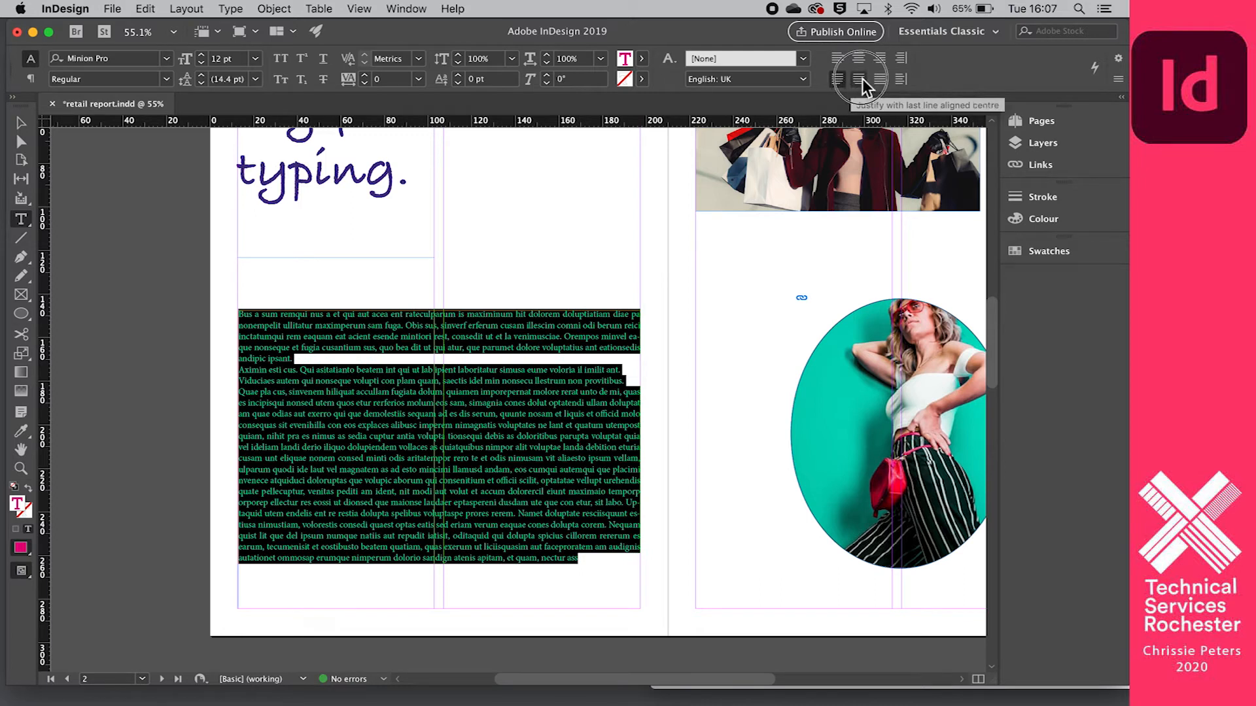
click(862, 78)
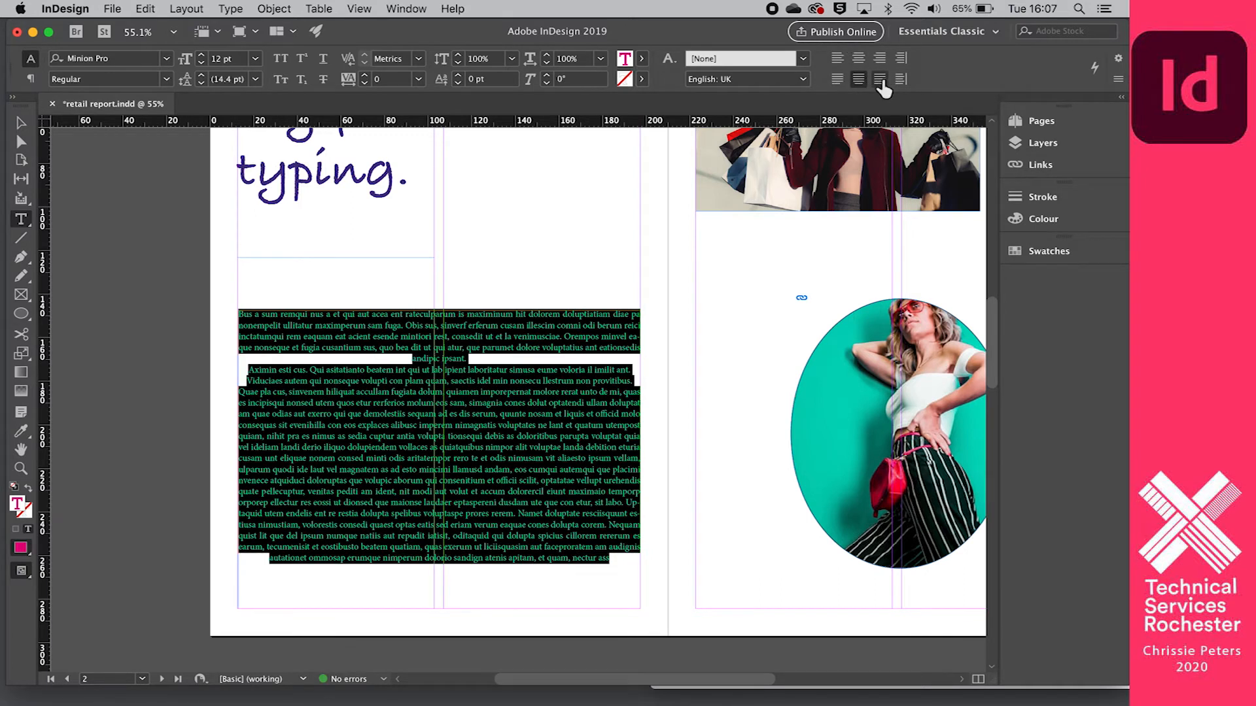
click(880, 79)
click(900, 79)
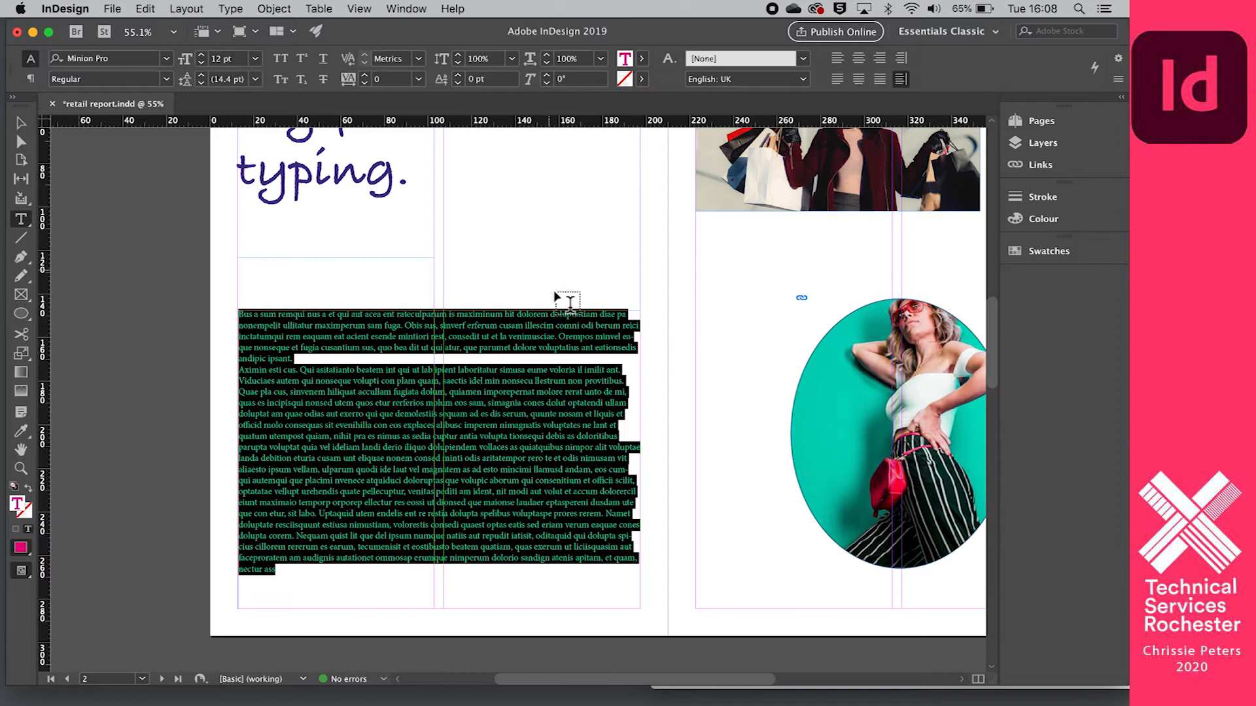
- Reselect all the placeholder text and show its paragraph formatting options
click(638, 446)
scroll(638, 446, down, 5)
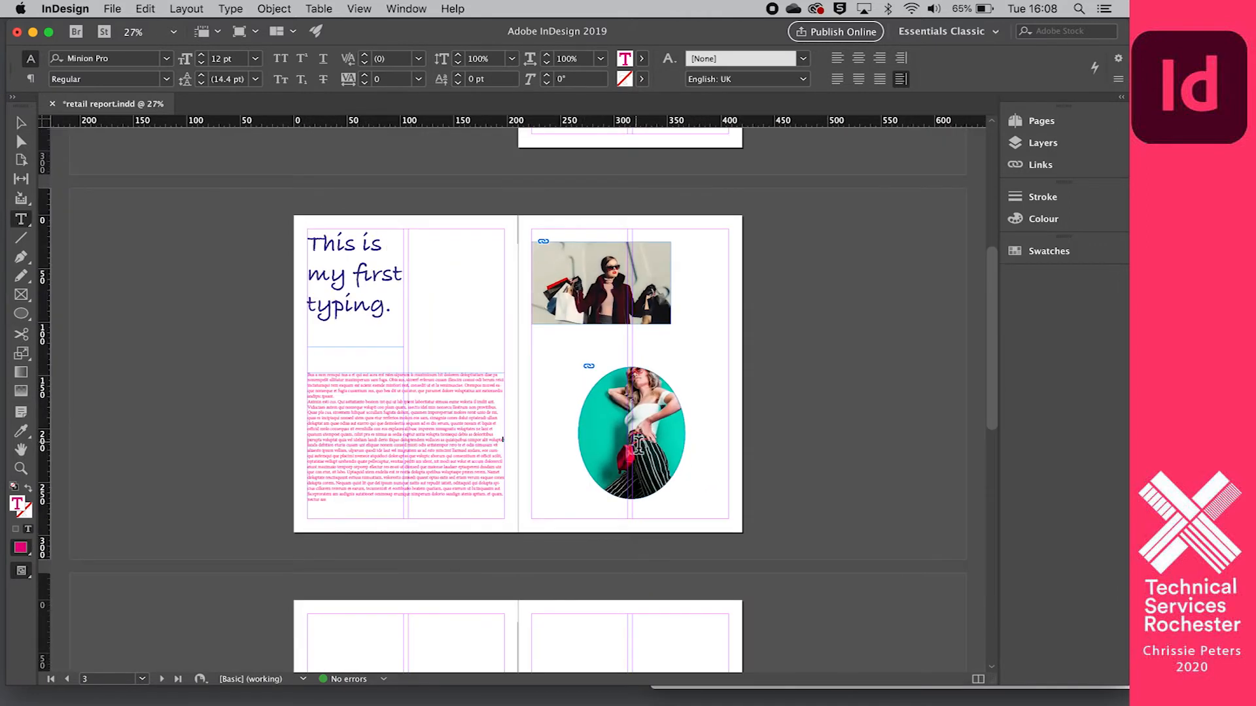
key(super+a)
scroll(639, 446, up, 5)
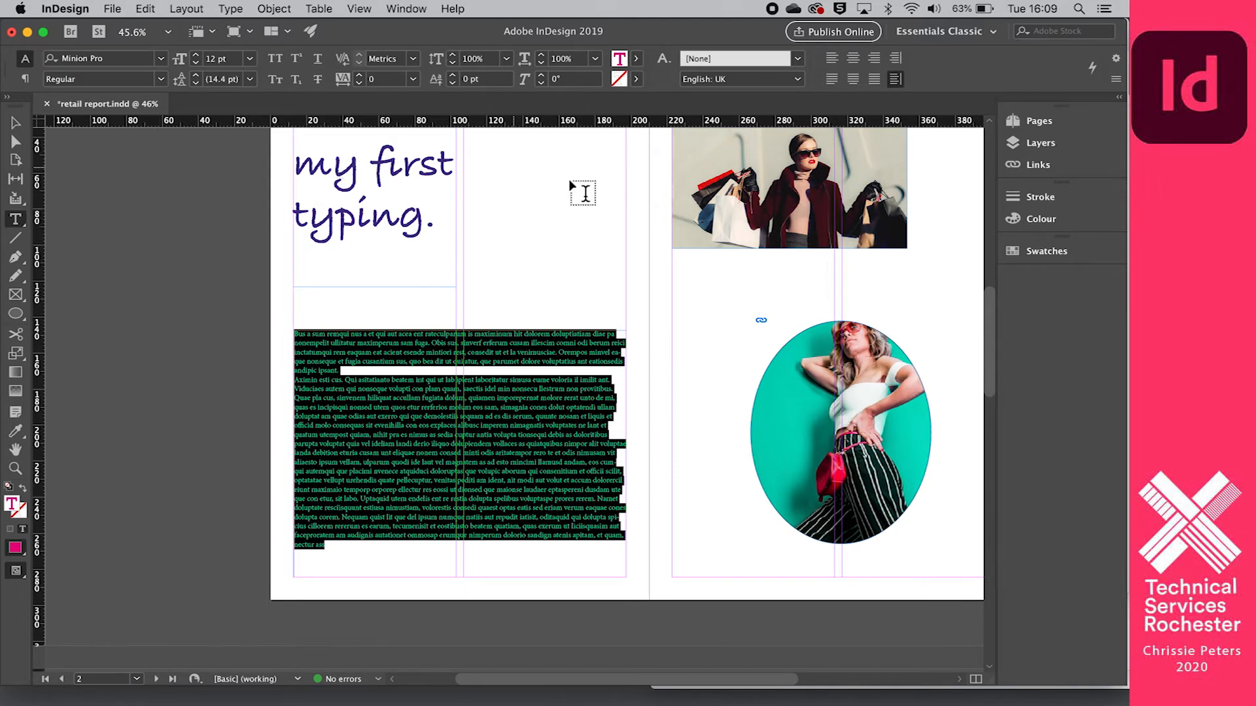
scroll(540, 282, up, 2)
scroll(539, 277, up, 2)
scroll(539, 277, right, 2)
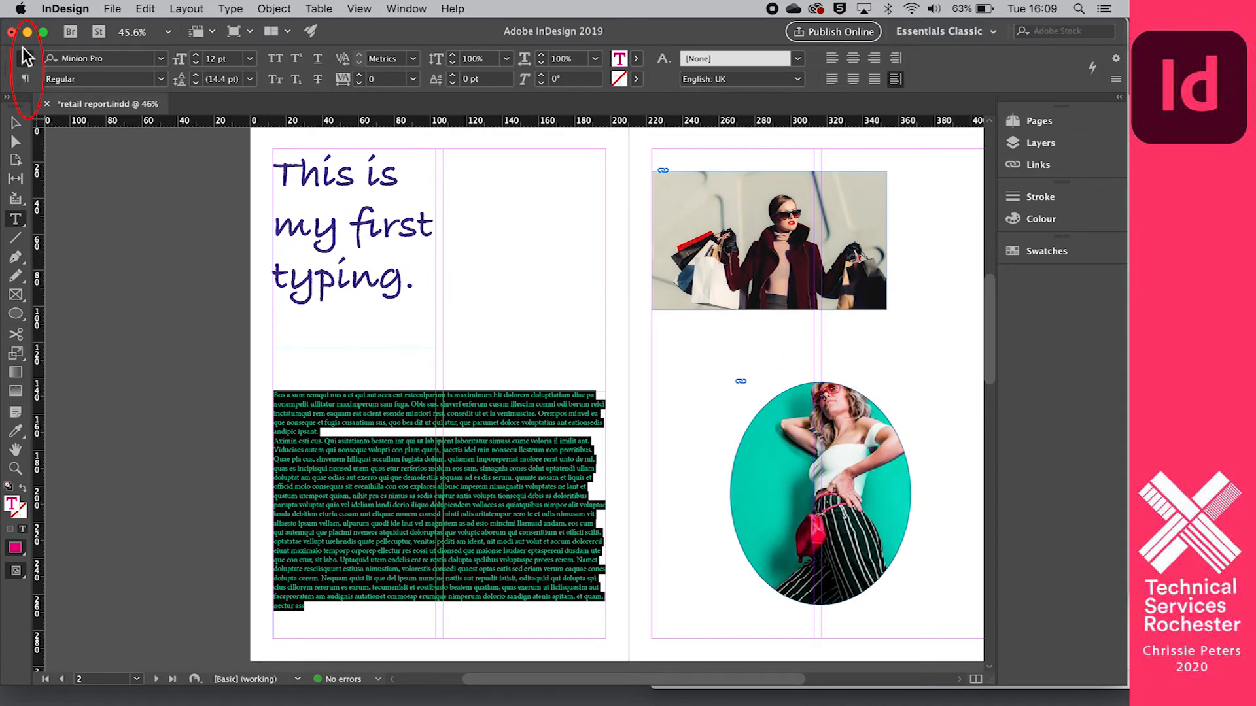
click(26, 81)
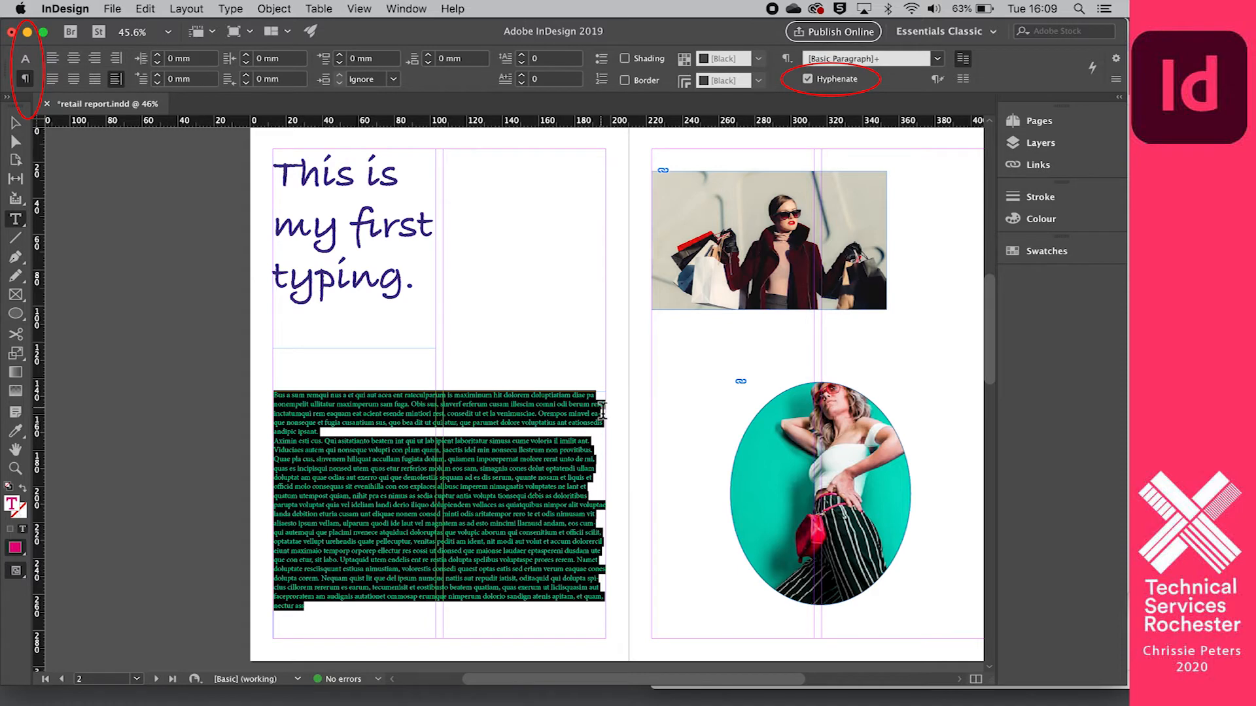
- Examine the line endings of the placeholder text for words broken by hyphens
scroll(602, 411, up, 10)
click(447, 235)
scroll(495, 347, down, 8)
scroll(562, 264, up, 10)
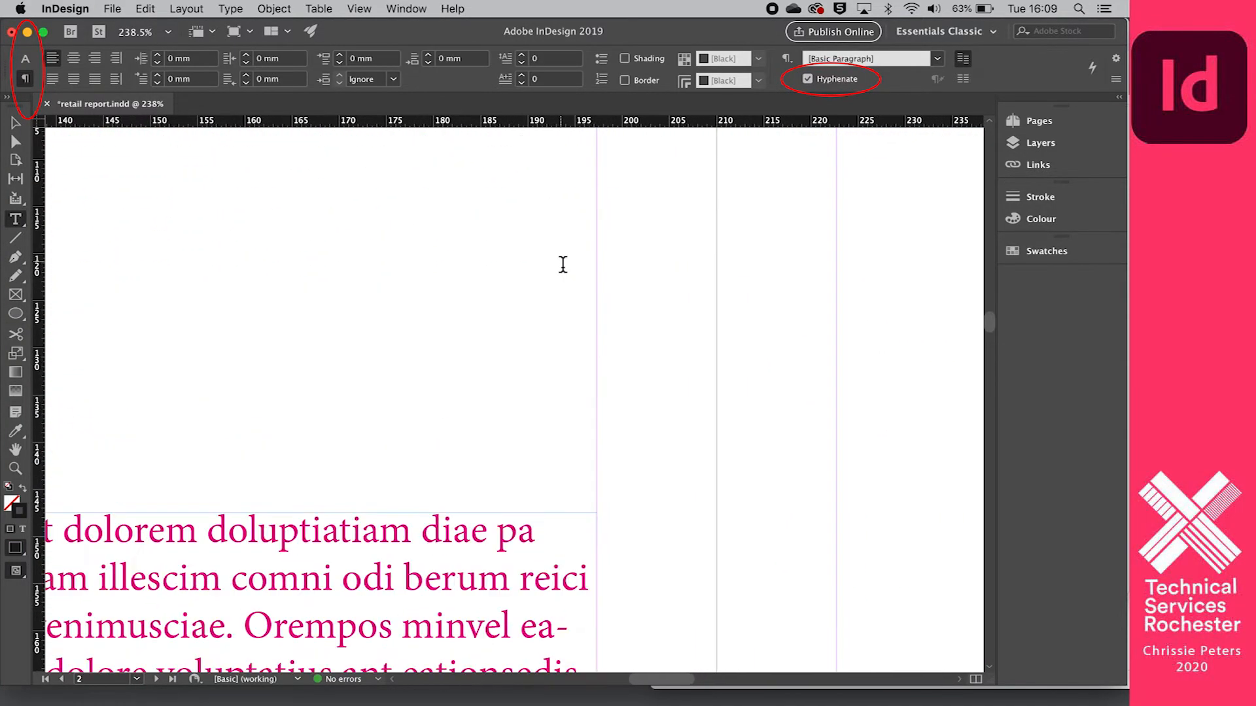
scroll(563, 264, down, 8)
scroll(575, 218, up, 4)
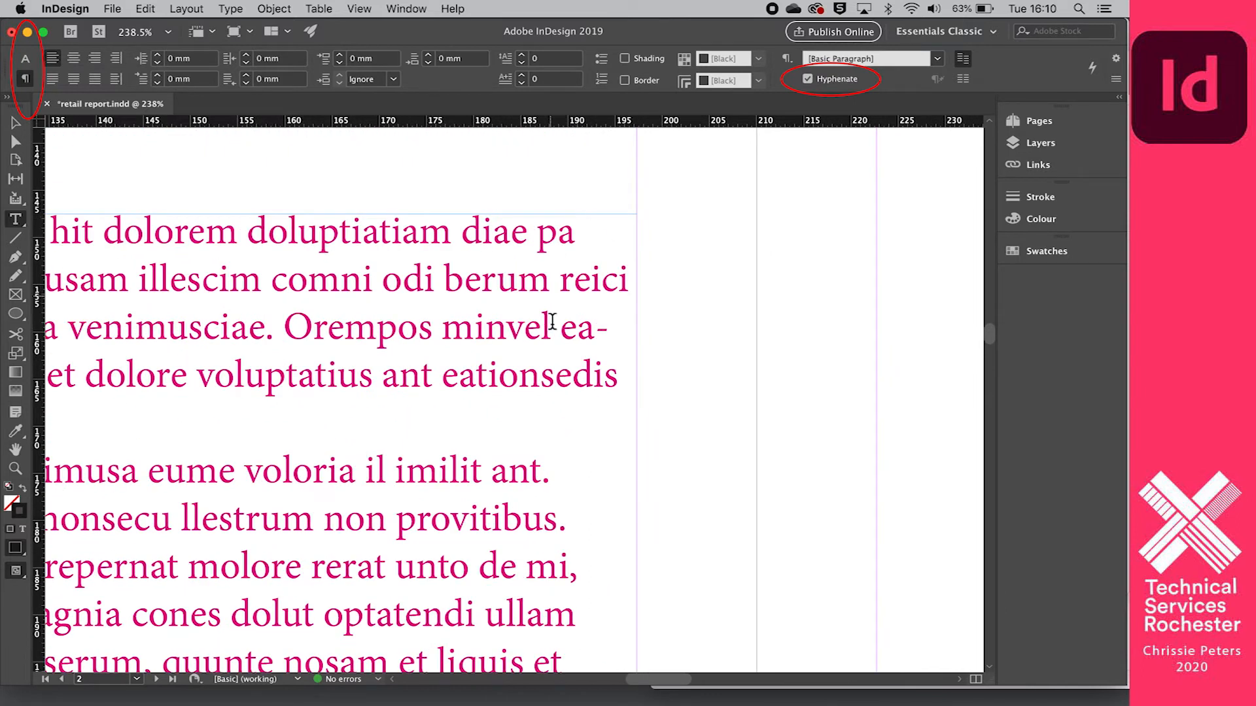
scroll(602, 332, down, 2)
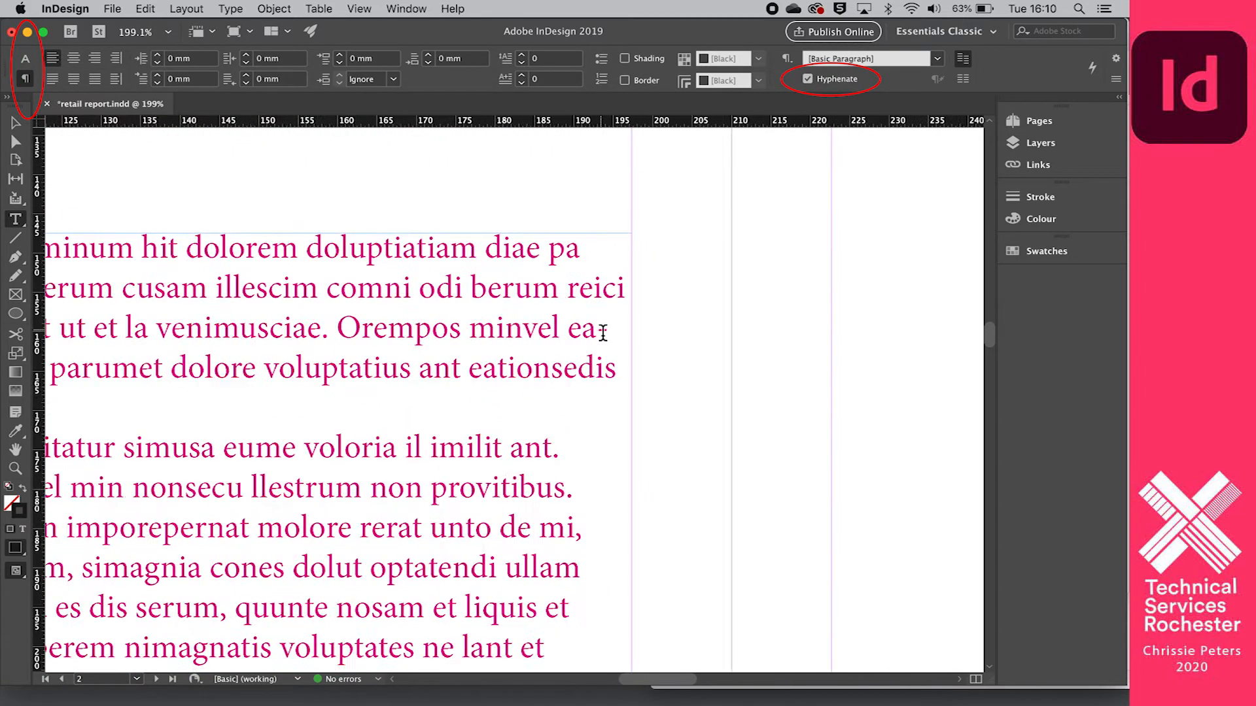
scroll(602, 333, down, 1)
scroll(602, 332, down, 1)
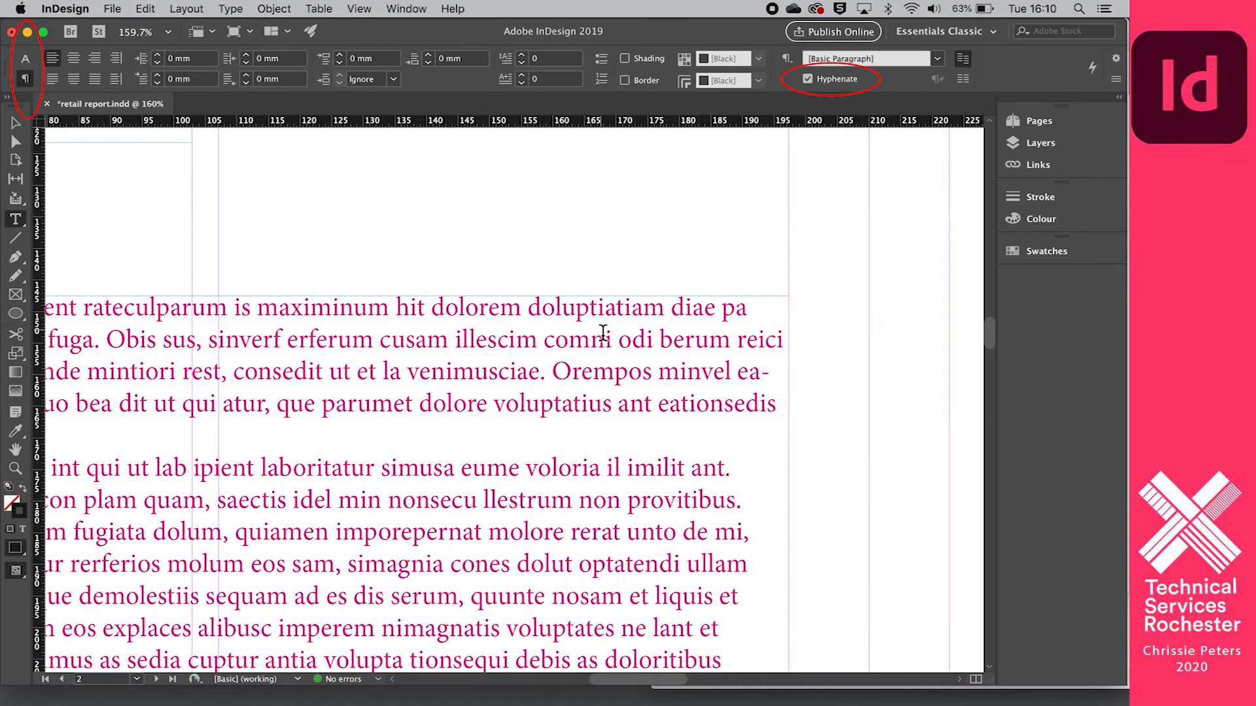
scroll(602, 332, down, 1)
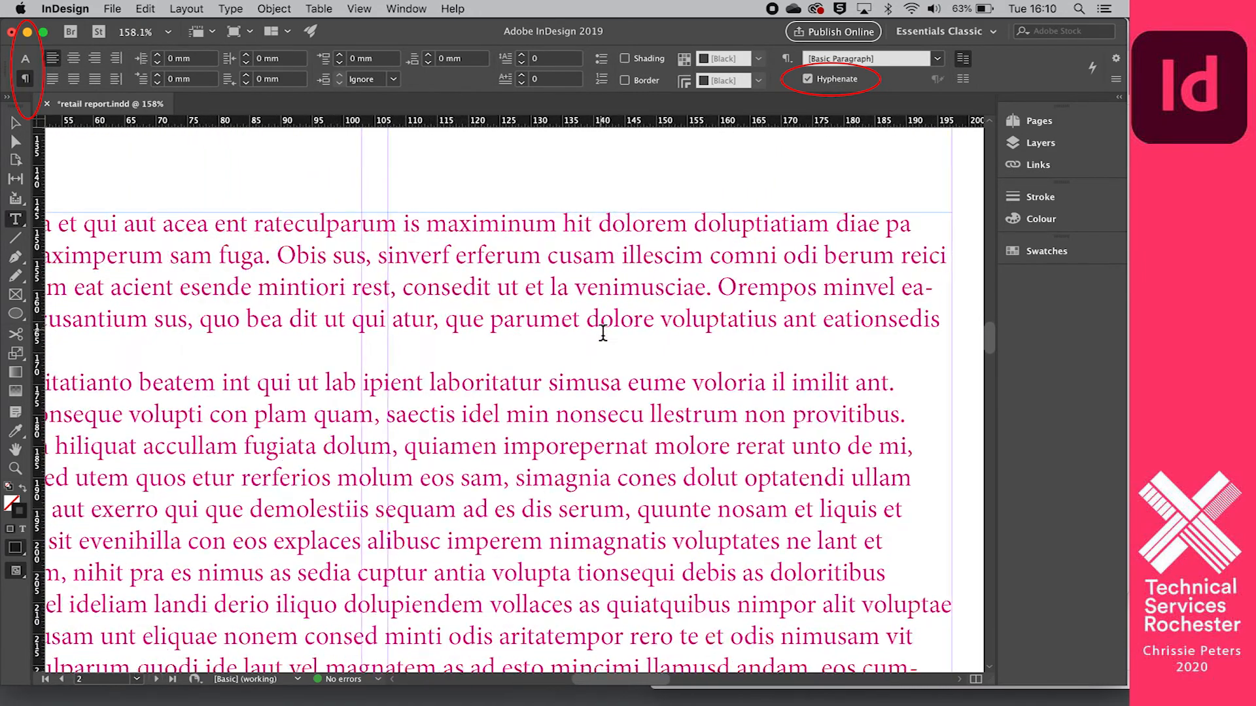
scroll(600, 331, down, 1)
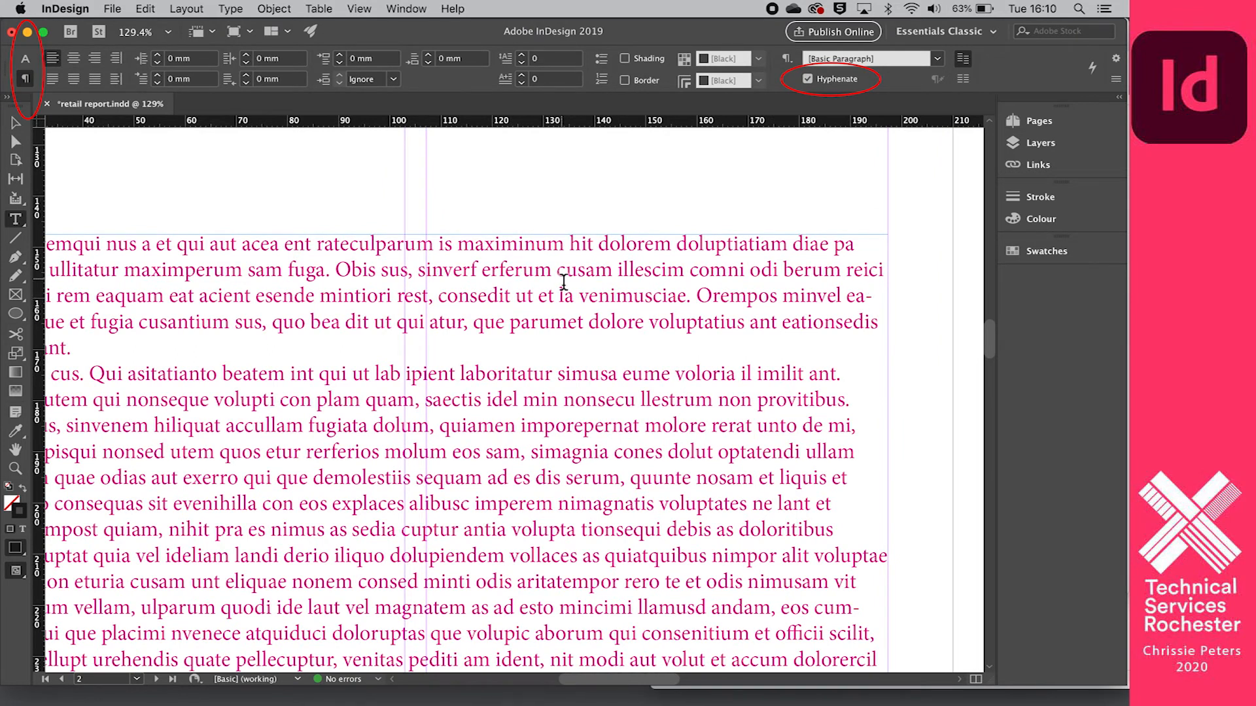
scroll(563, 283, up, 1)
scroll(563, 282, left, 2)
scroll(563, 282, down, 3)
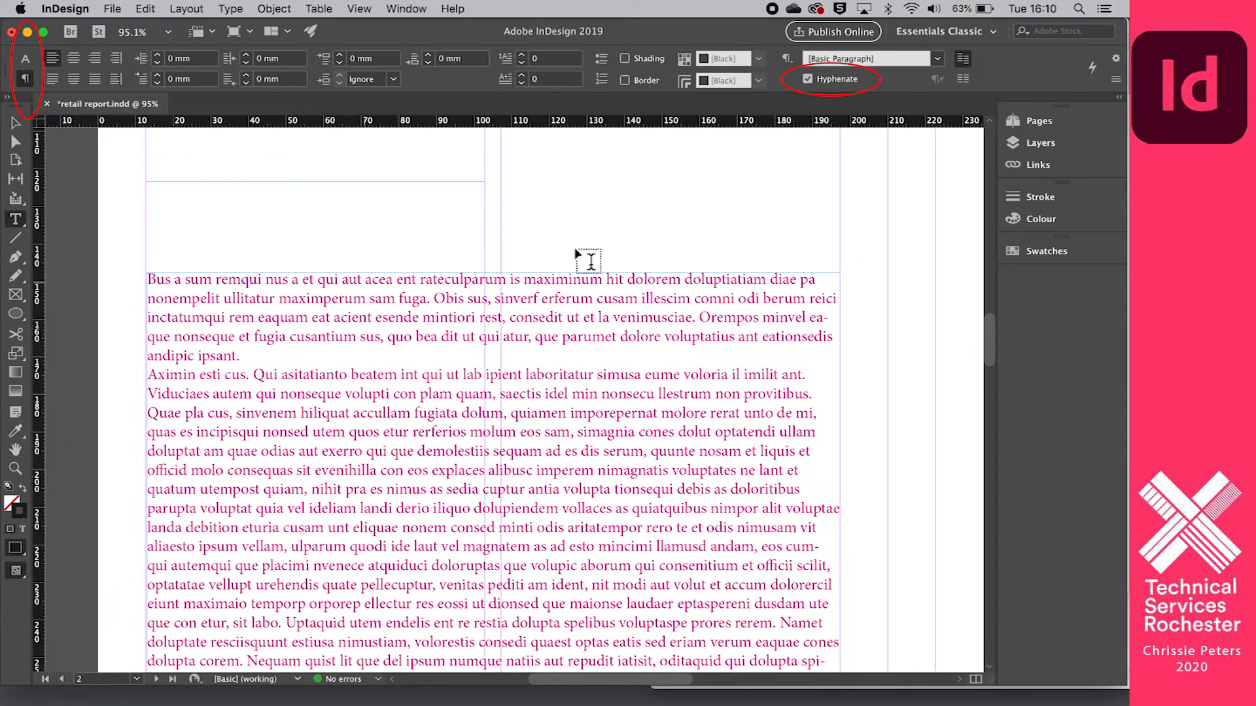
scroll(742, 160, up, 3)
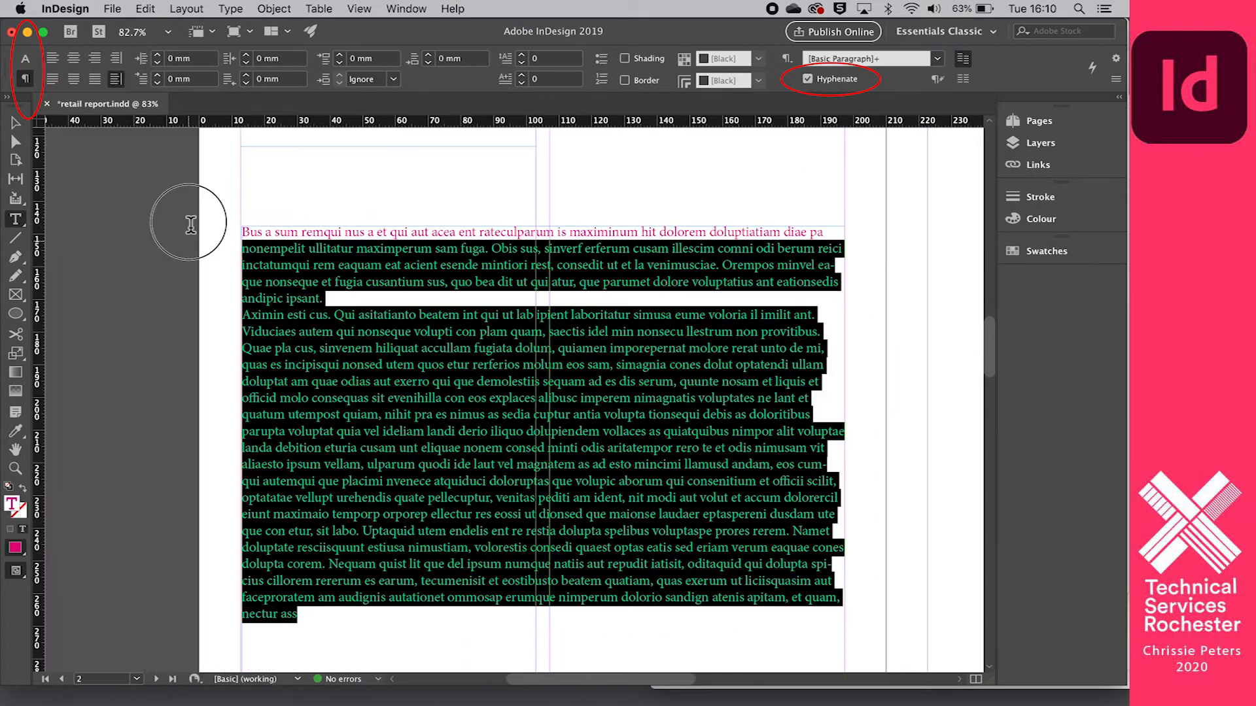
- Select all the placeholder text and turn off hyphenation for it
drag(189, 222, 189, 211)
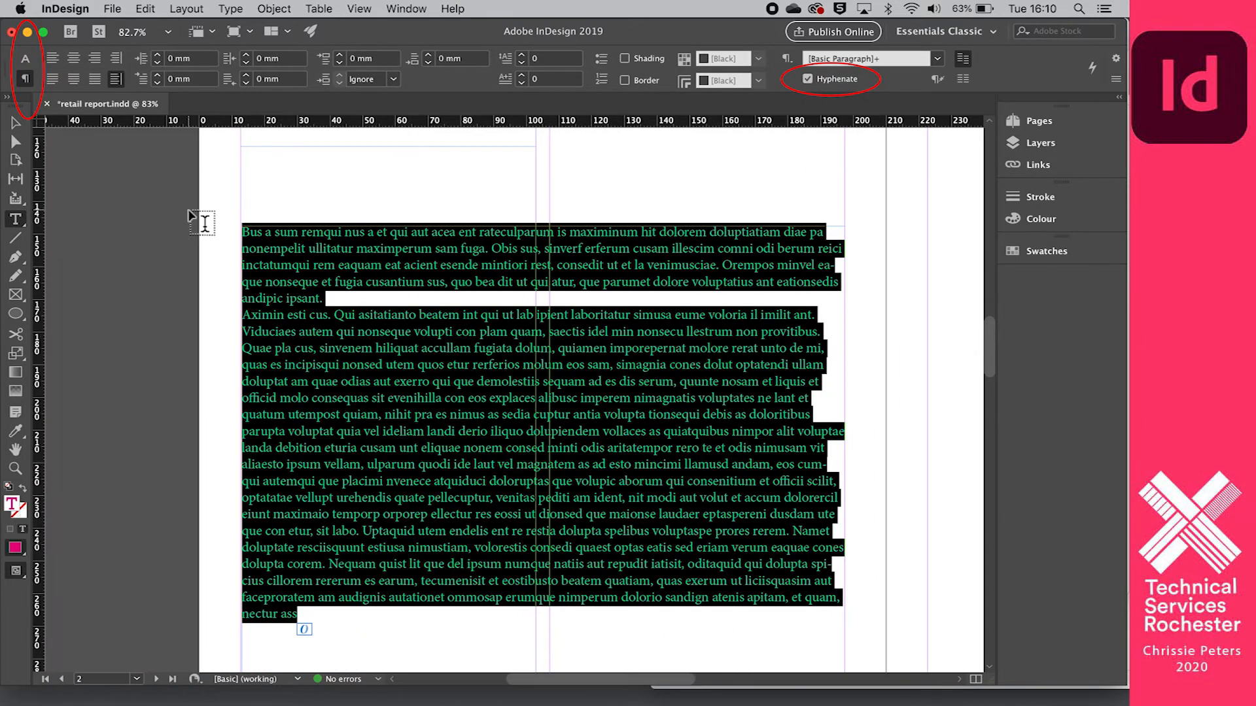
click(808, 80)
click(829, 265)
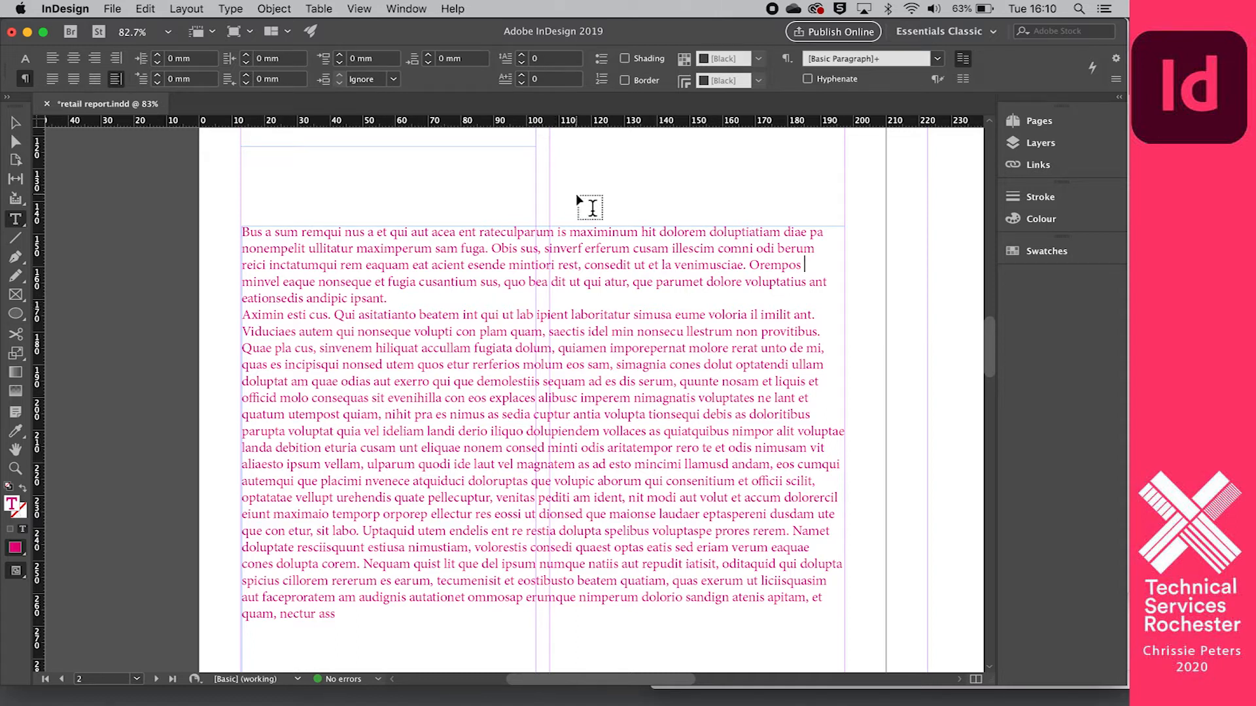
- Select the whole placeholder text again and change its colour to the [Black] swatch
scroll(700, 225, down, 4)
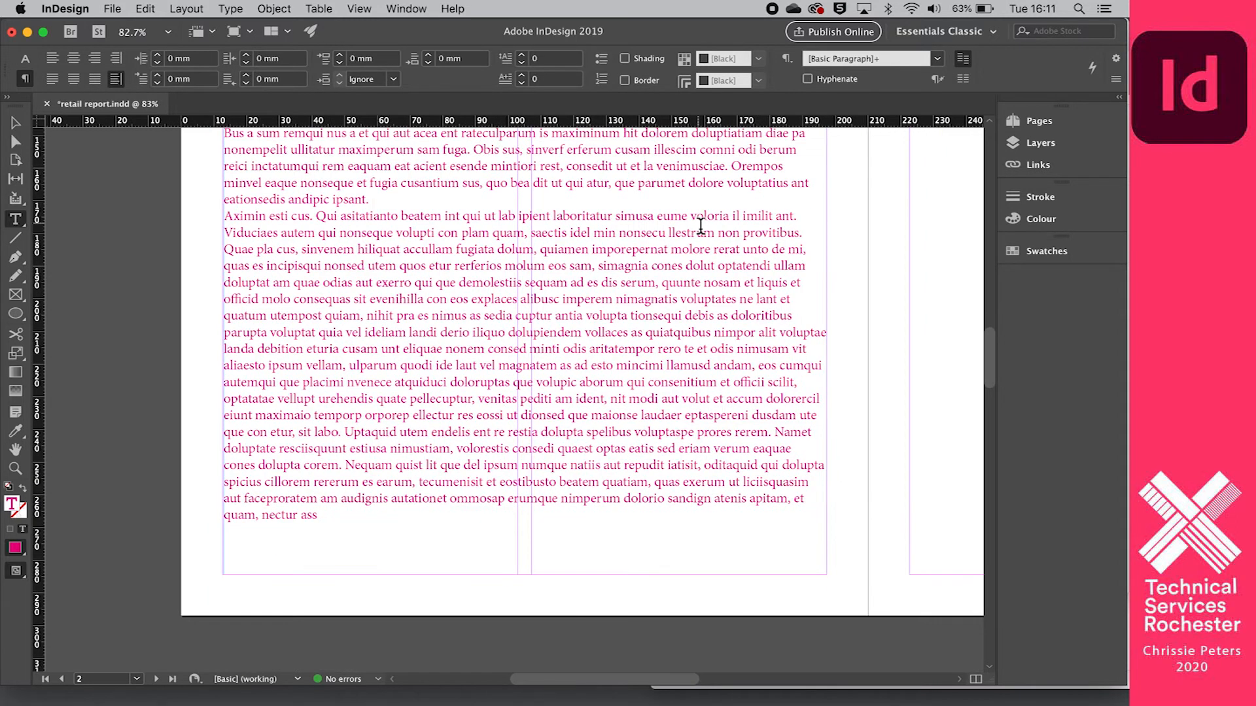
scroll(700, 226, up, 3)
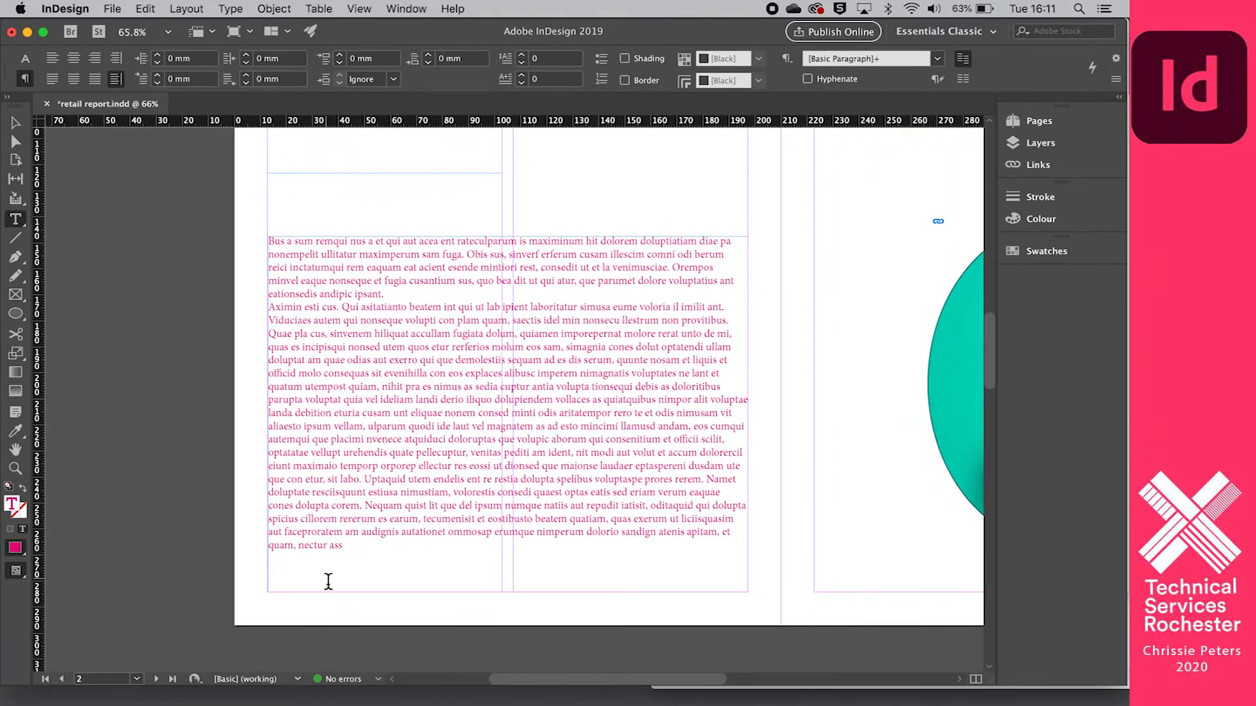
drag(350, 555, 225, 261)
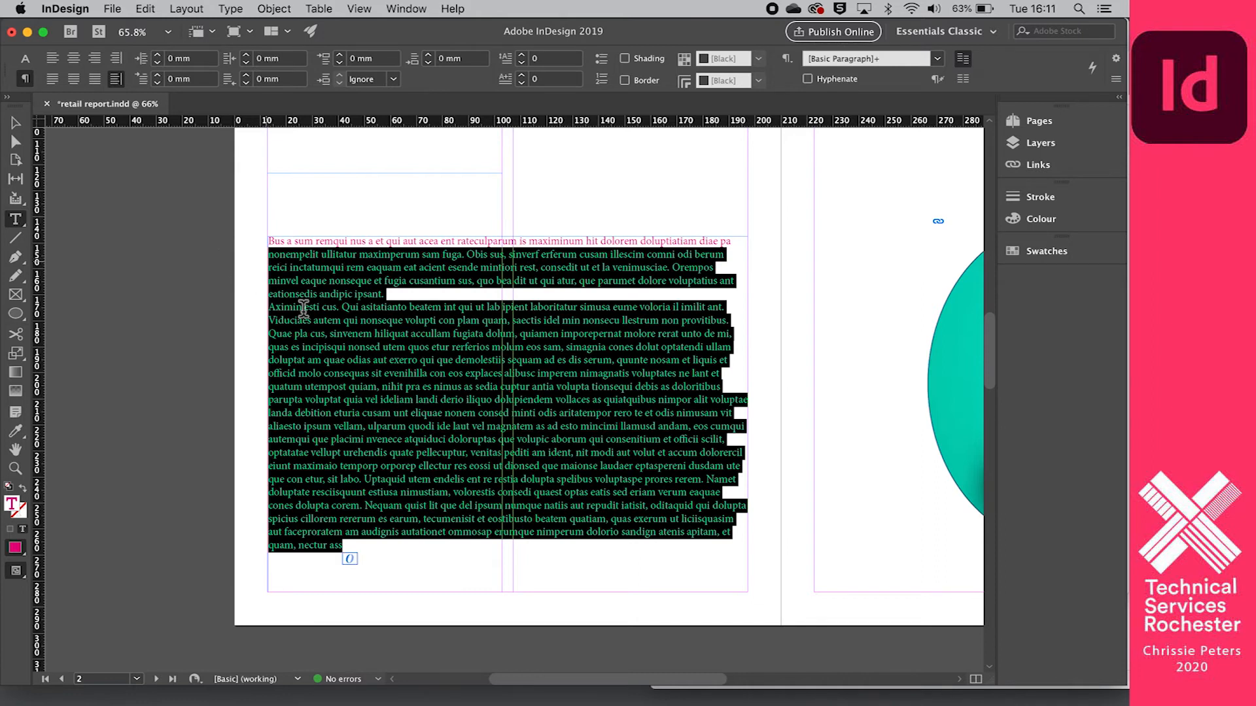
drag(353, 552, 248, 204)
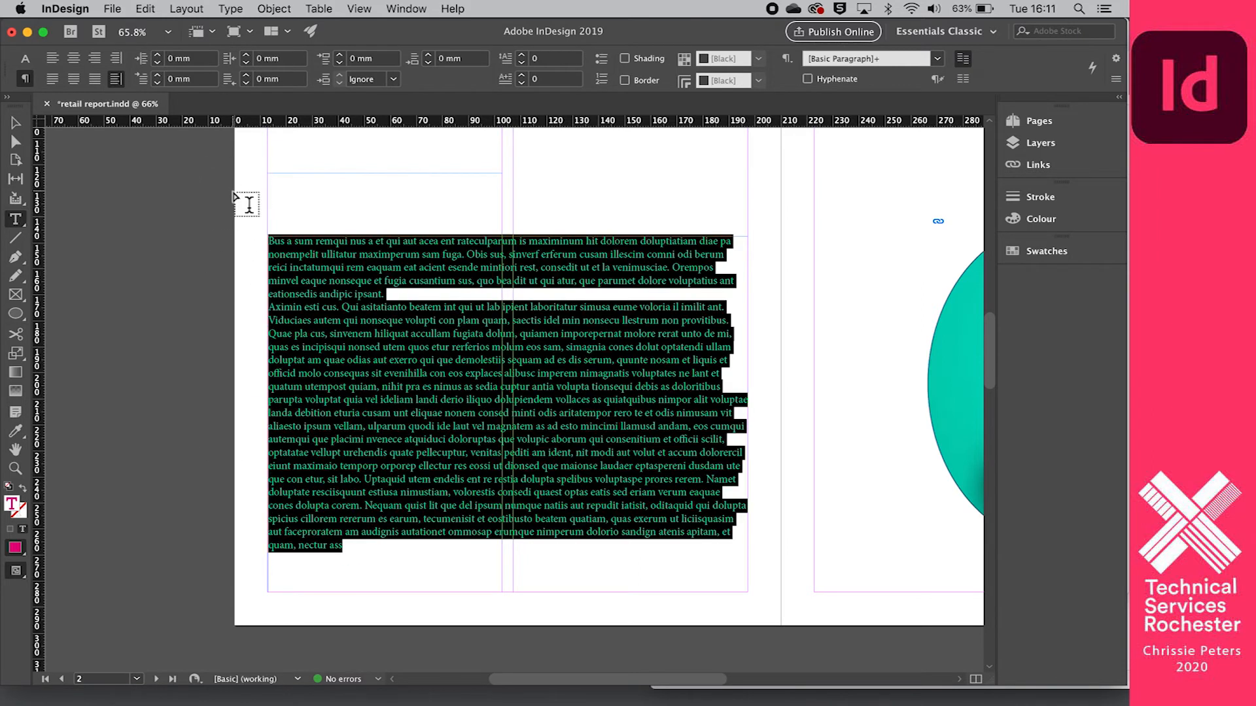
click(26, 60)
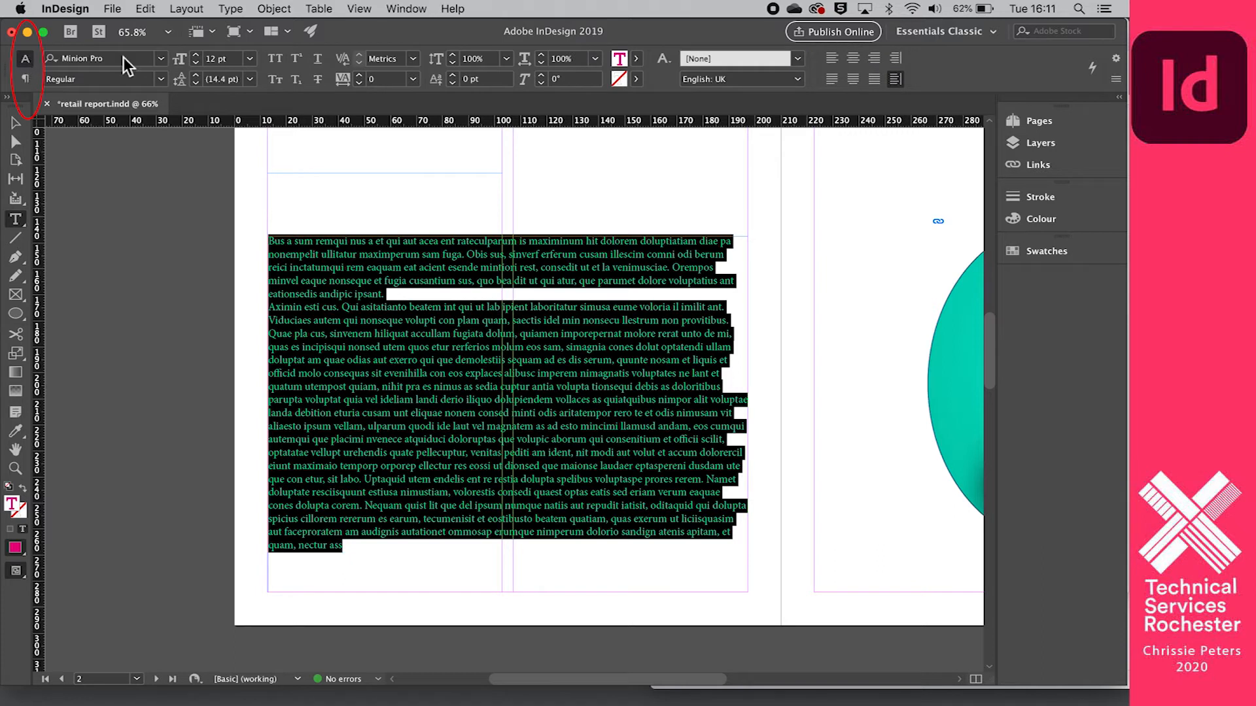
click(636, 58)
click(477, 162)
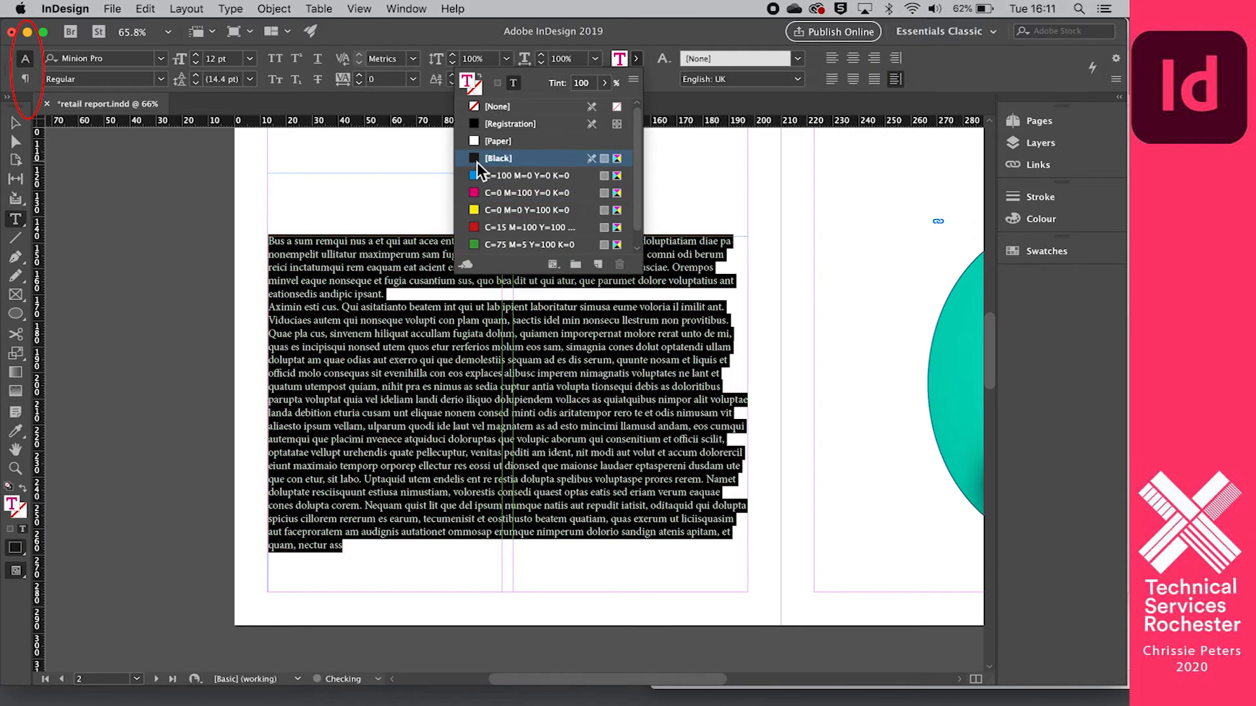
click(803, 334)
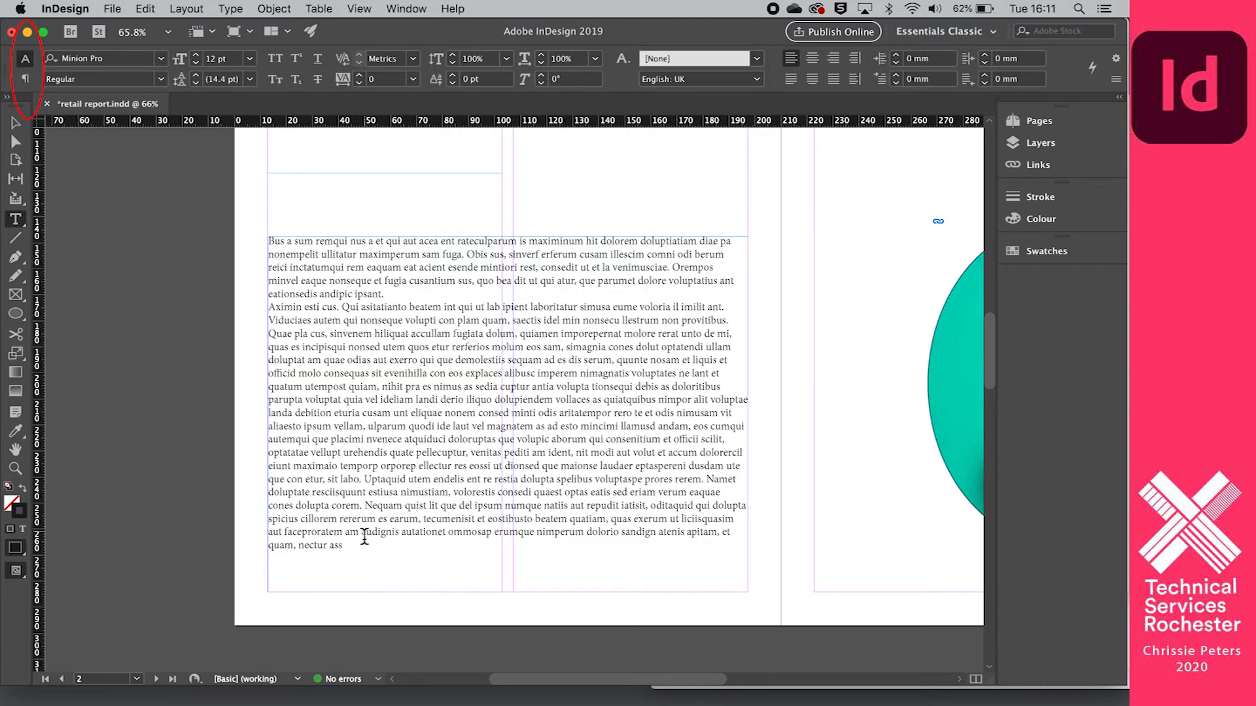
- Select the placeholder text frame and increase its number of columns to 5
click(16, 123)
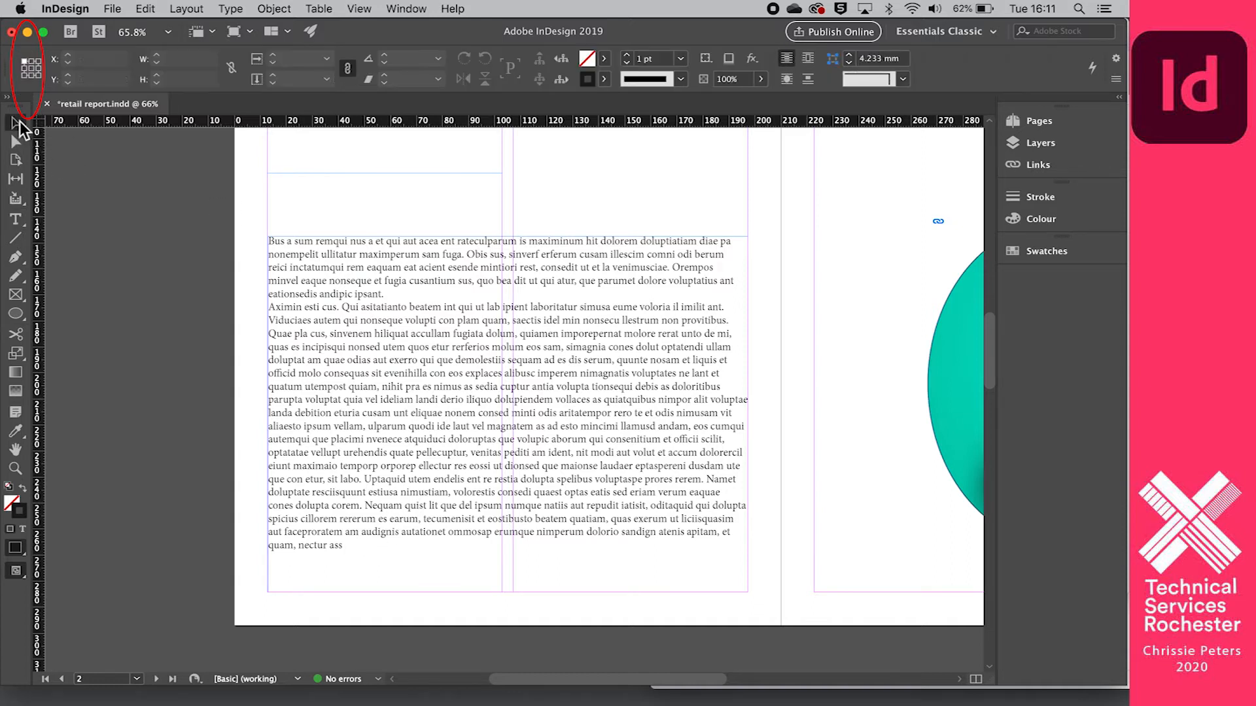
click(402, 257)
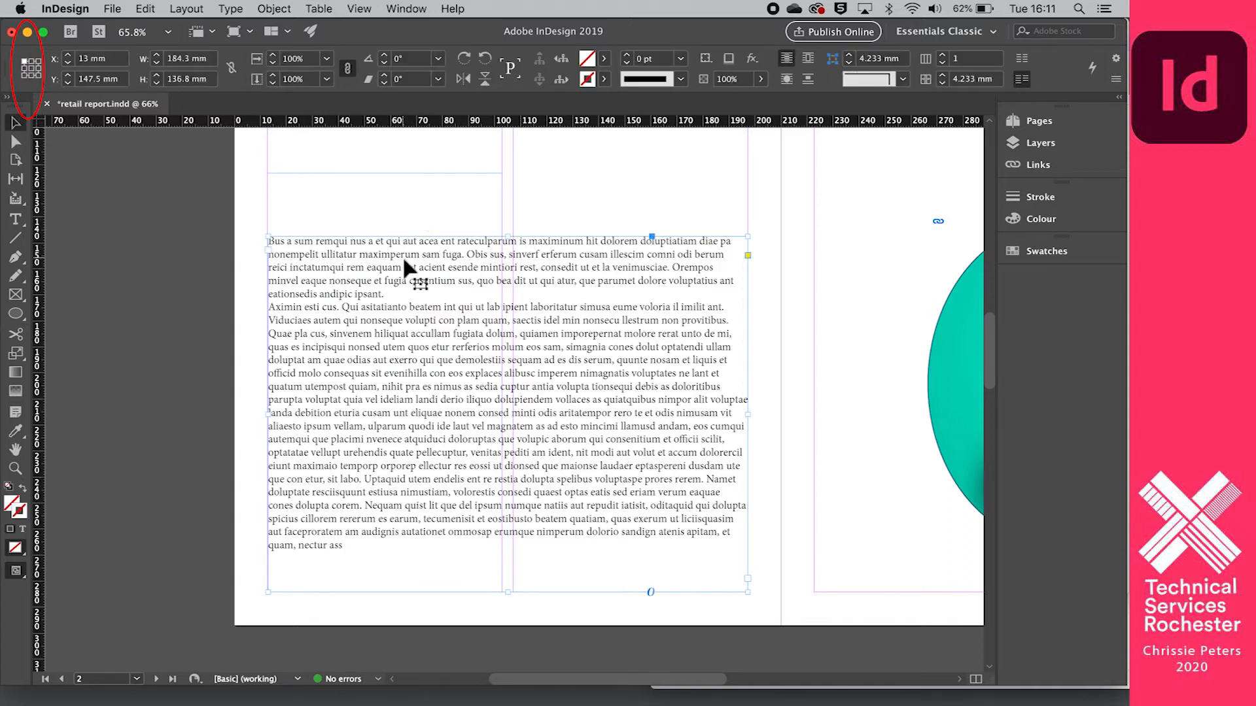
click(212, 217)
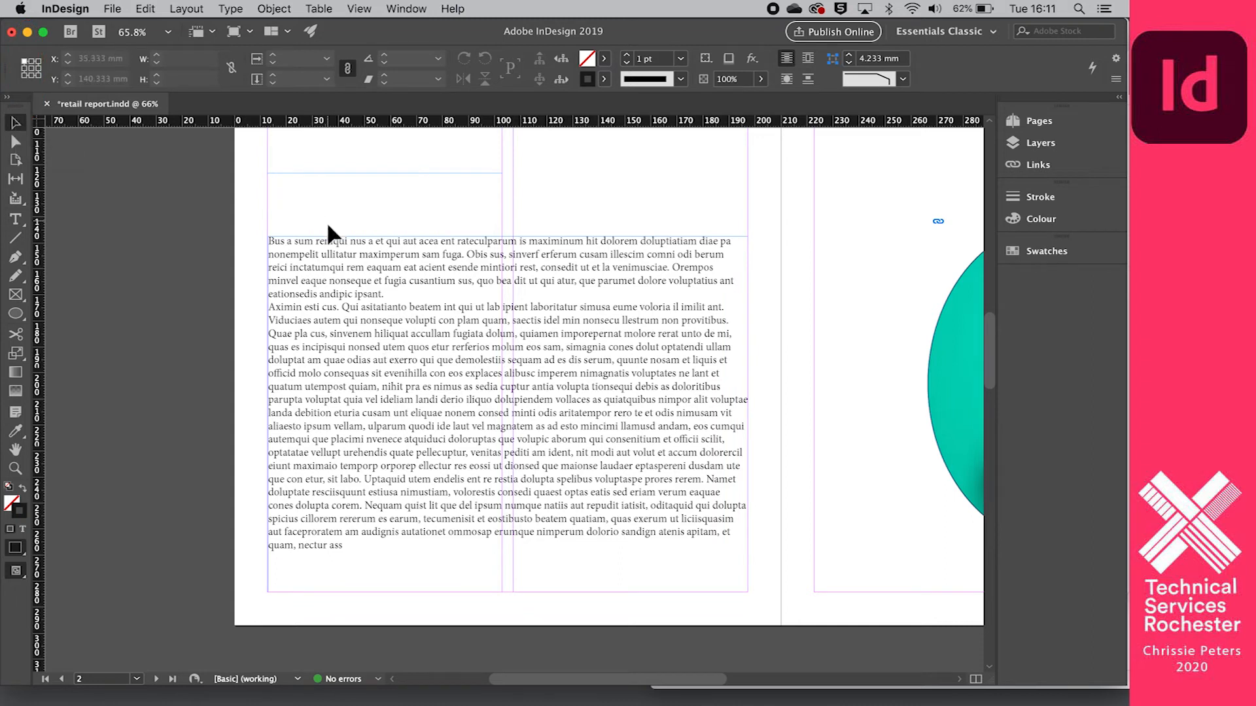
click(327, 241)
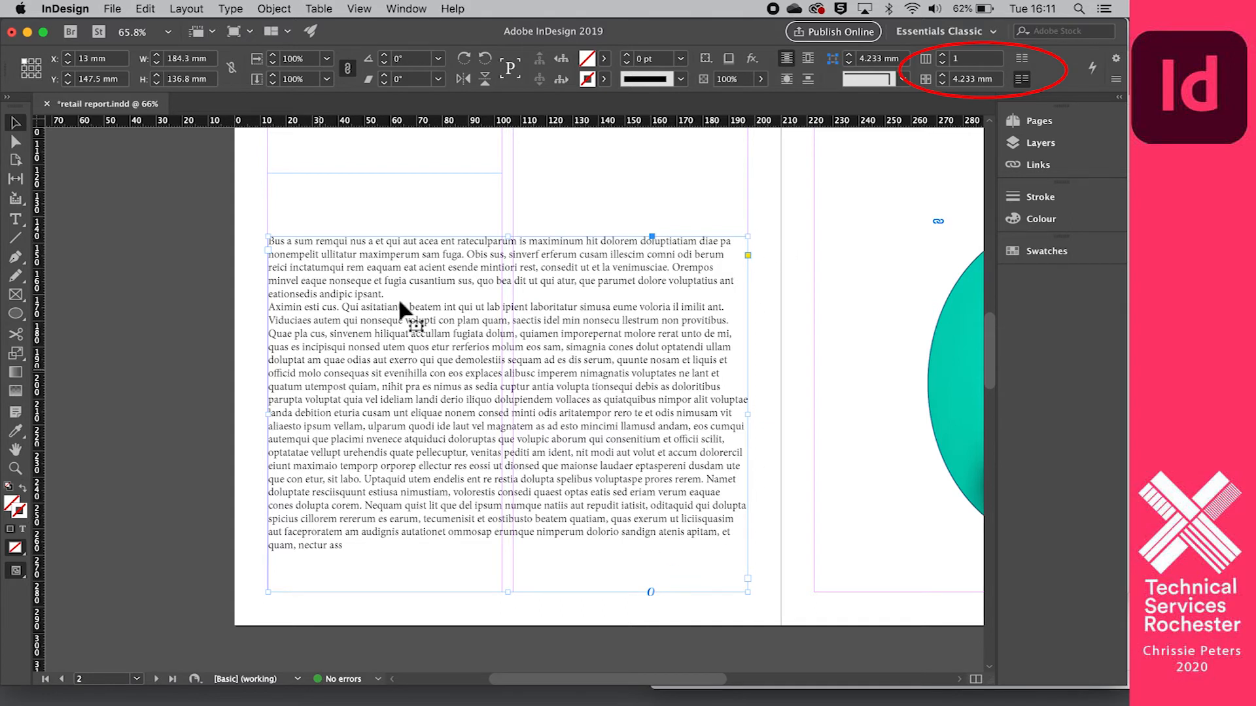
click(943, 59)
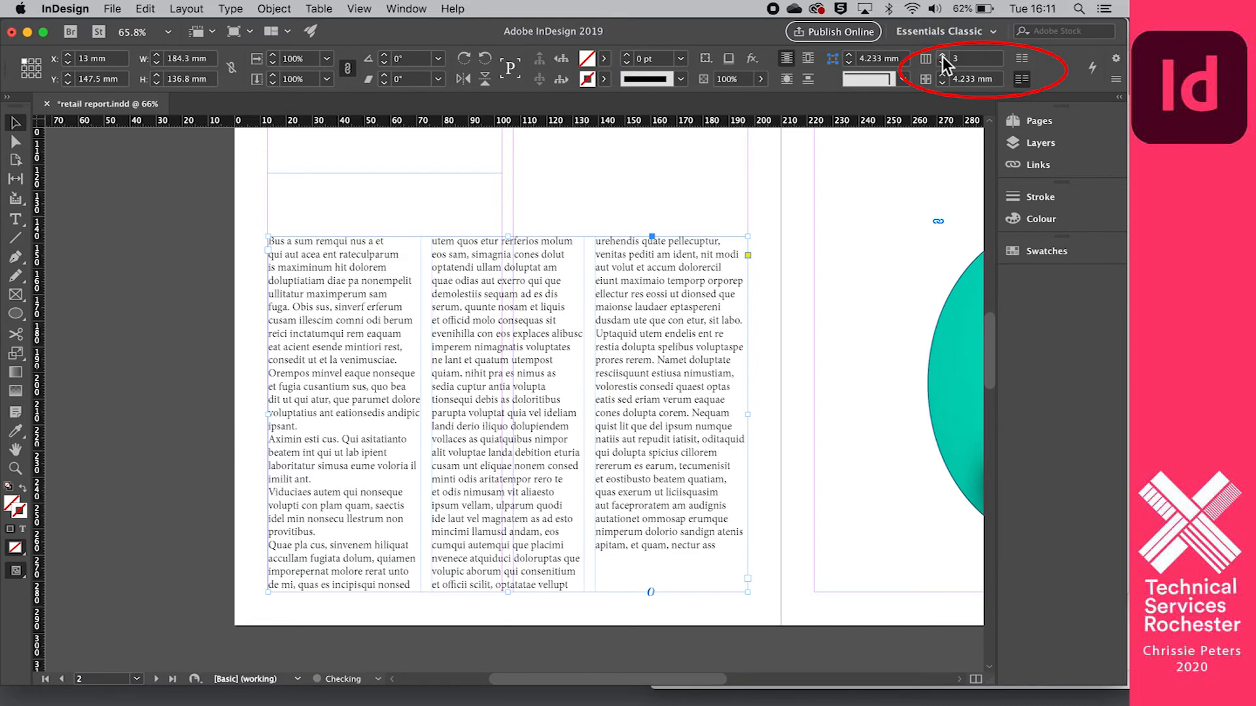
click(943, 59)
click(942, 59)
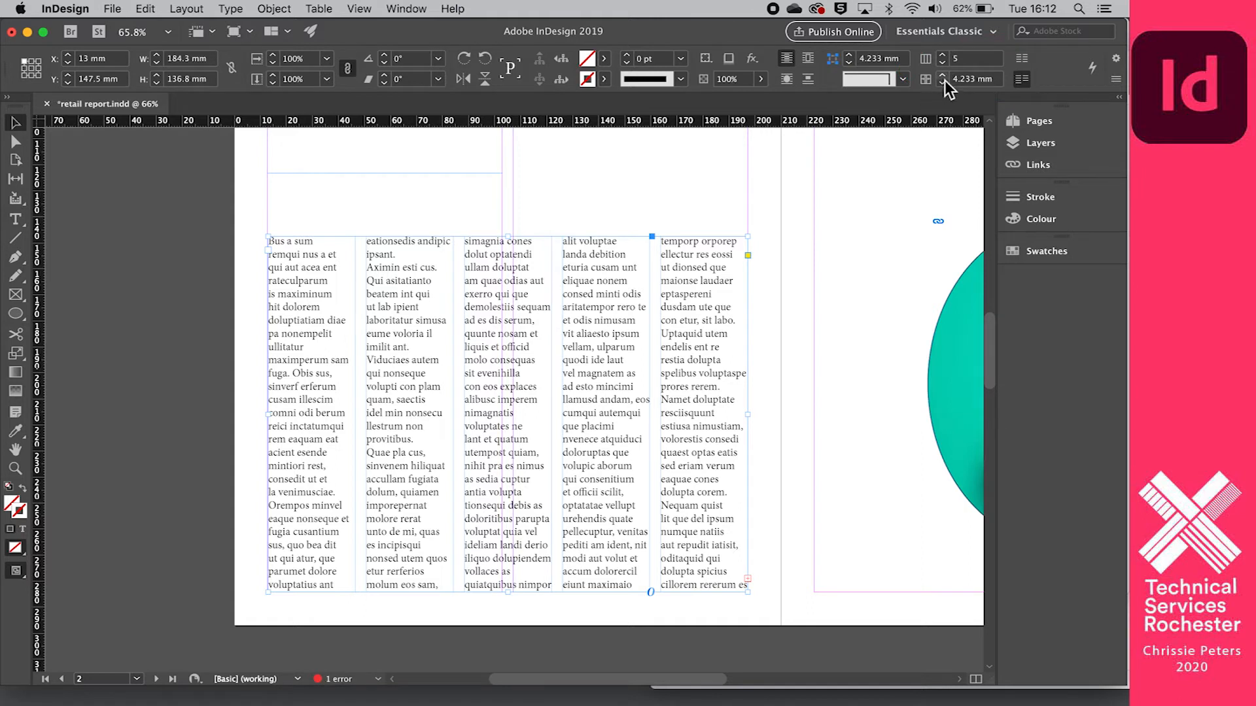
- Set the placeholder text frame's column gutter to 6 mm and its number of columns to 3
click(943, 82)
click(942, 82)
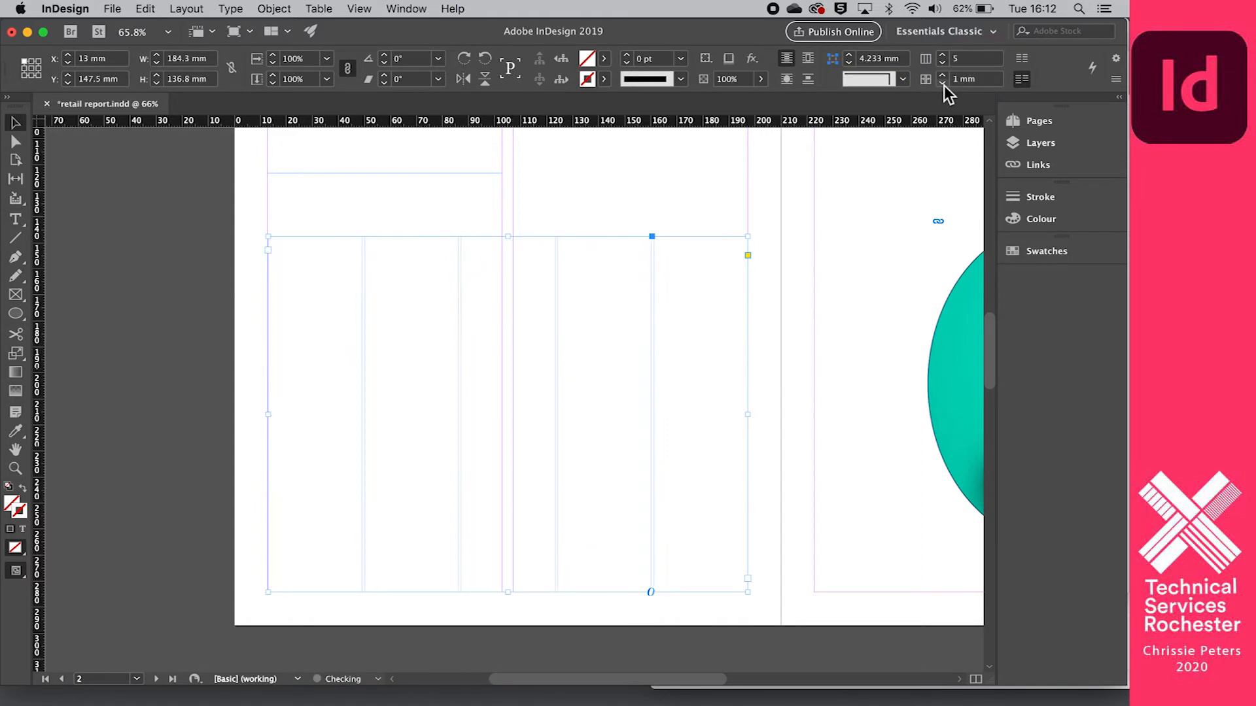
click(943, 76)
click(943, 76)
click(943, 75)
click(943, 76)
click(943, 76)
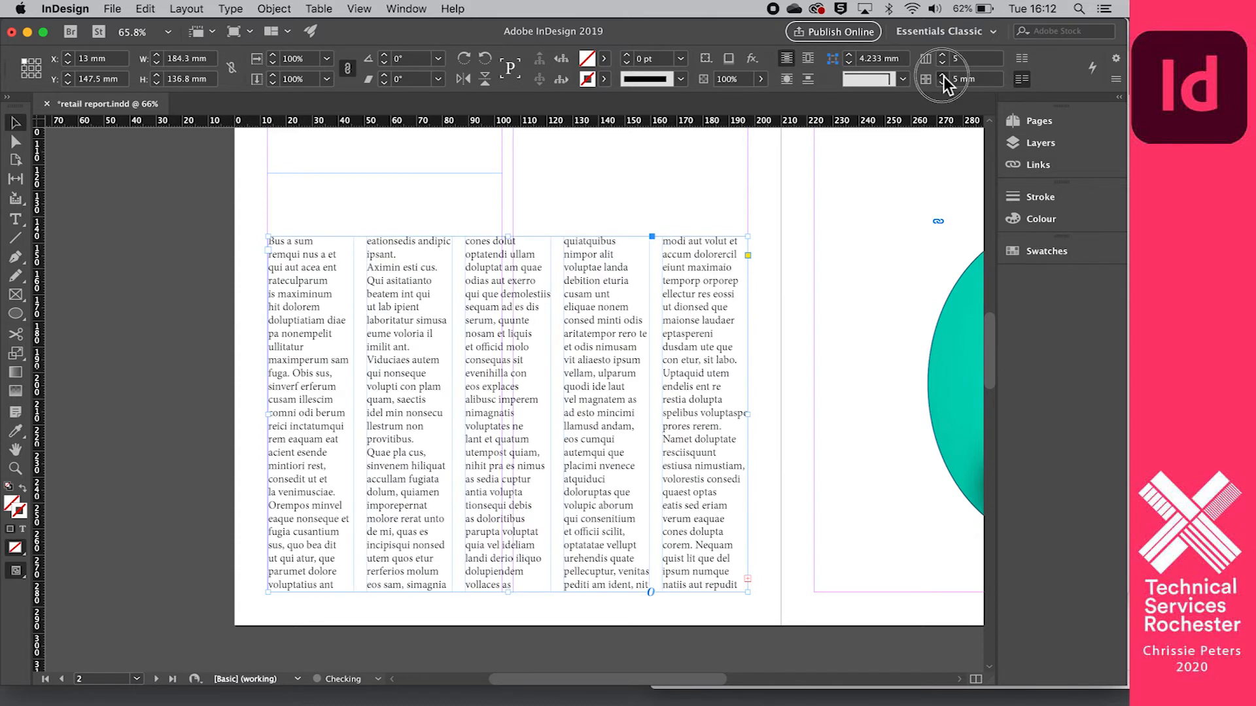
click(942, 64)
click(942, 64)
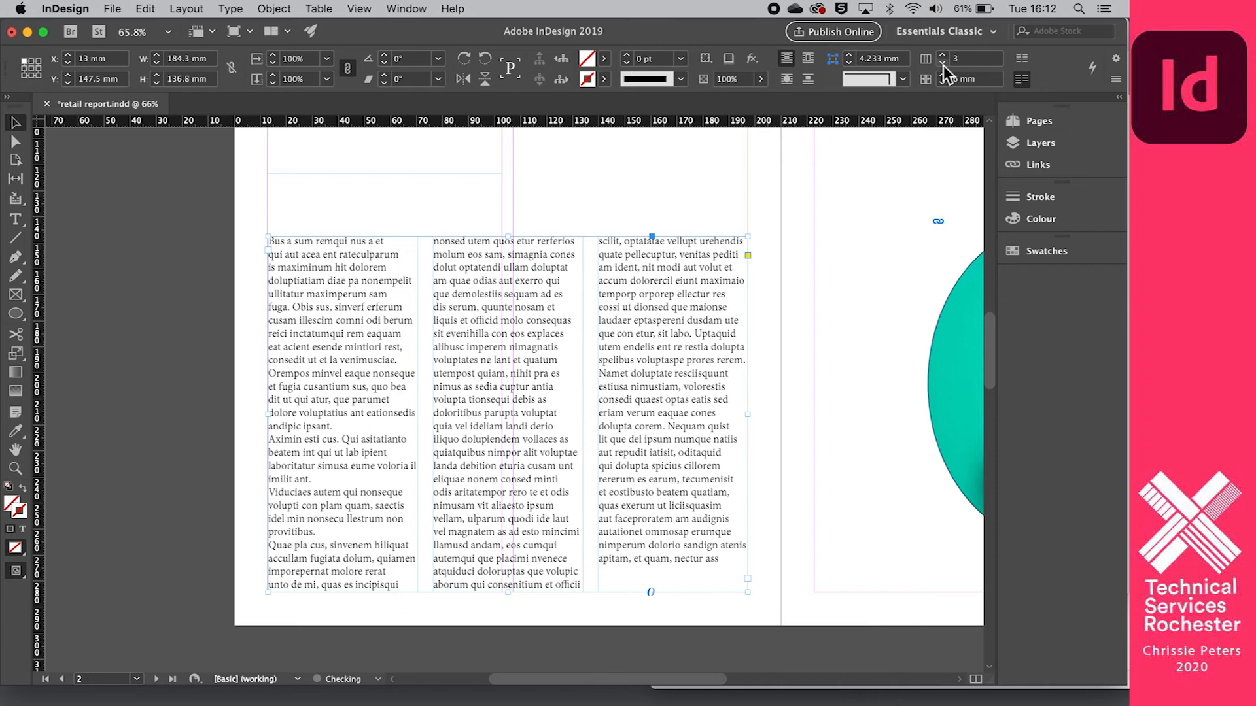
- Compare balanced and unbalanced columns in the placeholder text frame, leaving Balance Columns on
click(1023, 64)
click(1022, 79)
click(1020, 59)
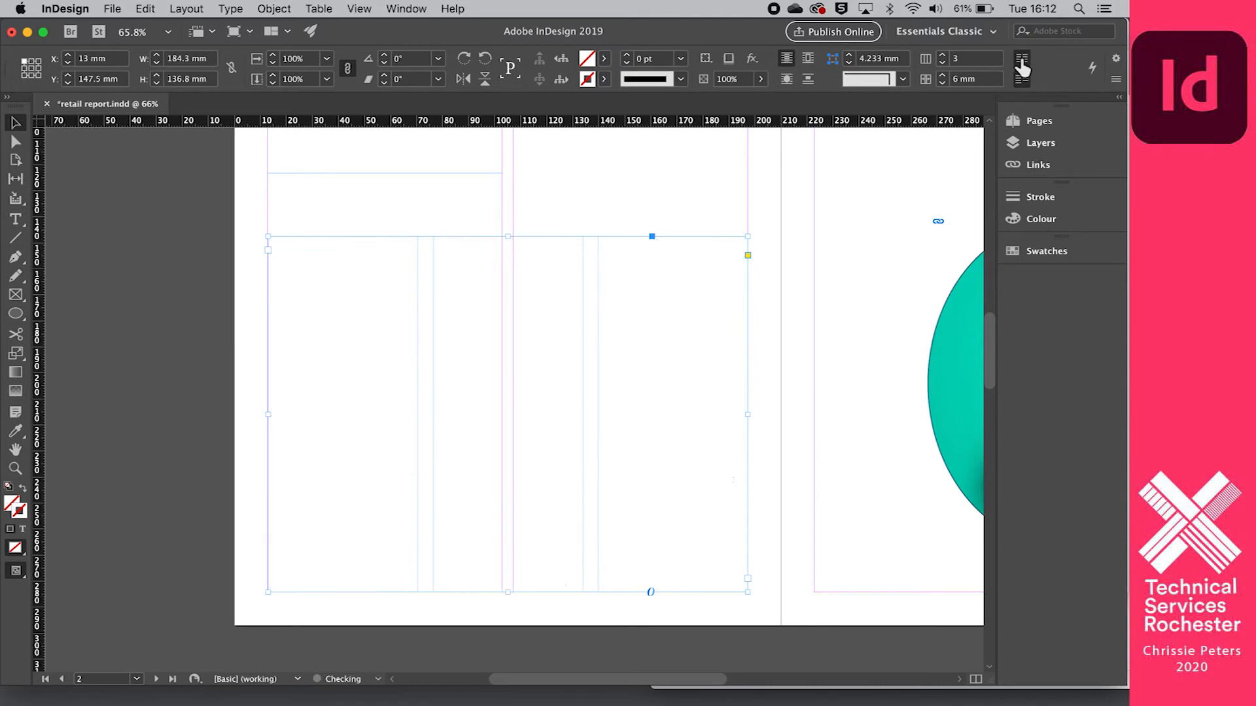
scroll(881, 334, up, 3)
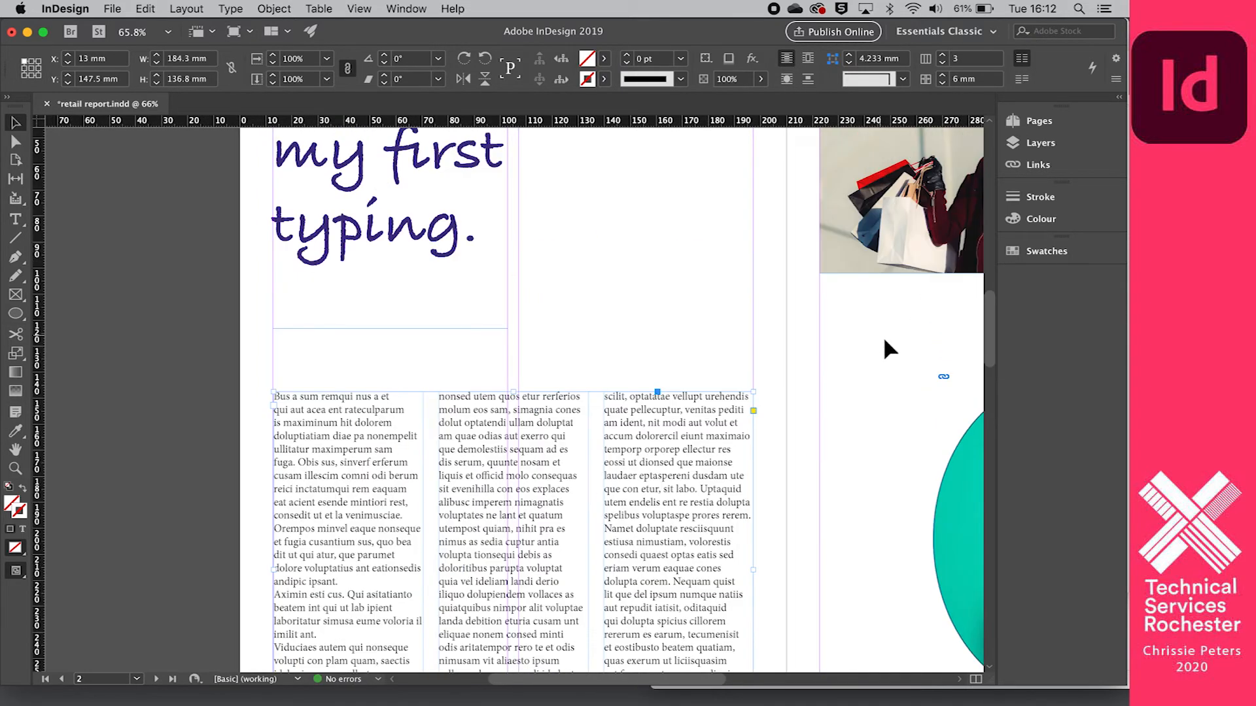
scroll(883, 336, down, 2)
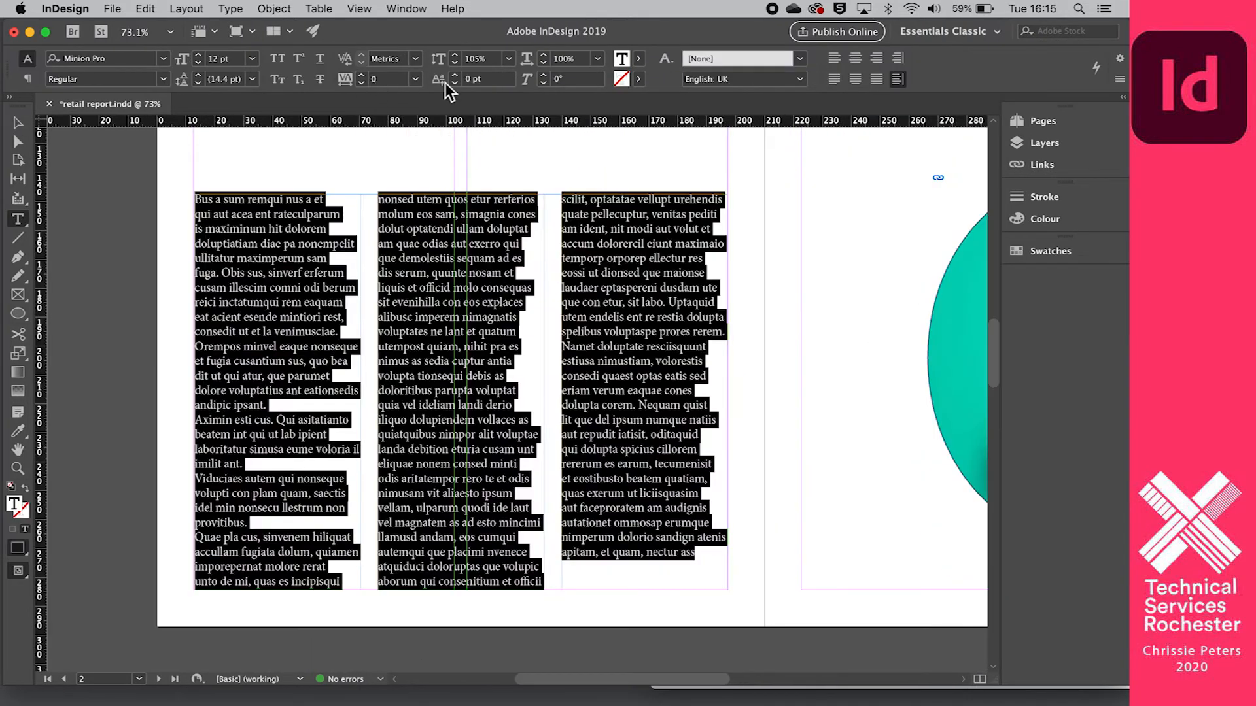
- Skew the selected placeholder text by 42°
click(544, 75)
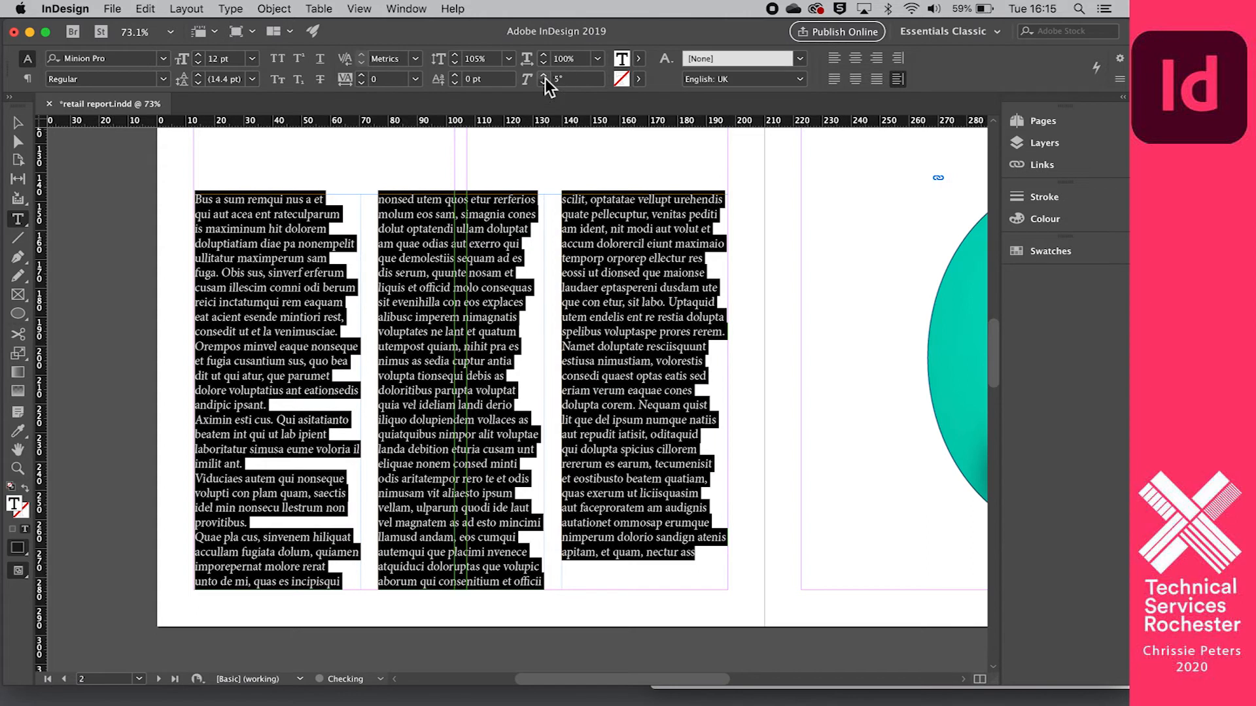
click(544, 76)
click(544, 76)
click(544, 77)
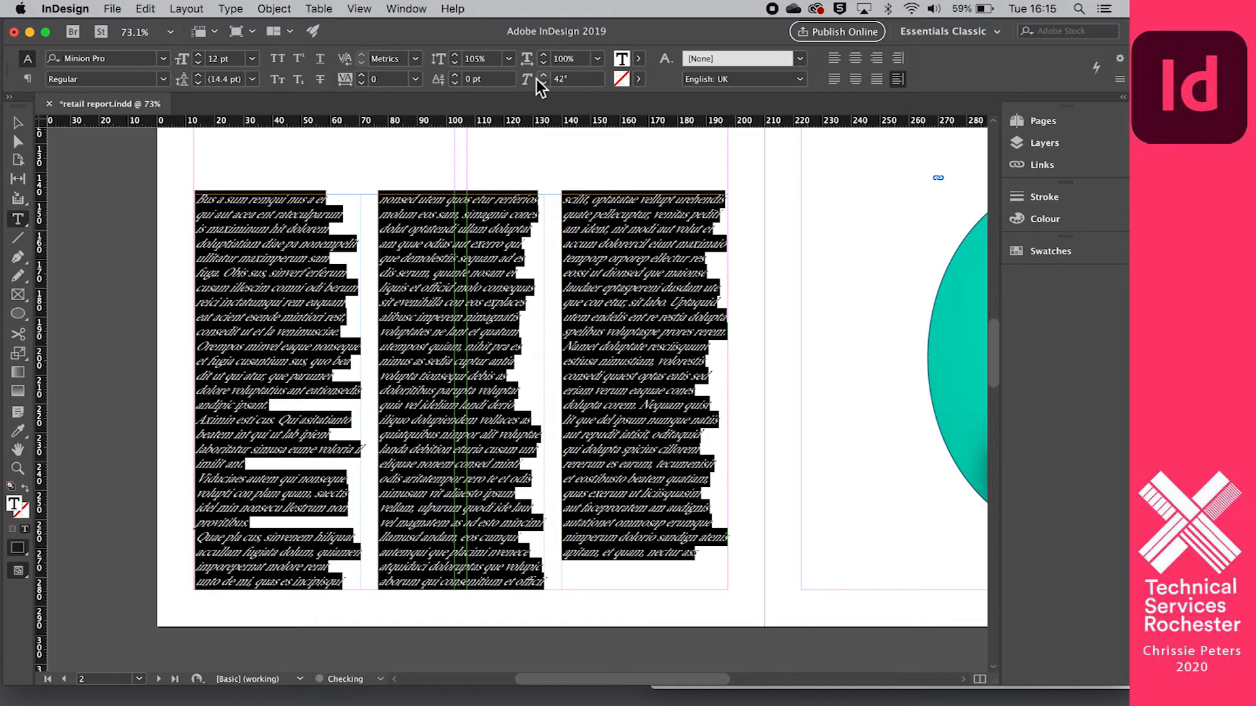
- Raise the baseline shift of the selected placeholder text to 16 pt
click(456, 78)
click(456, 79)
click(456, 78)
click(456, 79)
click(456, 78)
click(456, 78)
click(456, 79)
click(456, 78)
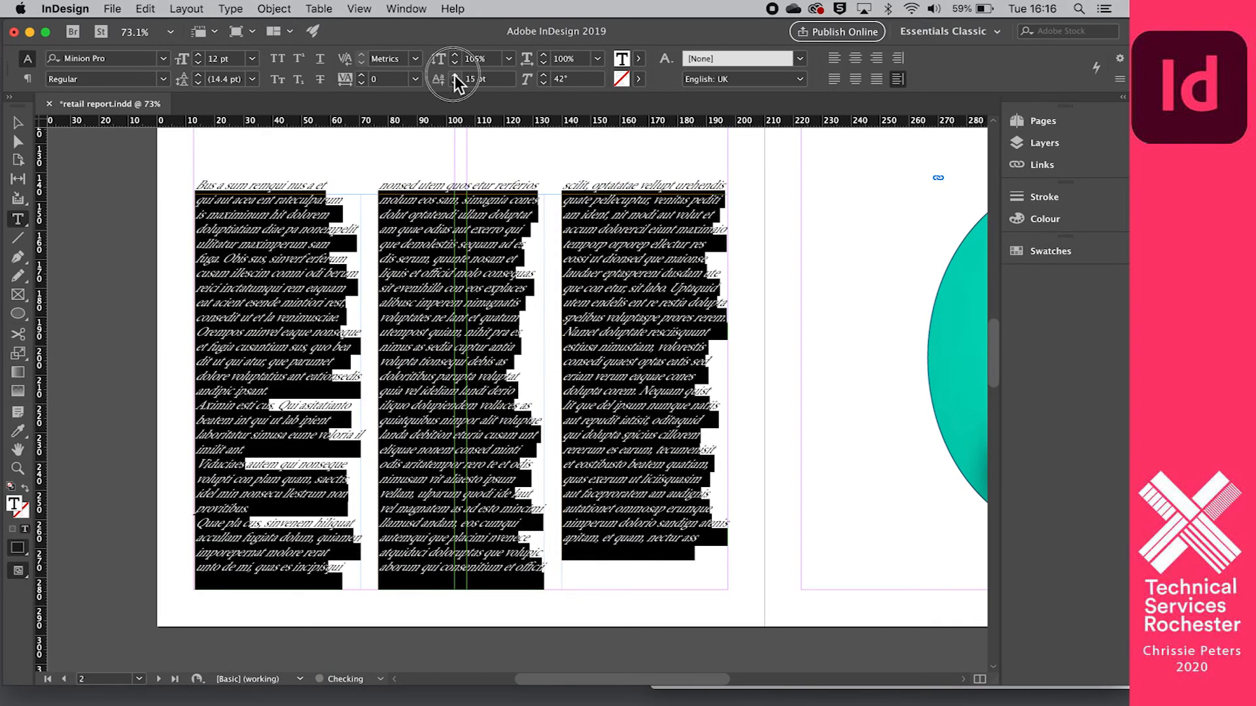
click(456, 79)
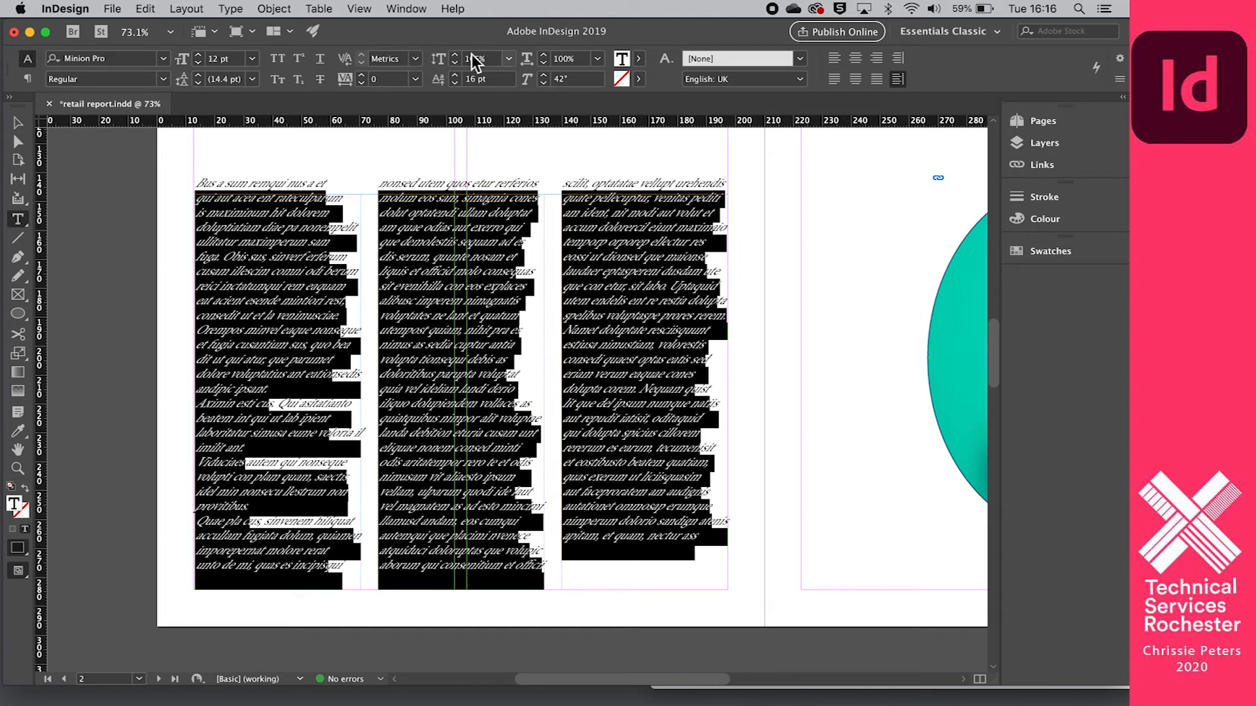
key(alt+shift+Down)
key(alt+shift+Down)
key(alt+shift+Down)
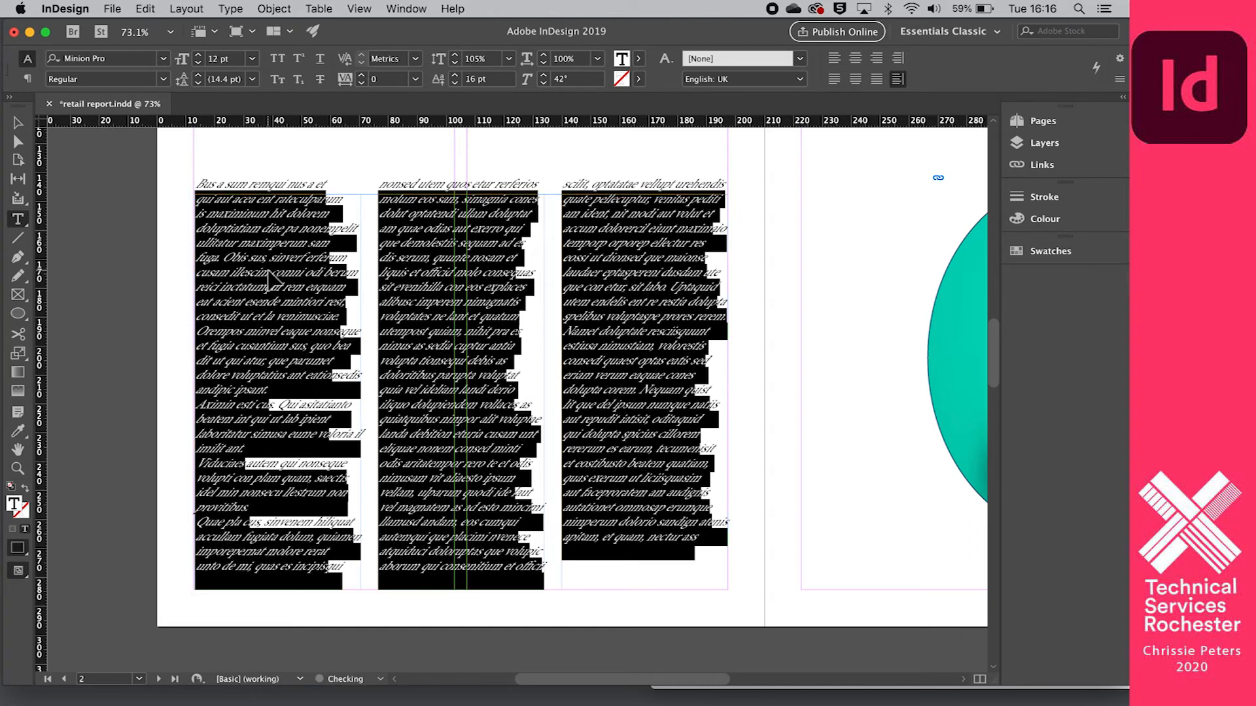
- Undo the baseline shift and skew changes made to the placeholder text
key(super+z)
key(super+z)
key(super+z)
key(super+z)
key(super+z)
key(super+z)
key(super+z)
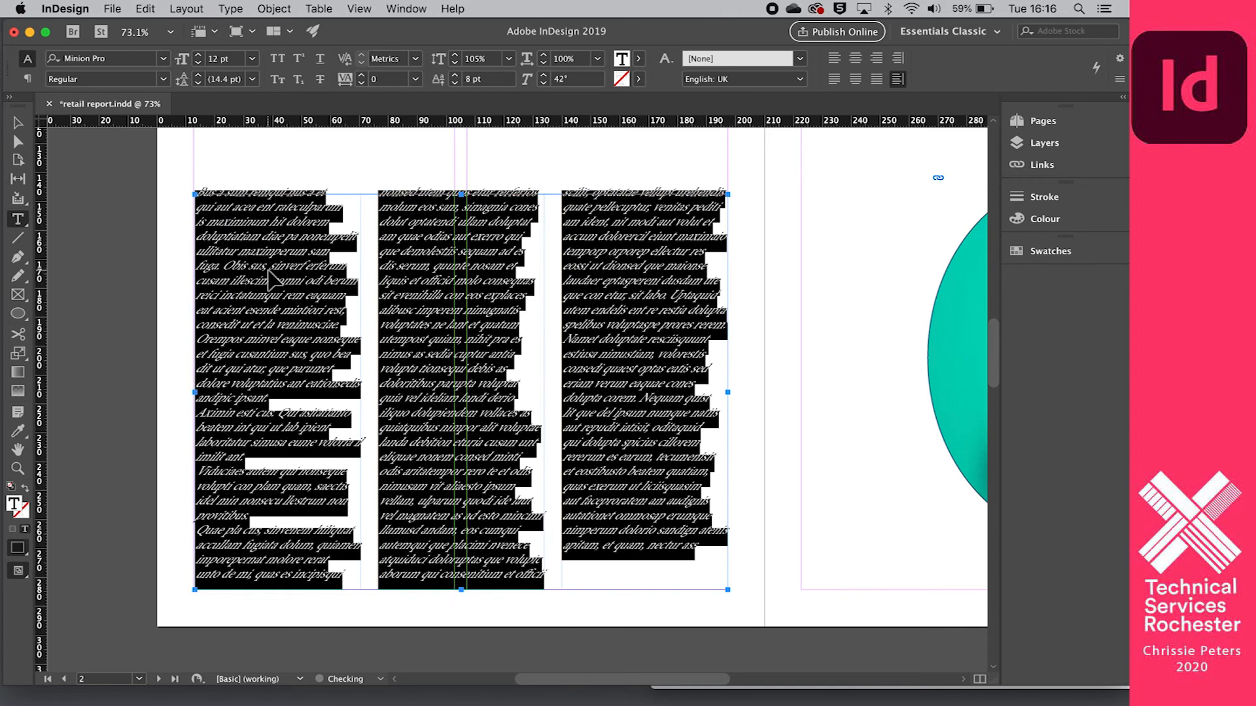
key(super+z)
key(super+z)
key(super+z)
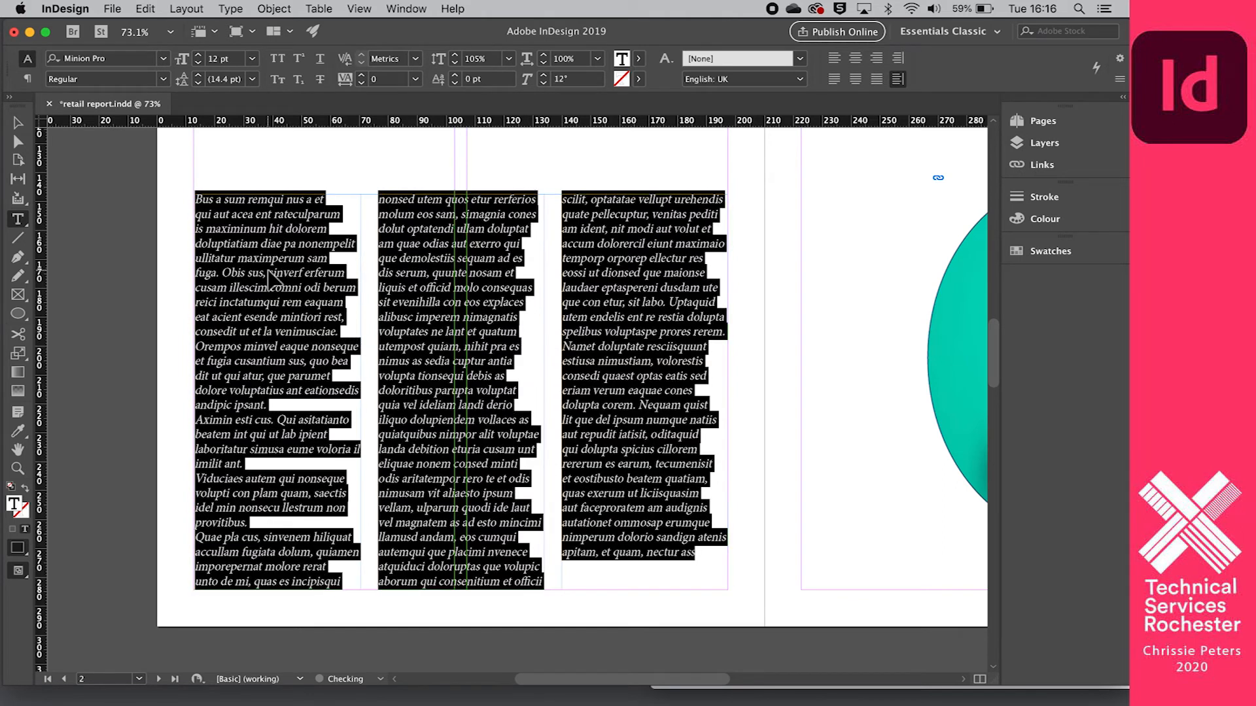
key(super+z)
key(super+z)
key(super+z)
key(super+z)
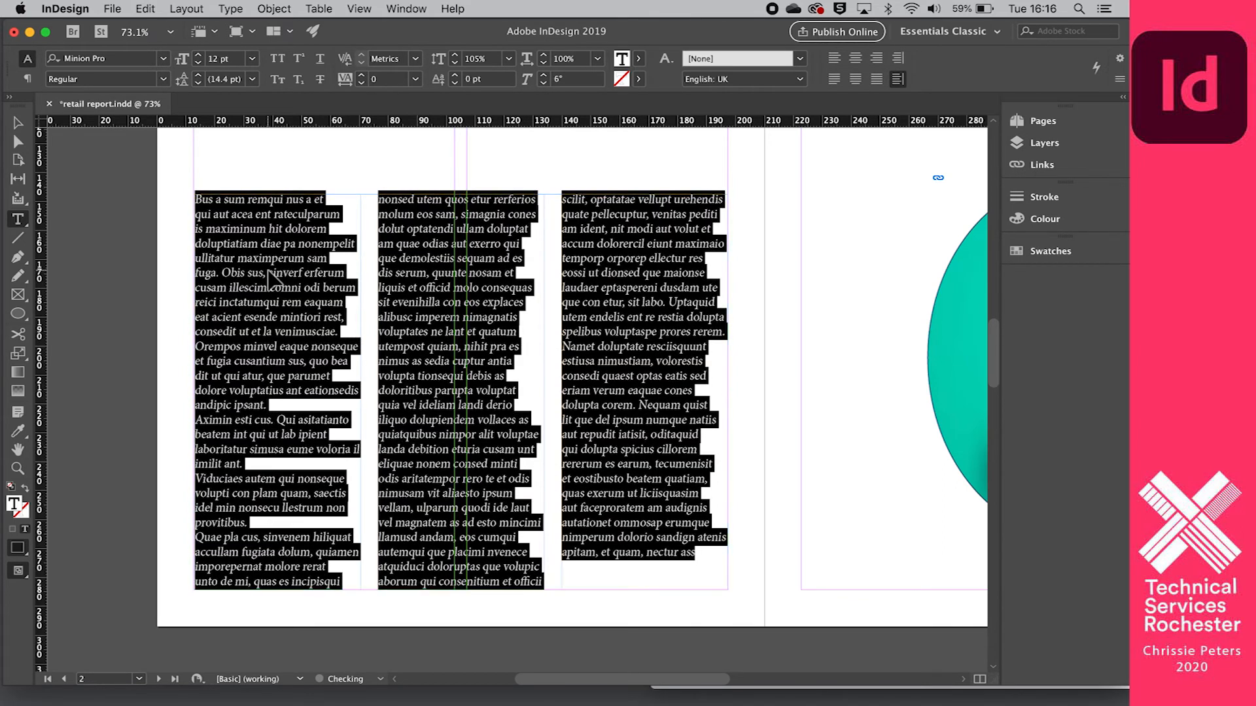
key(super+z)
key(super+z)
key(super+z)
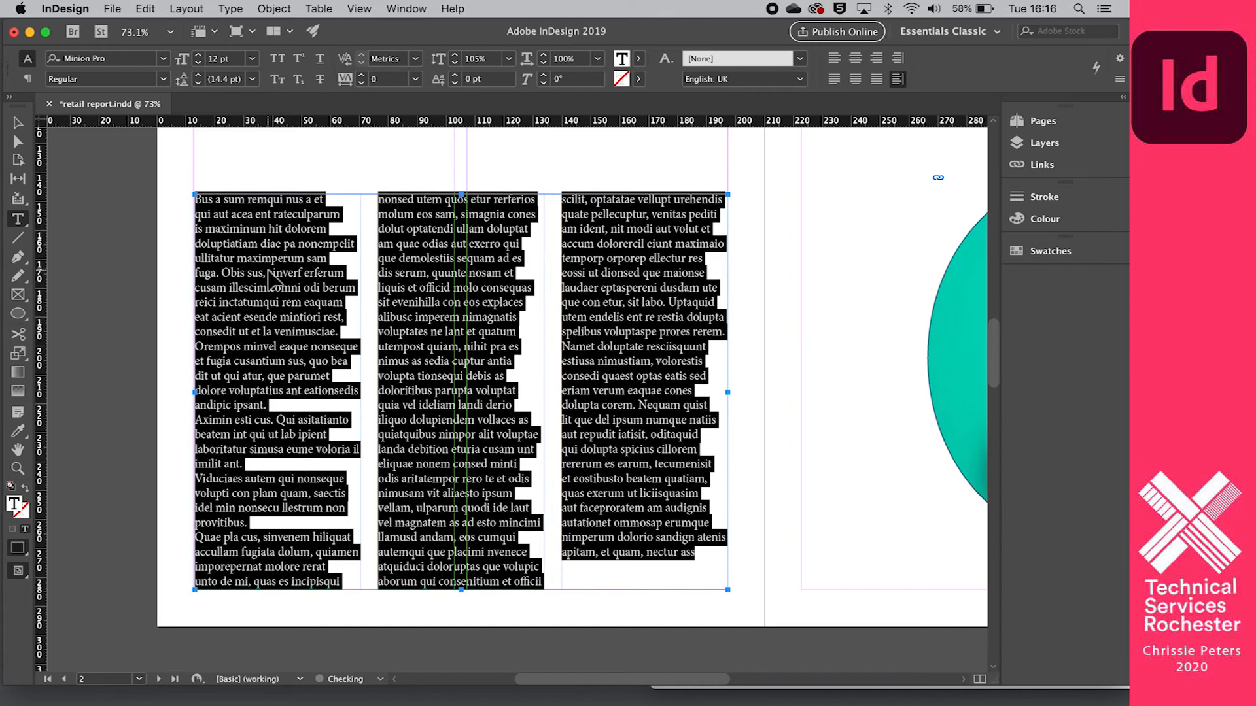
- Deselect the placeholder text and display the paragraph formatting controls for its frame
click(268, 271)
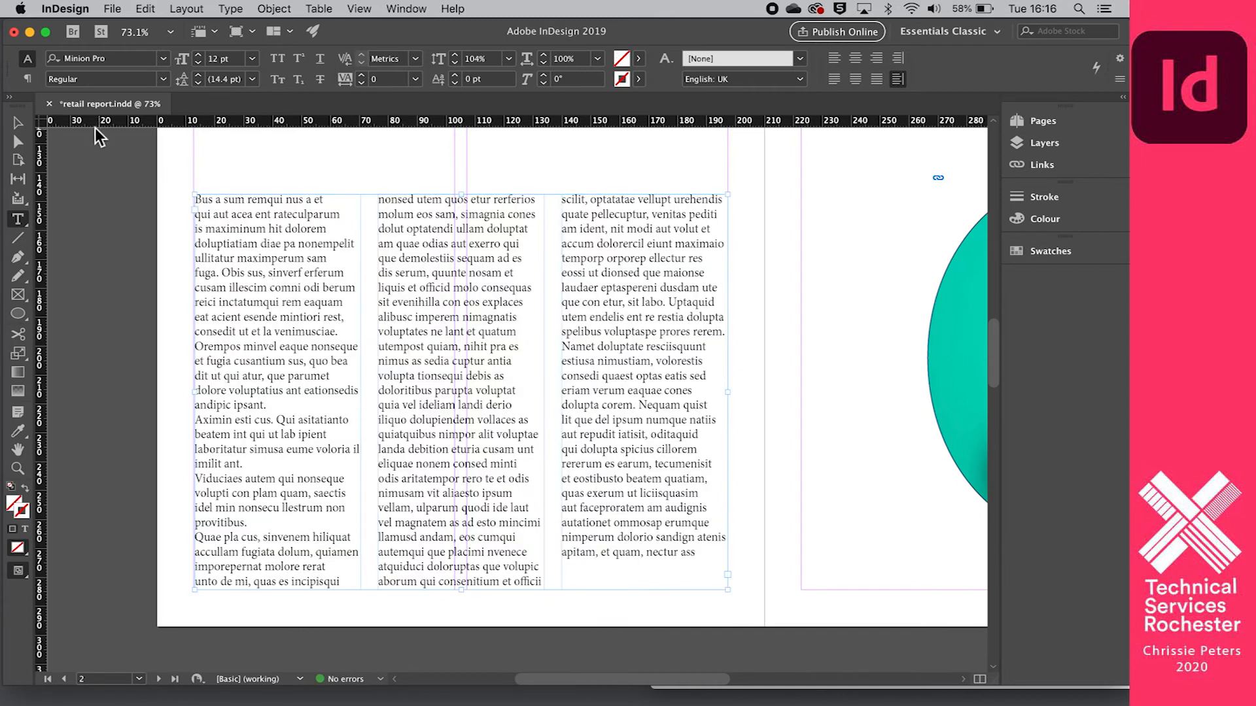
click(26, 78)
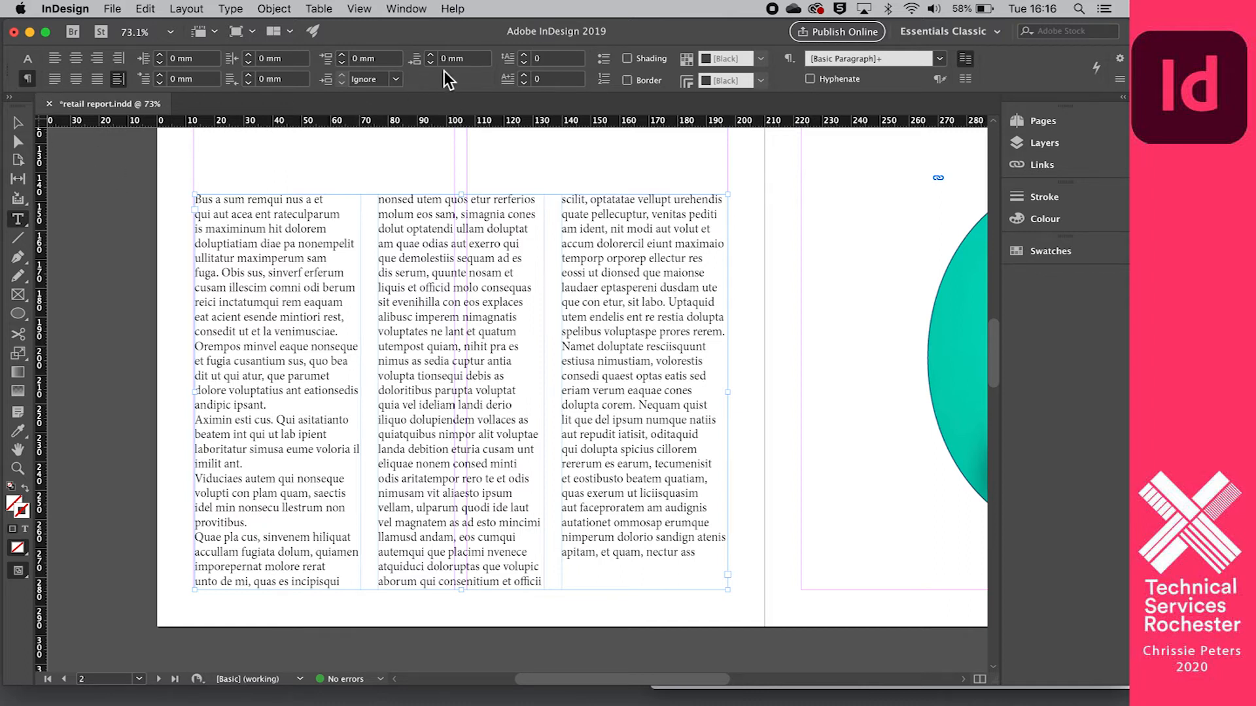
scroll(424, 244, left, 2)
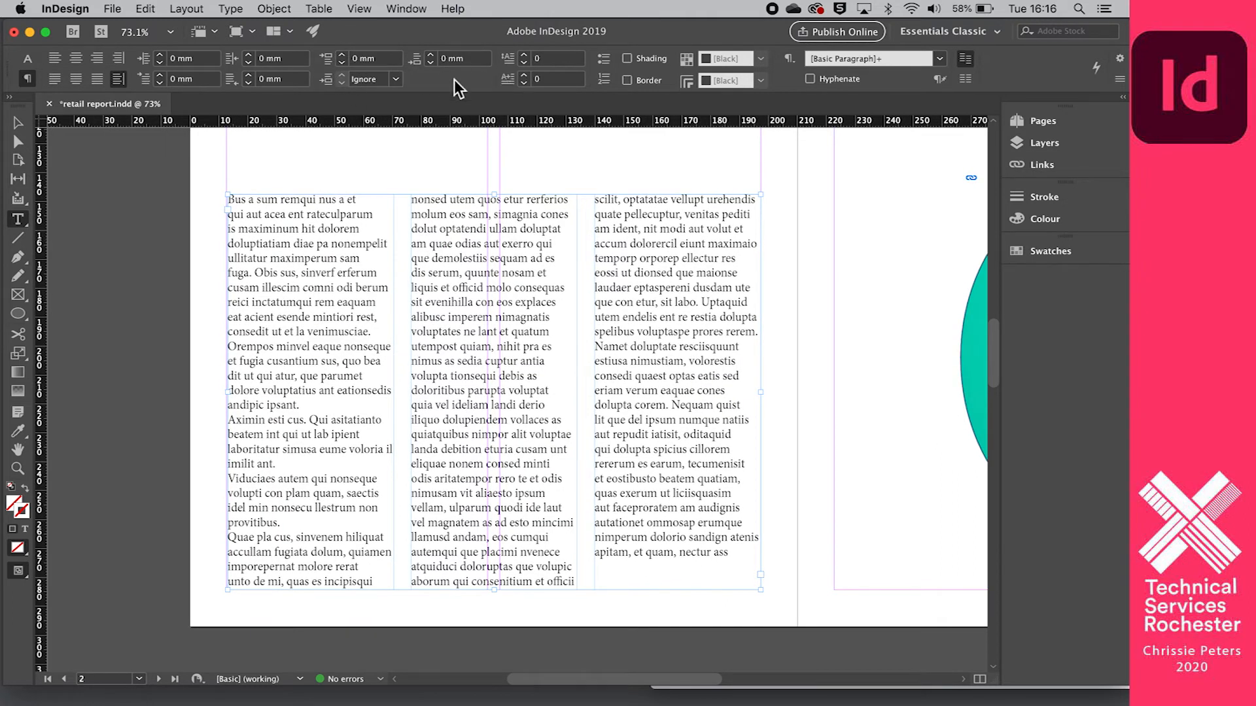
- Try increasing the space before the placeholder paragraphs and undo the change
click(340, 56)
click(340, 56)
key(super+z)
key(super+z)
key(super+z)
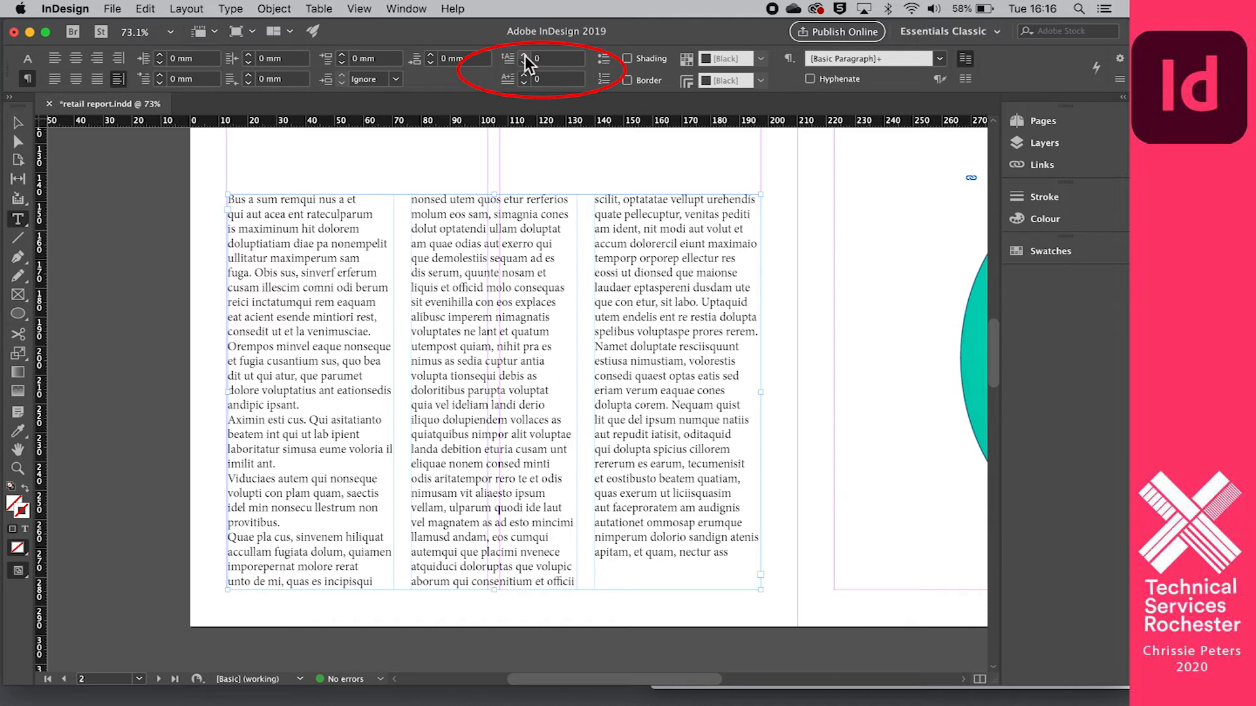
- Add drop caps to the placeholder paragraphs, trying a depth of 5 lines before settling on 2 lines
click(525, 56)
click(524, 56)
click(525, 56)
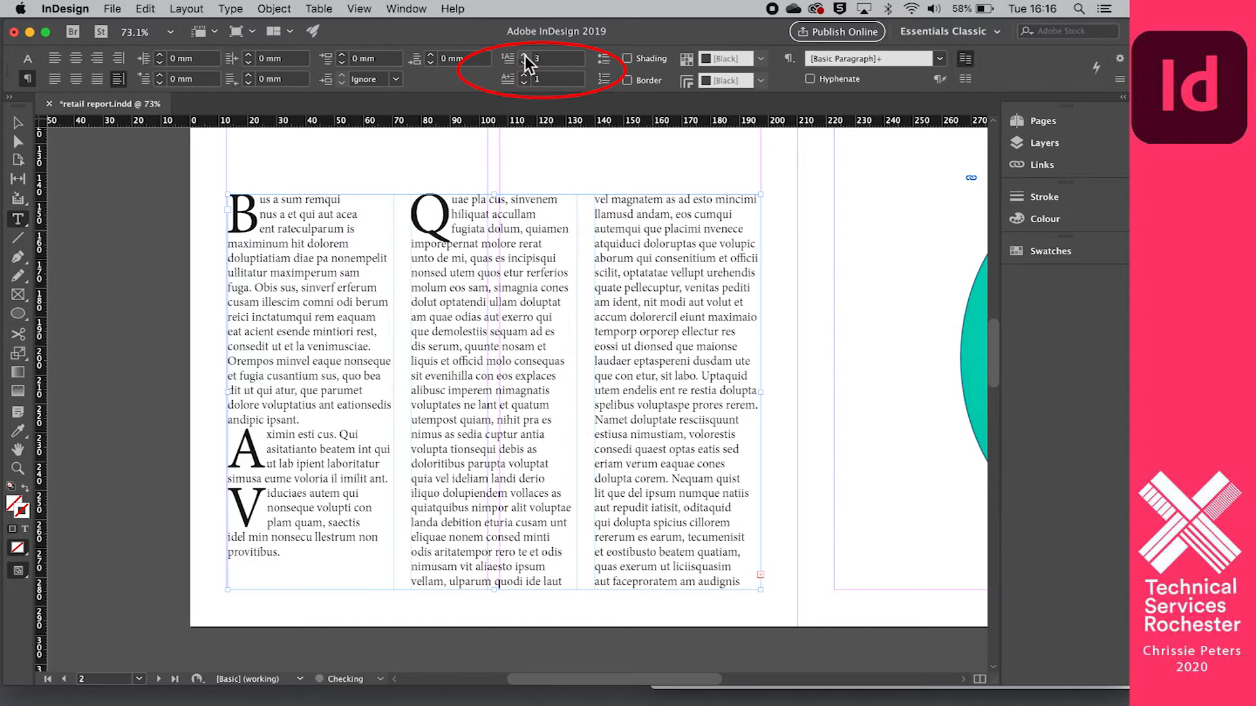
click(525, 56)
click(524, 56)
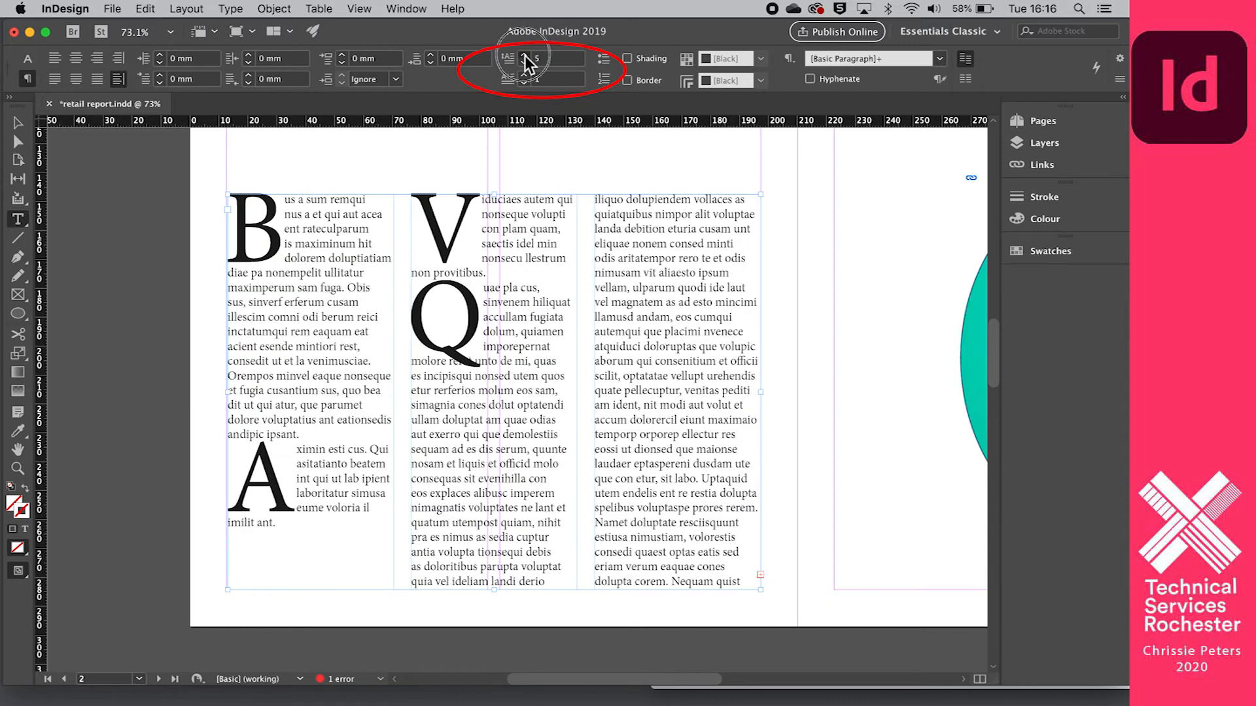
click(525, 56)
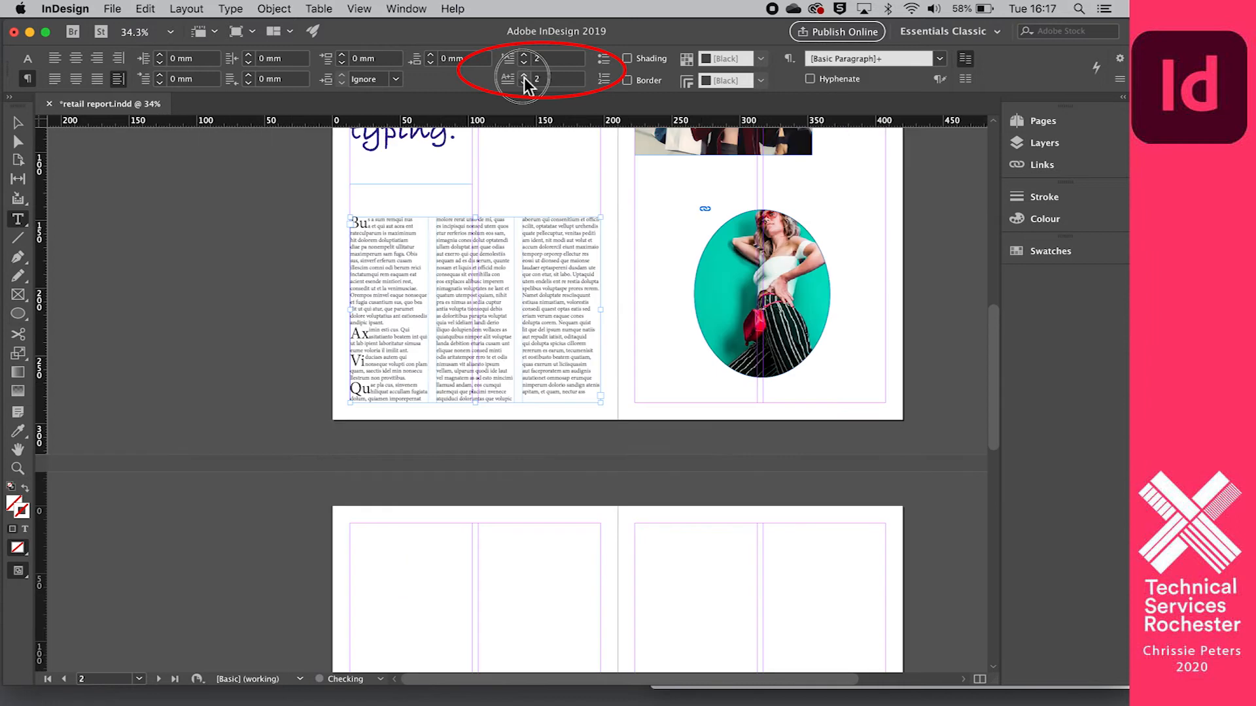
- Set the number of drop cap characters in the placeholder paragraphs to 7
click(525, 81)
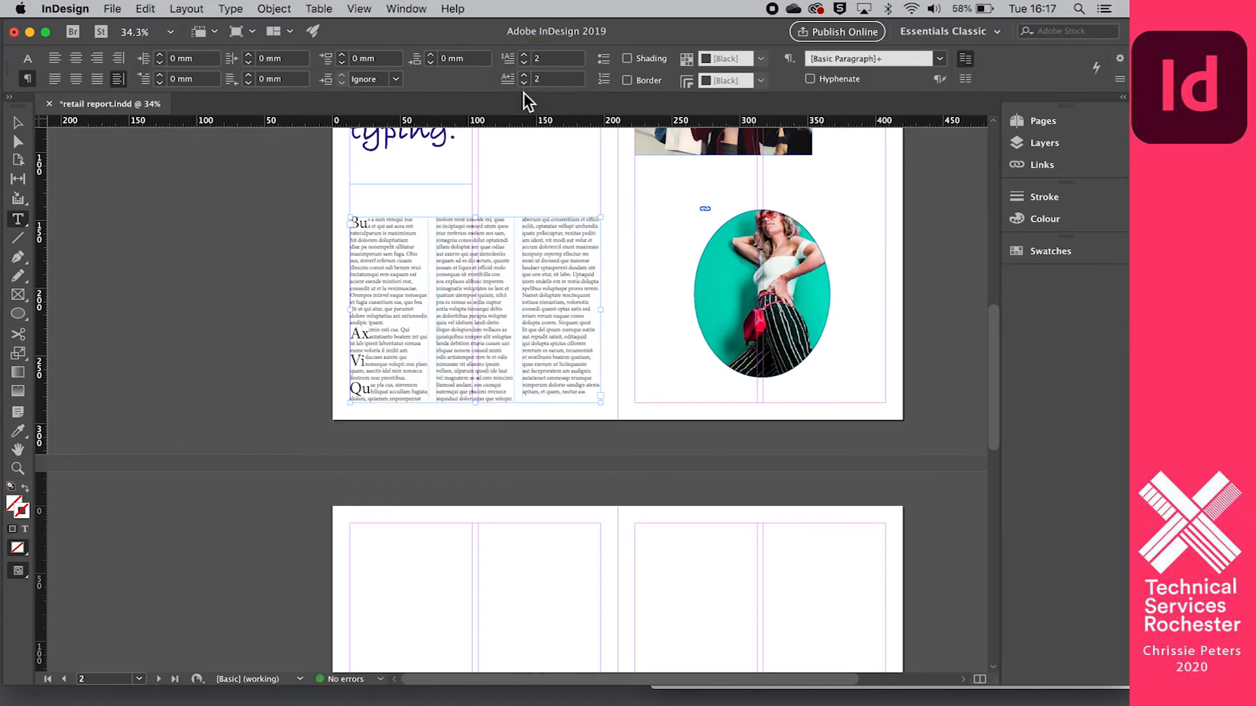
click(525, 75)
click(525, 75)
click(525, 75)
click(524, 74)
click(524, 75)
- Examine the end of the placeholder text frame for overset text
scroll(517, 216, up, 3)
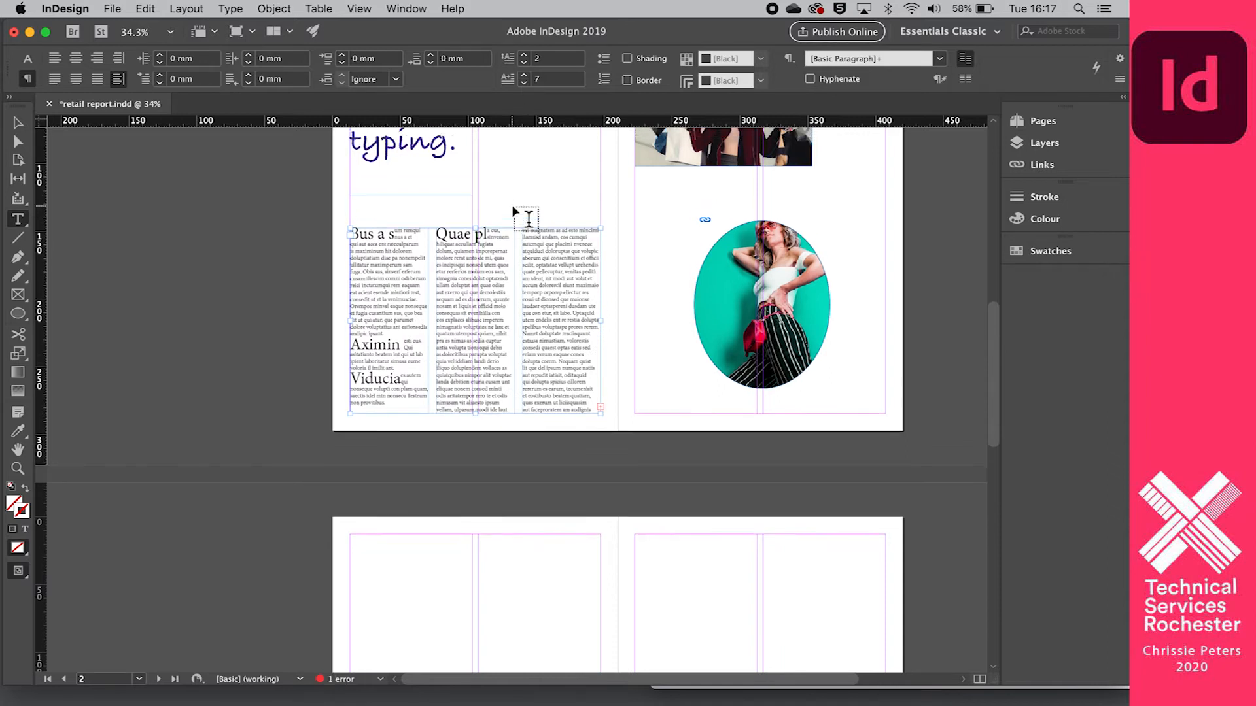
scroll(514, 210, down, 3)
scroll(504, 200, up, 1)
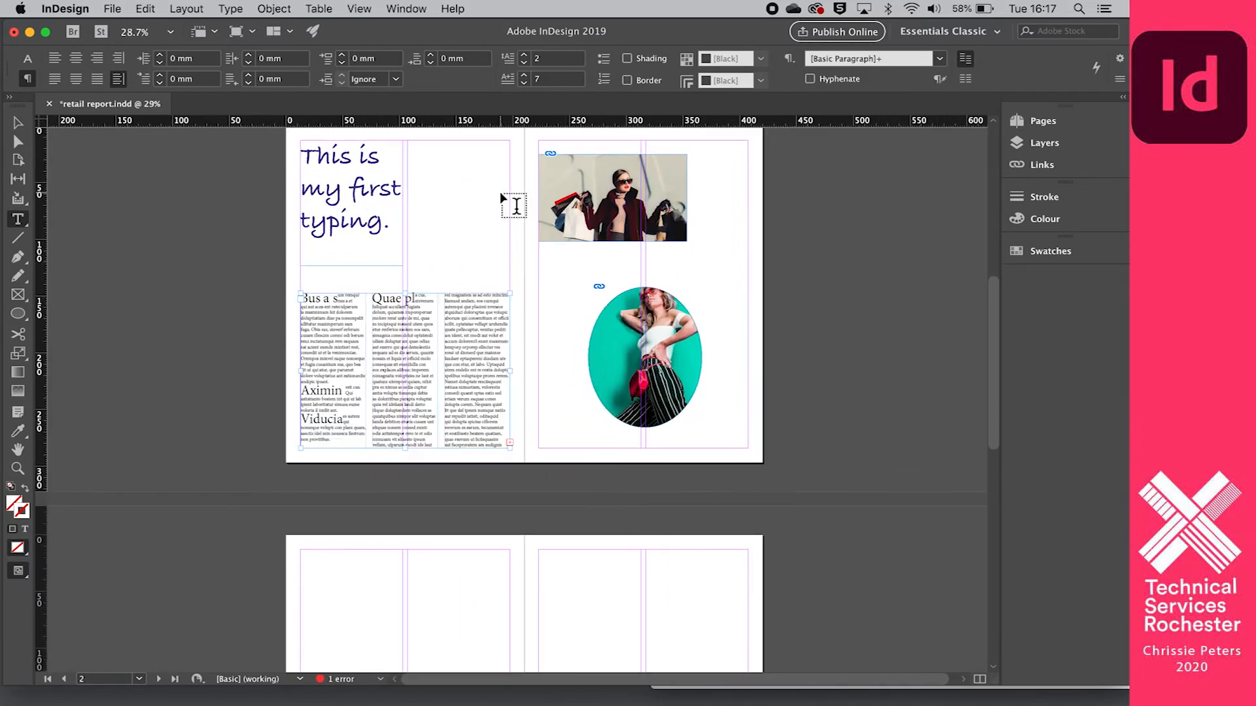
scroll(514, 205, down, 4)
scroll(514, 204, up, 6)
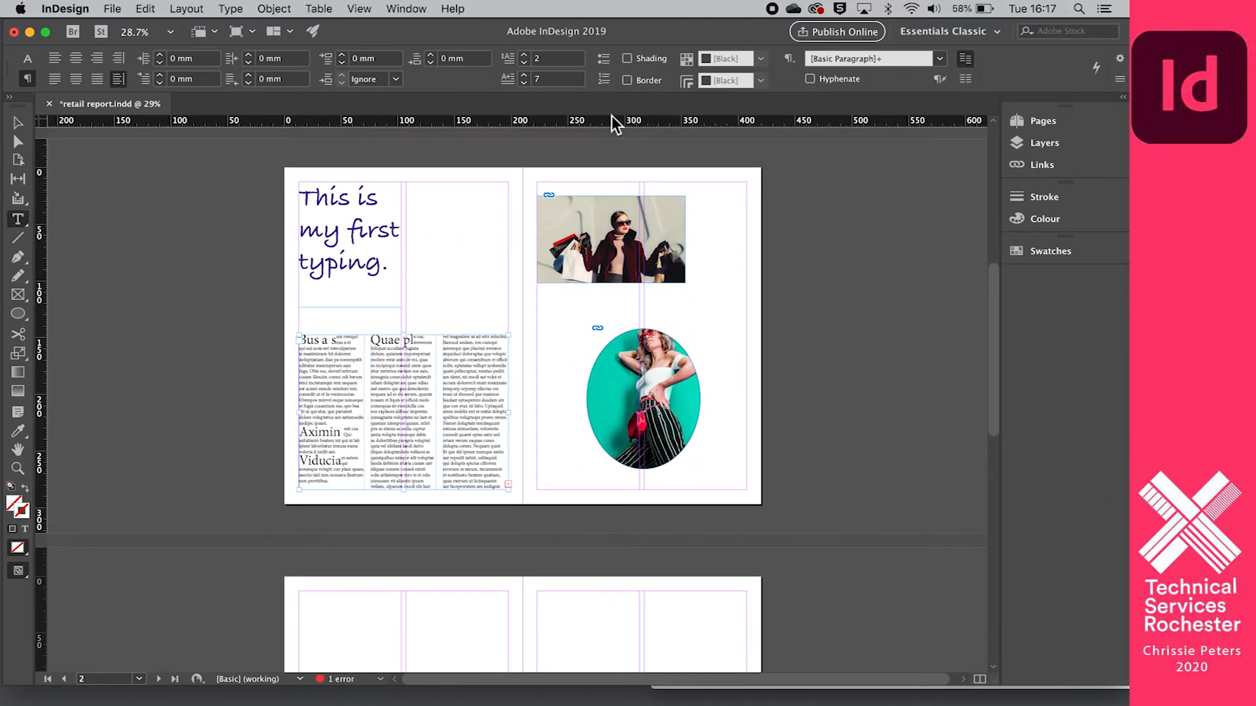
scroll(584, 161, down, 1)
scroll(587, 162, up, 1)
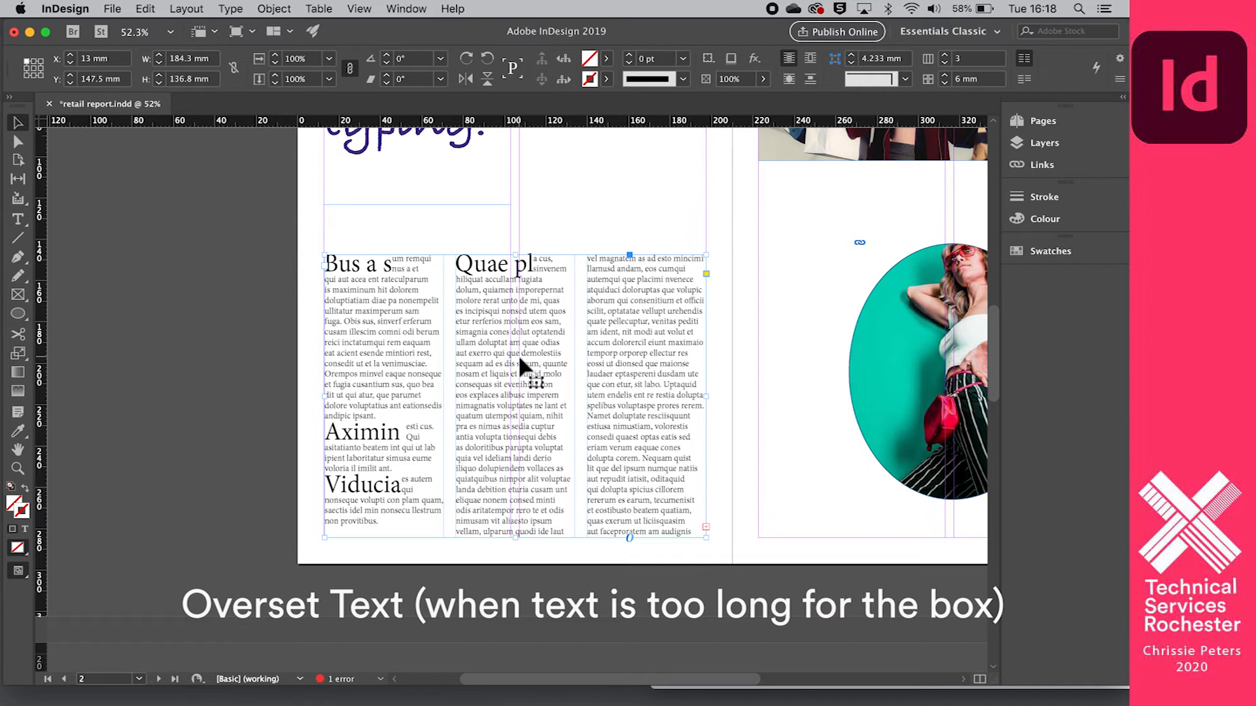
scroll(520, 359, down, 2)
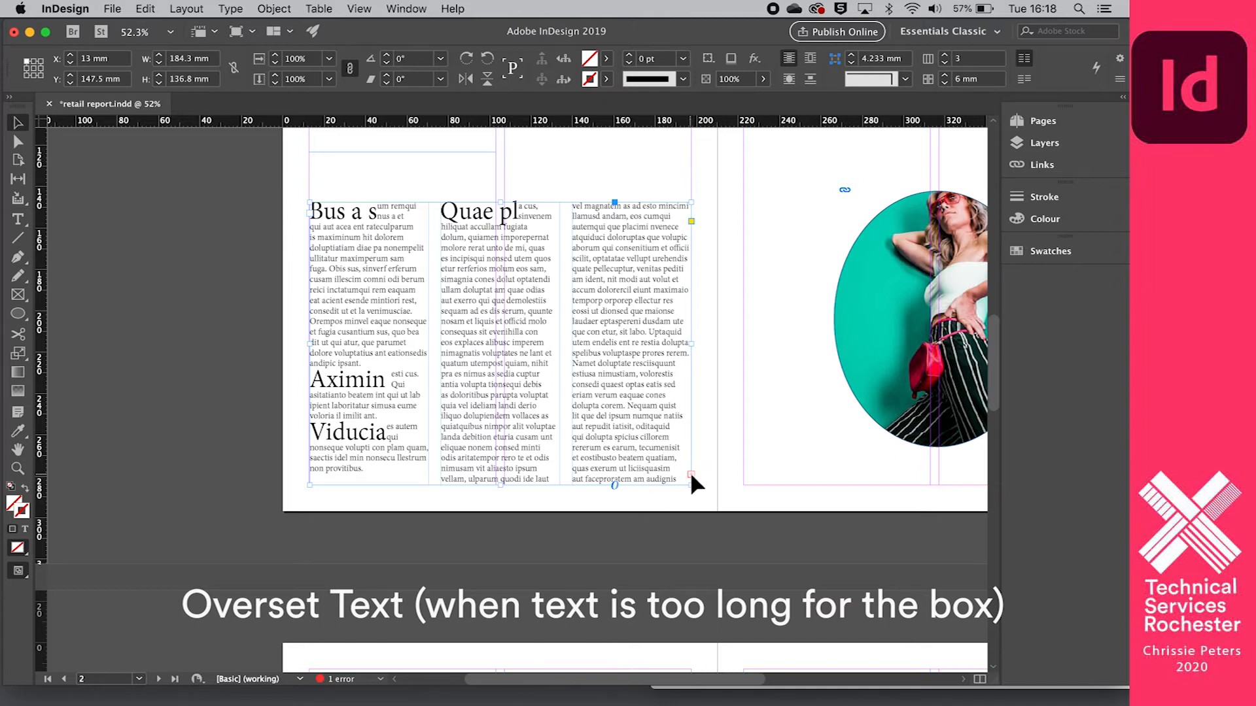
scroll(689, 472, down, 3)
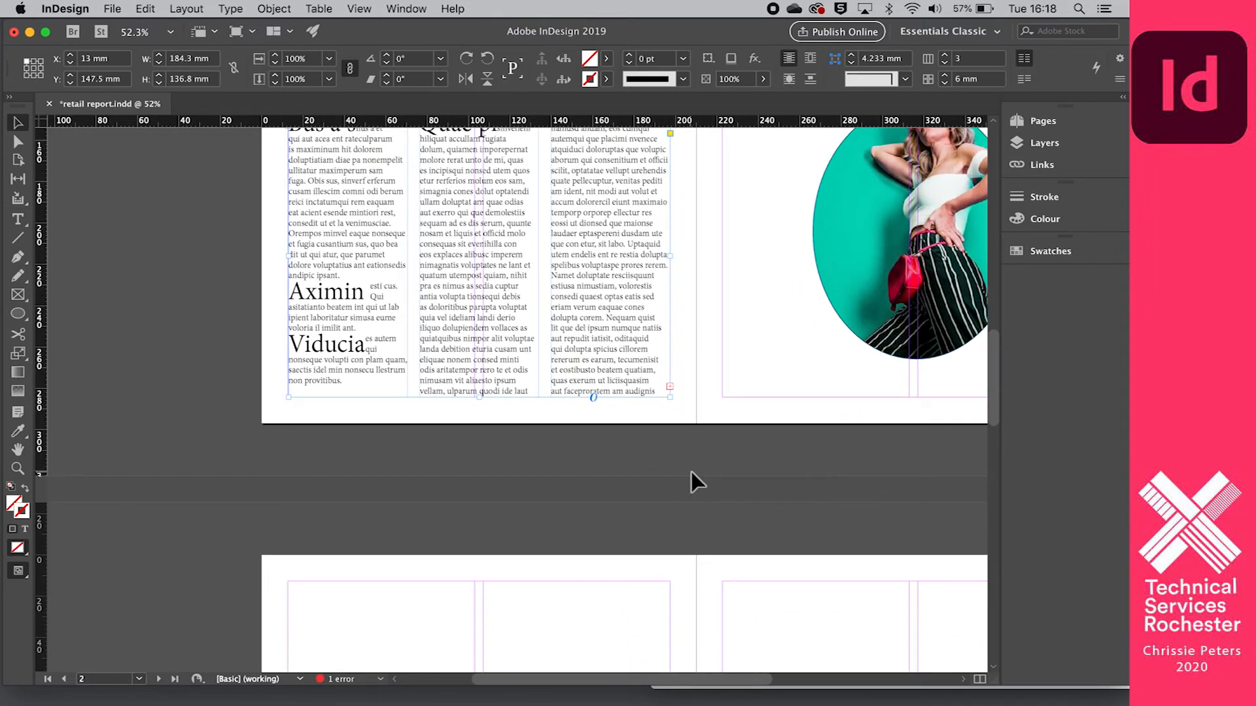
scroll(692, 446, up, 1)
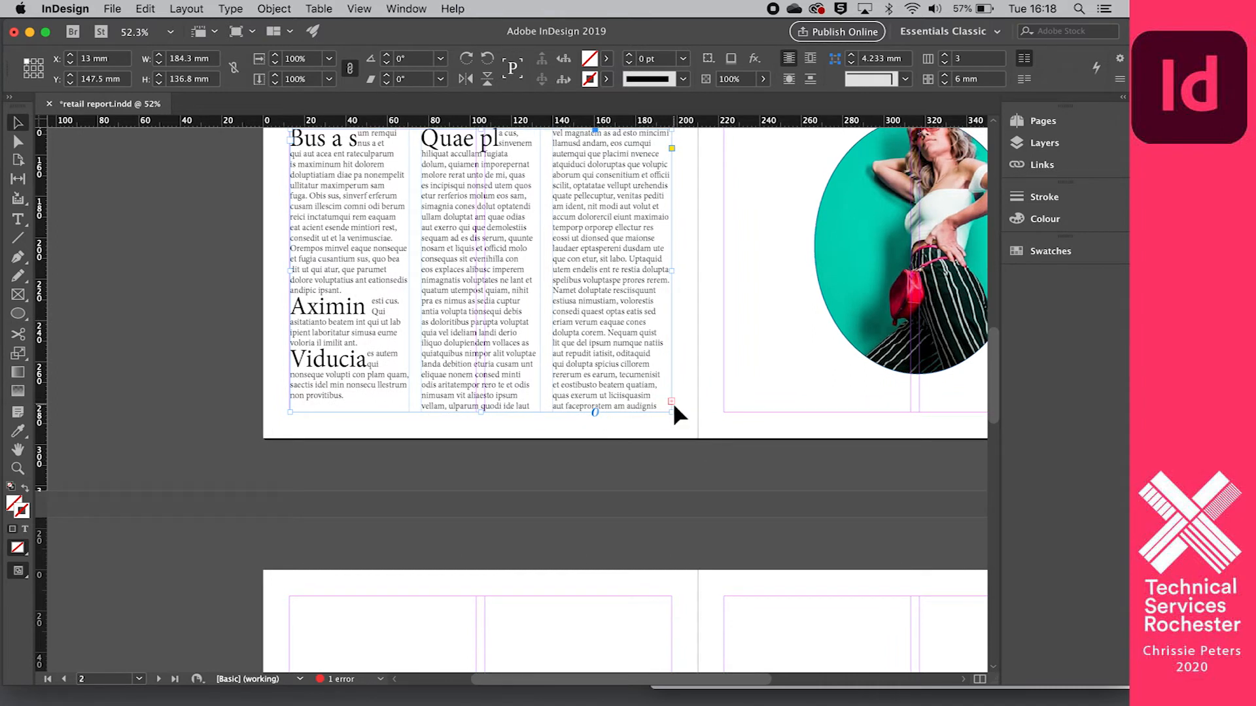
alt+scroll(654, 402, down, 1)
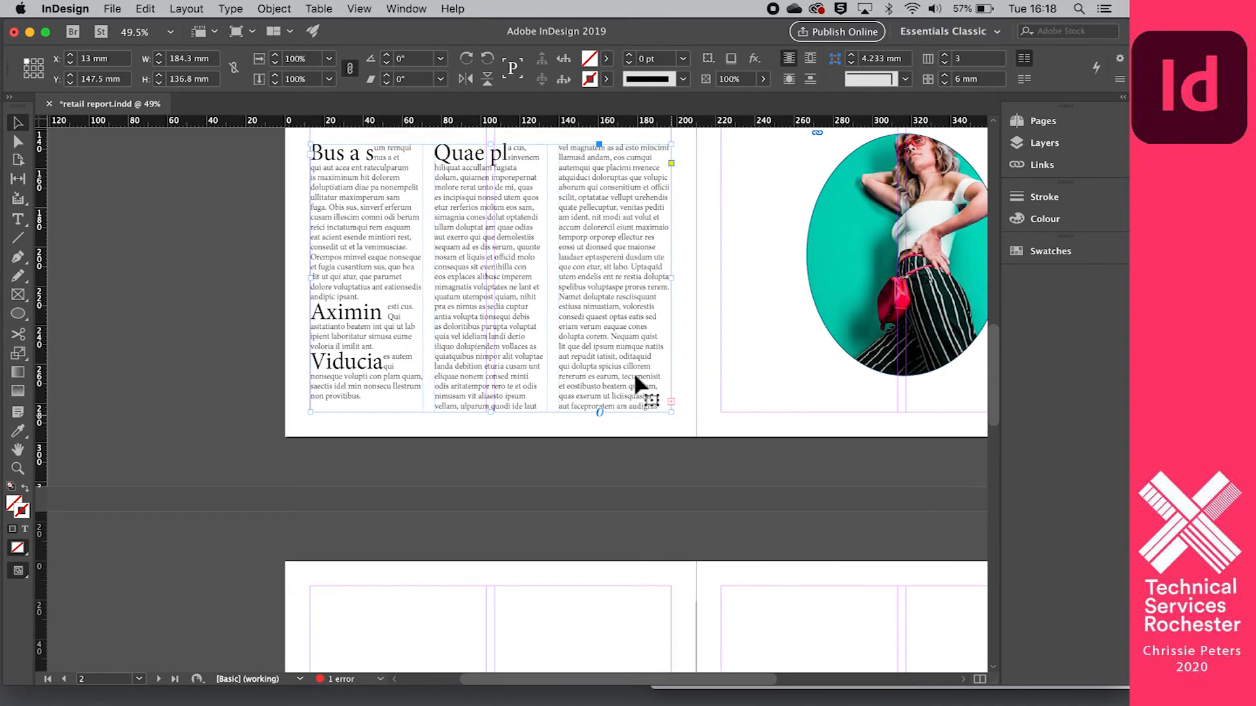
alt+scroll(562, 302, up, 2)
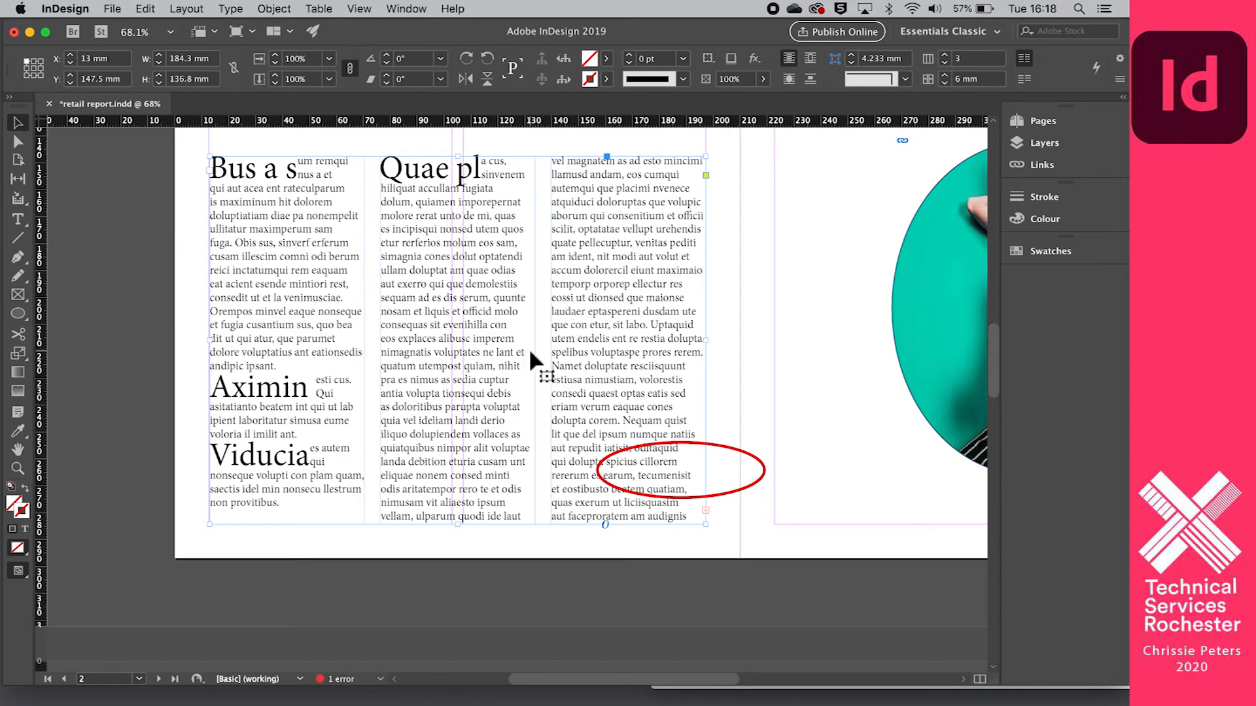
scroll(530, 353, down, 1)
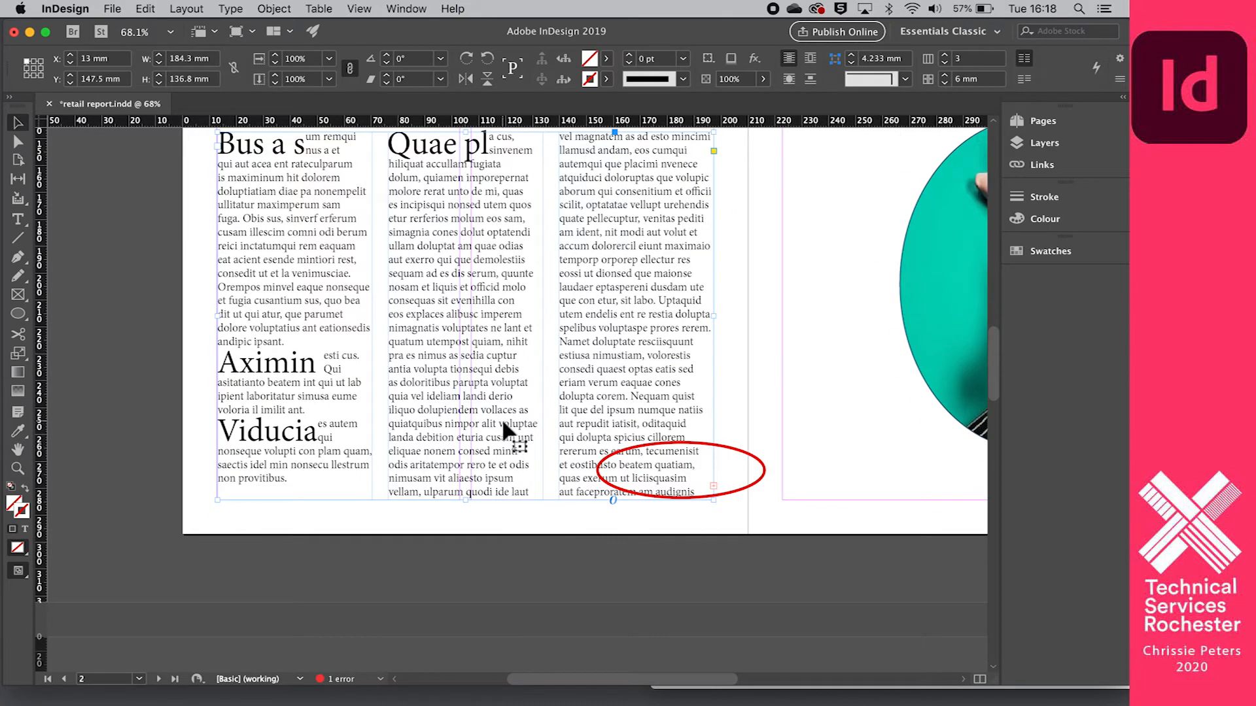
alt+scroll(503, 424, down, 3)
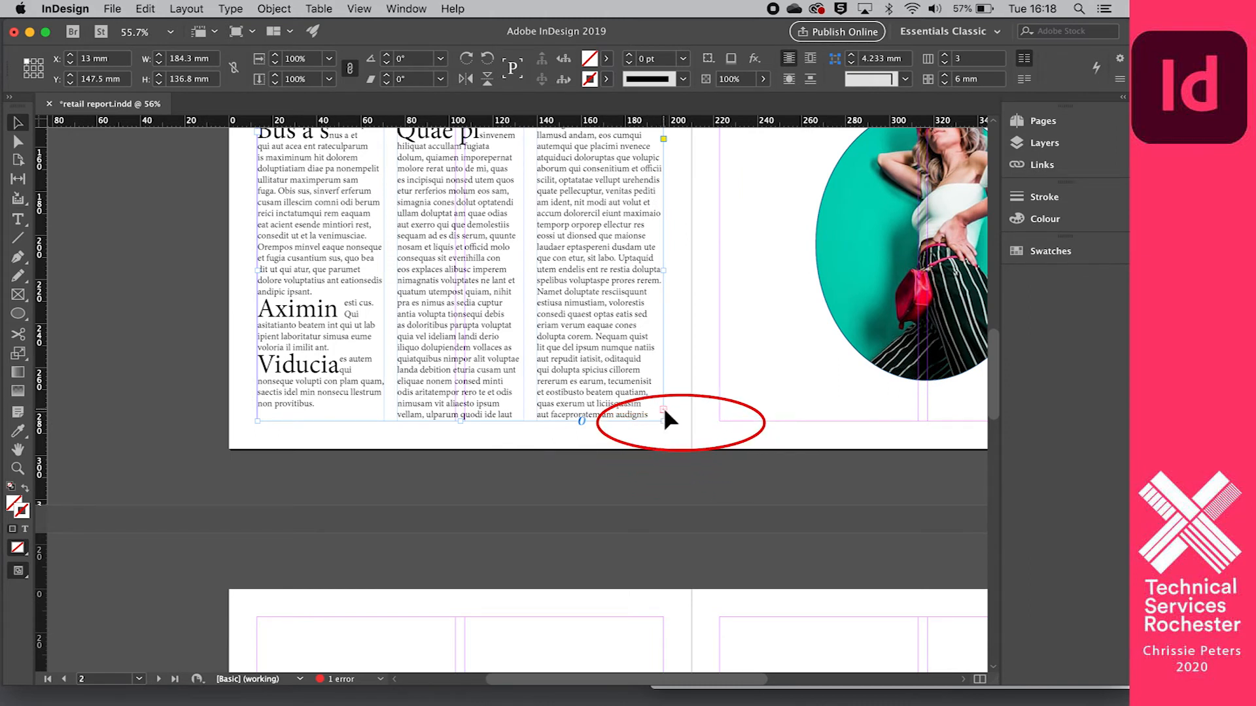
- Try extending the three-column placeholder text frame downwards to a height of 192.5 mm before shortening it to 92.5 mm
drag(465, 425, 462, 544)
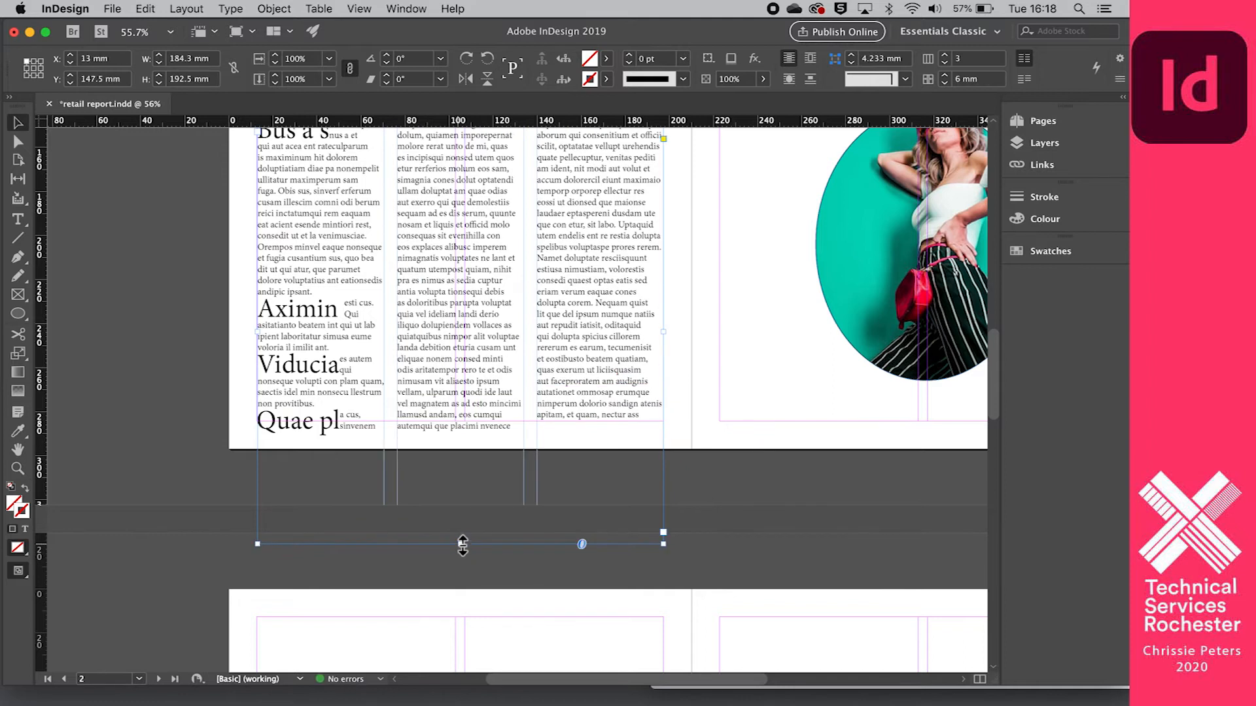
scroll(454, 500, down, 2)
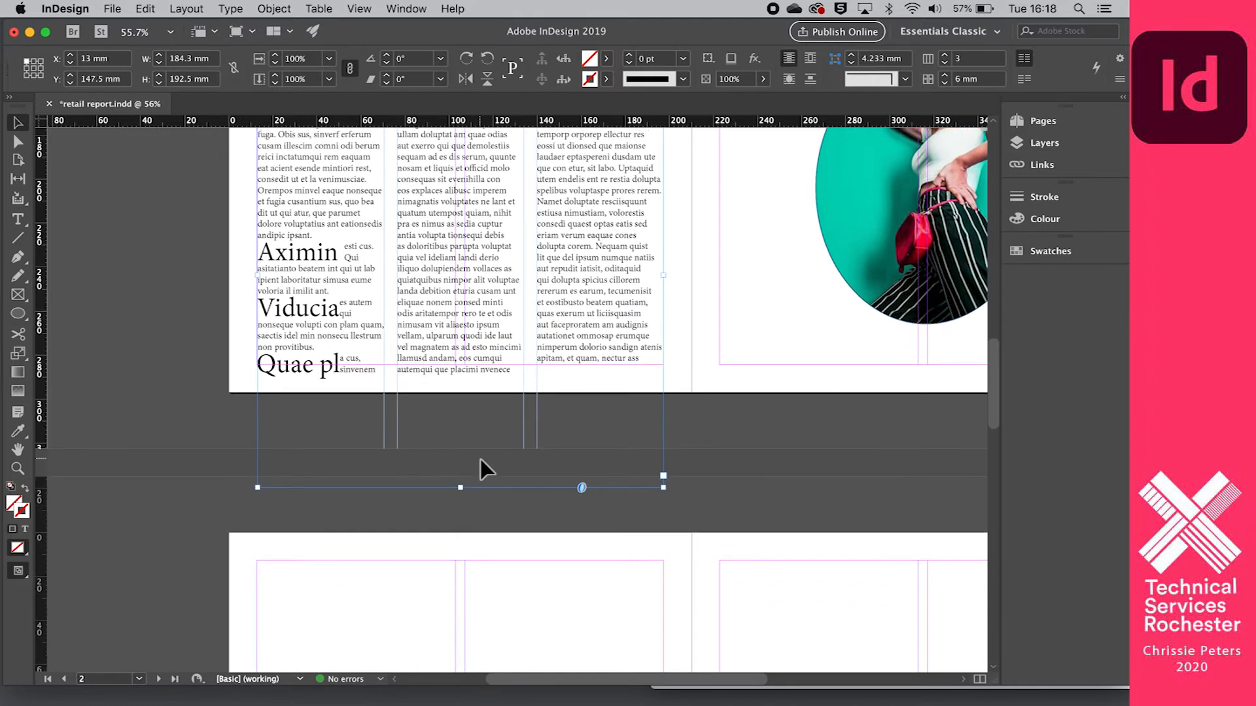
scroll(480, 460, down, 3)
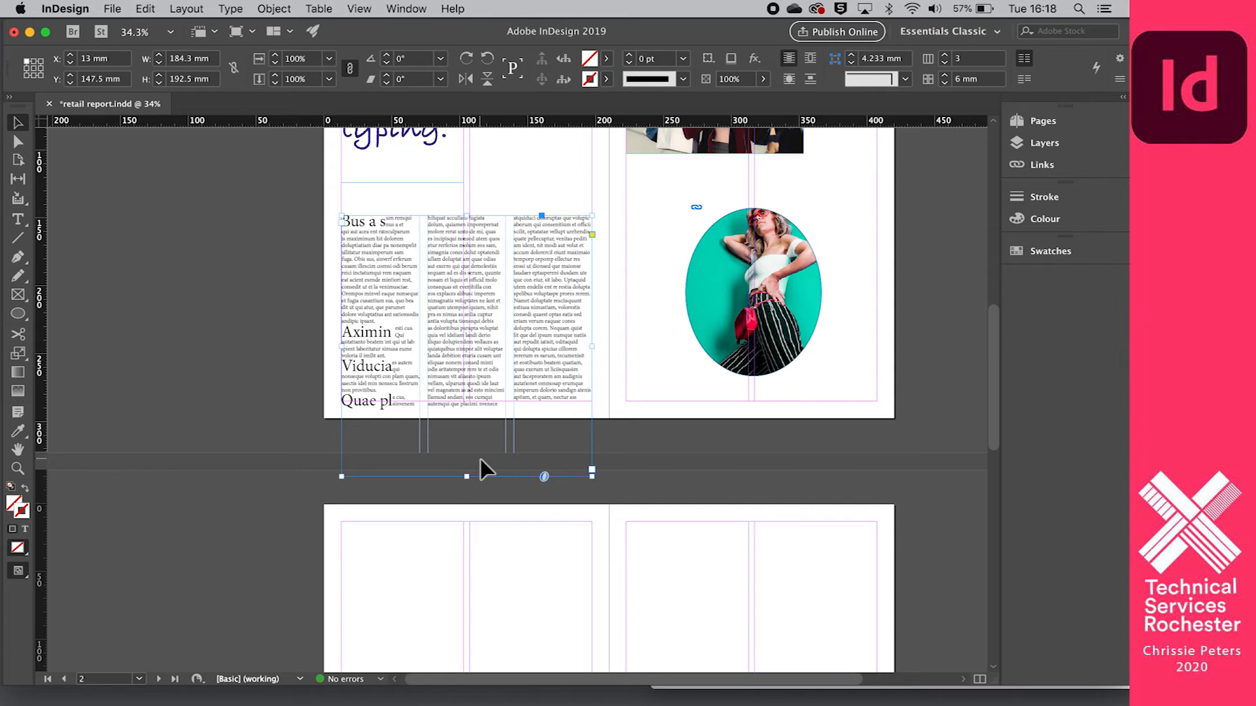
scroll(475, 451, down, 2)
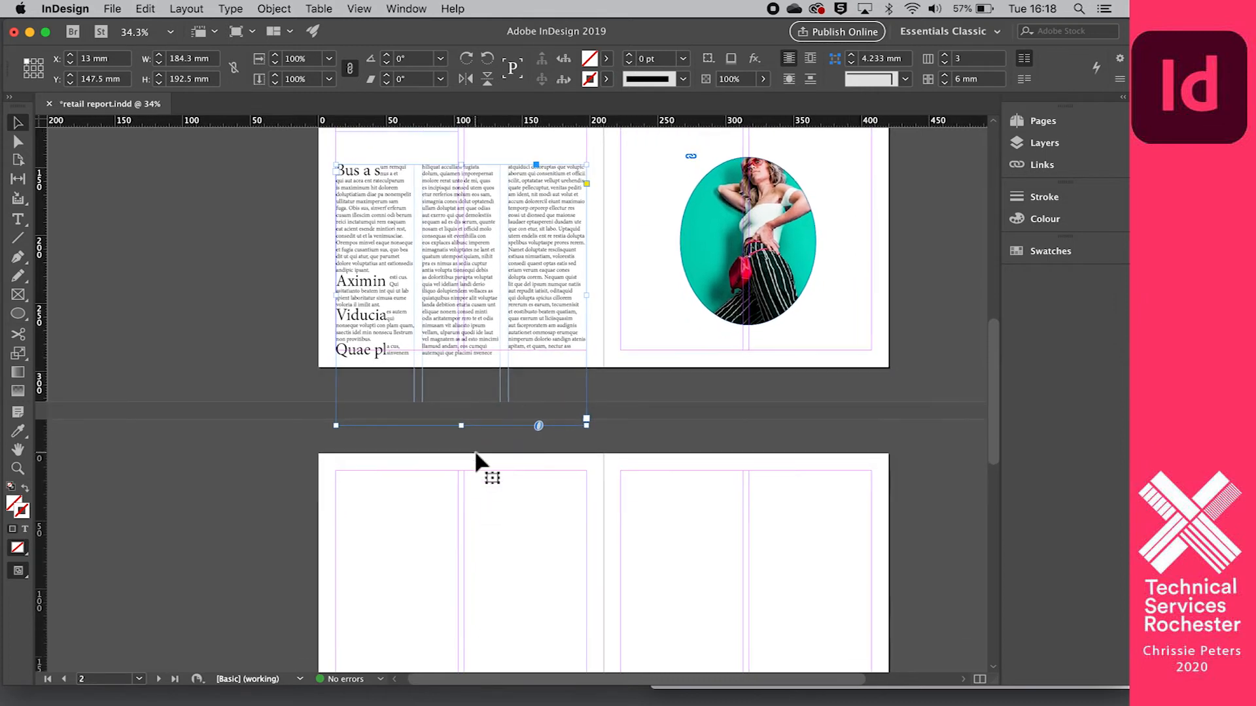
scroll(475, 451, down, 2)
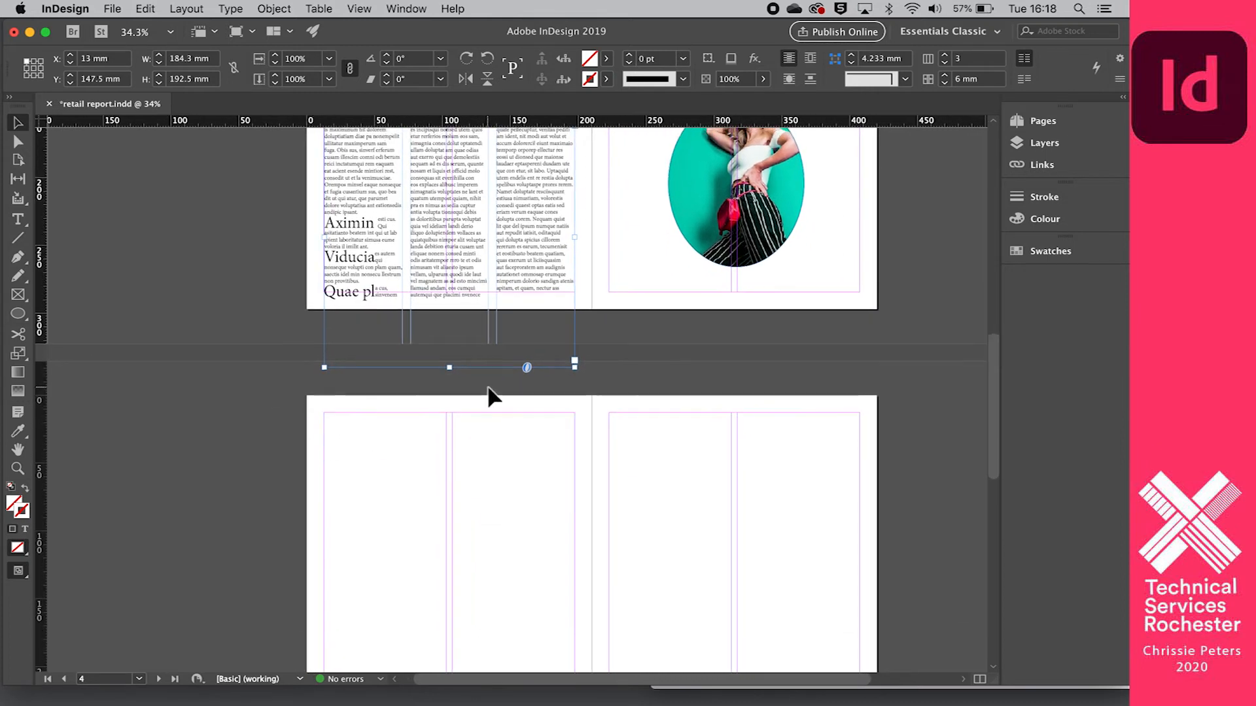
scroll(484, 418, up, 3)
drag(455, 444, 449, 308)
- Draw an empty text frame about 184.6 × 83.3 mm within the upper margins of page 4
scroll(468, 353, down, 2)
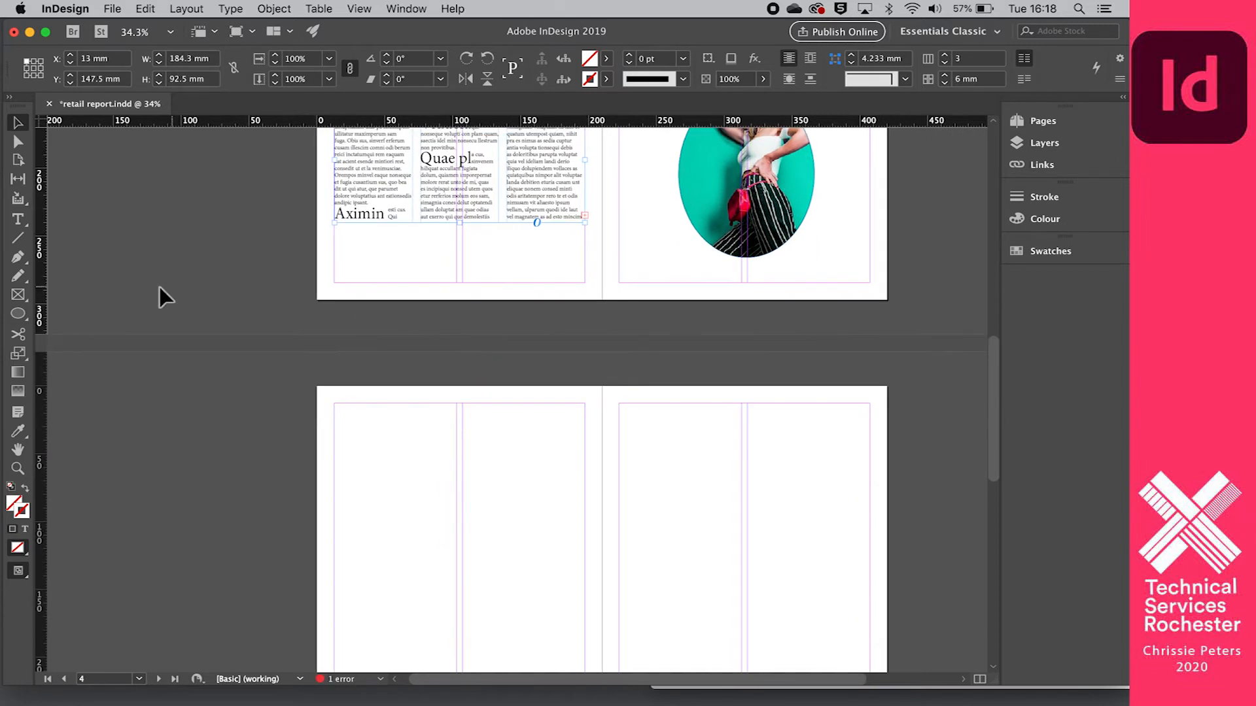
click(18, 219)
drag(335, 405, 584, 519)
scroll(485, 382, up, 1)
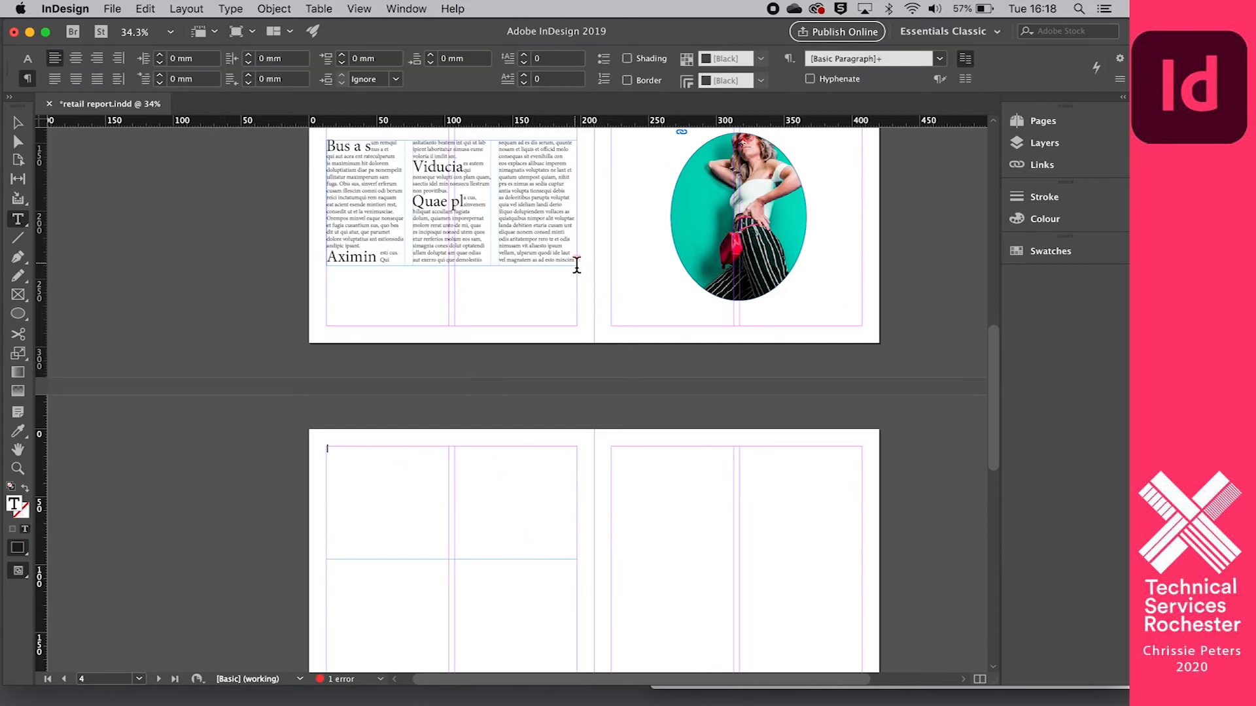
- Thread the overset text from the three-column placeholder frame on page 2 into the empty frame on page 4
click(14, 123)
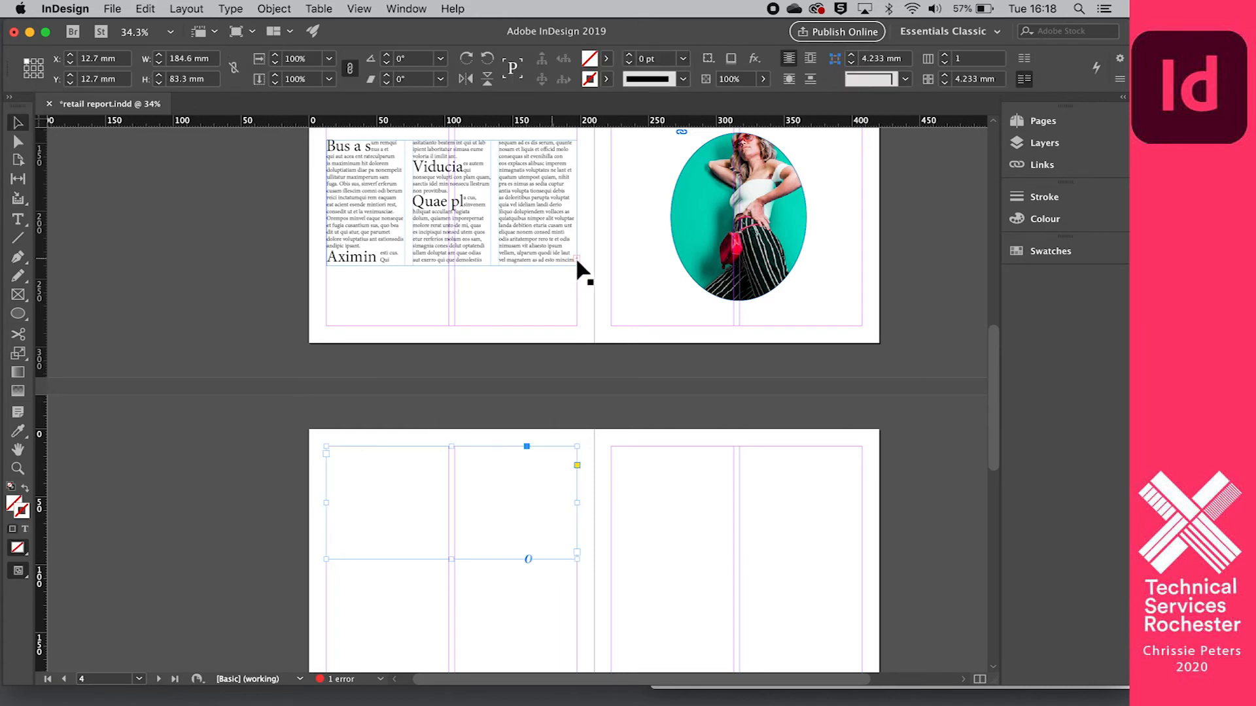
click(577, 260)
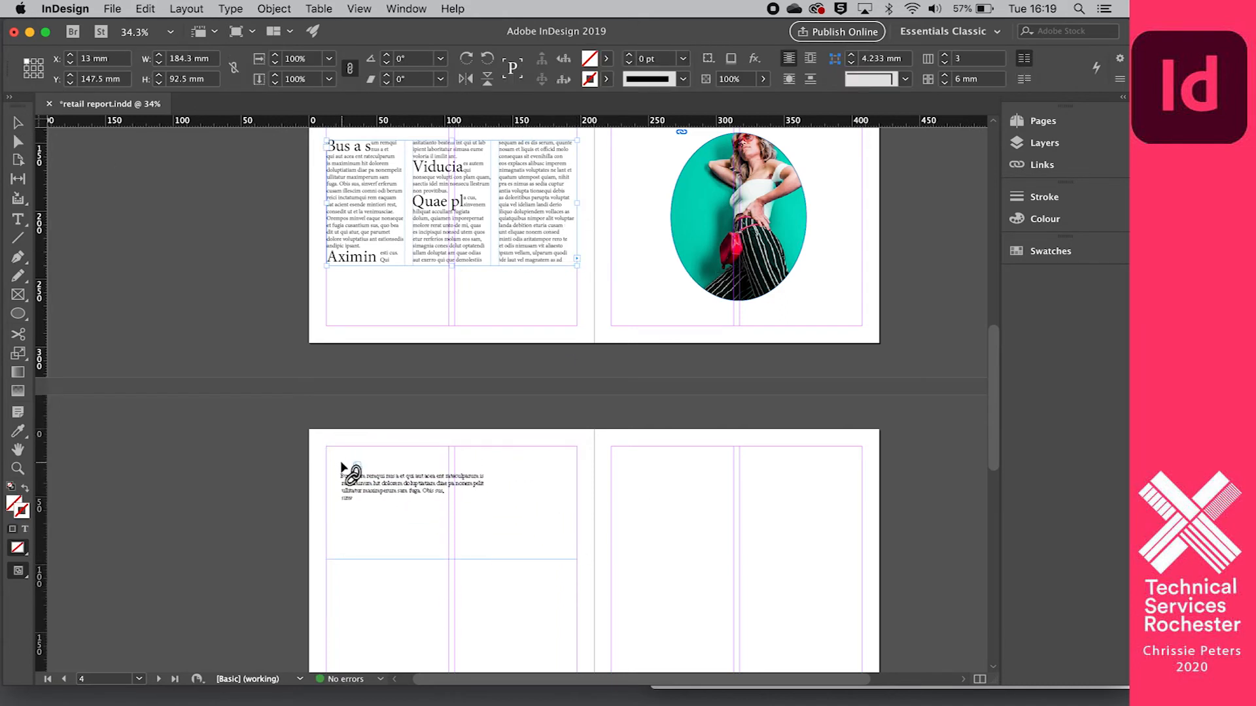
click(341, 465)
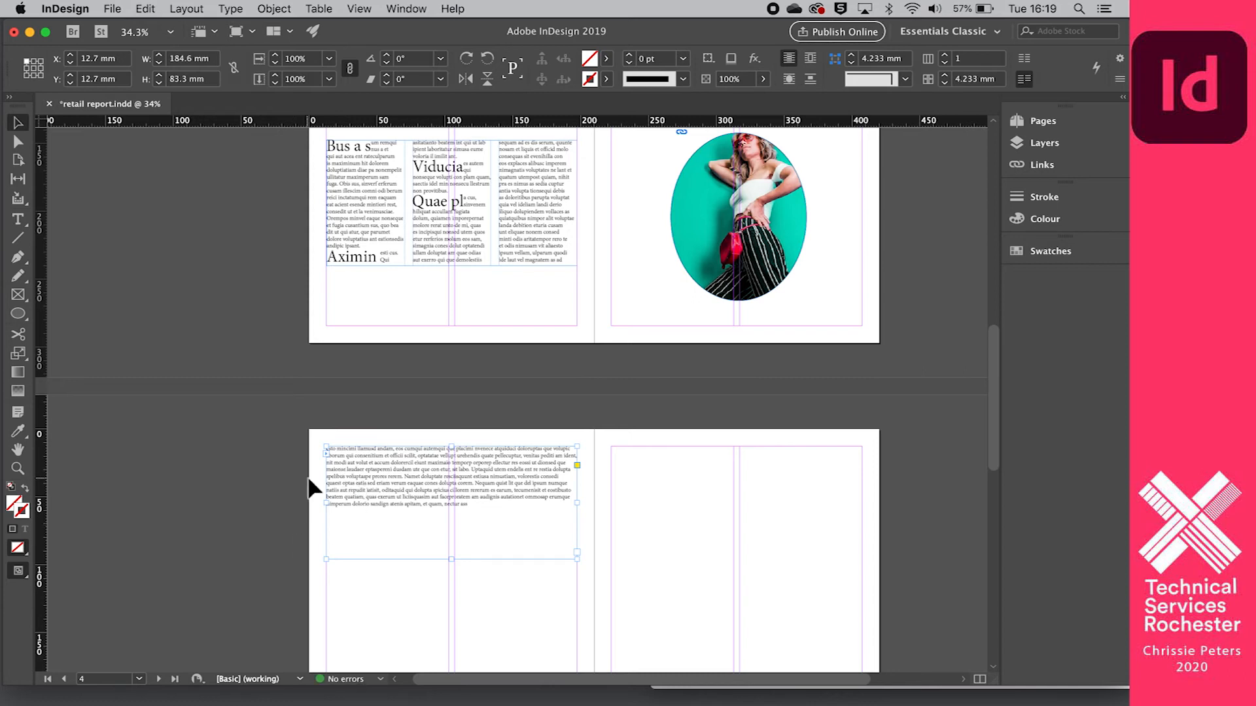
scroll(309, 478, up, 5)
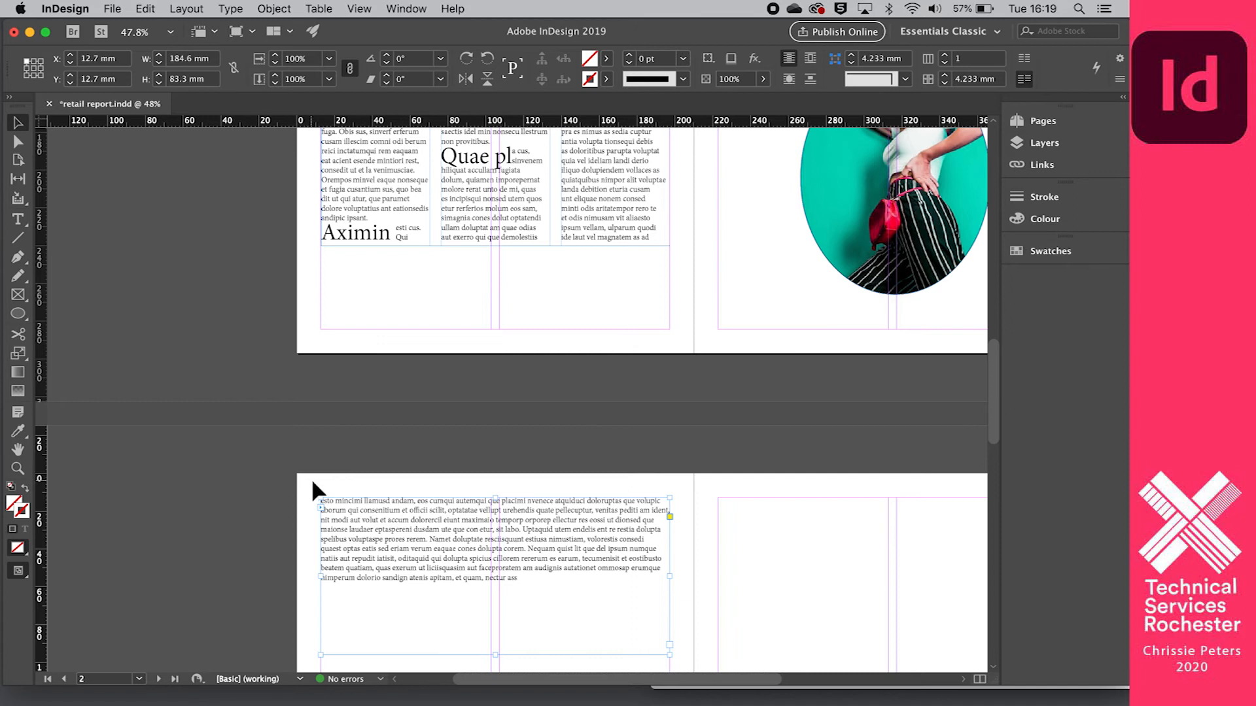
- Remove the three-column placeholder text and the large typed text frame from page 2
scroll(311, 481, down, 4)
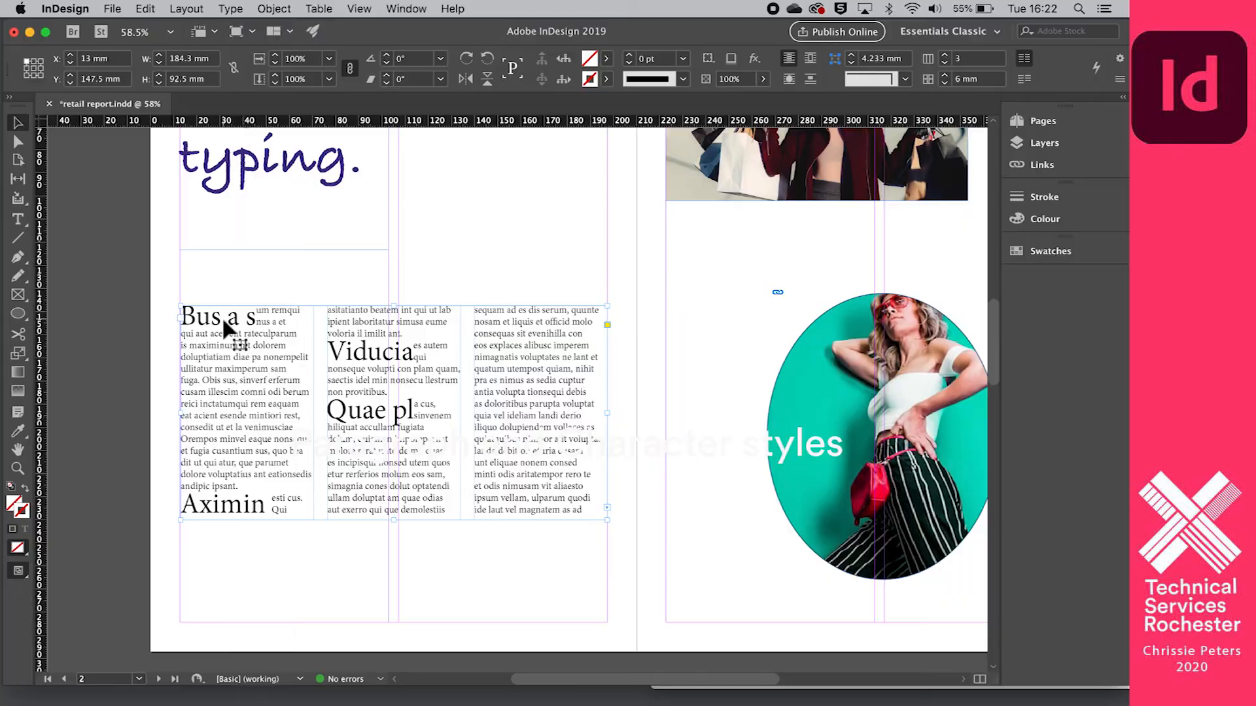
key(super+z)
scroll(240, 332, down, 5)
key(super+z)
scroll(314, 502, down, 5)
scroll(314, 502, up, 10)
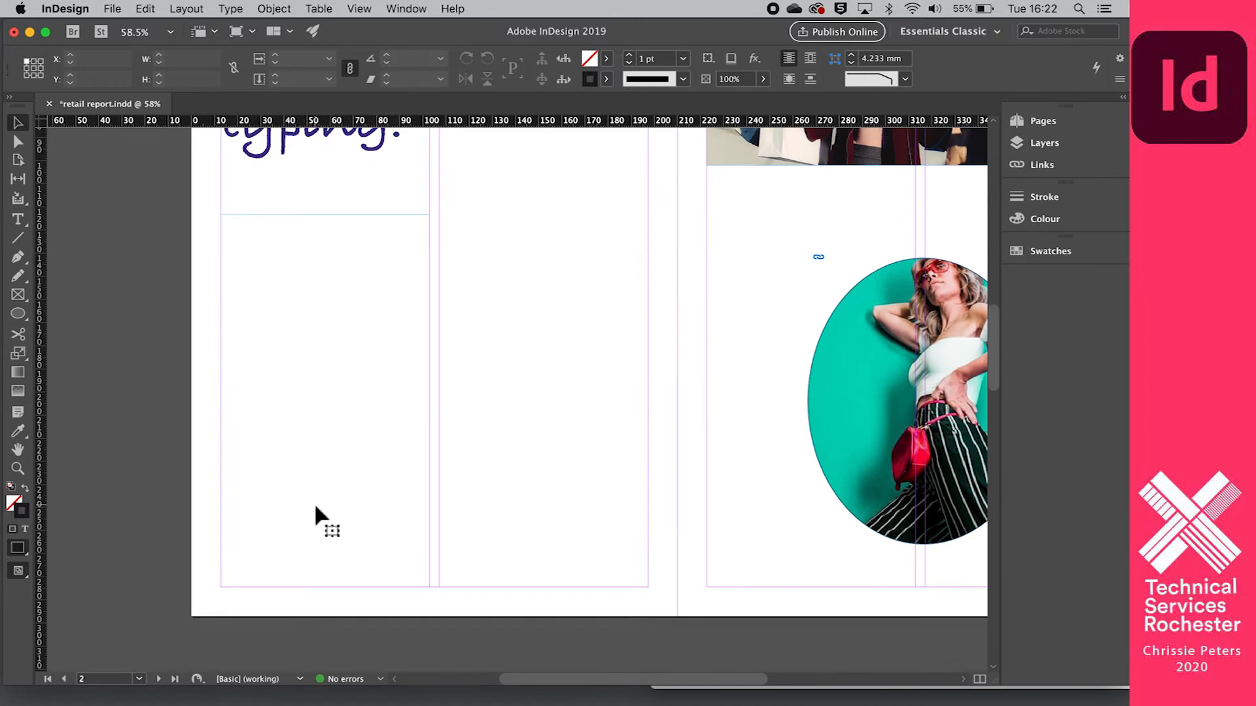
scroll(325, 332, up, 2)
click(312, 325)
key(BackSpace)
- Draw a new text frame from the upper margin corner of page 2 and fill it with placeholder text
click(19, 219)
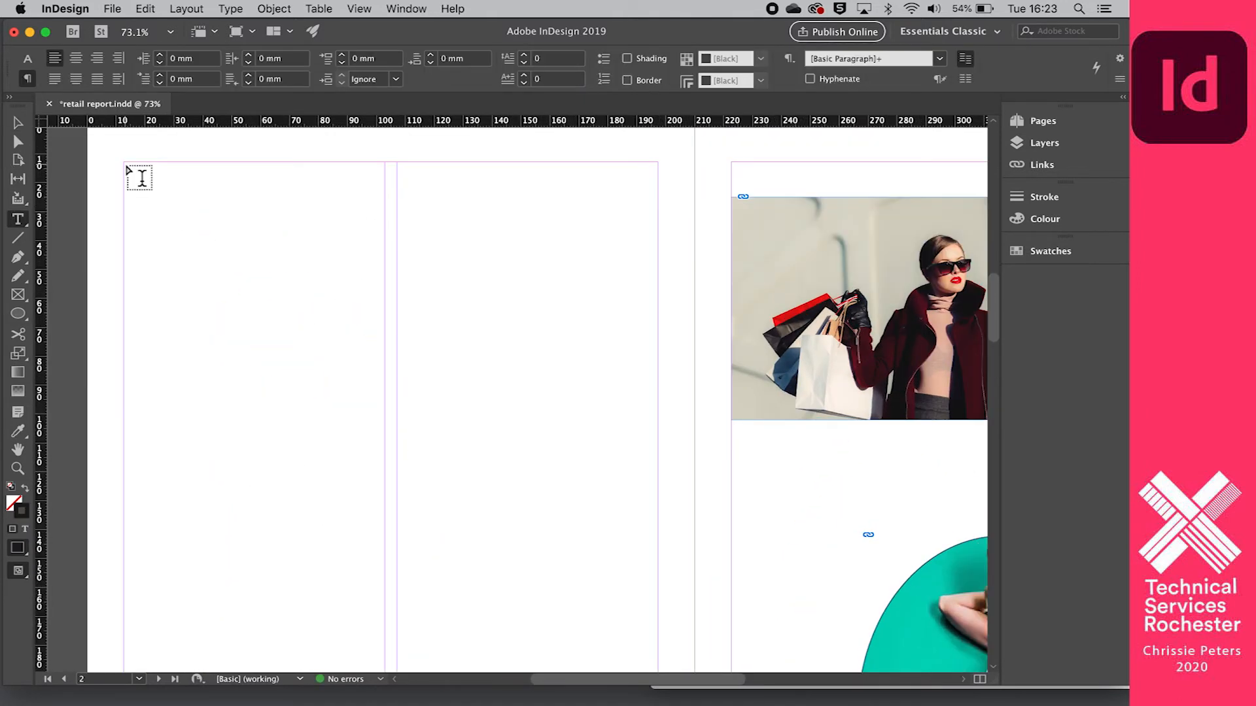
drag(129, 169, 502, 281)
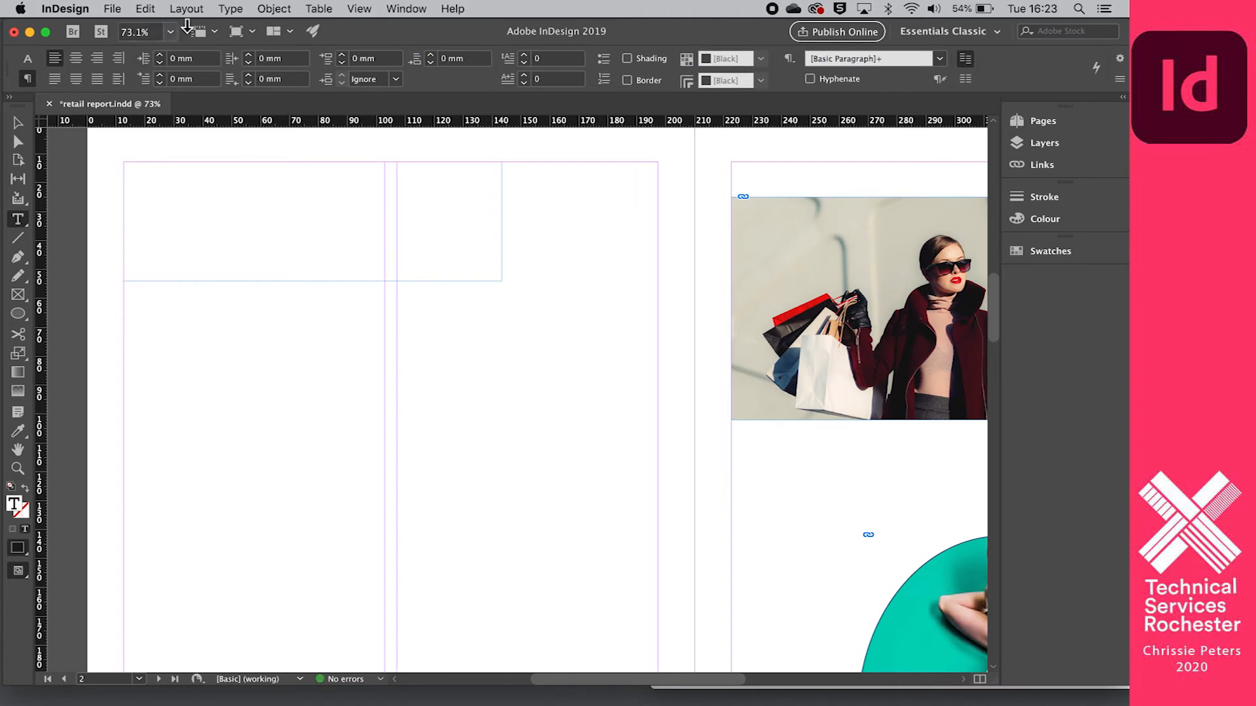
click(187, 8)
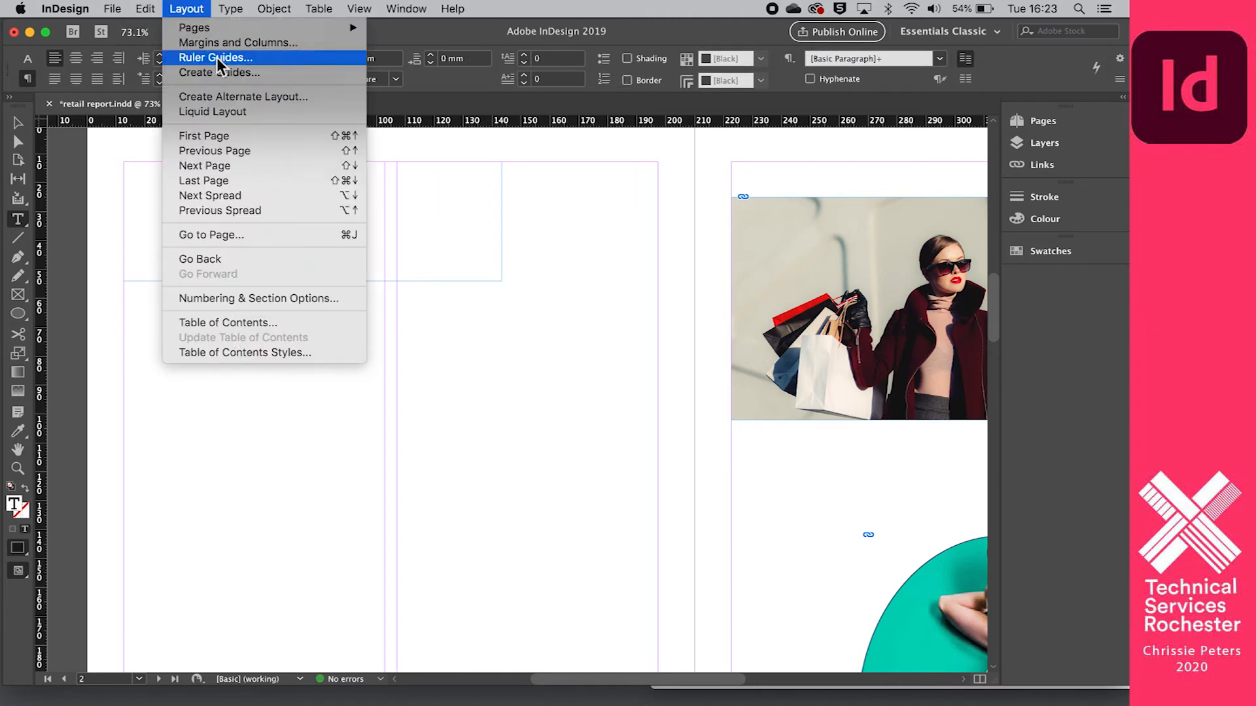
mouse_move(230, 8)
click(307, 501)
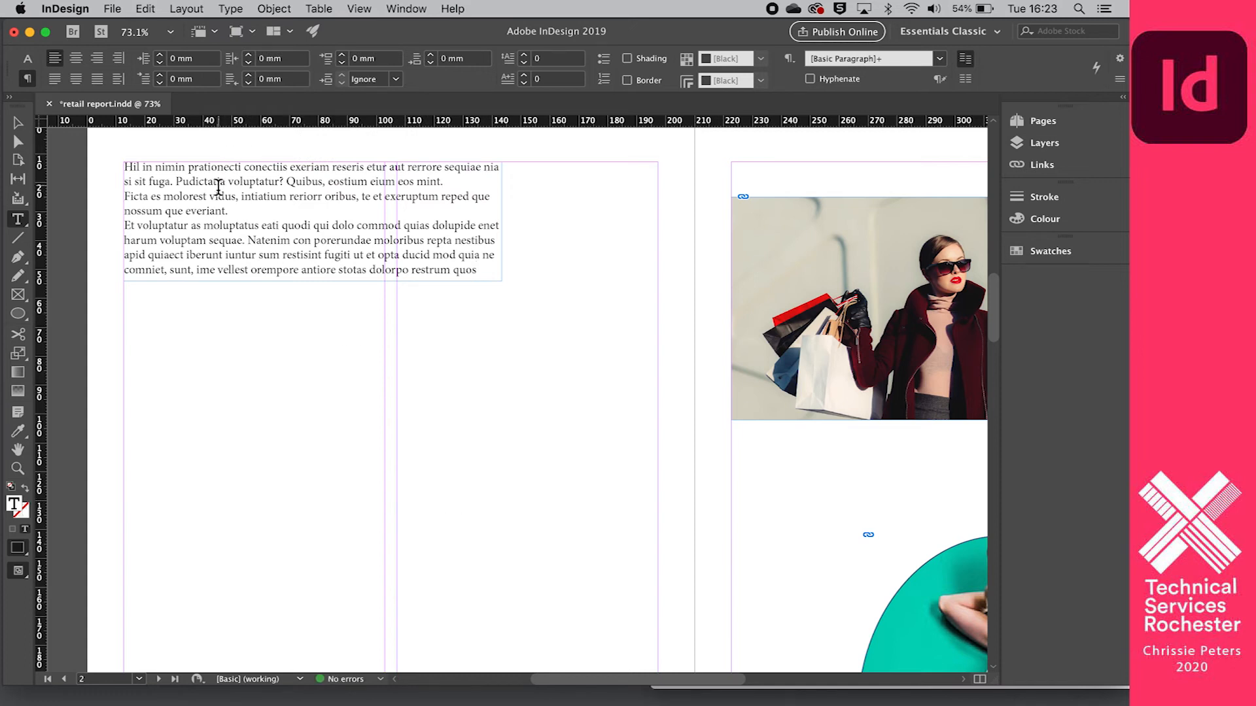
- Change the font of all the placeholder text in the new frame to Brothers OT
scroll(261, 213, up, 3)
scroll(261, 212, left, 4)
scroll(261, 212, down, 3)
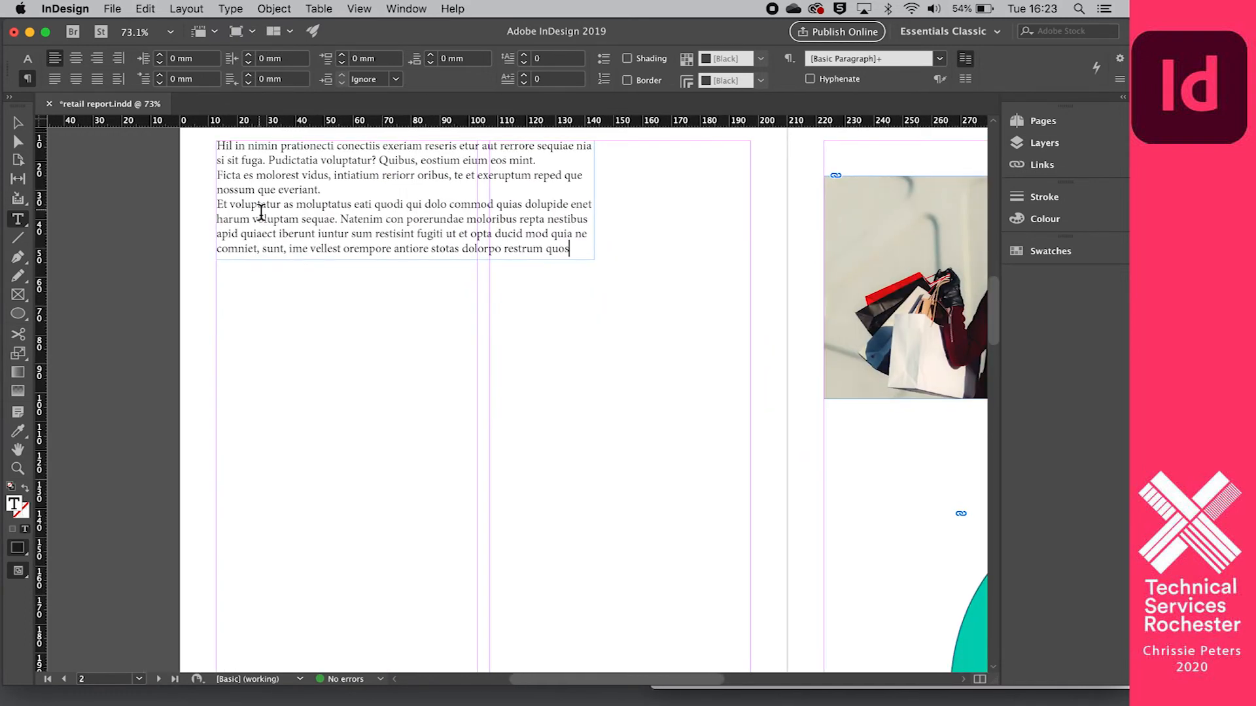
scroll(258, 205, up, 1)
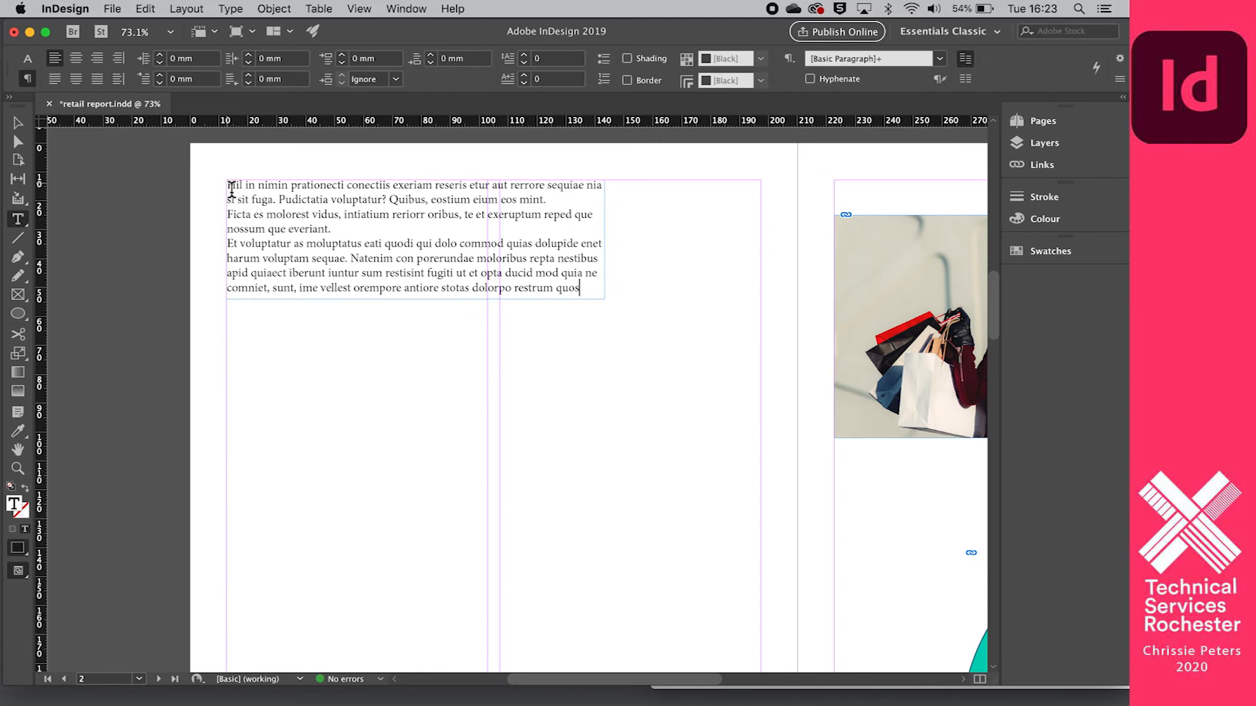
click(28, 59)
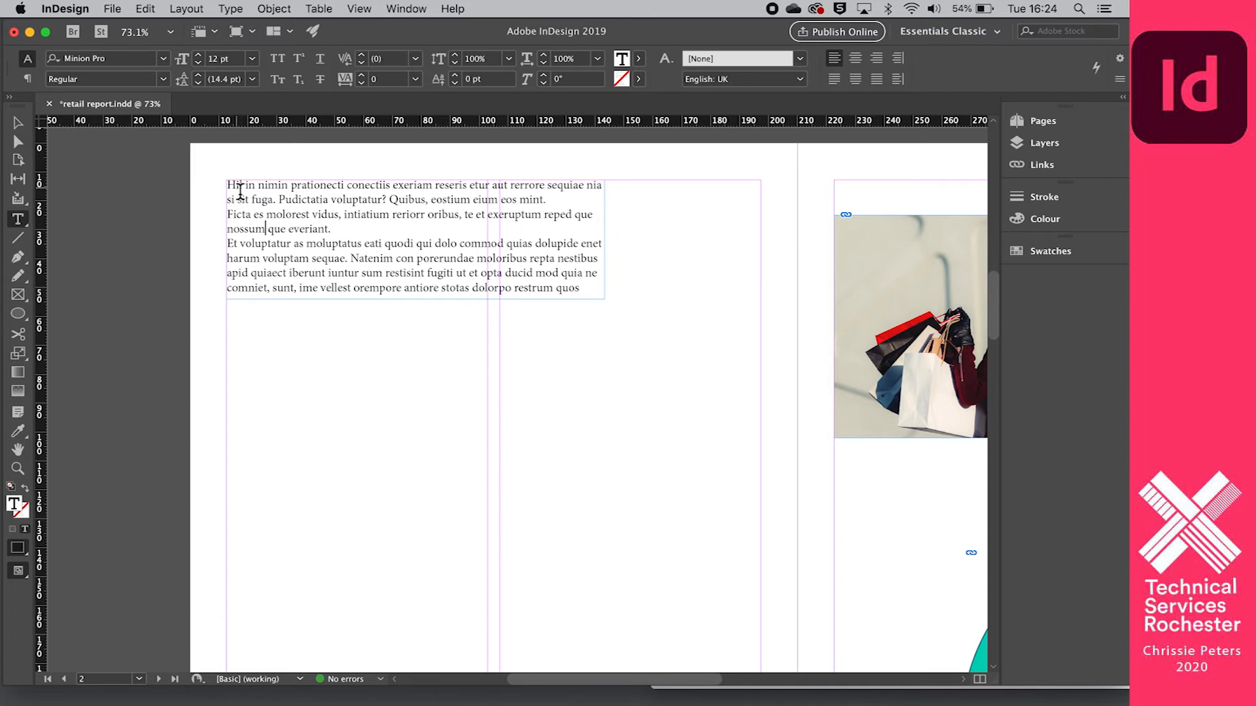
drag(228, 186, 580, 311)
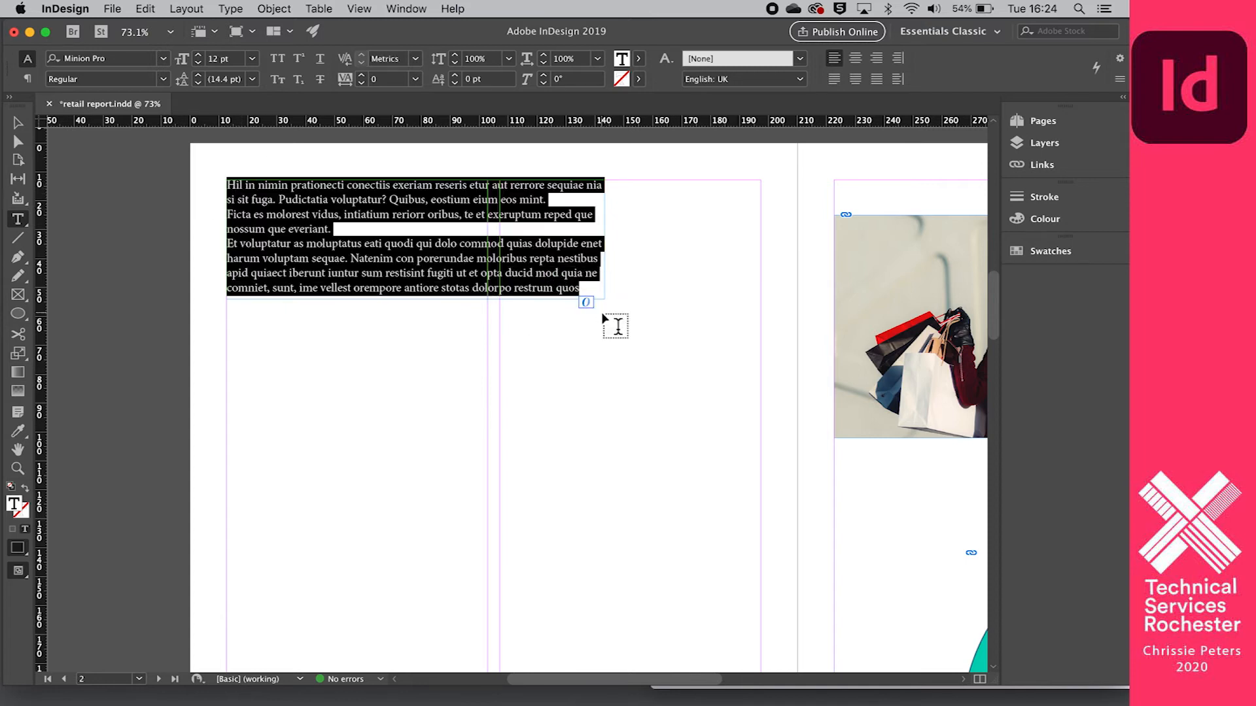
click(165, 57)
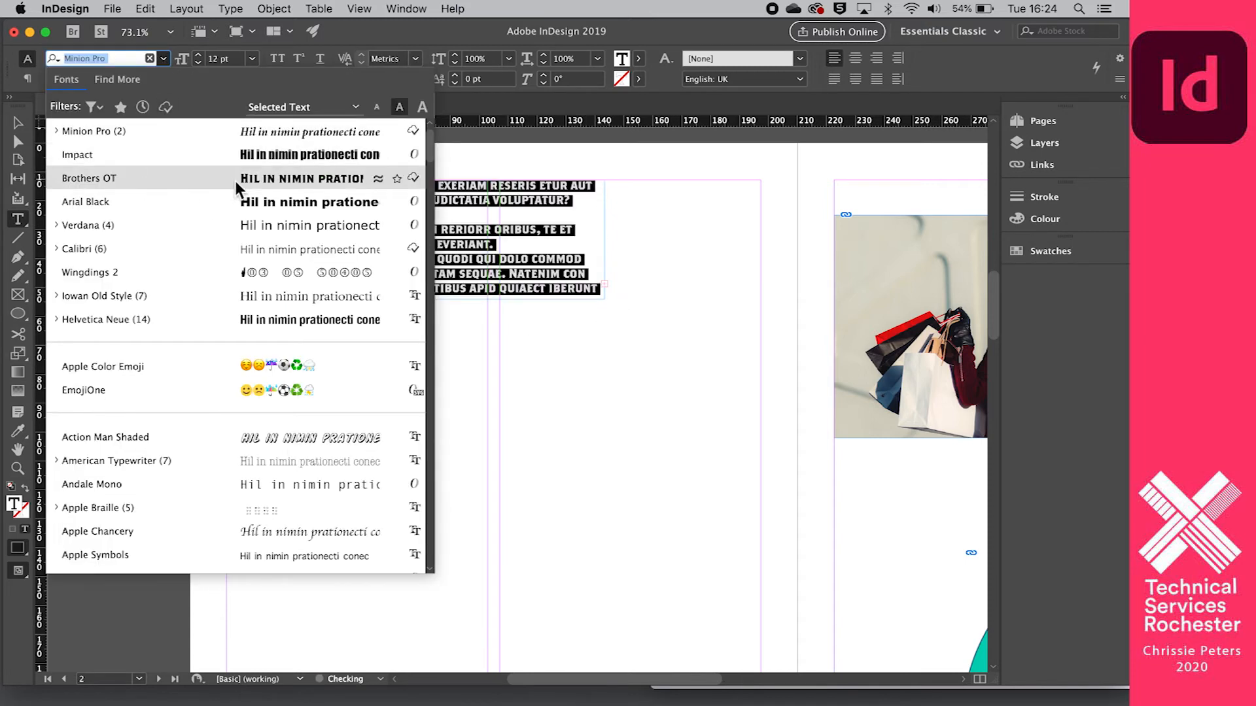
click(276, 181)
click(467, 386)
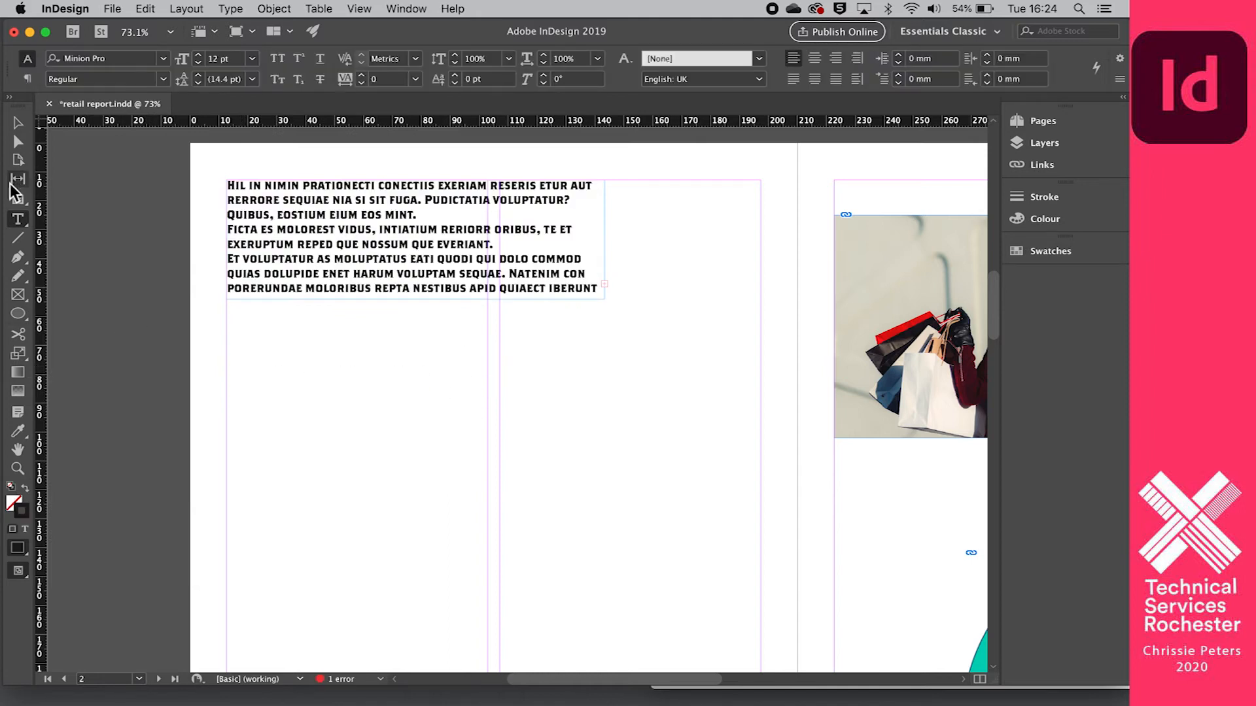
- Draw a second text frame below the placeholder text, and undo both that frame and the font change
drag(251, 335, 639, 545)
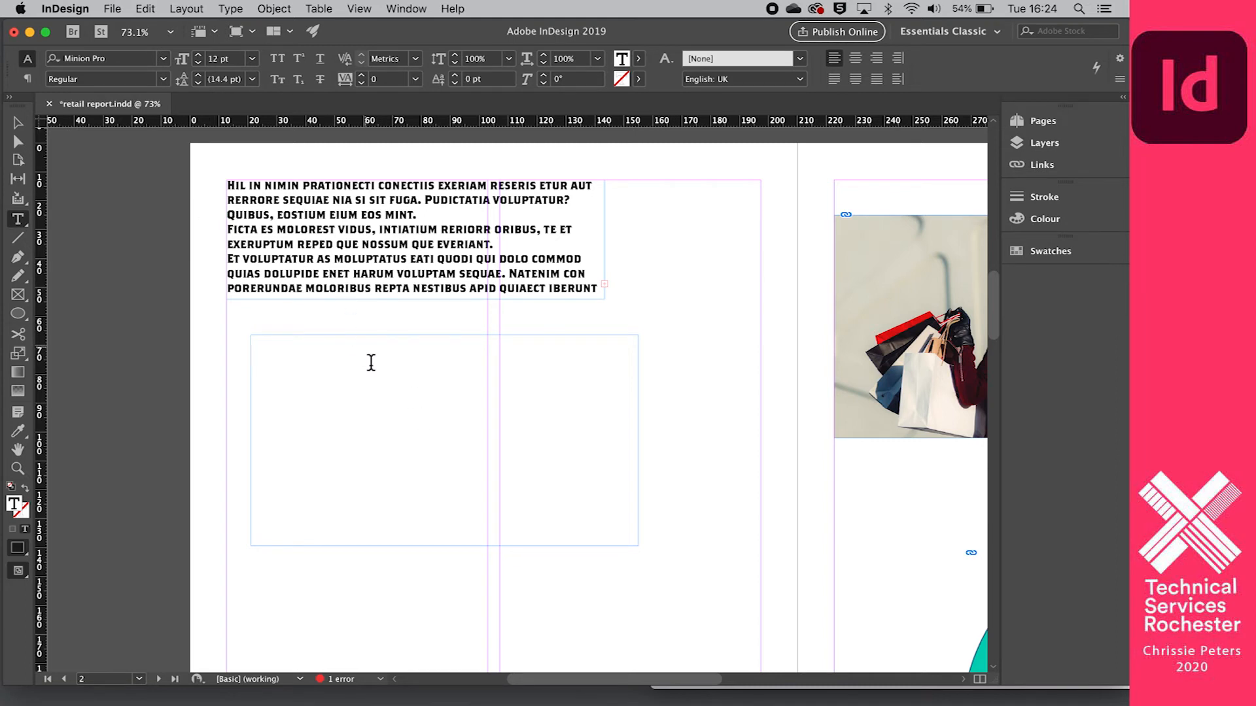
key(ctrl+z)
key(ctrl+z)
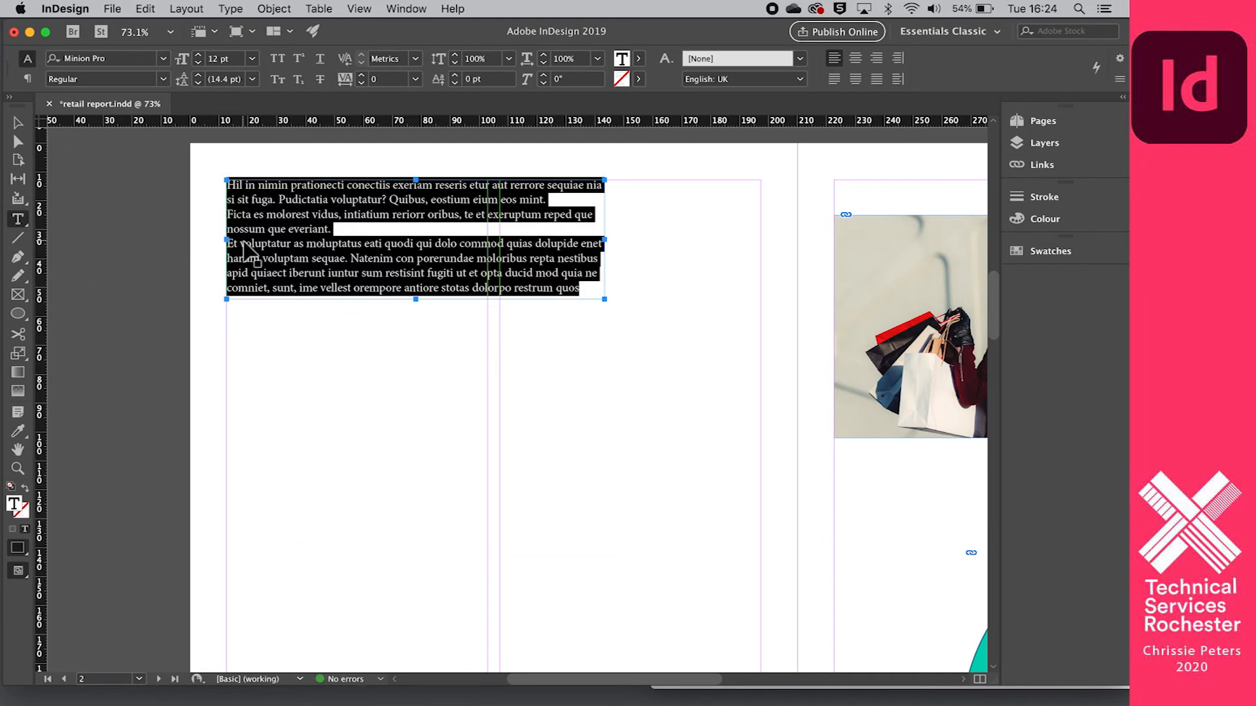
- Start a new paragraph style from the placeholder text and name it "retail project style"
click(314, 350)
drag(234, 187, 580, 307)
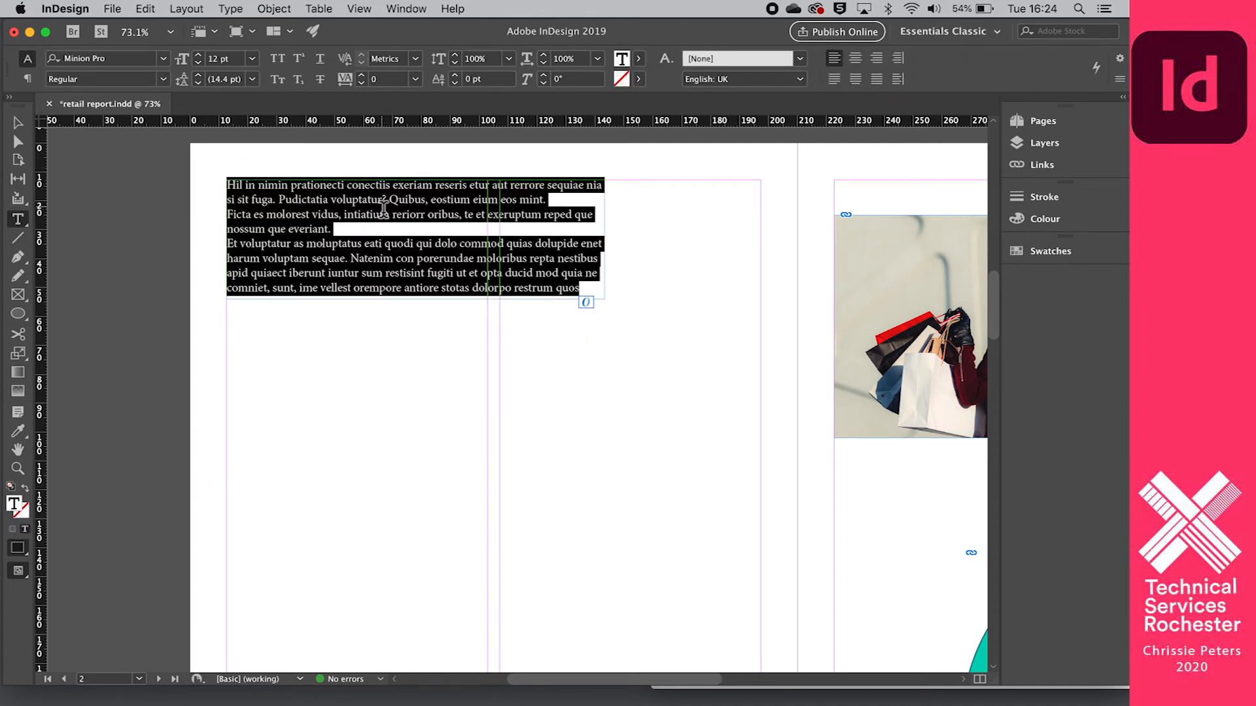
click(28, 79)
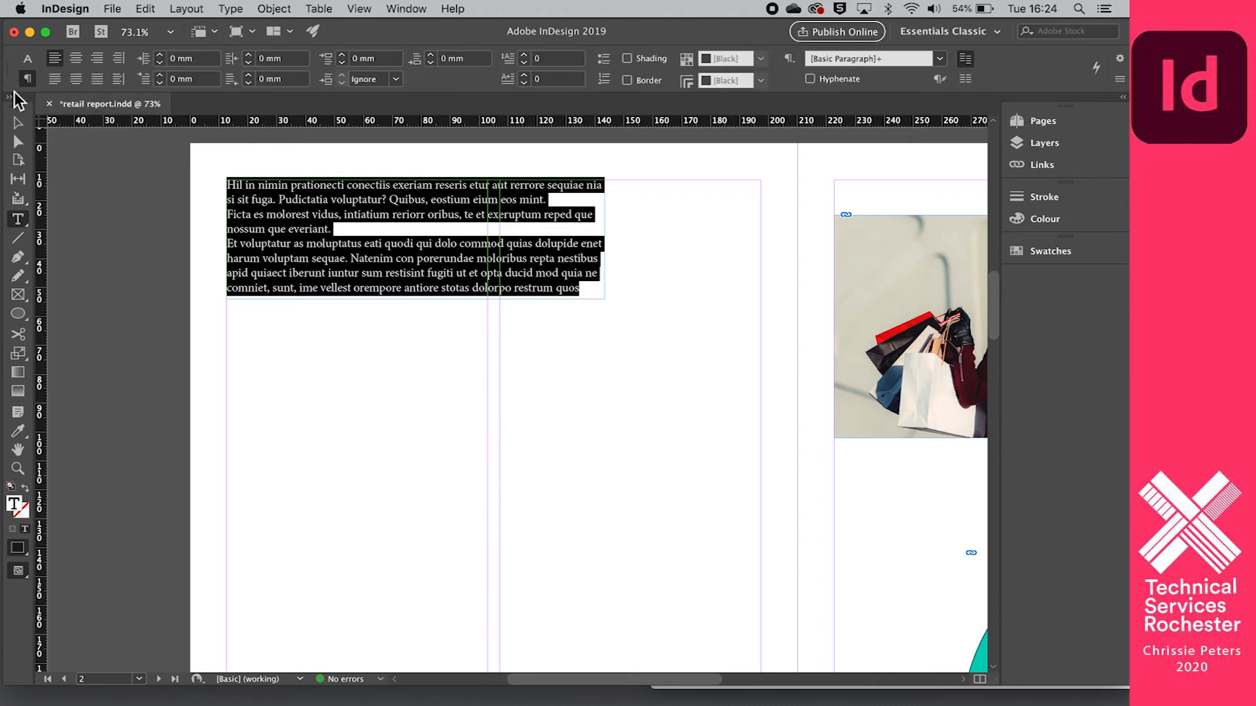
click(789, 59)
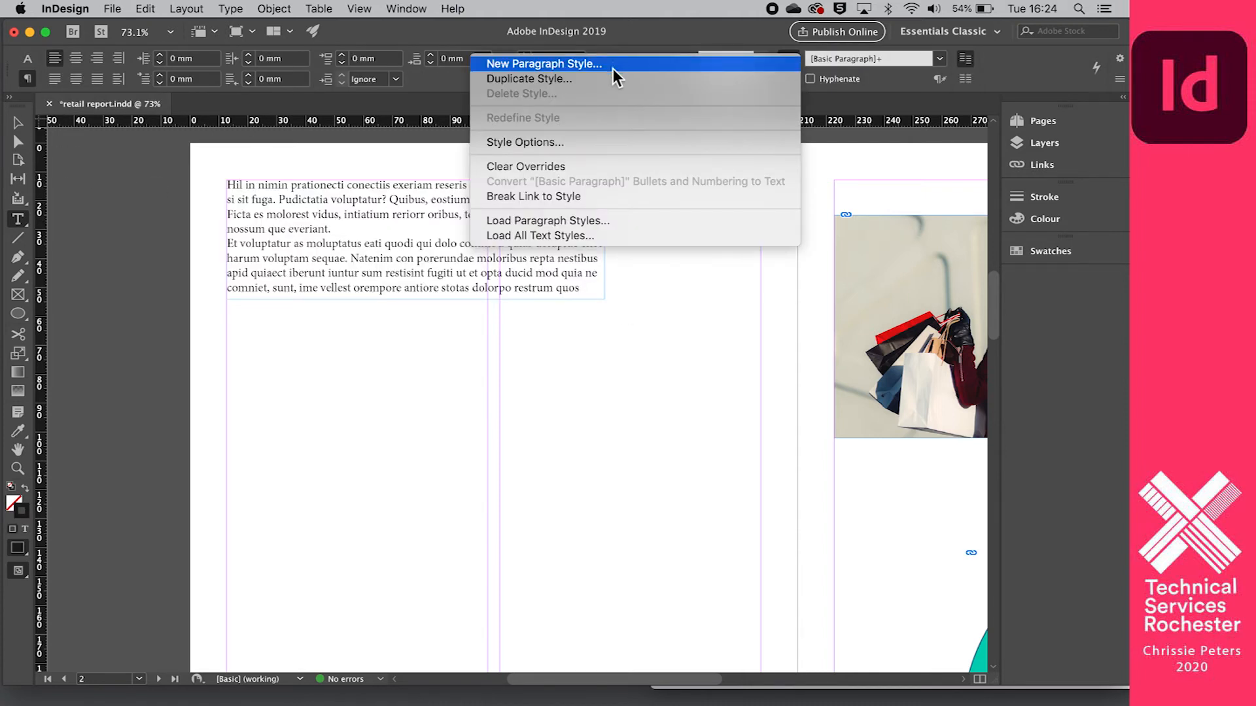
click(853, 193)
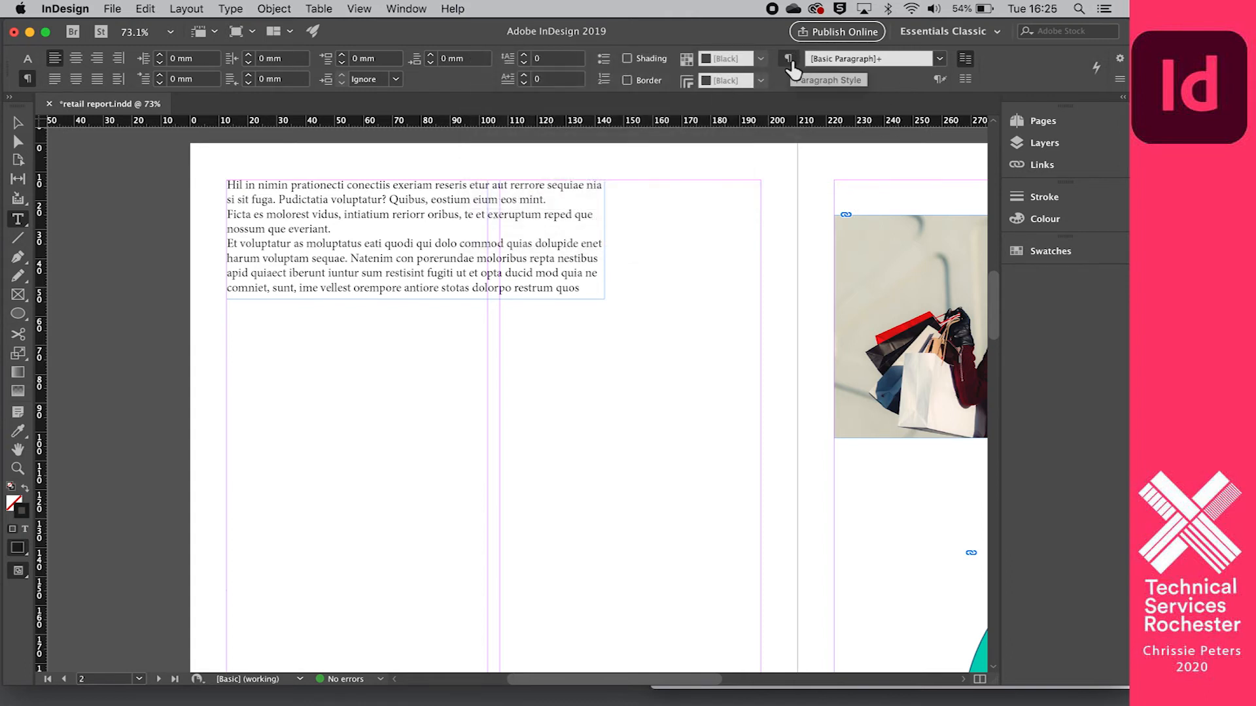
click(788, 59)
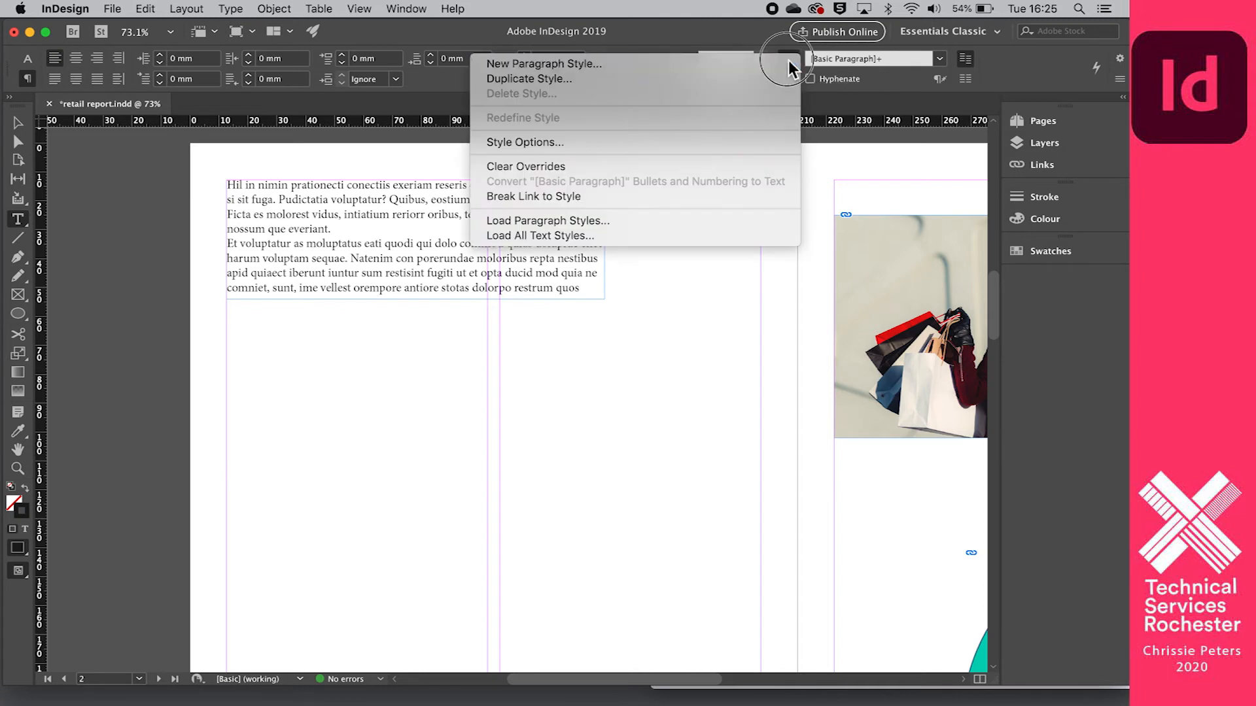
click(685, 65)
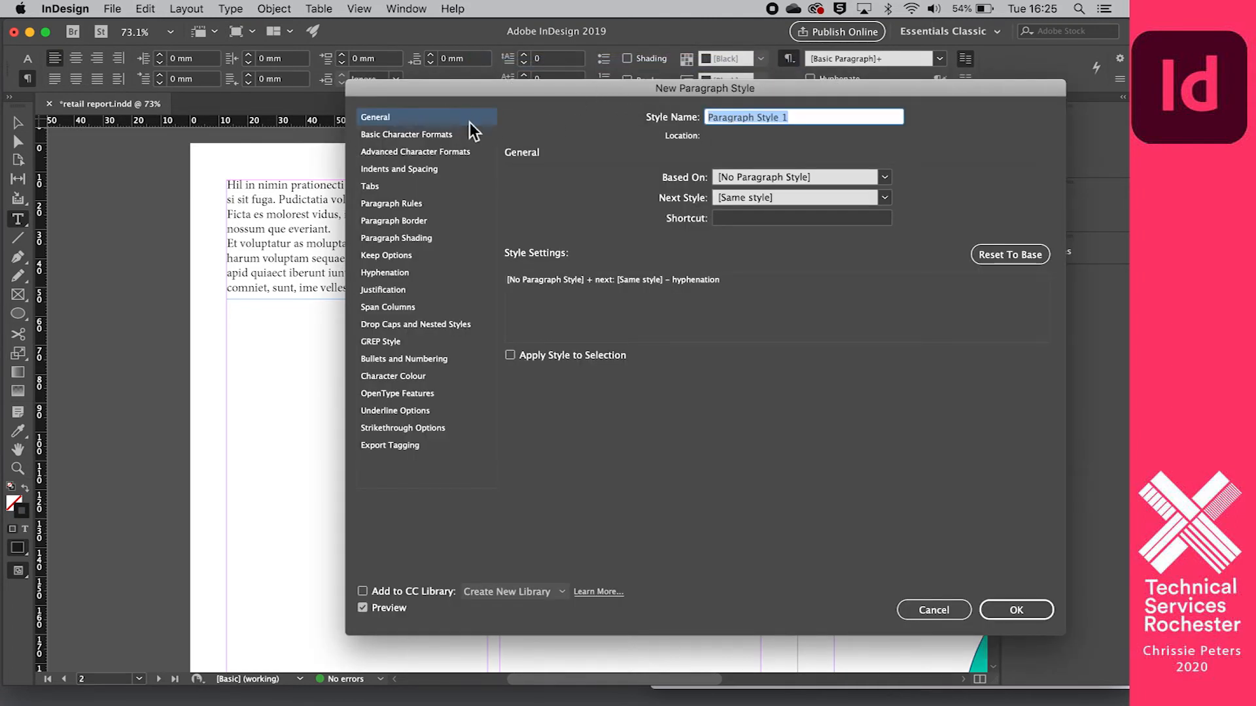
drag(471, 85, 503, 53)
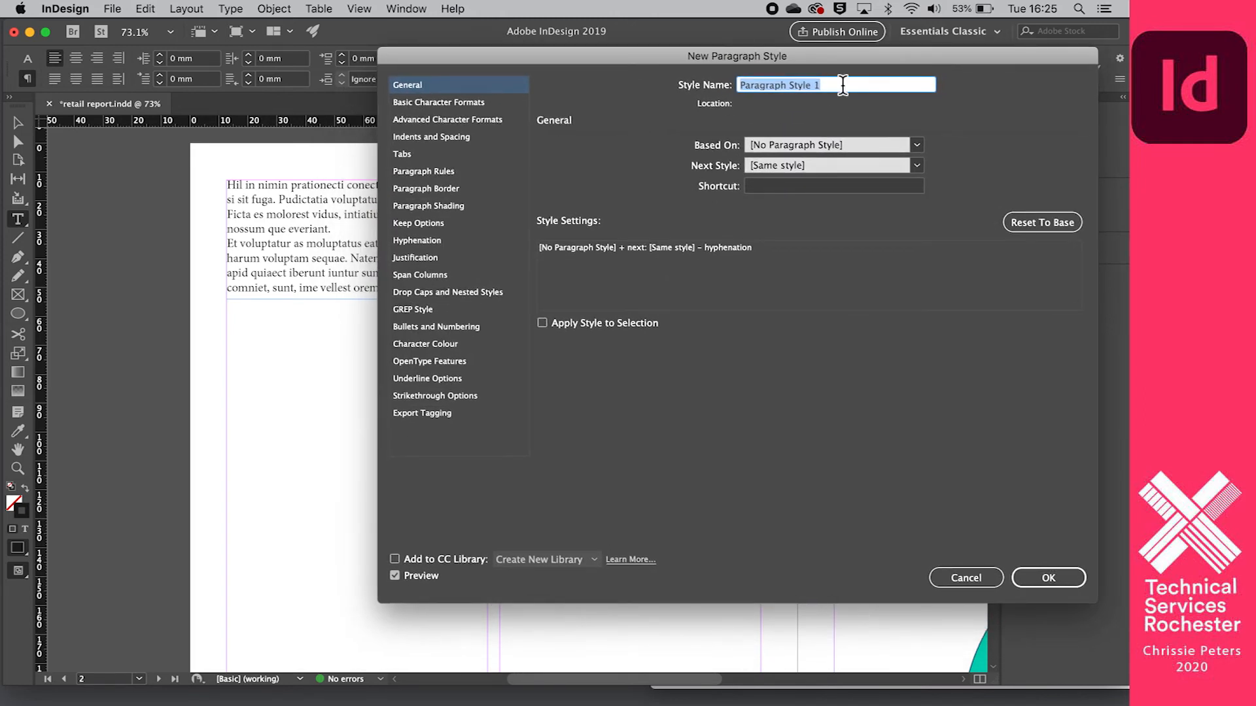
text(retai)
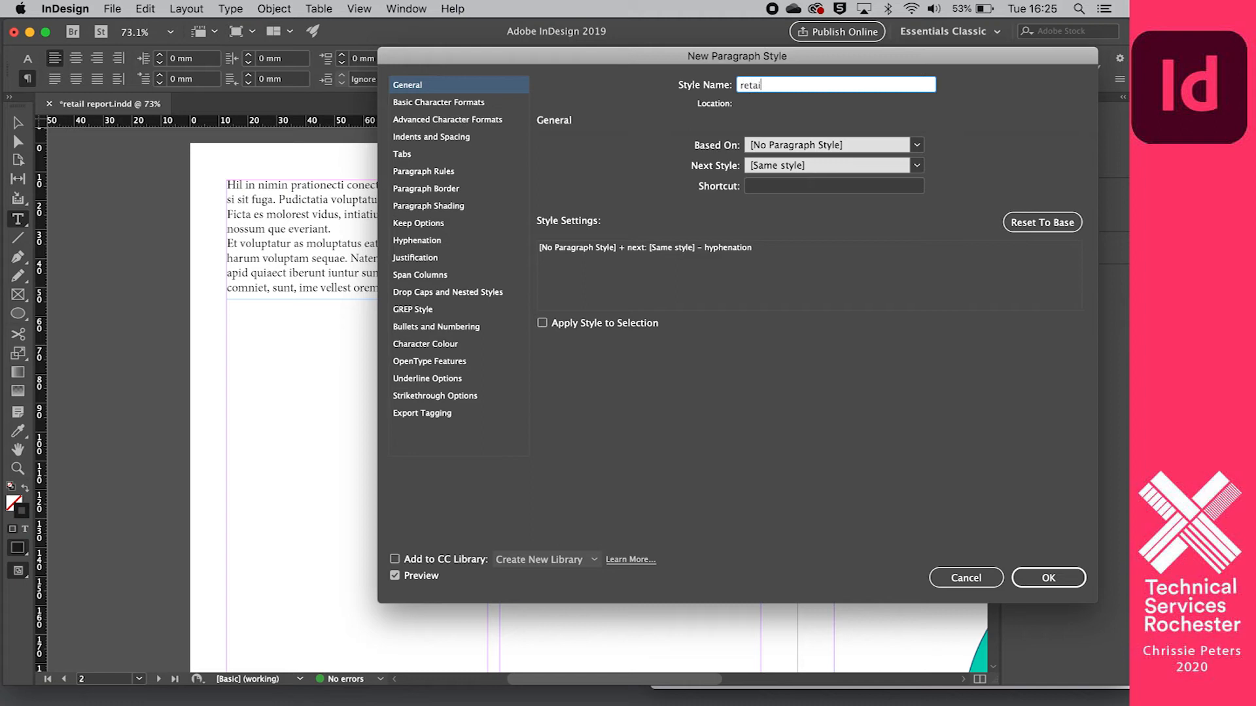
text(l project style)
- Set the new paragraph style's basic character formats to the Calibri font at 15 pt
click(443, 104)
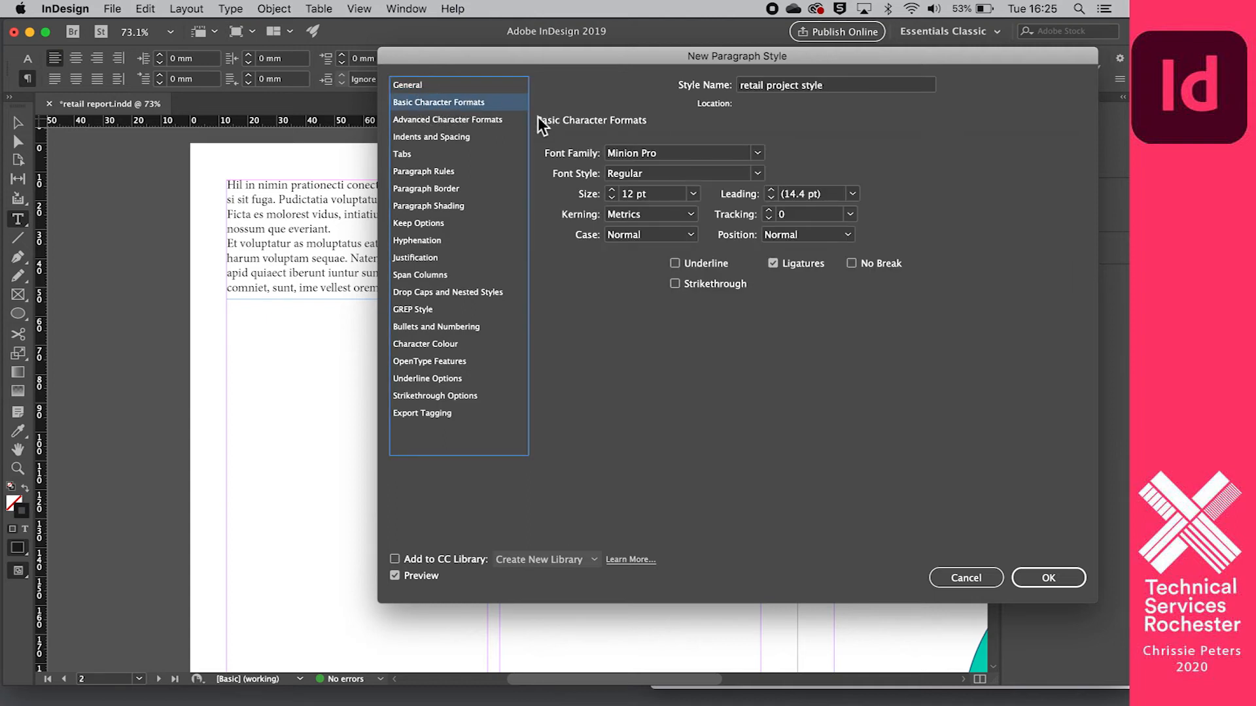
click(756, 155)
scroll(684, 244, down, 15)
scroll(684, 243, up, 15)
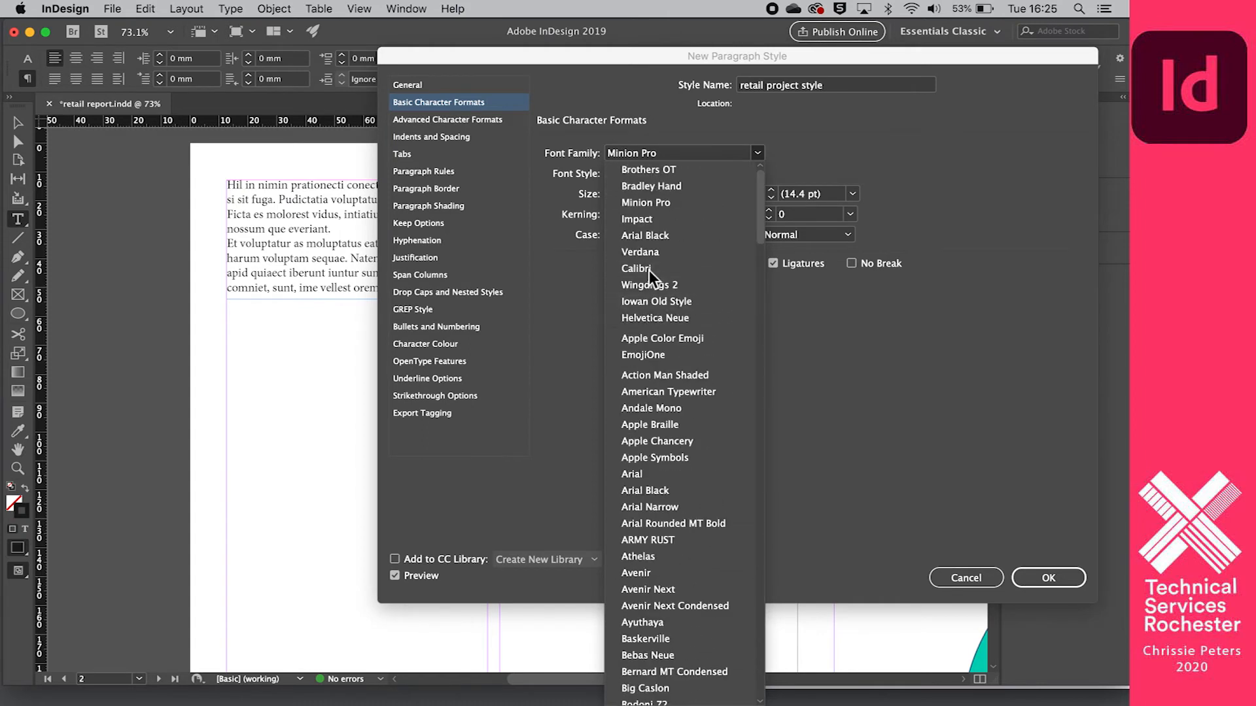
scroll(654, 353, down, 5)
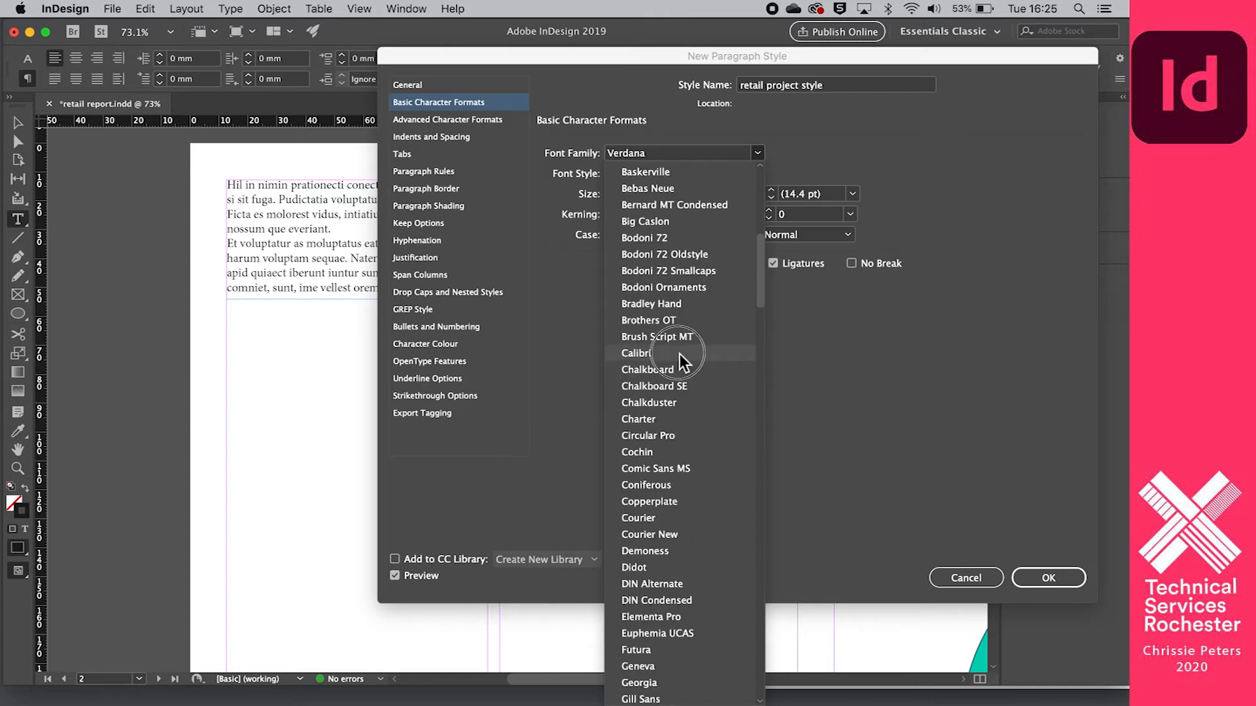
click(680, 355)
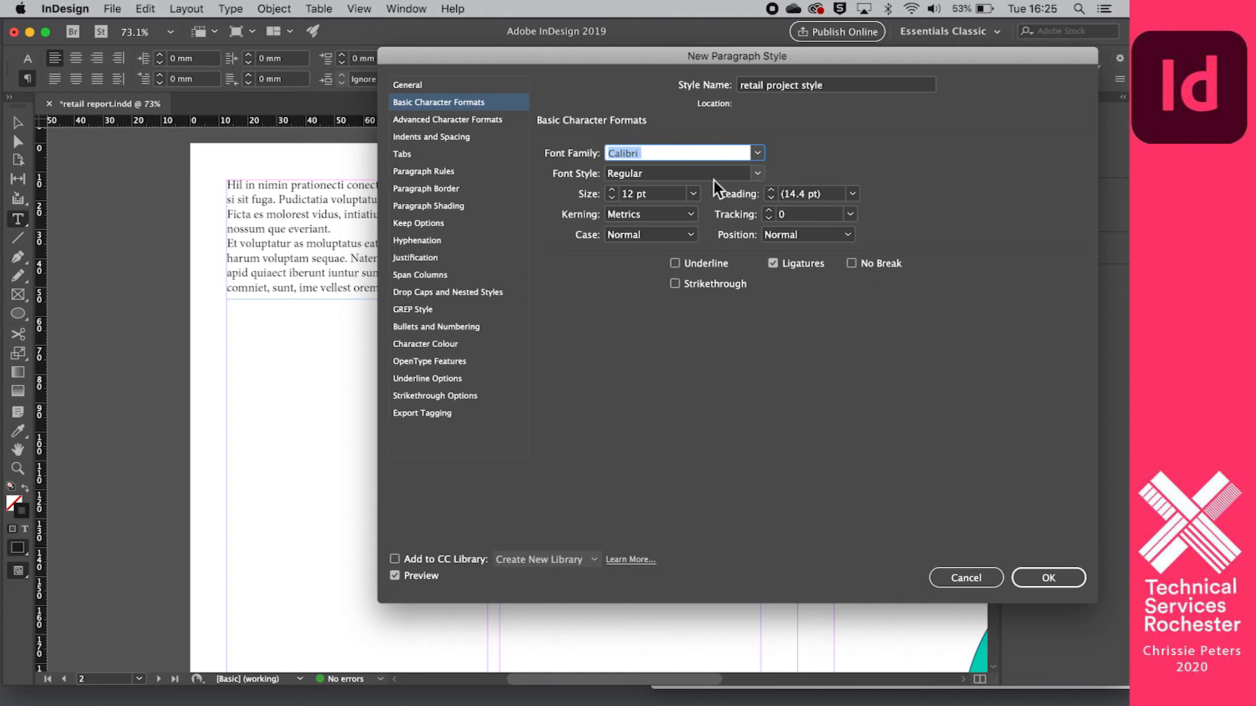
click(611, 190)
click(611, 191)
- Review the style's other option categories, including advanced character formats, indents and spacing, tabs, paragraph rules, shading, border and span columns
click(452, 121)
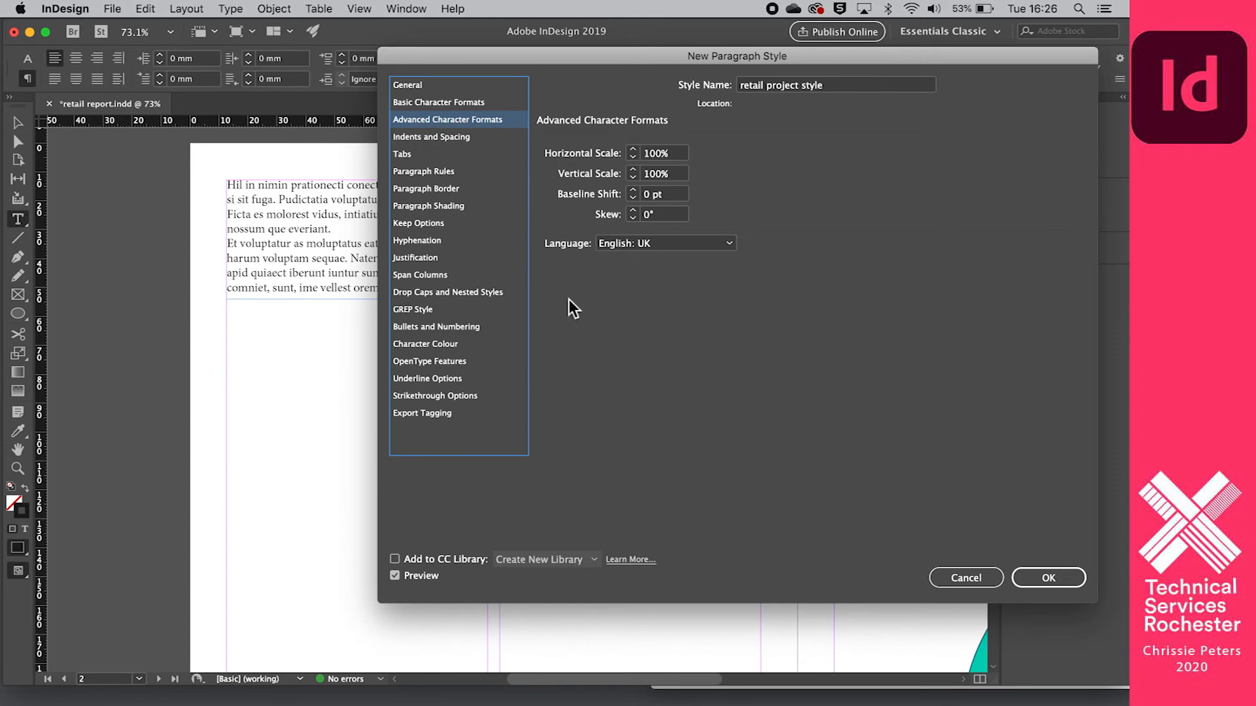
click(426, 138)
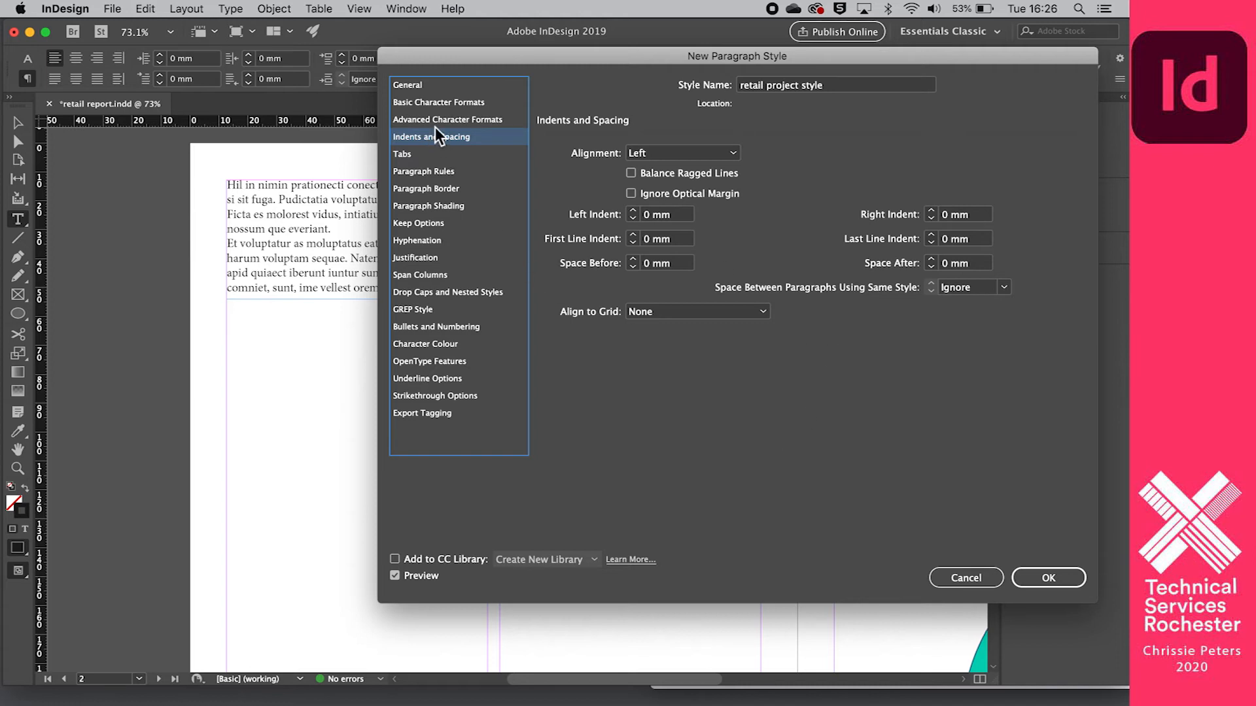
click(427, 153)
click(434, 173)
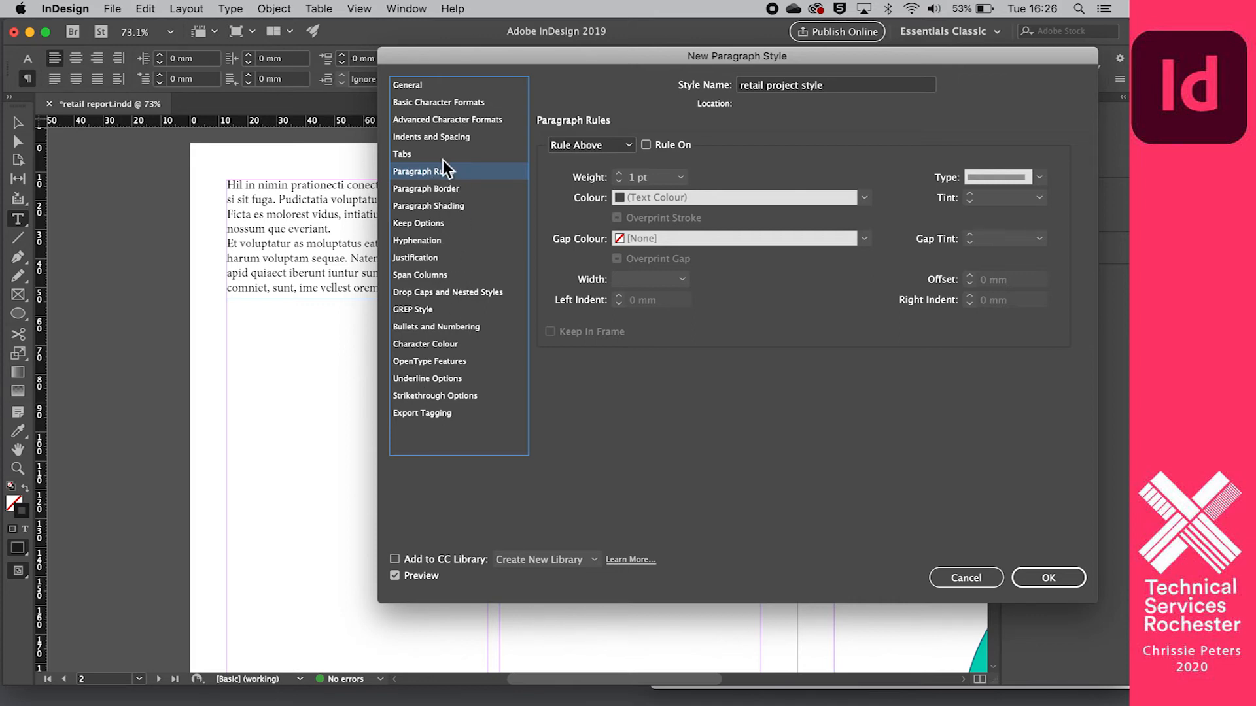
click(455, 208)
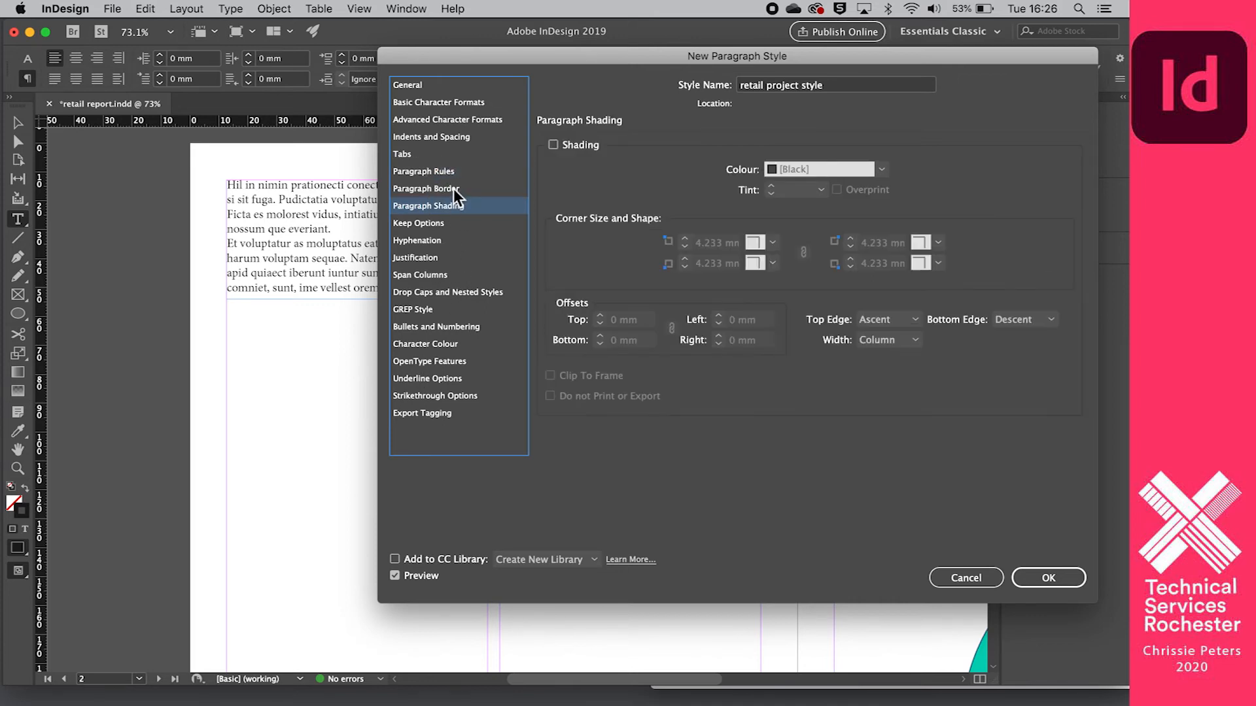
click(452, 185)
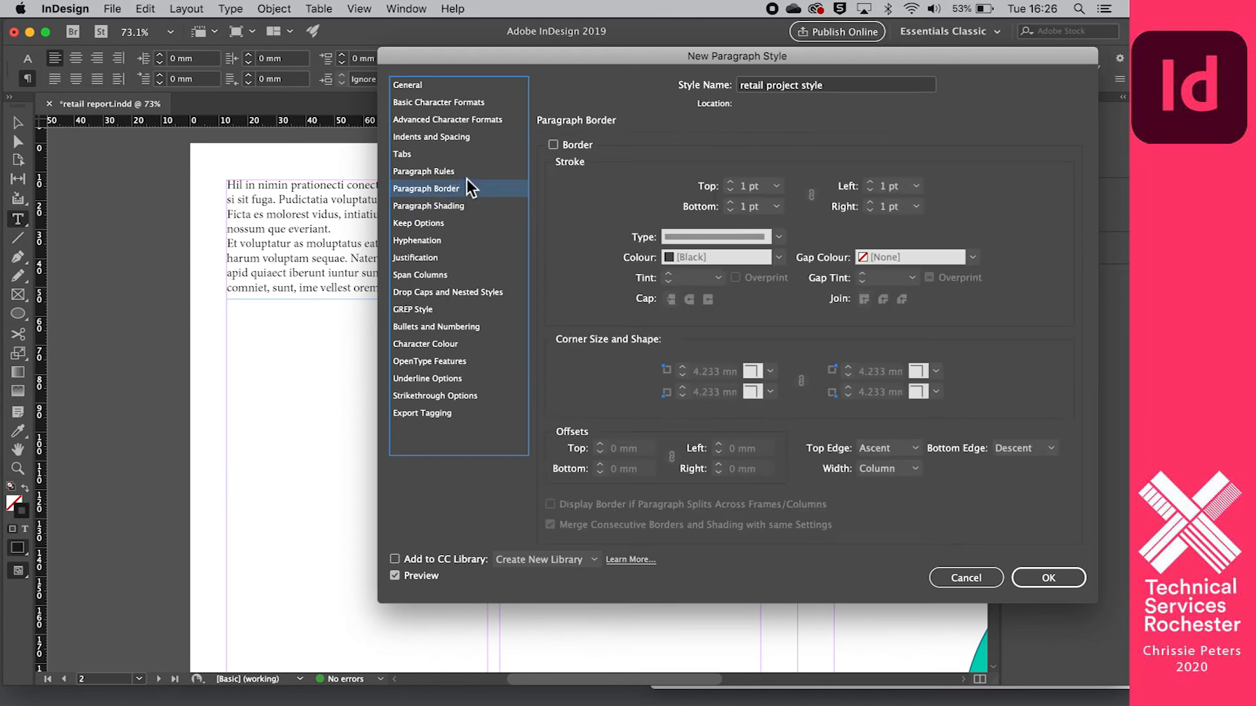
click(456, 101)
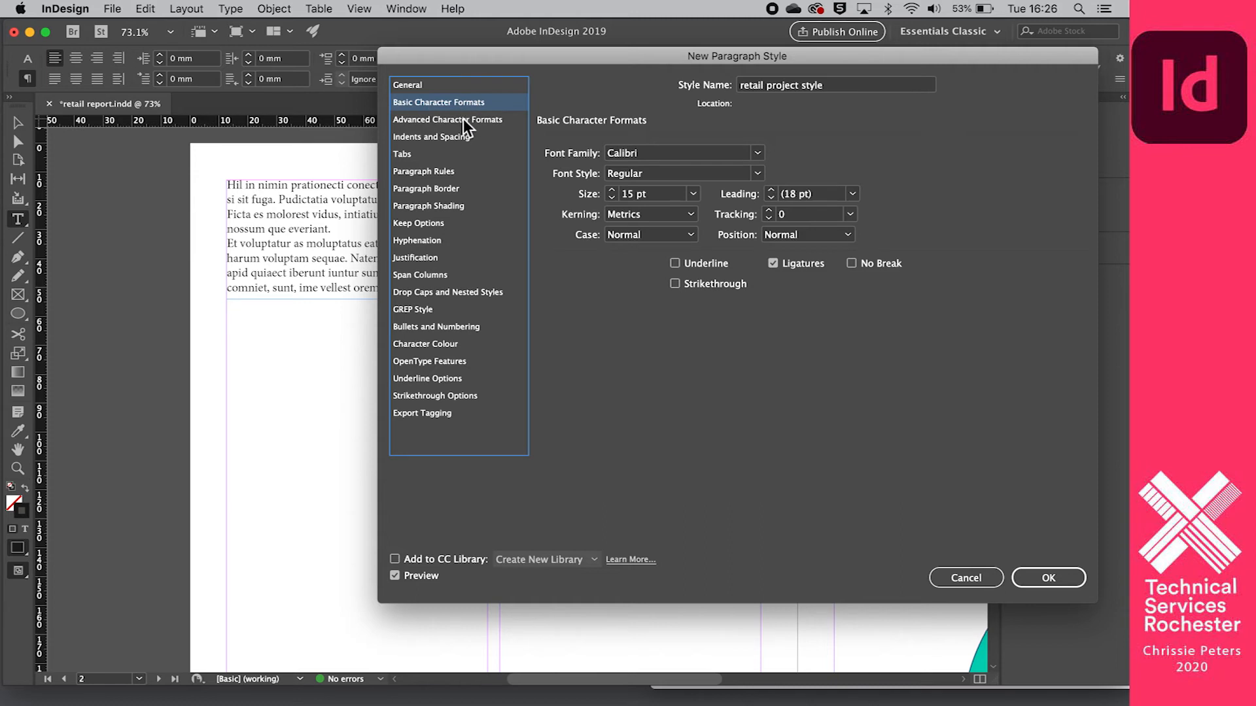
click(468, 119)
click(469, 137)
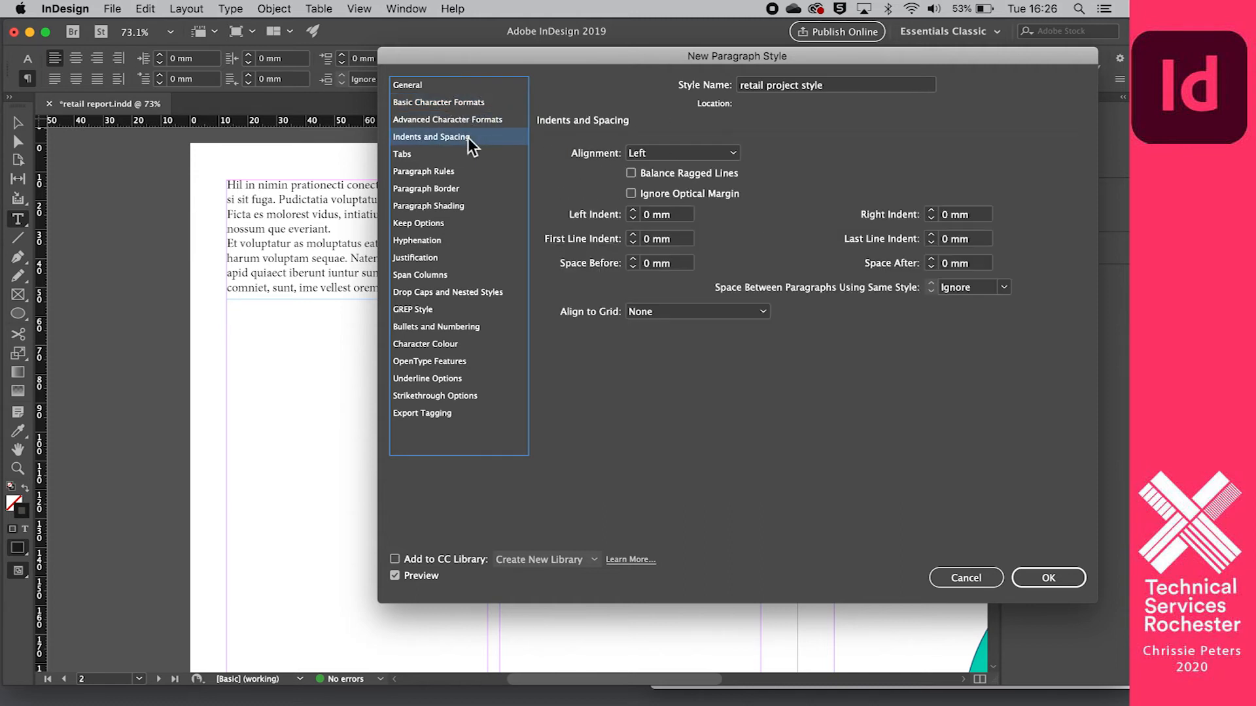
click(469, 277)
- Set the style's character colour to magenta C=0 M=100 Y=0 K=0 and save the paragraph style
click(427, 345)
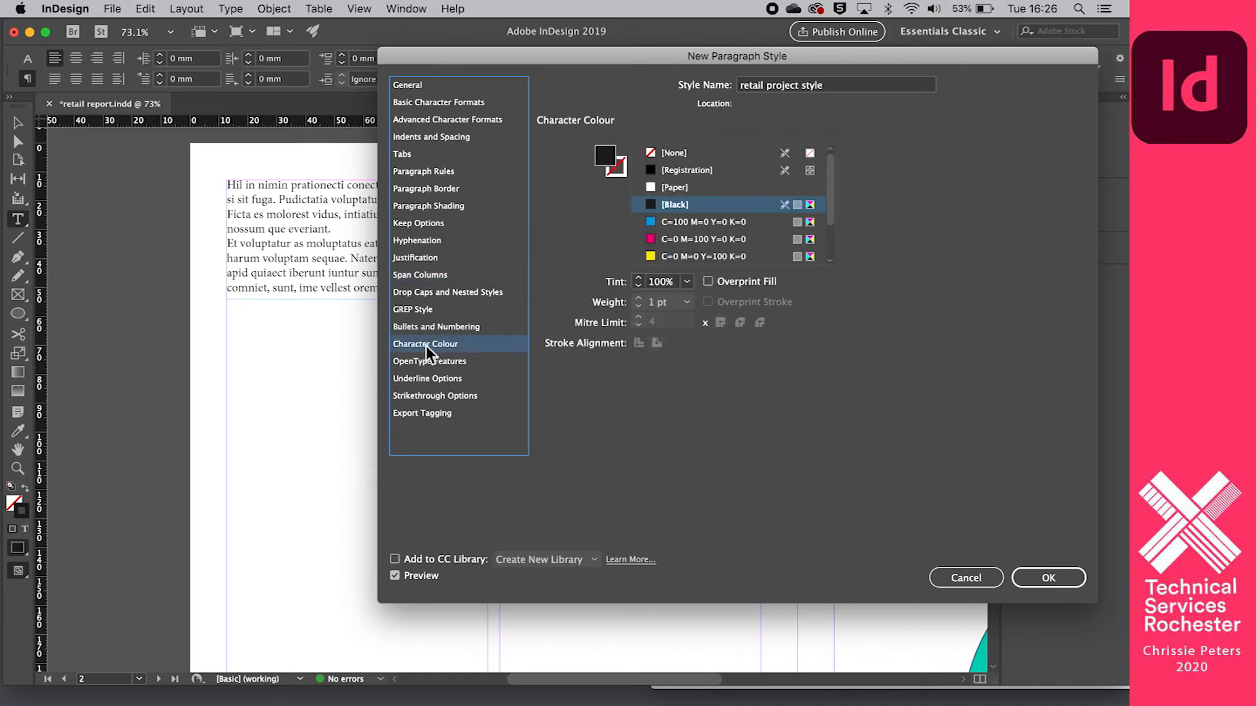
click(650, 226)
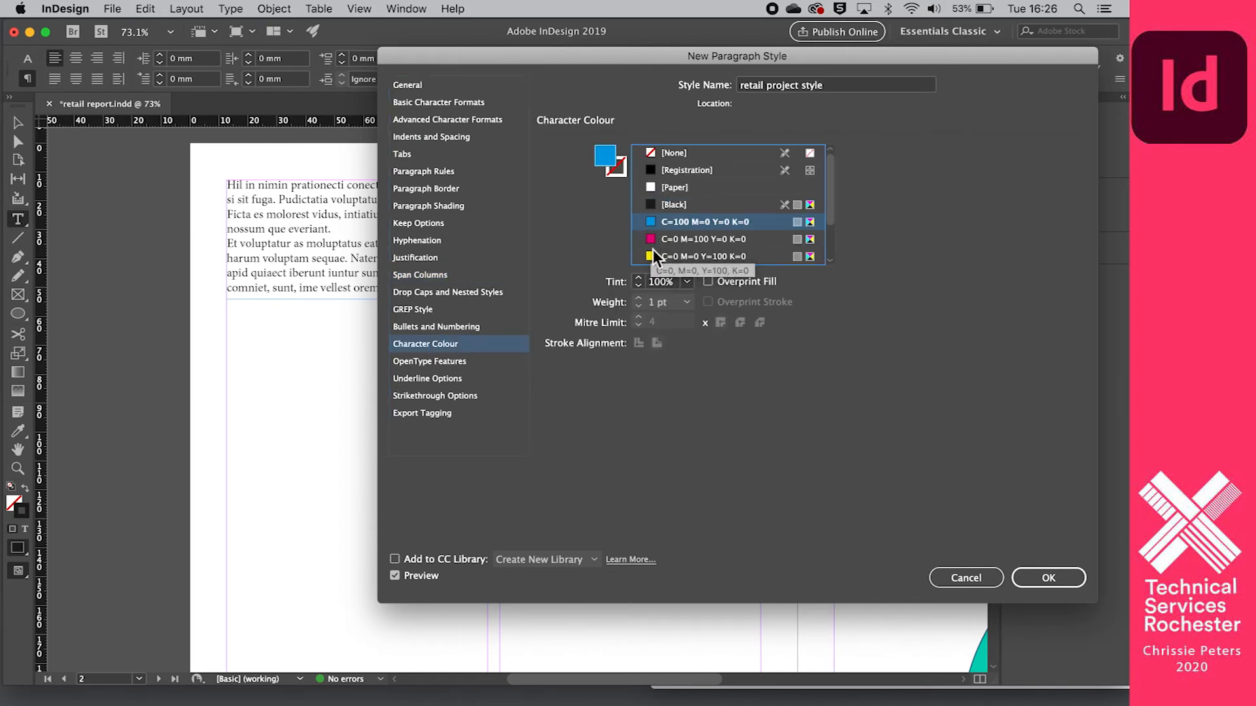
click(674, 240)
click(1055, 579)
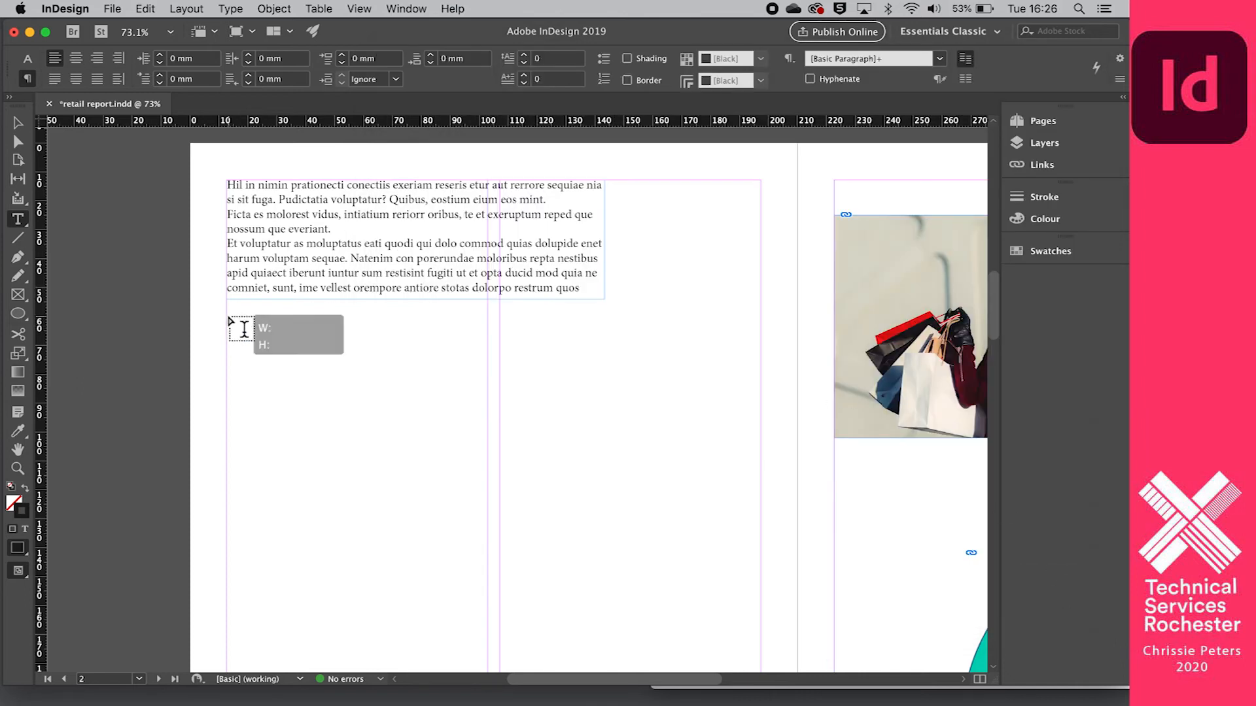
- With "retail project style" active, draw a text frame about 128 x 48 mm below the first one and fill it with placeholder text
click(940, 58)
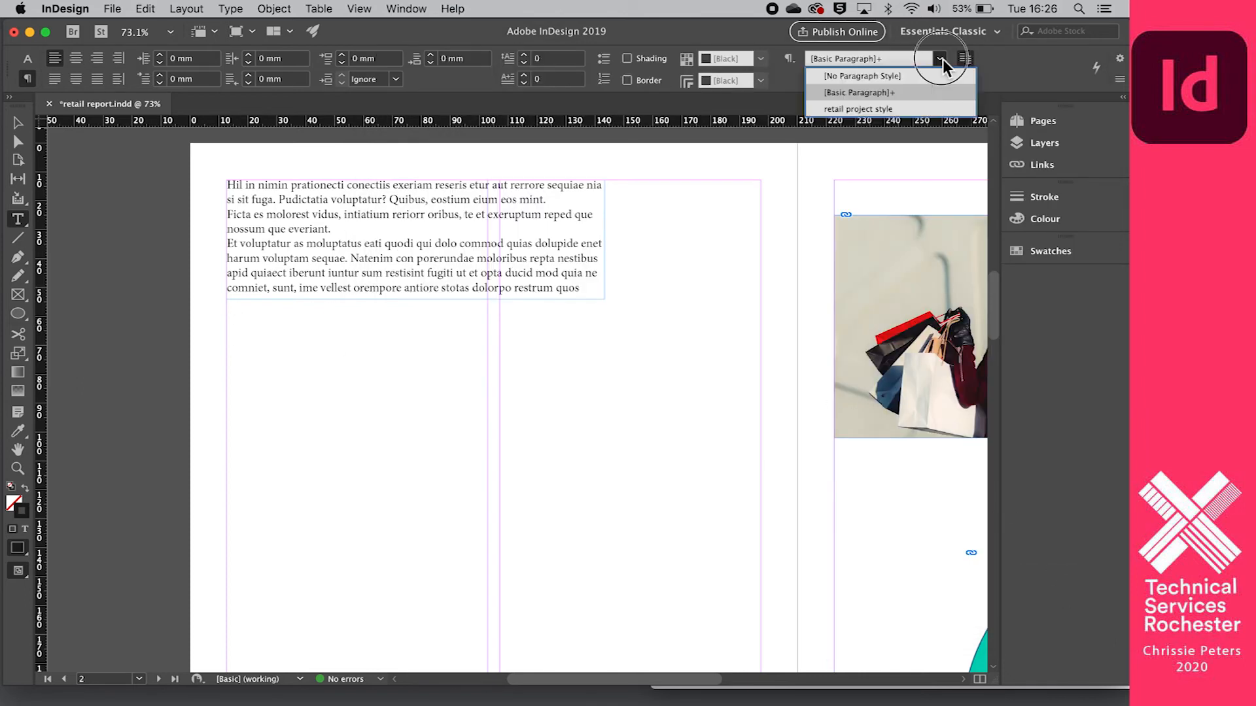
click(857, 109)
drag(230, 329, 602, 466)
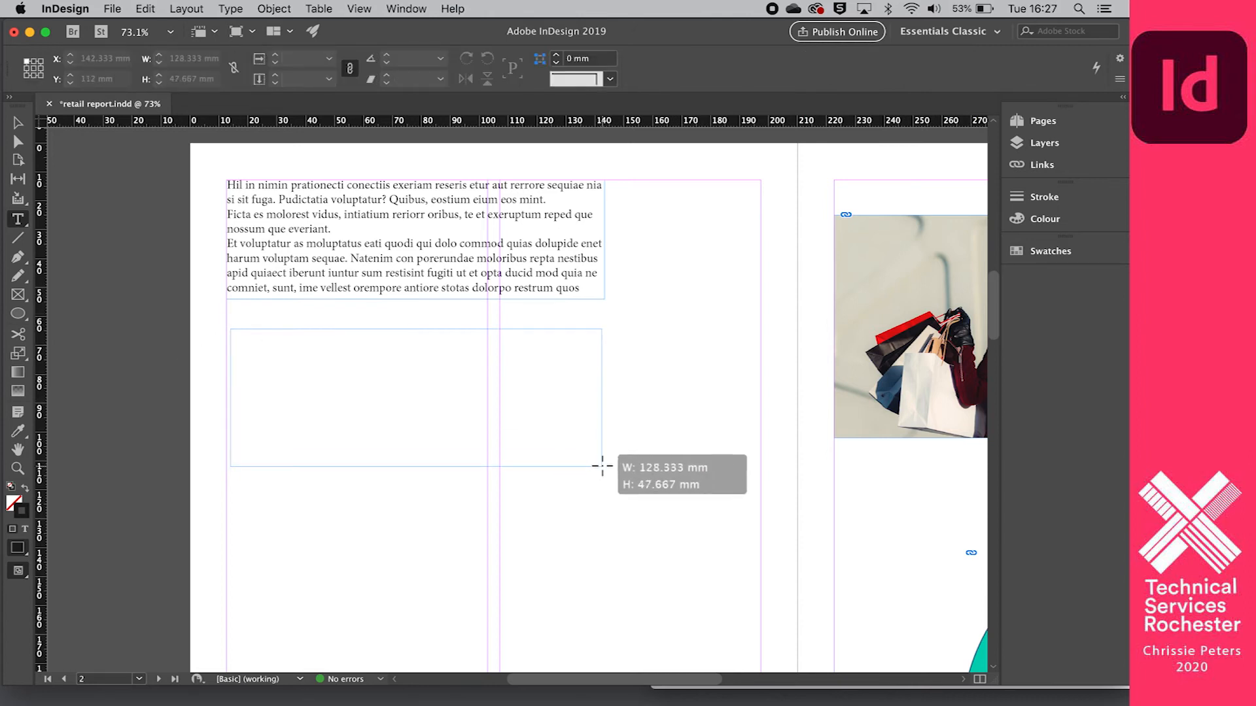
click(190, 8)
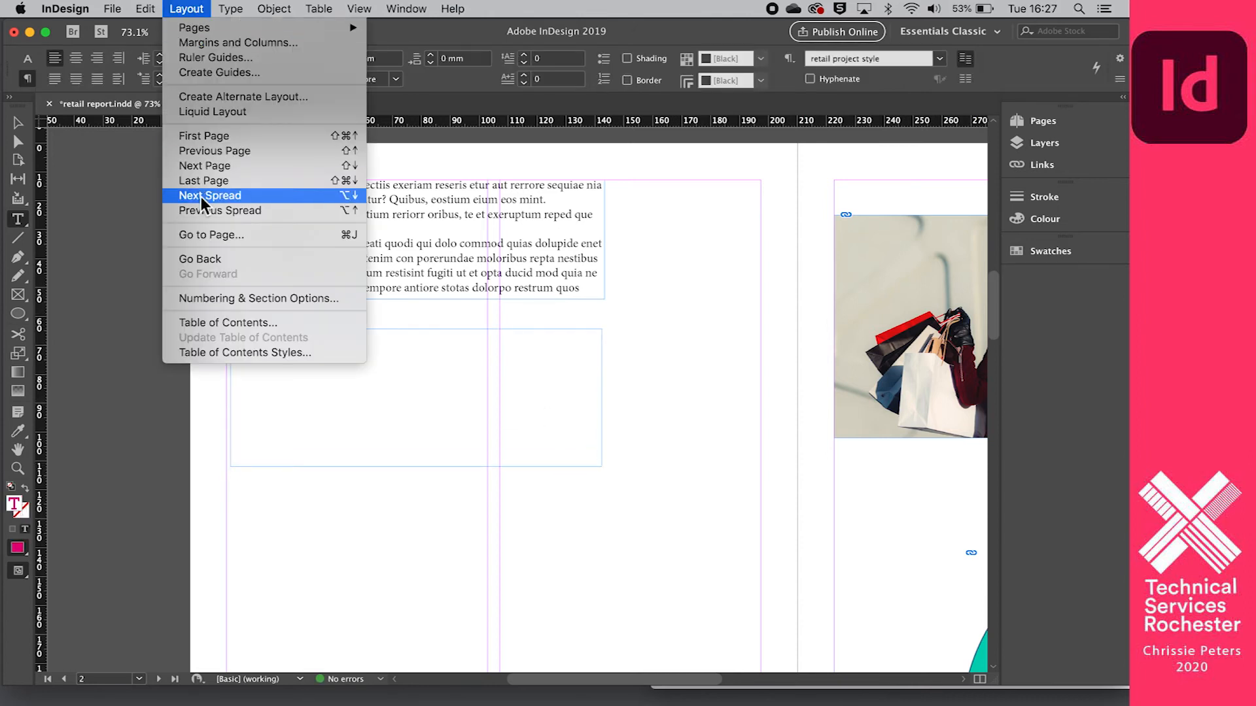
mouse_move(230, 8)
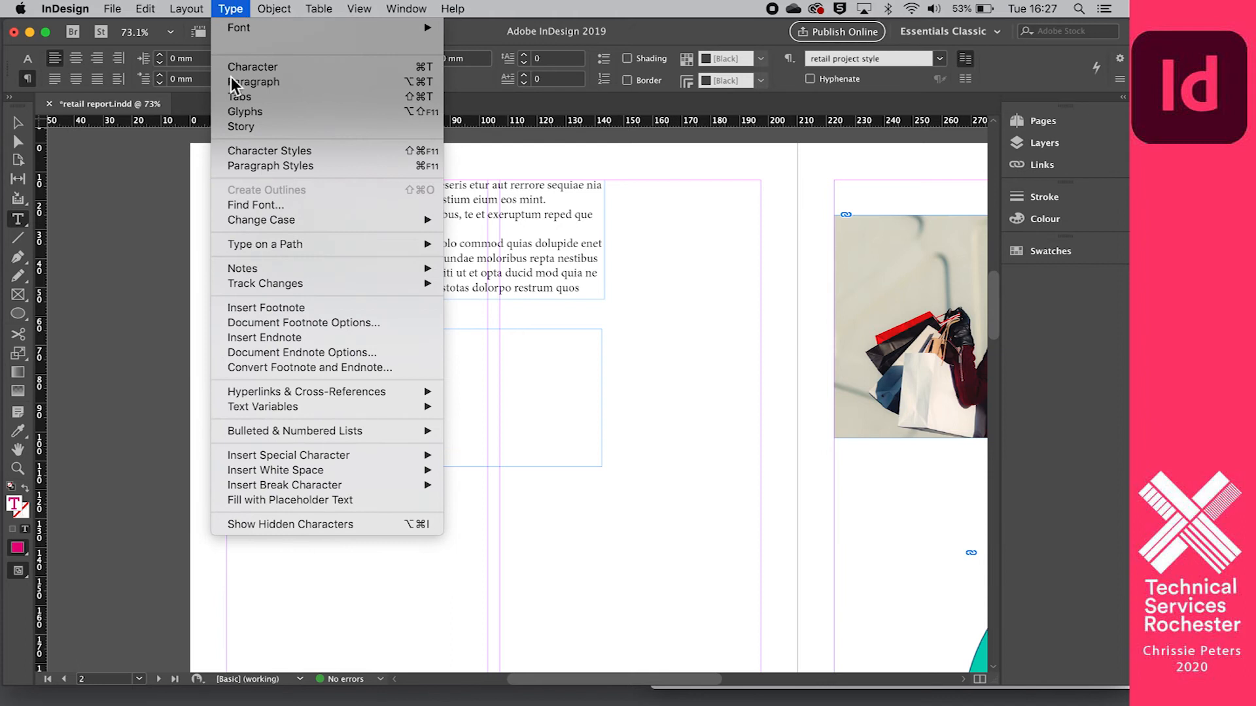
click(301, 501)
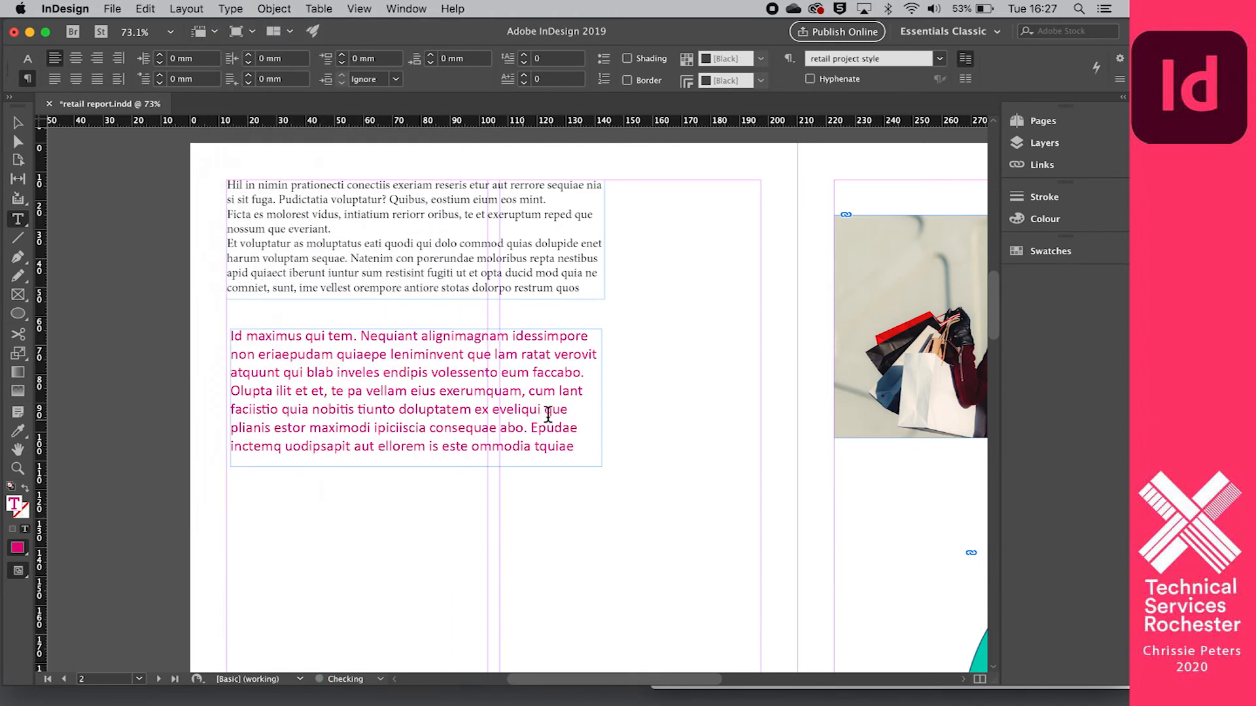
click(702, 463)
- Draw another text frame further down page 2, below the magenta text, and fill it with placeholder text
scroll(701, 461, down, 5)
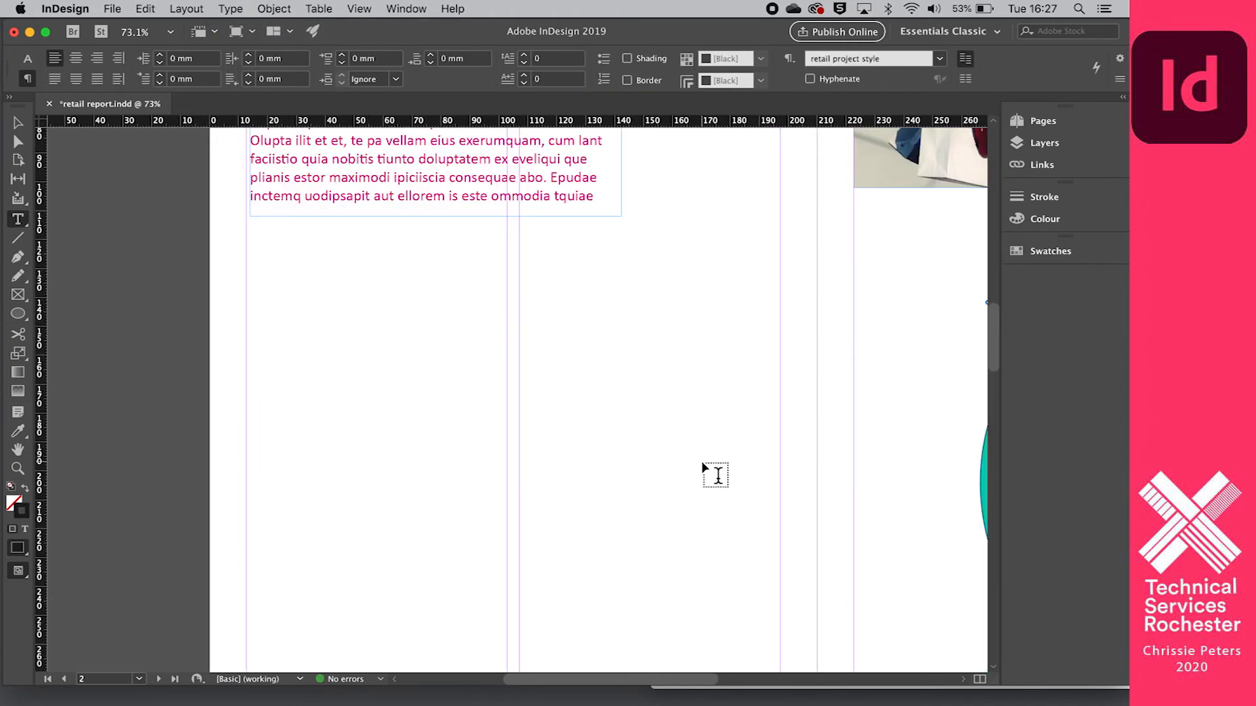
drag(359, 282, 654, 412)
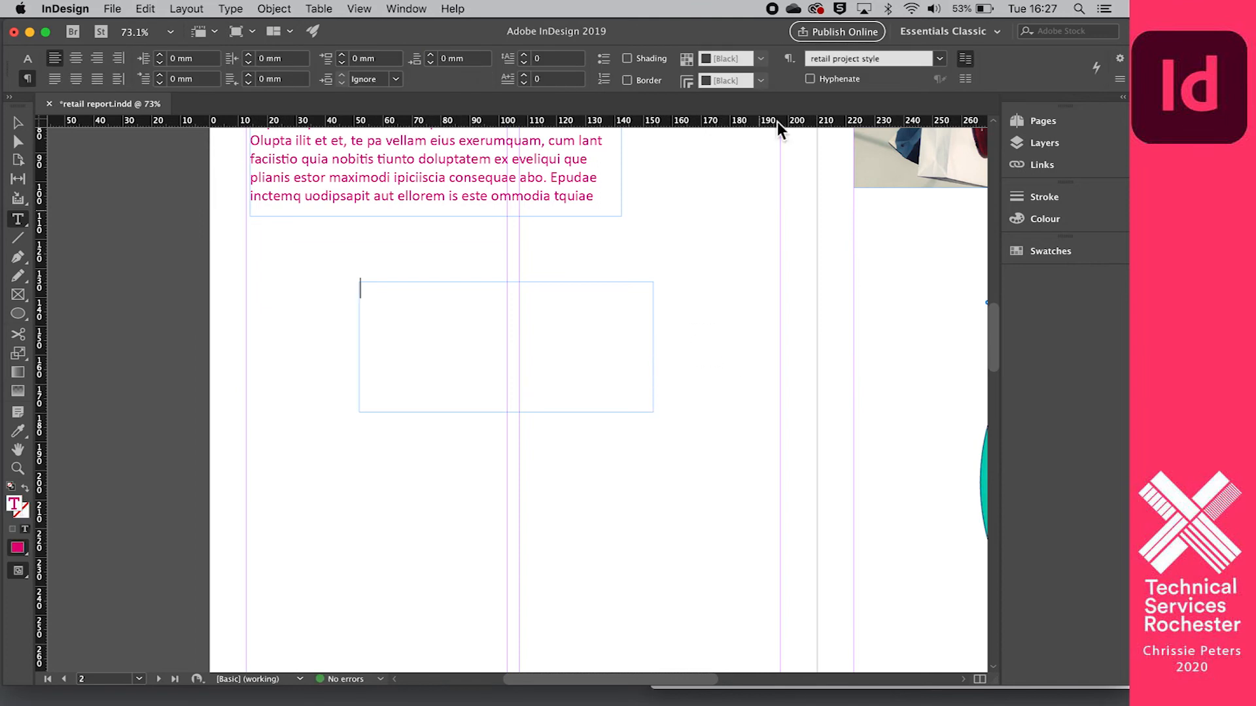
click(188, 9)
mouse_move(252, 13)
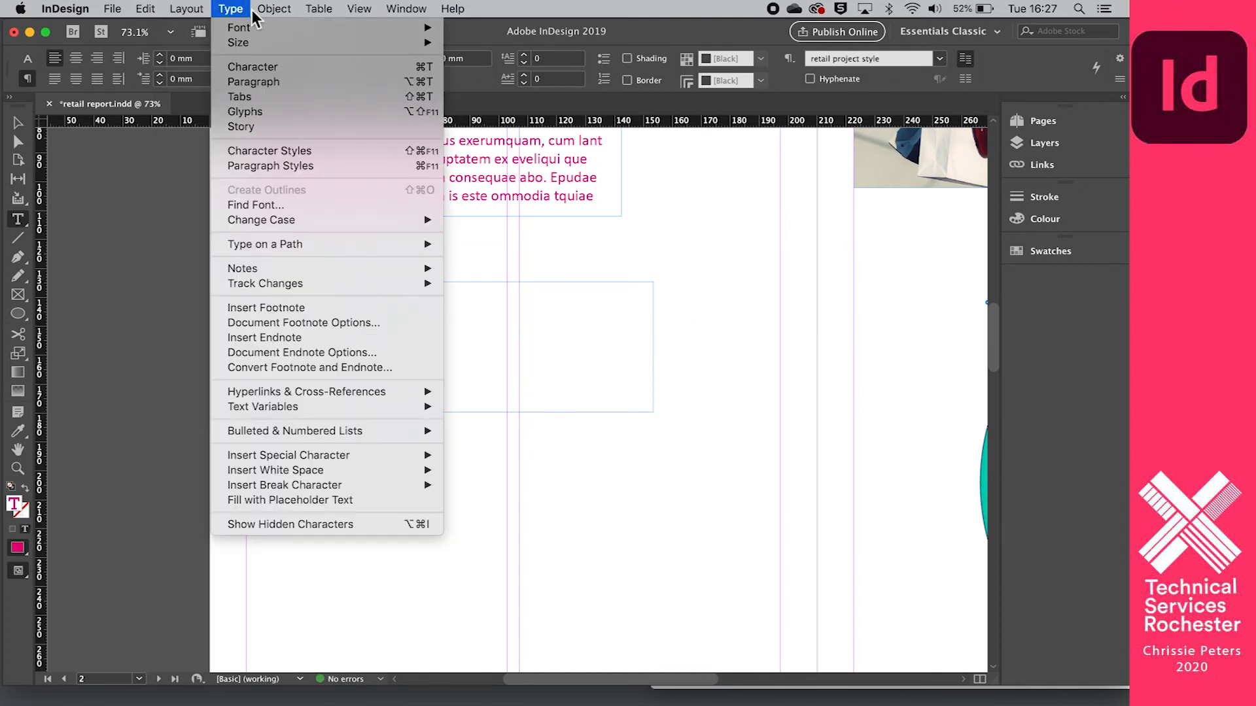
click(298, 501)
- Change the font of all the text in the third frame on page 2 to Impact
scroll(726, 615, up, 5)
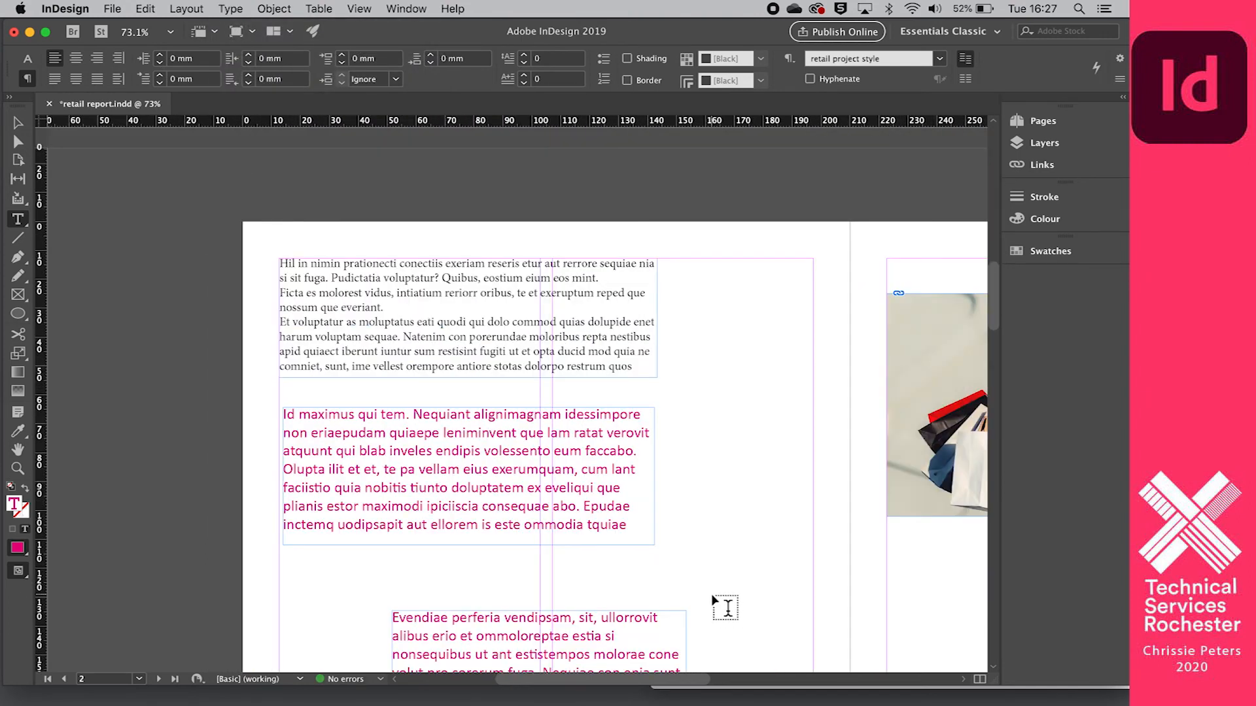
scroll(715, 601, down, 4)
scroll(513, 540, up, 4)
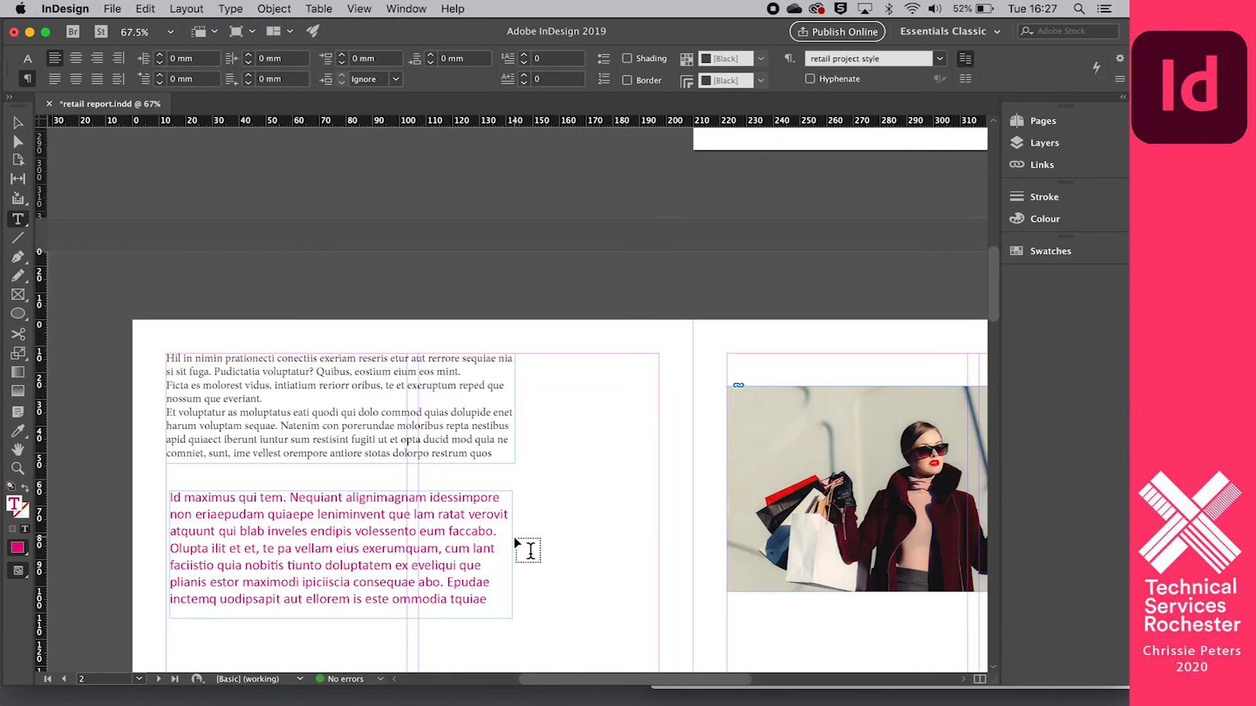
scroll(529, 551, down, 8)
drag(540, 417, 270, 313)
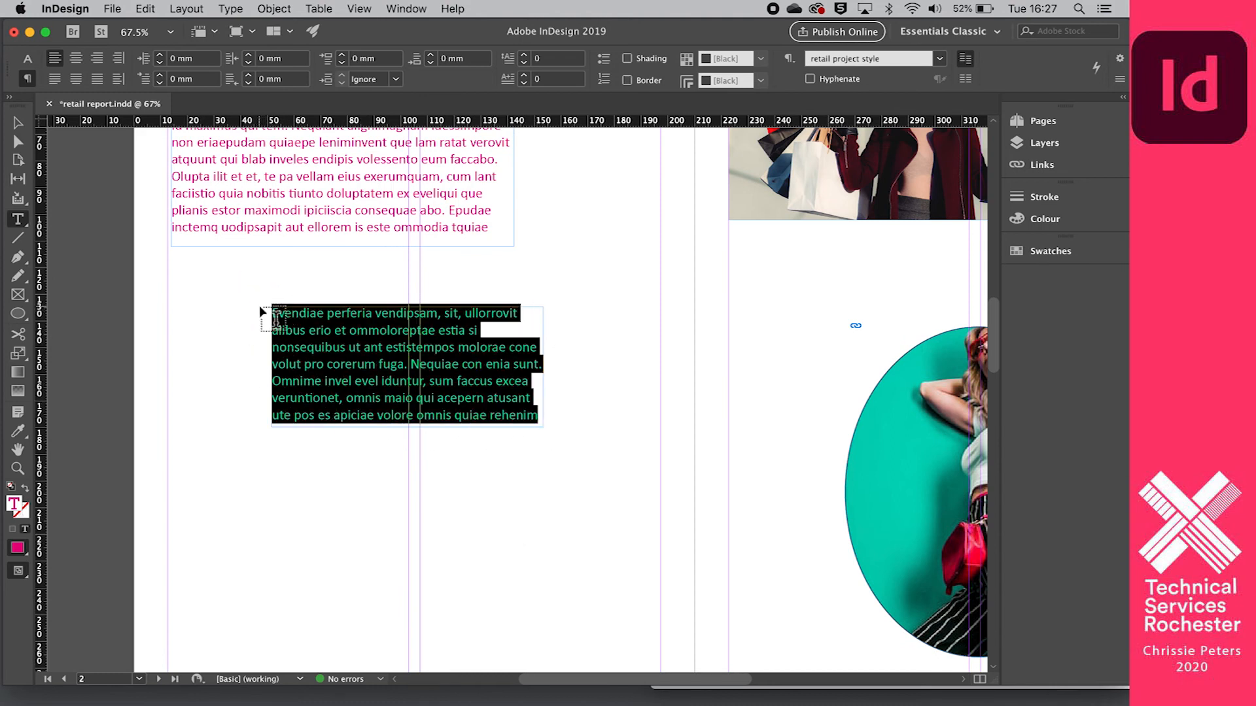
click(27, 58)
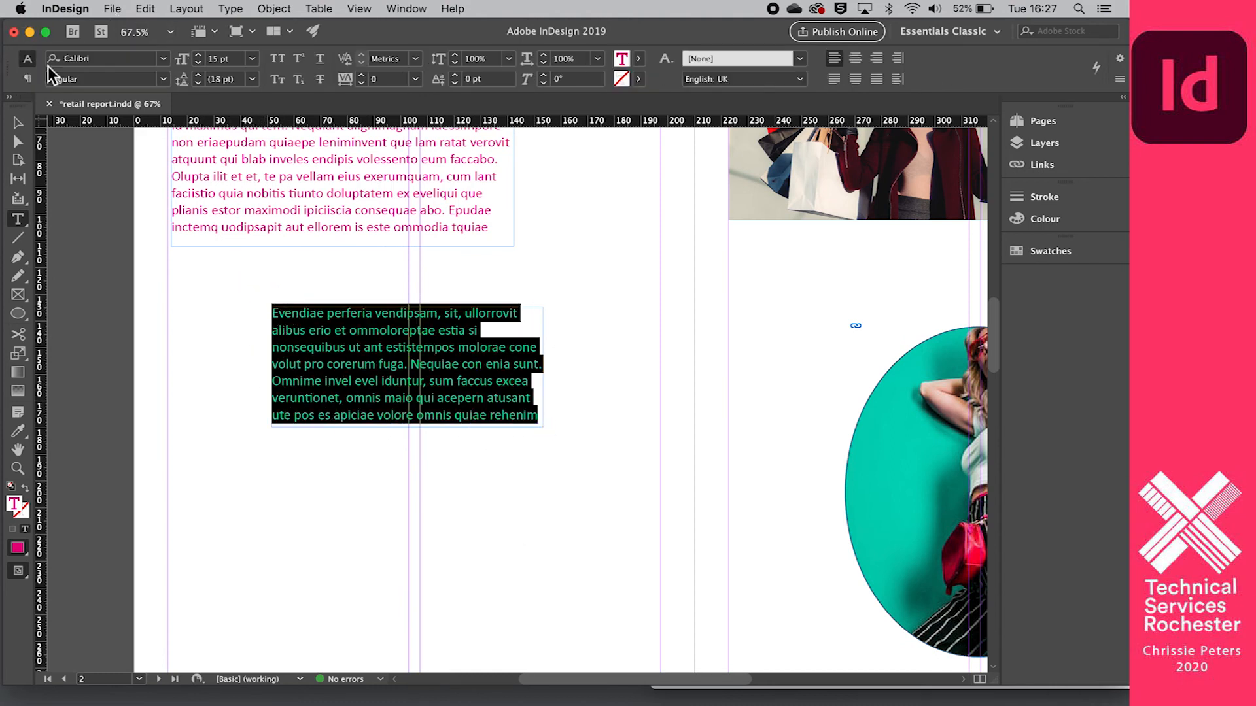
click(162, 59)
click(98, 178)
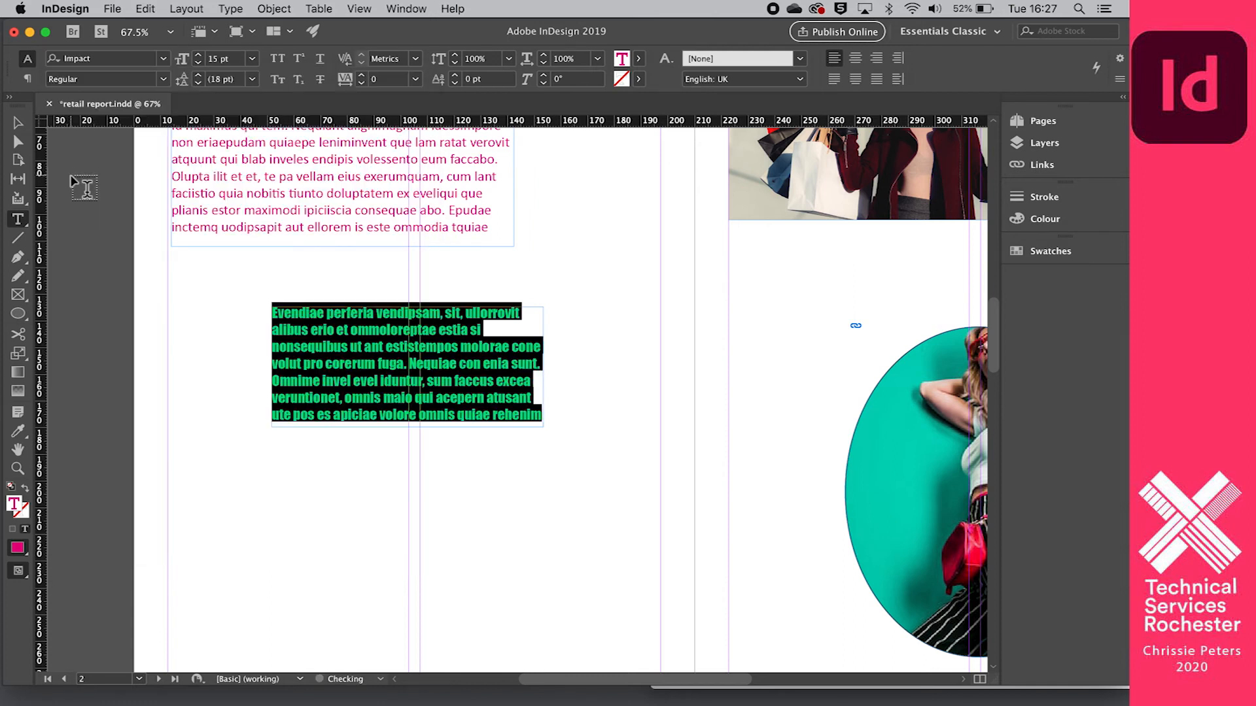
- Recolour the Impact text from magenta to a dark navy blue with the Colour Picker
double_click(623, 56)
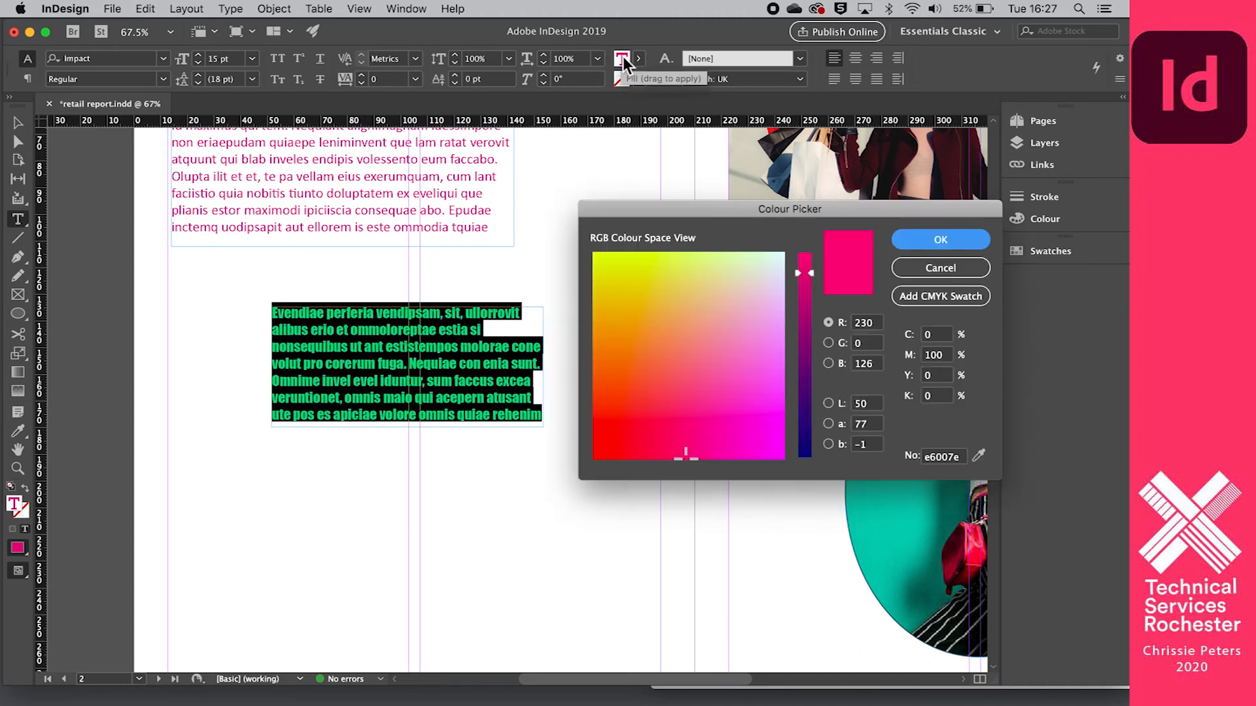
click(807, 429)
click(906, 243)
click(575, 330)
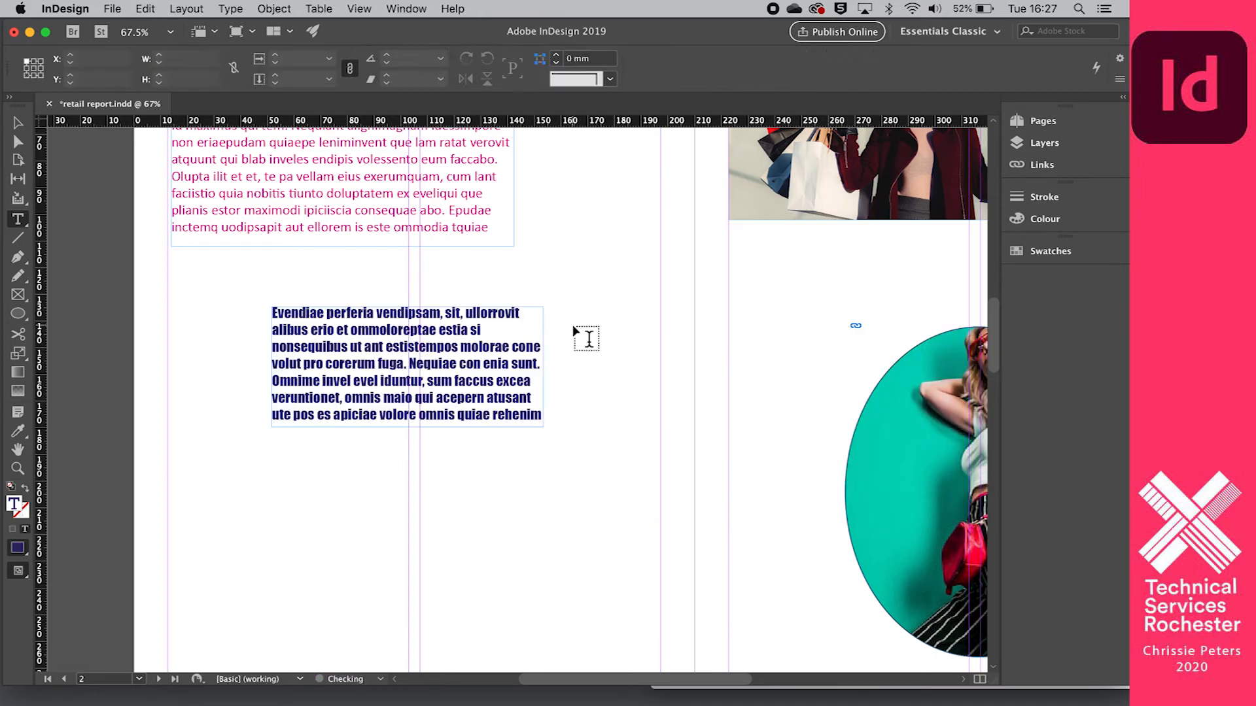
- Draw a wider text frame below the navy Impact text and fill it with placeholder text
scroll(456, 332, up, 3)
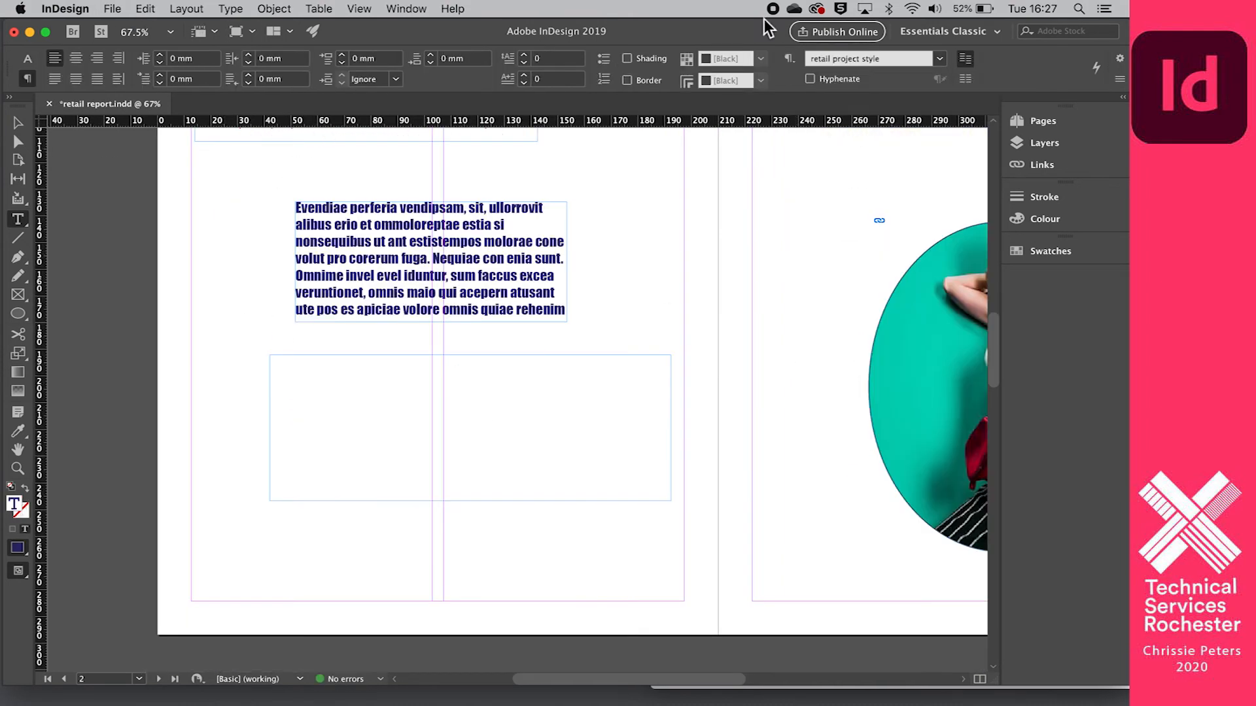
click(145, 9)
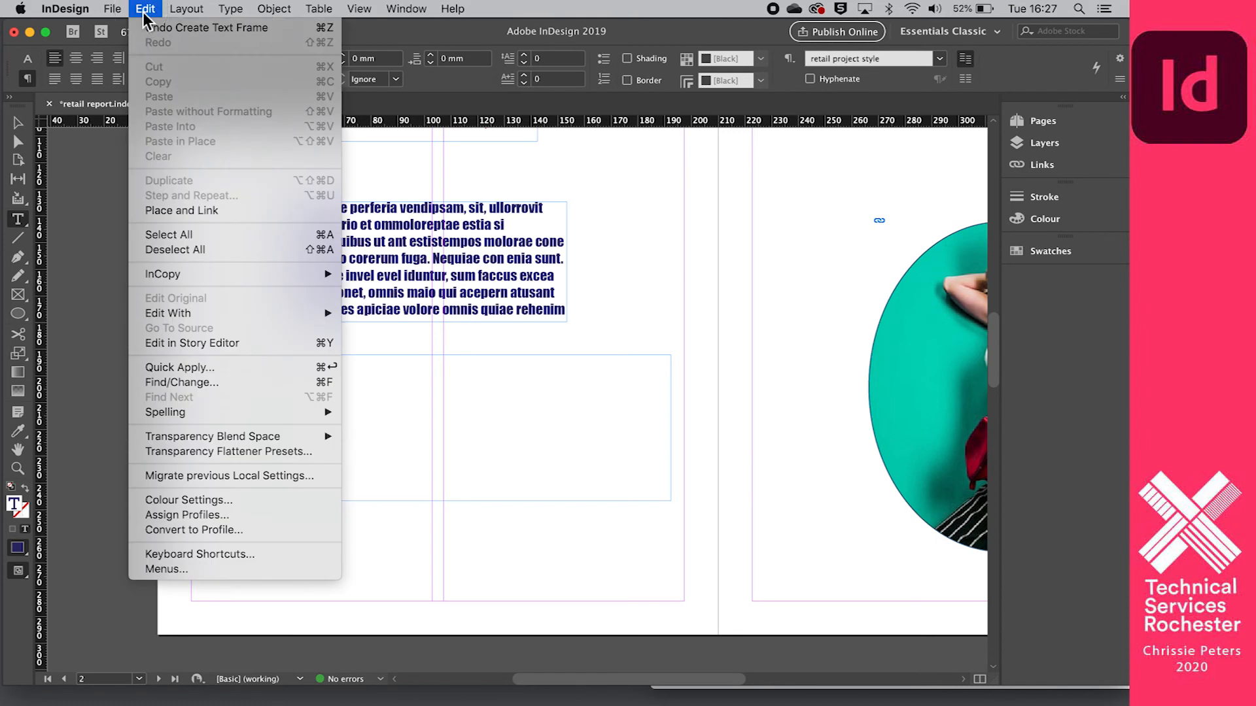
mouse_move(230, 9)
mouse_move(325, 411)
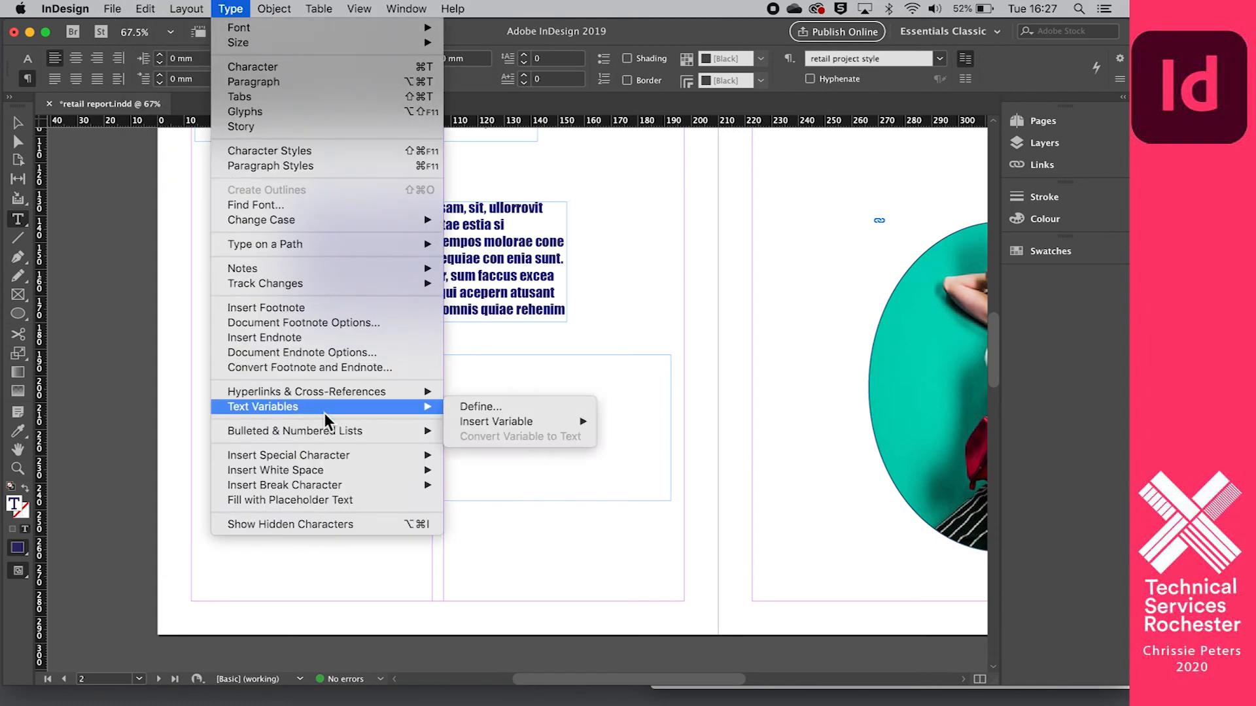
click(324, 499)
click(609, 568)
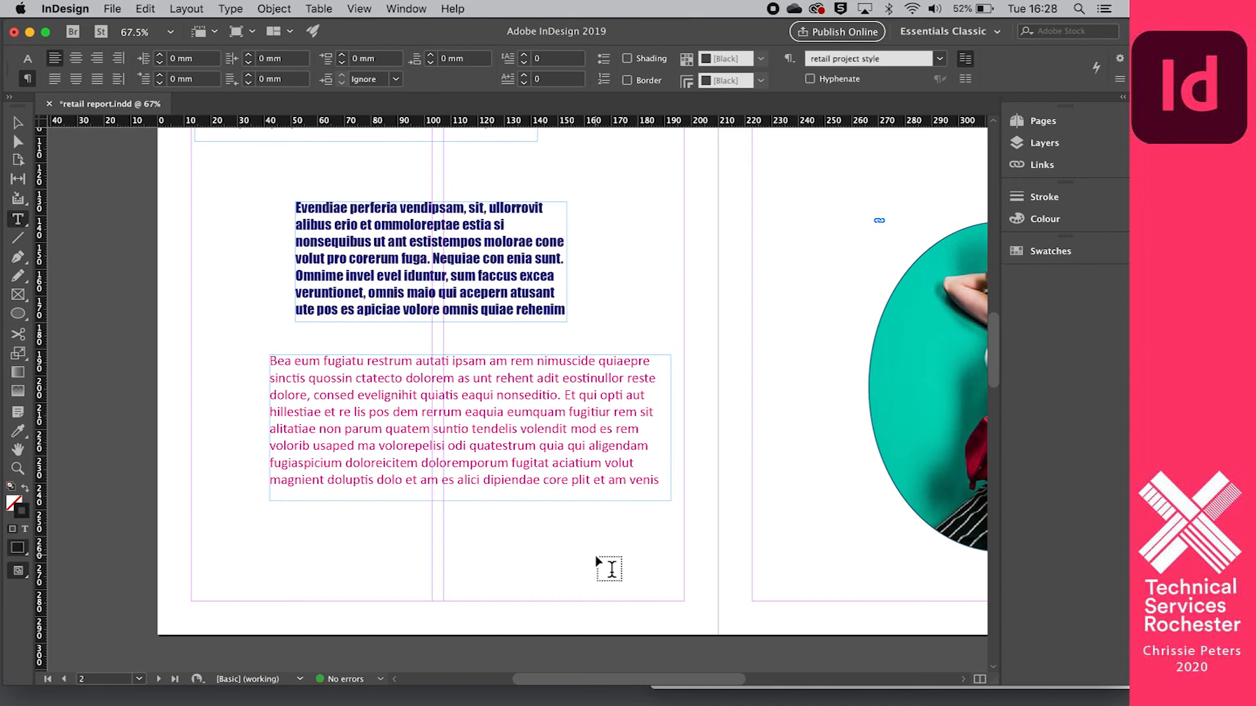
- Delete the original frame of black placeholder text at the upper margin of page 2
scroll(608, 568, down, 5)
scroll(609, 568, up, 7)
scroll(566, 530, down, 1)
scroll(566, 531, down, 1)
scroll(566, 531, up, 4)
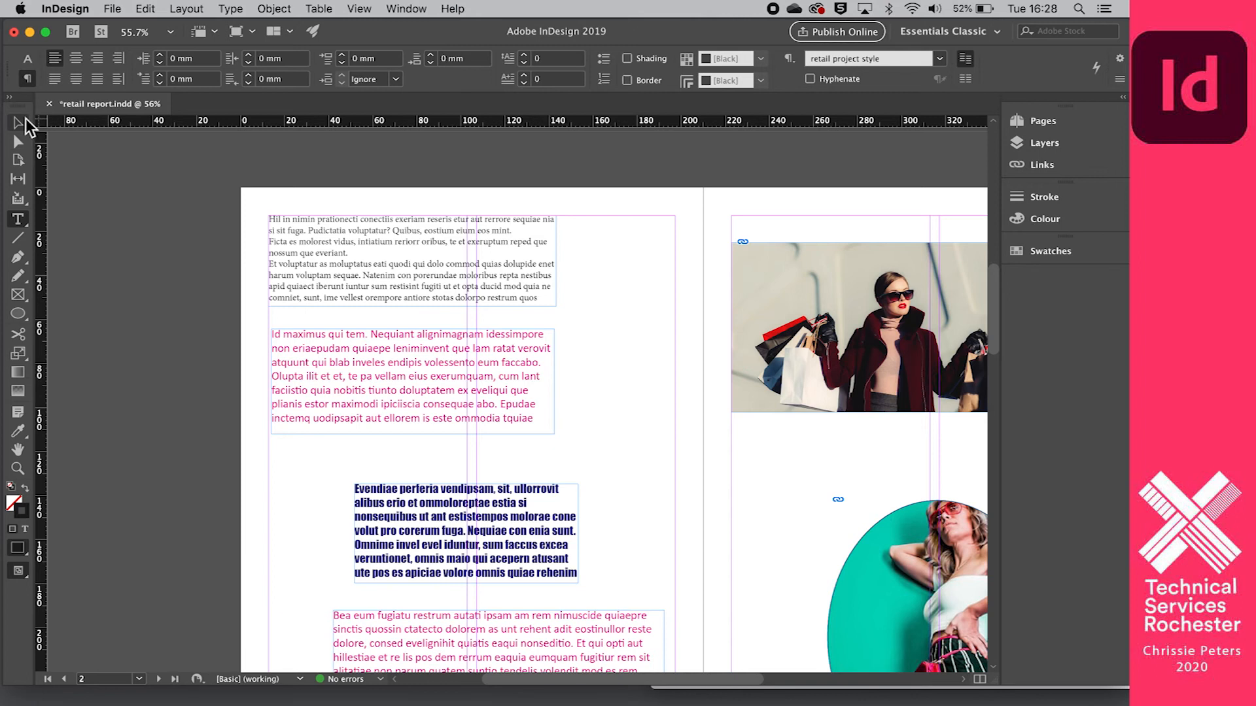
click(20, 123)
key(Delete)
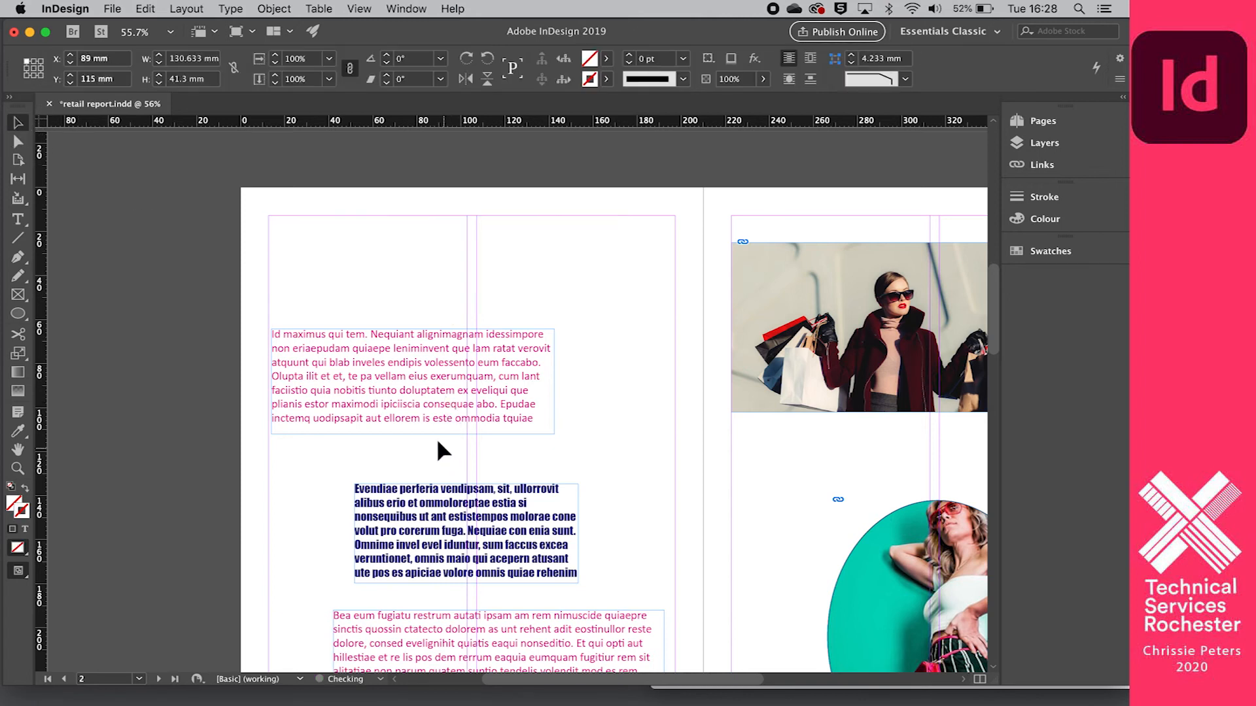
- Delete the navy Impact text frame and the two remaining magenta text frames from page 2
click(456, 500)
key(Delete)
scroll(452, 492, down, 5)
click(407, 370)
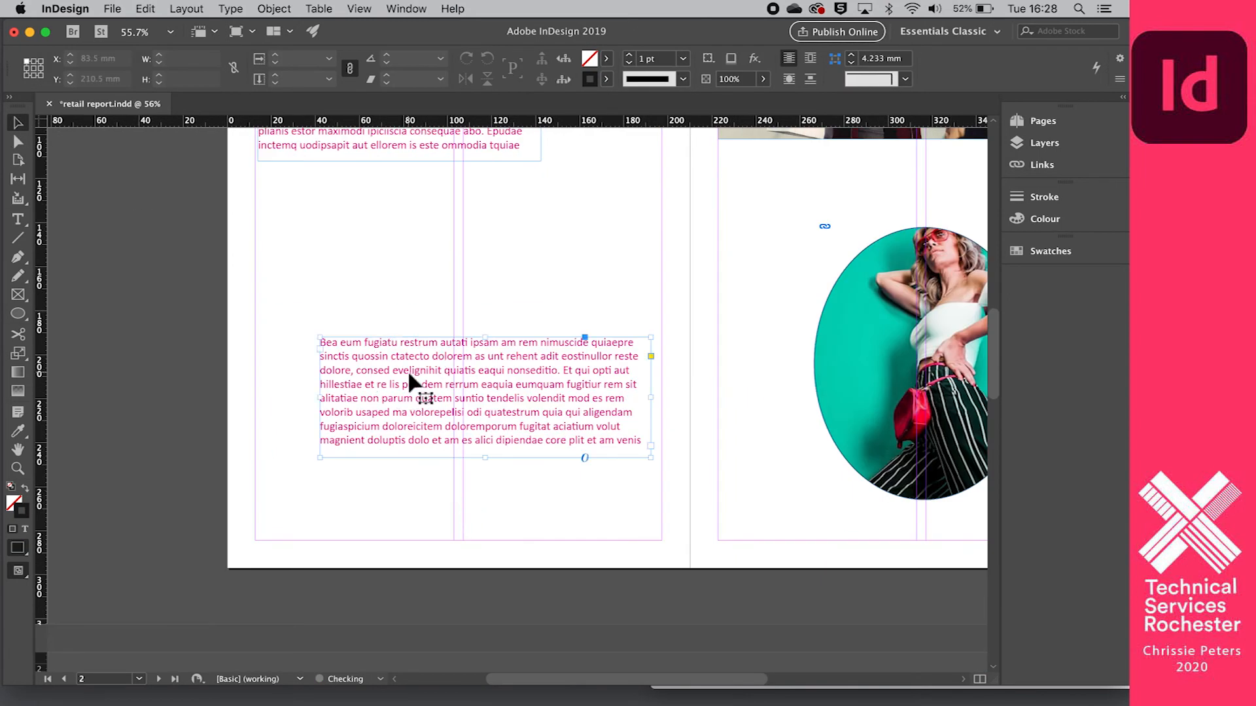
key(Delete)
scroll(408, 367, up, 4)
click(406, 379)
key(Delete)
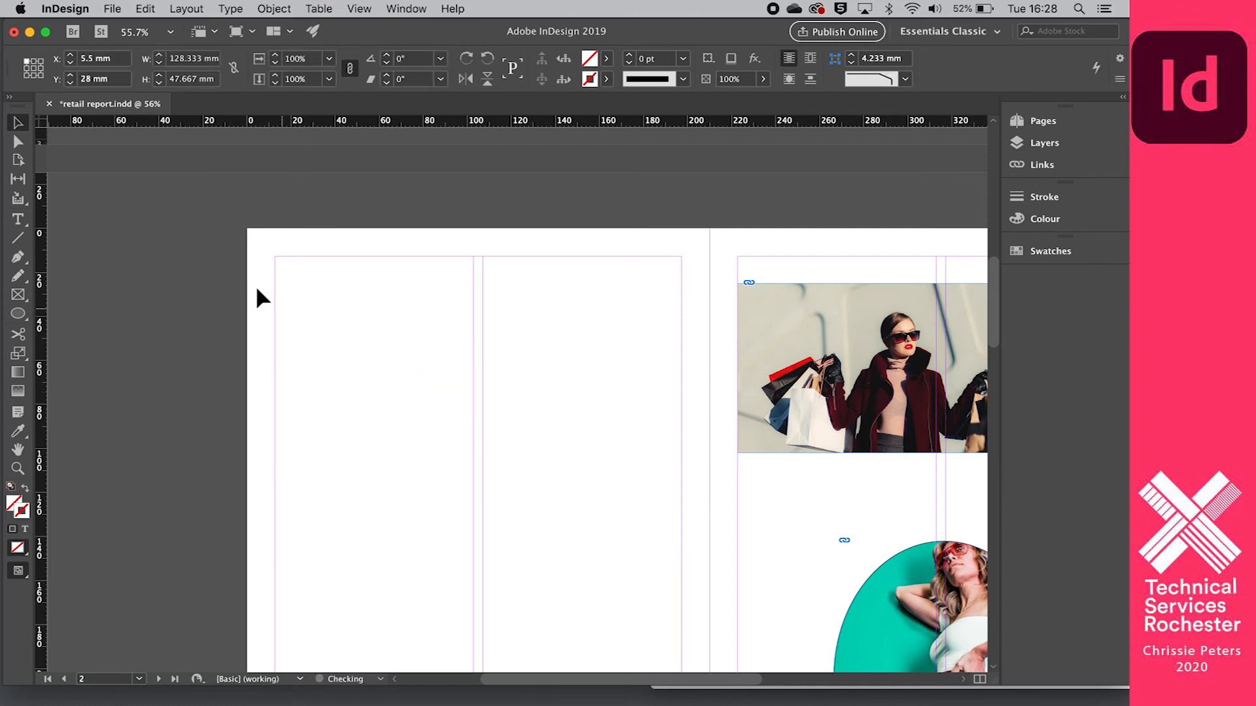
- Draw a text frame about 164 by 84 mm from page 2's upper-left margin corner and fill it with placeholder text
scroll(462, 332, down, 2)
scroll(462, 332, right, 2)
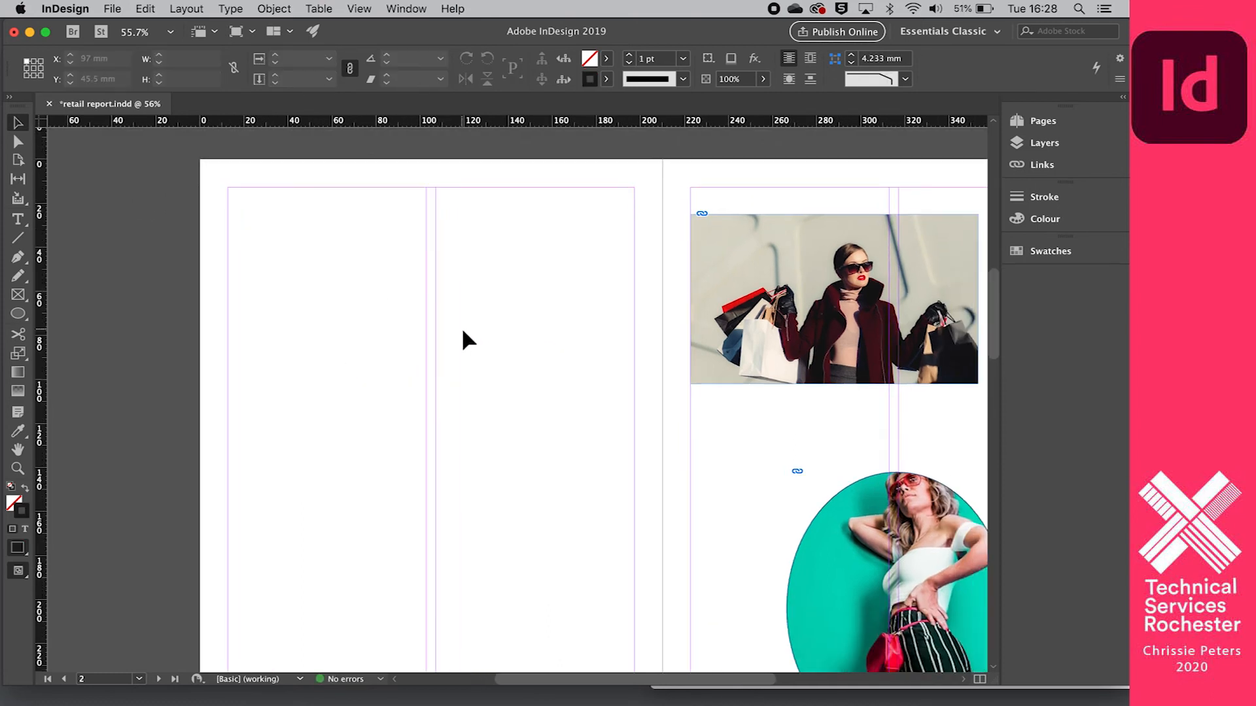
click(18, 222)
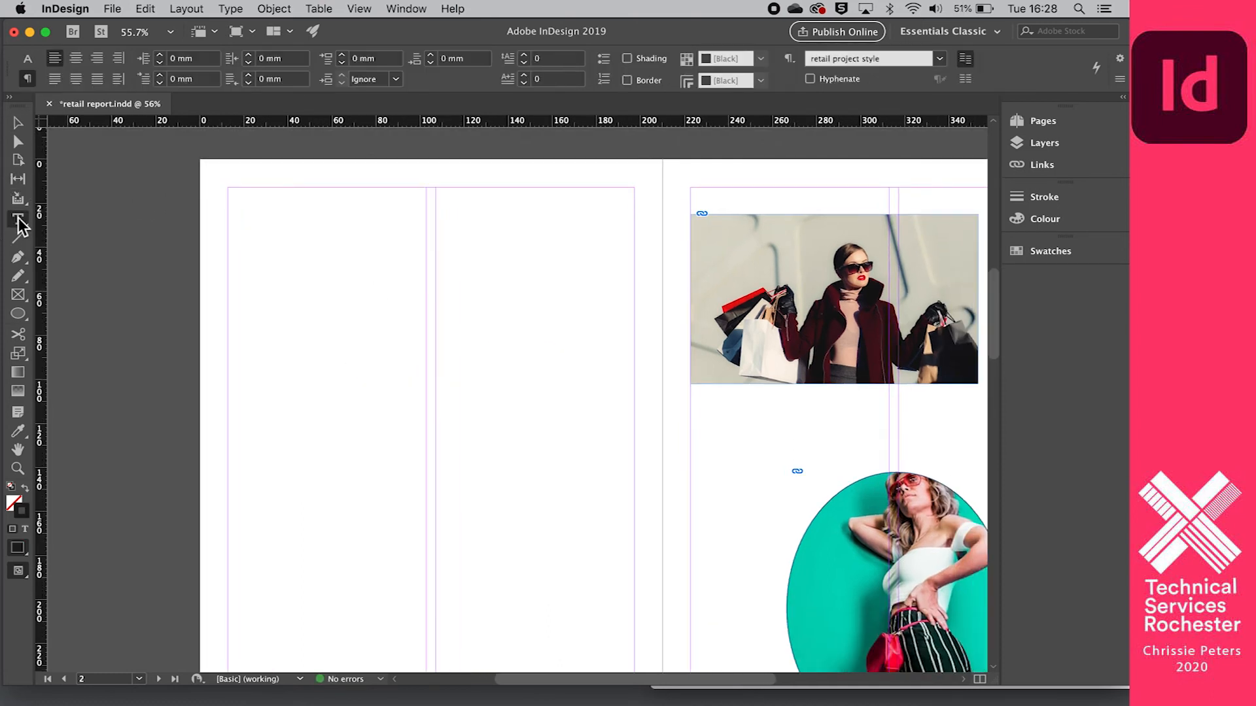
scroll(243, 203, right, 1)
scroll(244, 203, right, 5)
scroll(244, 203, down, 1)
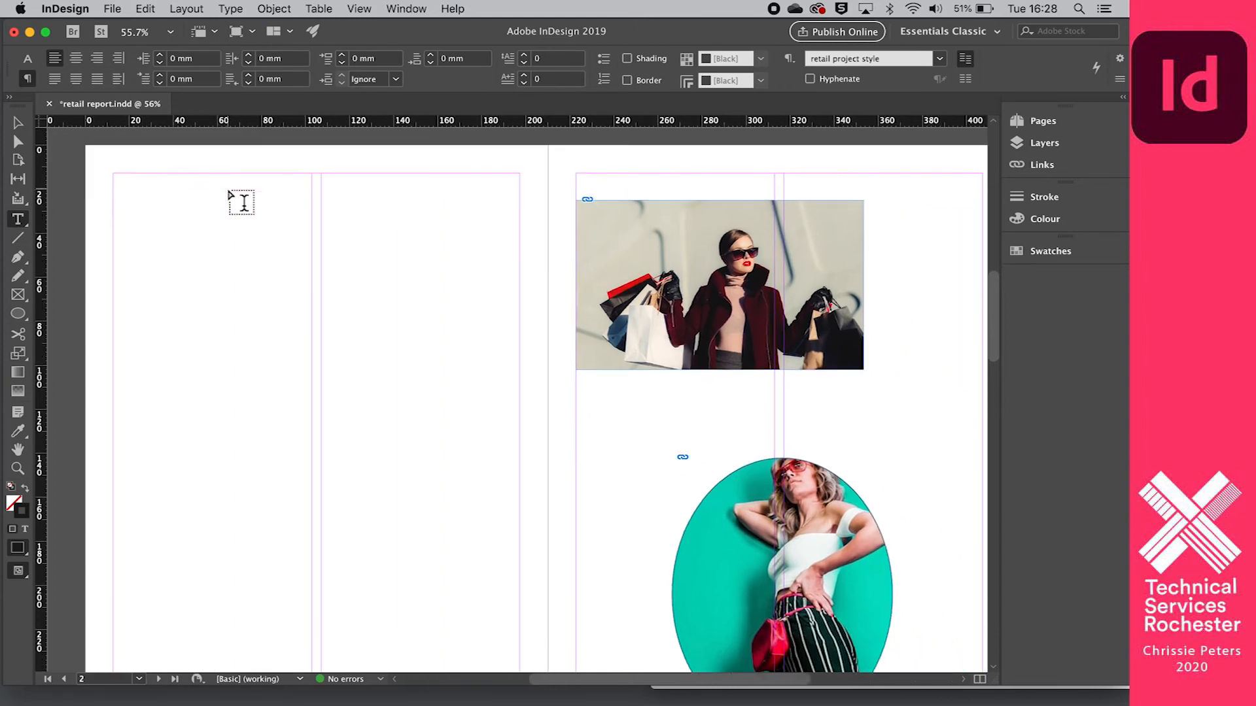
scroll(243, 203, up, 2)
scroll(243, 203, left, 1)
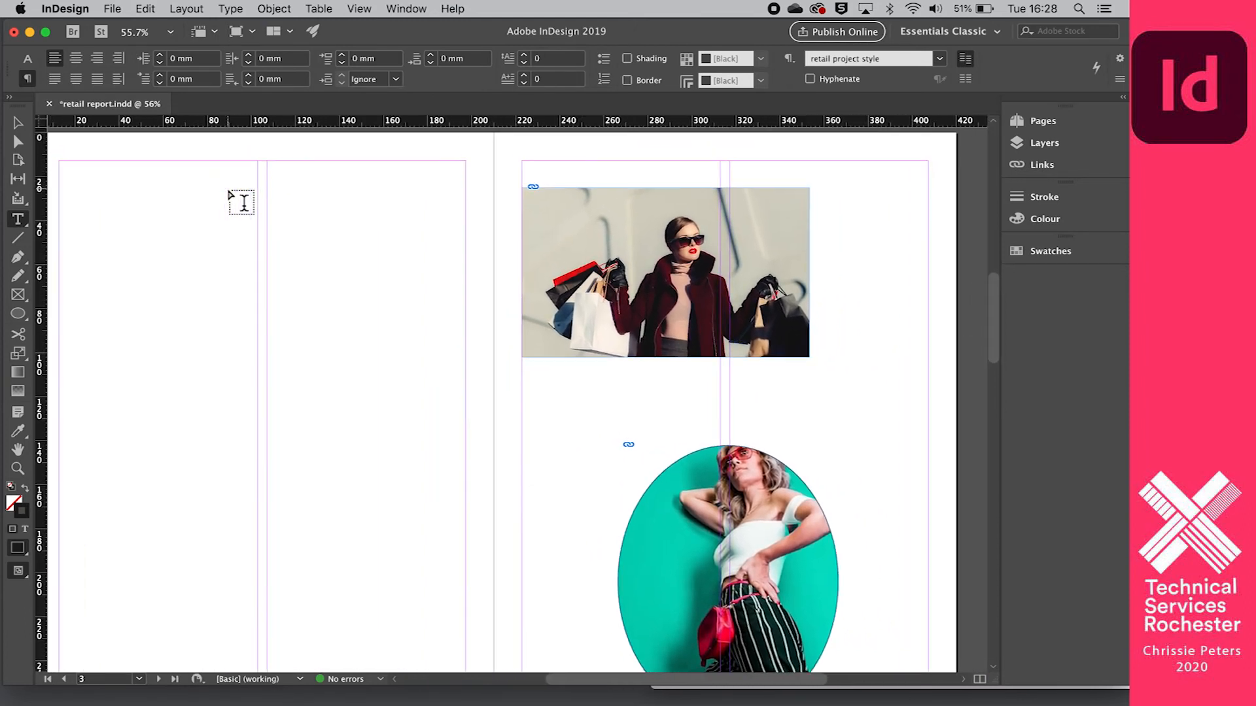
scroll(359, 227, right, 2)
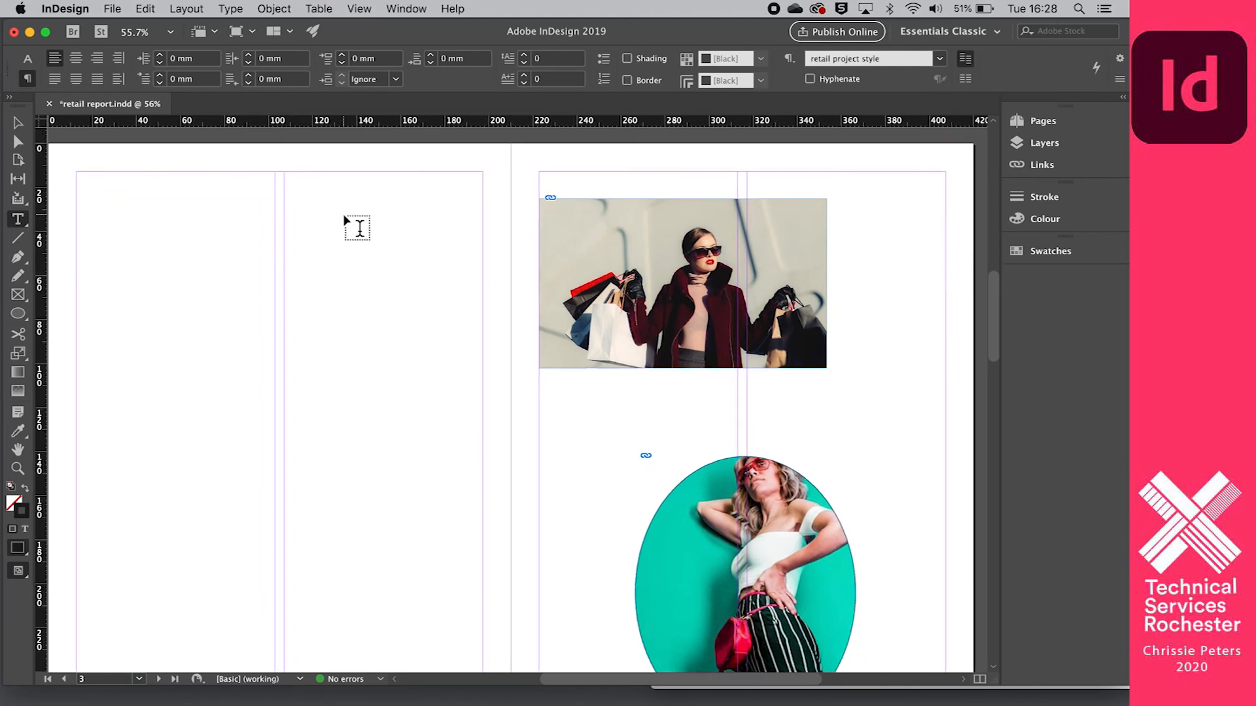
scroll(359, 227, down, 1)
scroll(359, 227, down, 1)
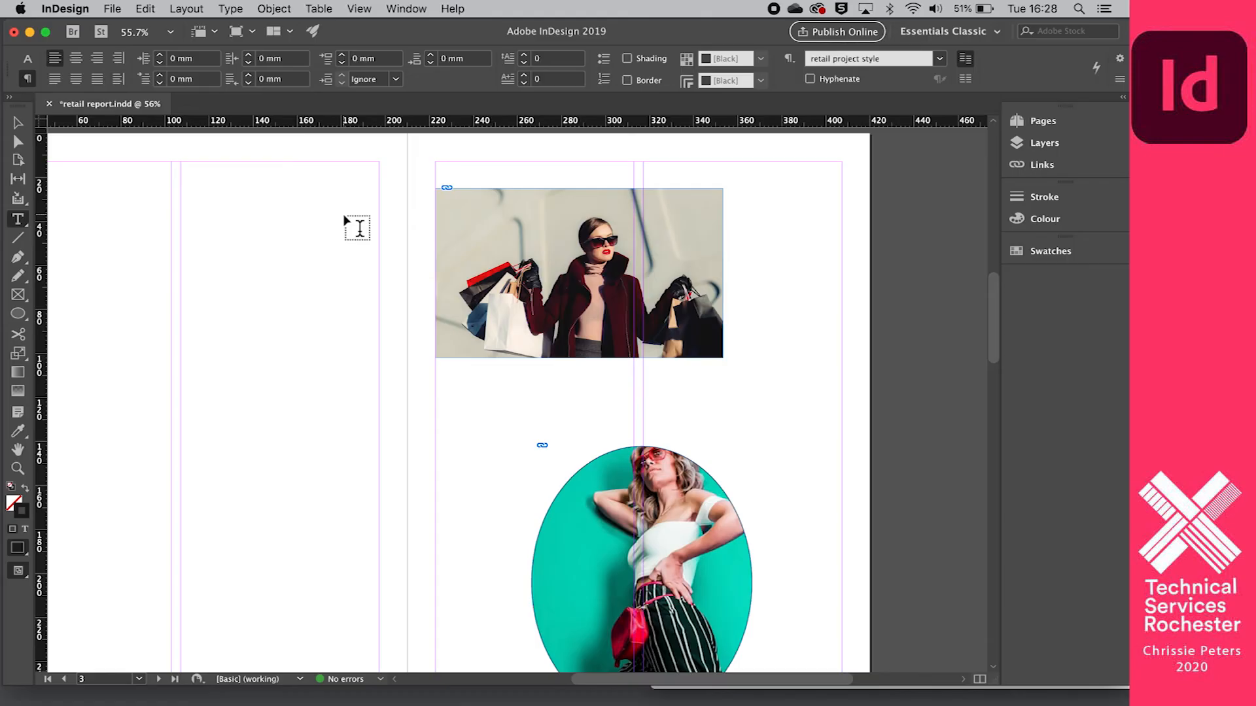
scroll(356, 224, right, 2)
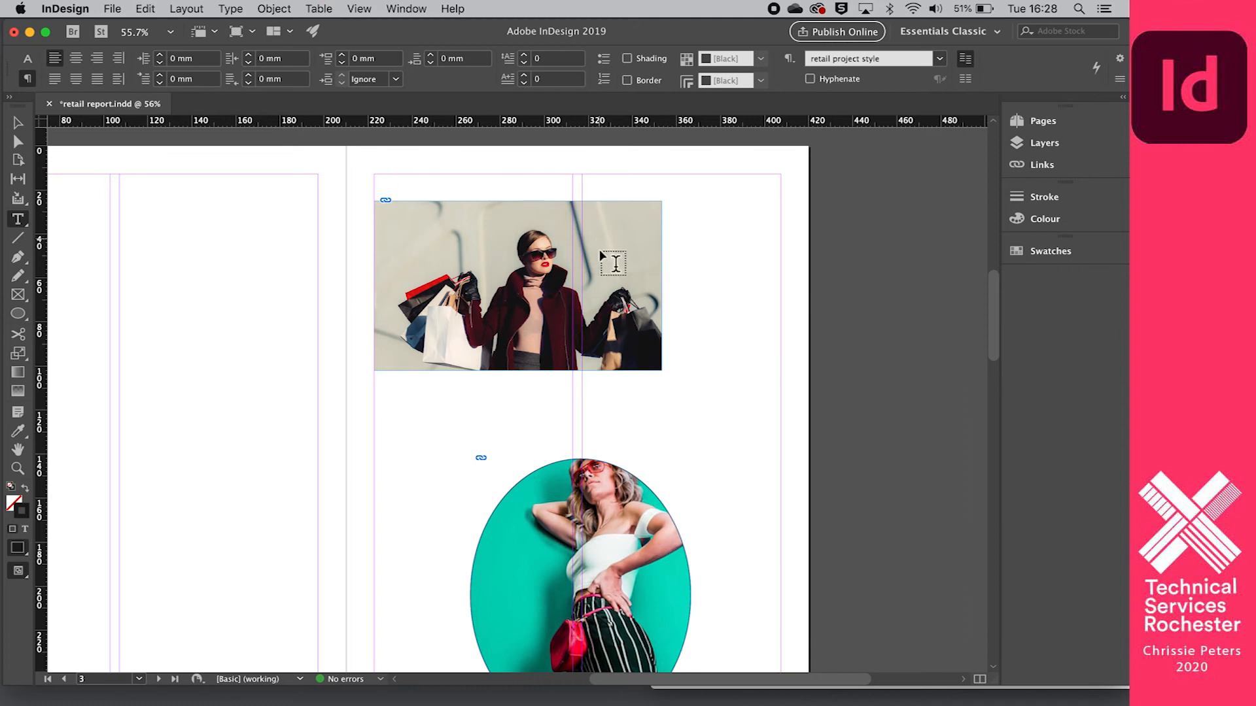
scroll(319, 244, left, 5)
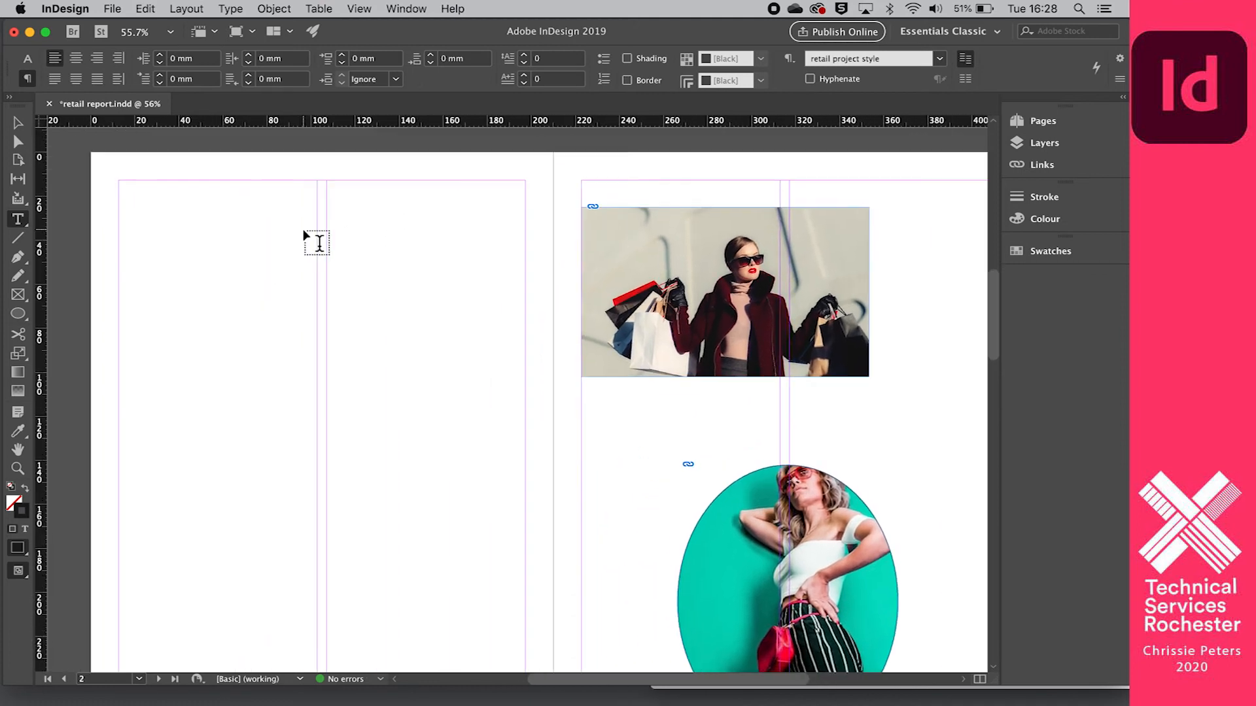
drag(124, 185, 481, 365)
click(231, 9)
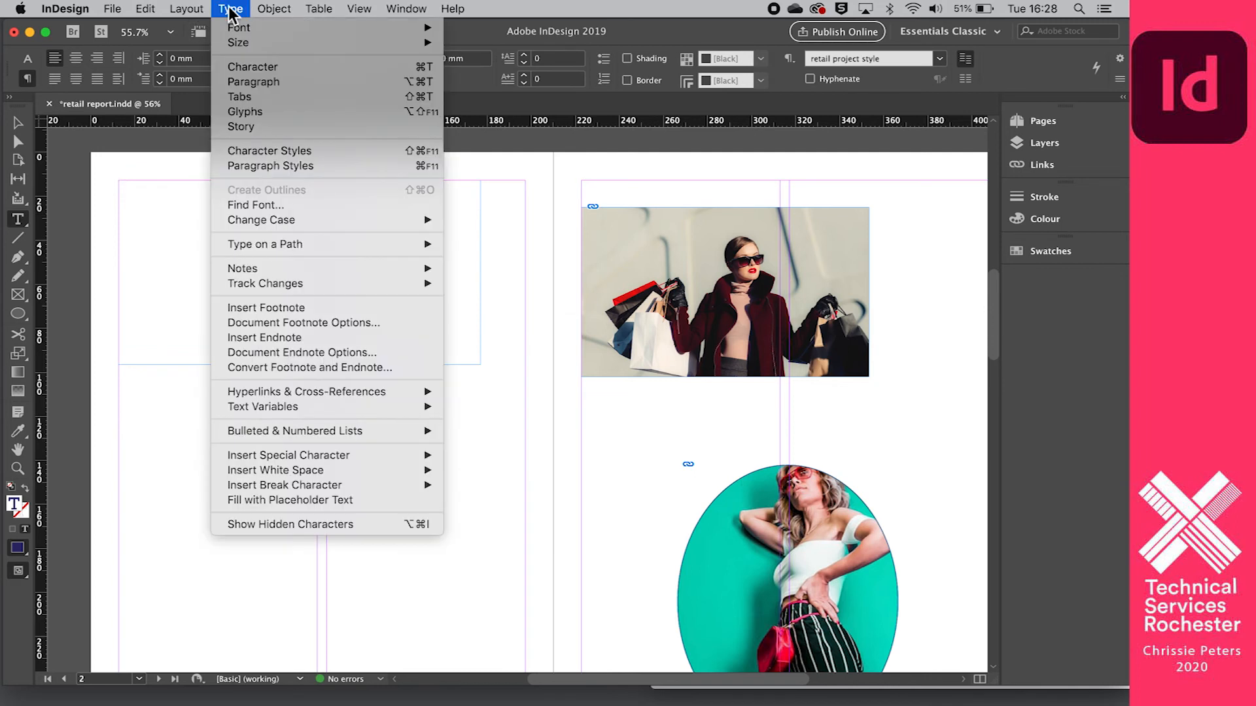
click(299, 501)
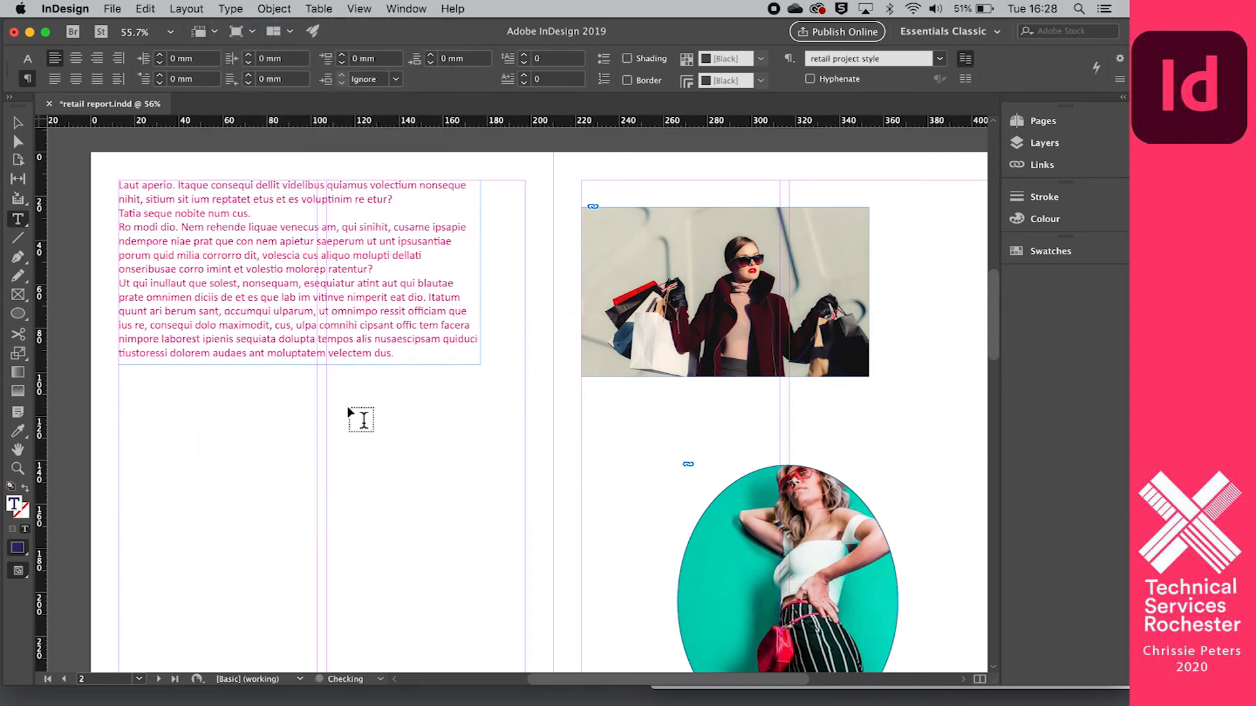
- Move the placeholder text frame from page 2 onto the rectangular shopping photo on page 3
click(15, 124)
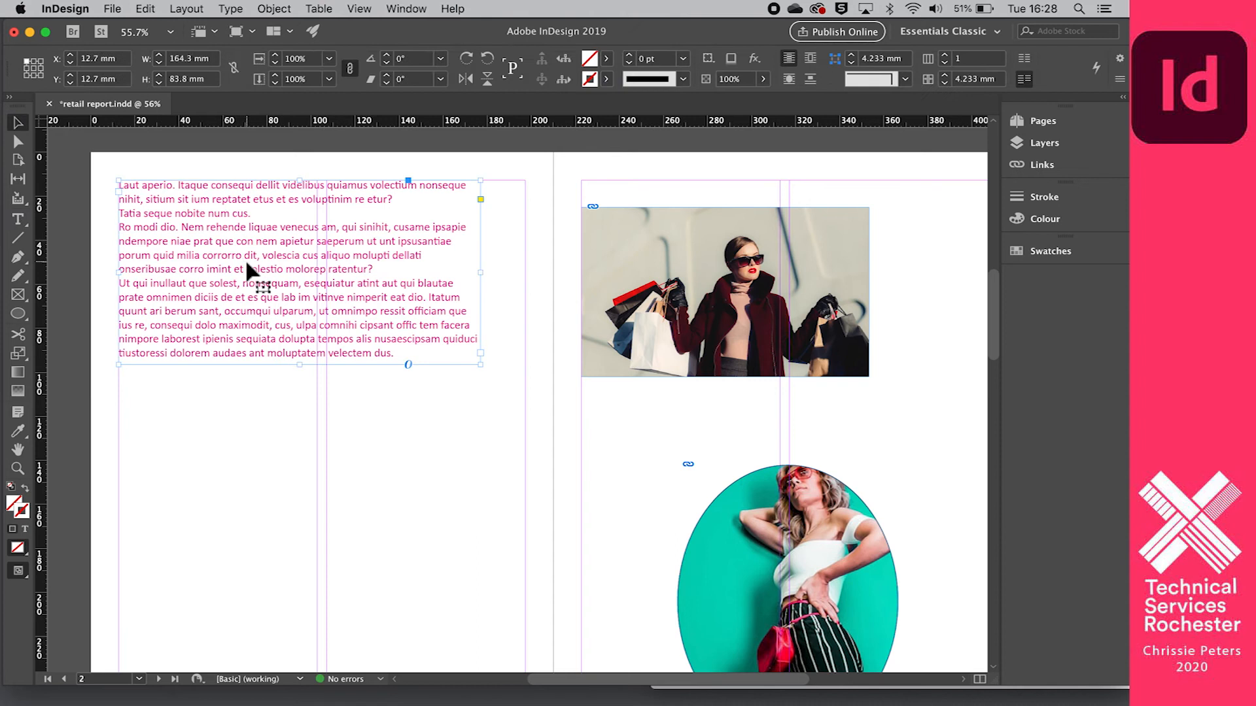
drag(240, 263, 703, 288)
scroll(703, 288, right, 5)
scroll(703, 287, down, 2)
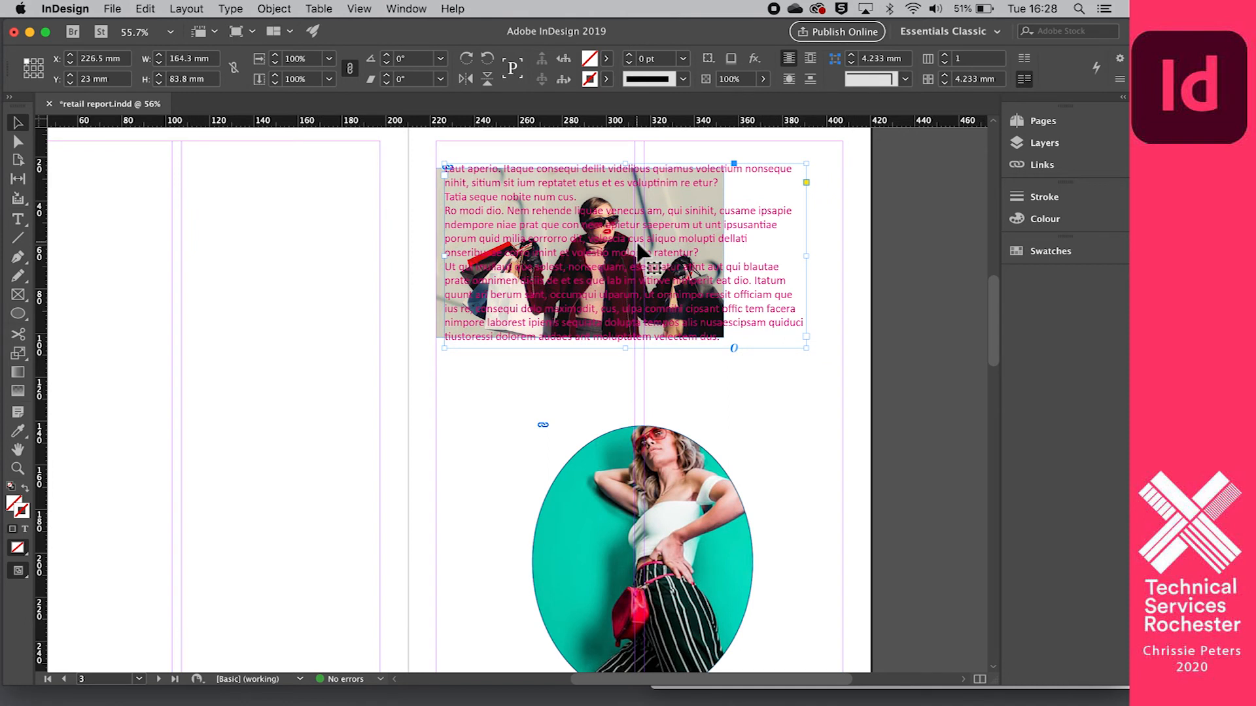
mouse_move(516, 202)
mouse_down()
mouse_move(549, 198)
mouse_move(520, 170)
mouse_move(504, 194)
mouse_move(517, 198)
mouse_up()
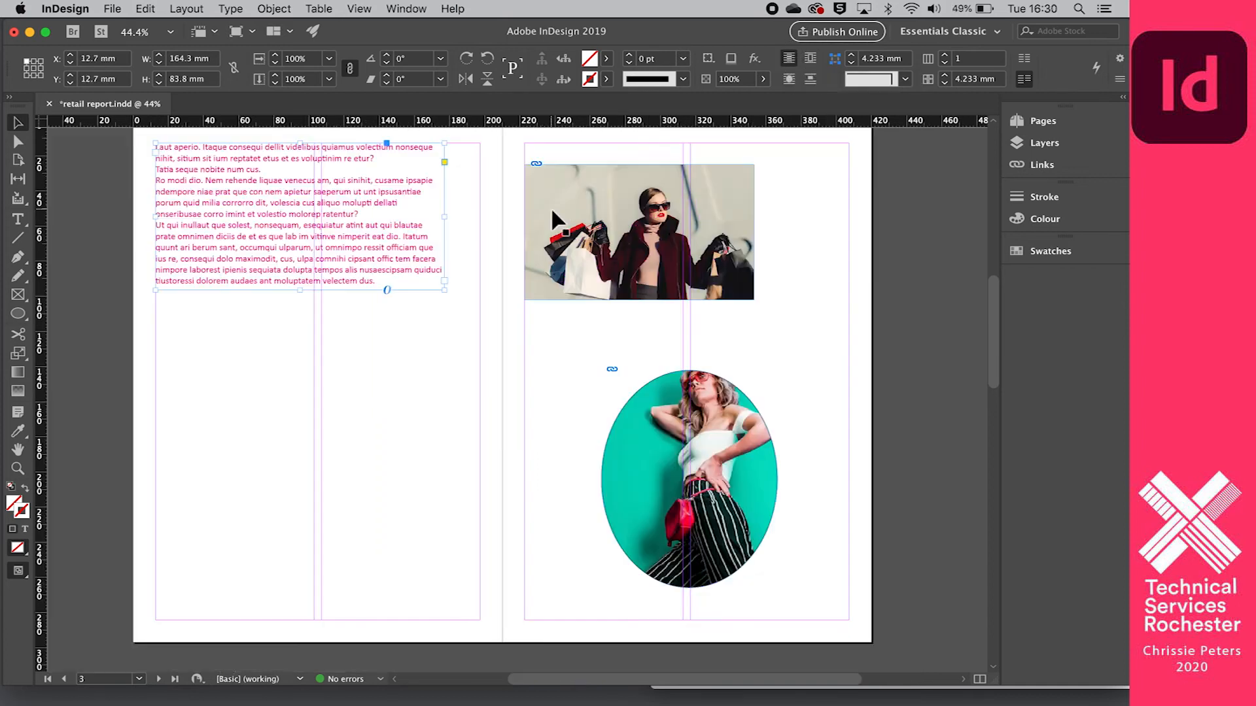
- Position the text frame over page 3's rectangular photo at X 222.7 mm, Y 23 mm and enlarge it to about 184.6 by 95.5 mm
drag(563, 186, 564, 186)
click(388, 341)
drag(197, 191, 568, 209)
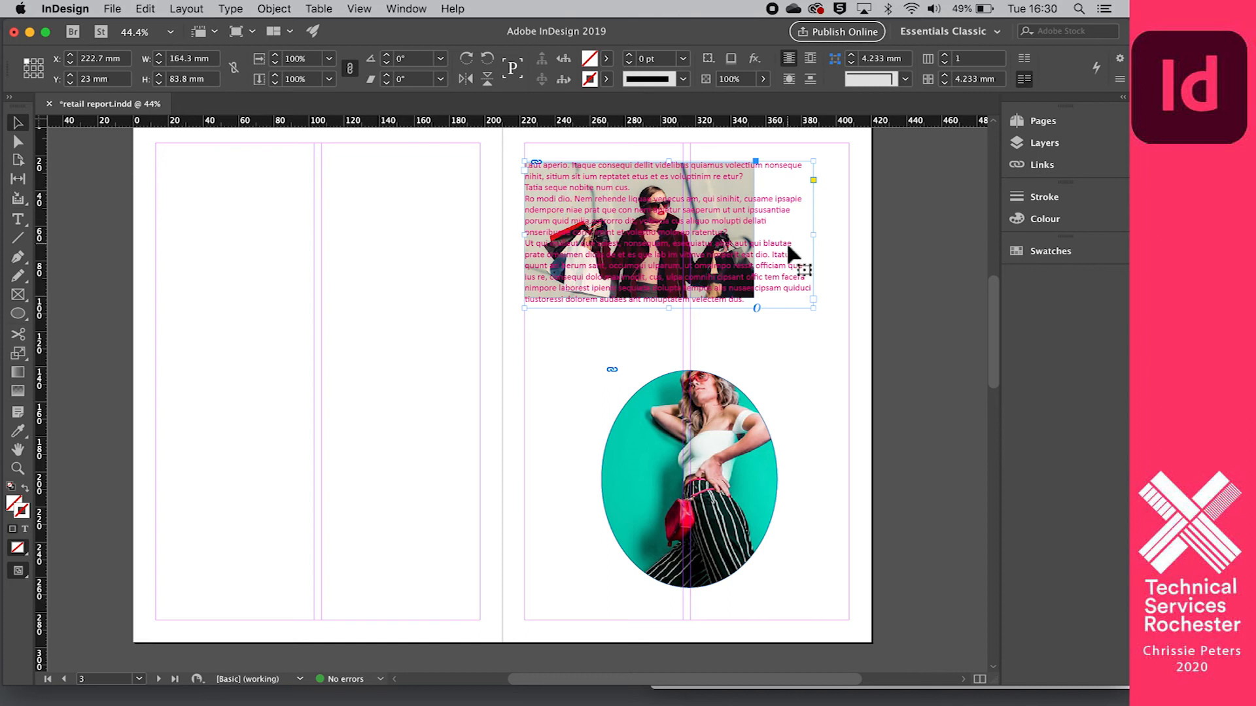
drag(816, 240, 853, 240)
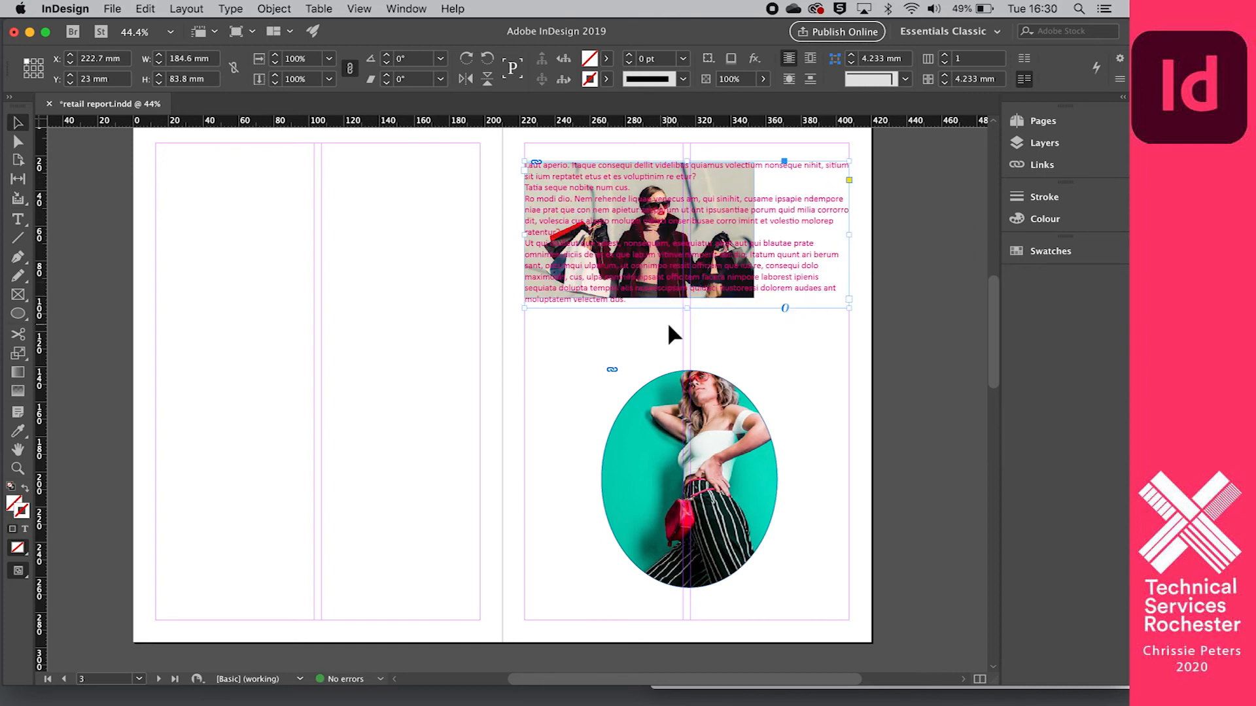
drag(690, 312, 689, 329)
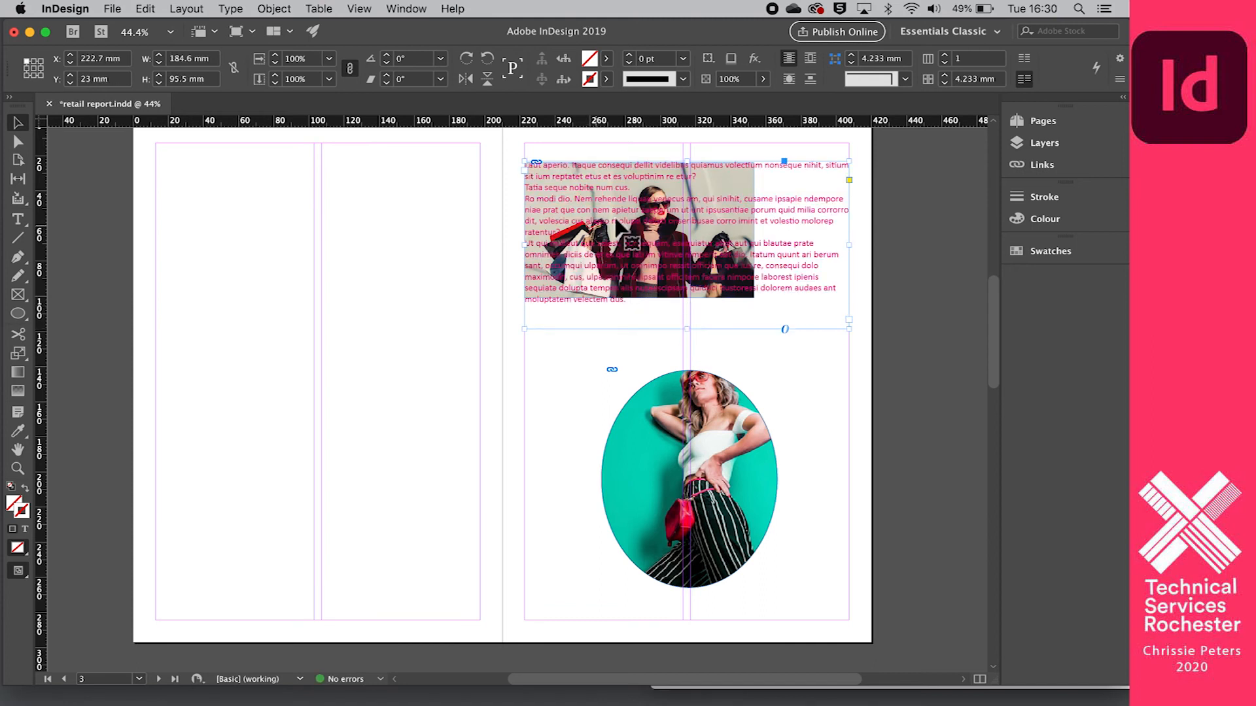
- Try wrapping the placeholder text around the rectangular photo's bounding box, and undo that wrap
click(811, 63)
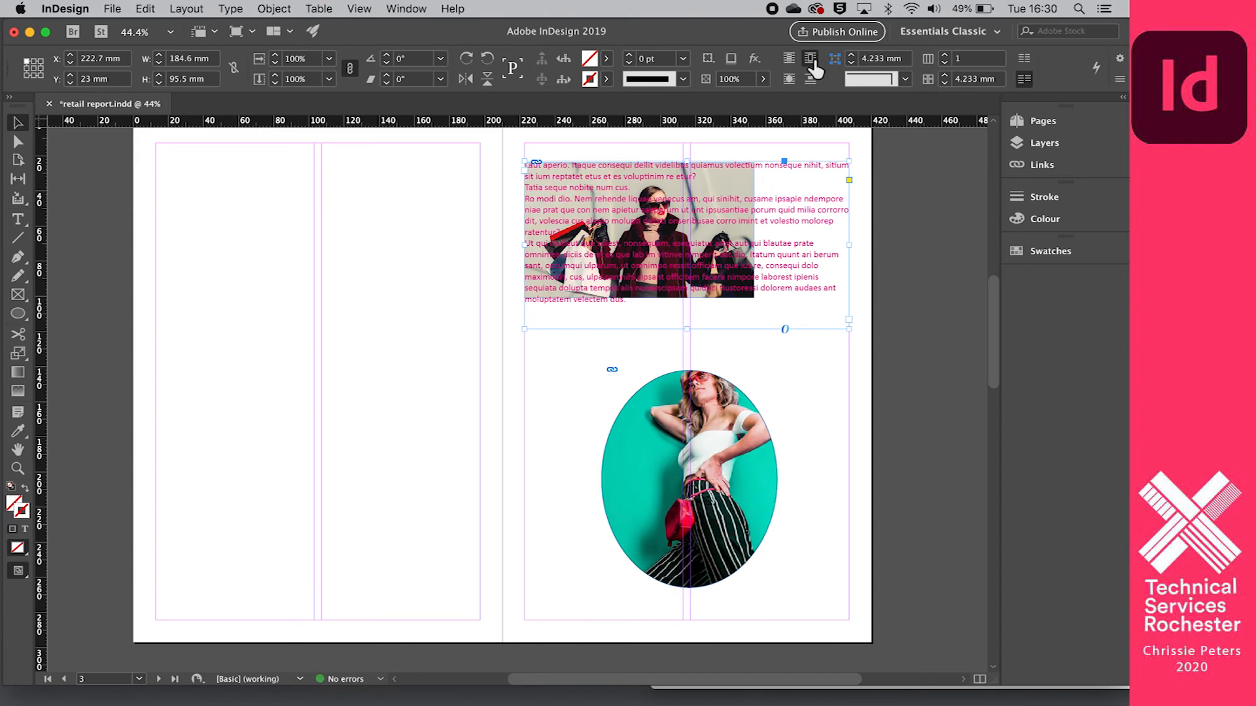
drag(509, 145, 637, 222)
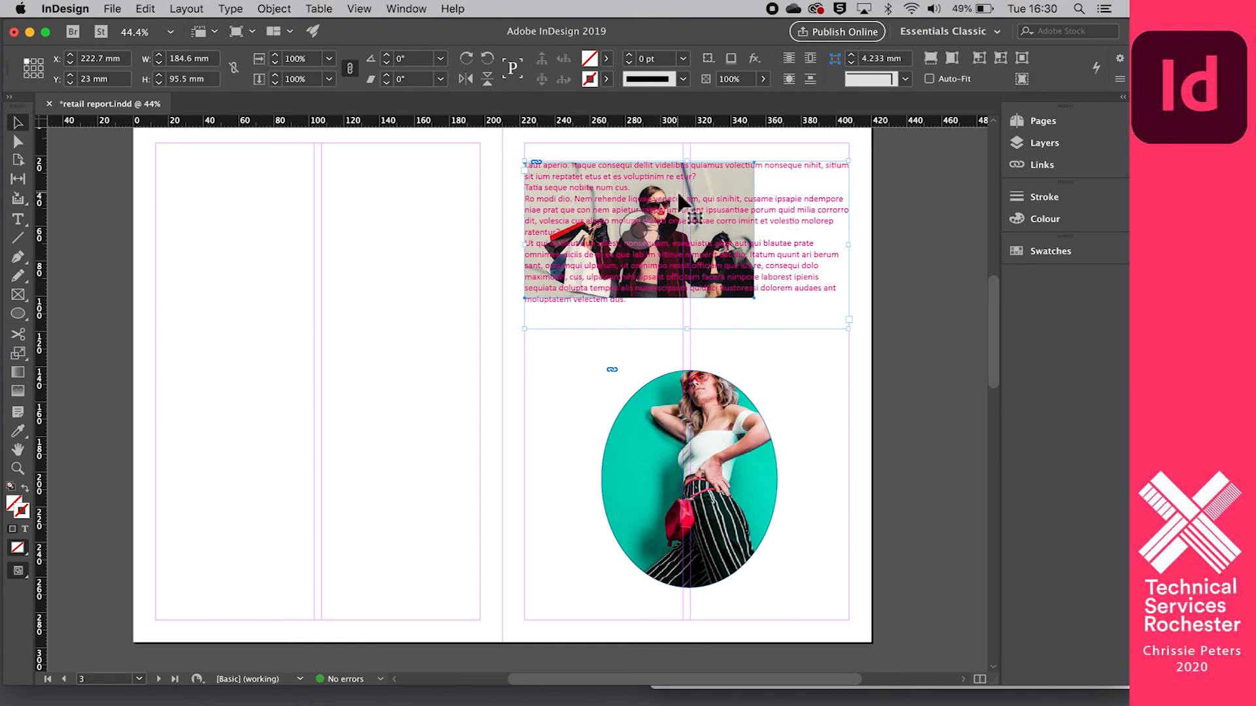
click(810, 58)
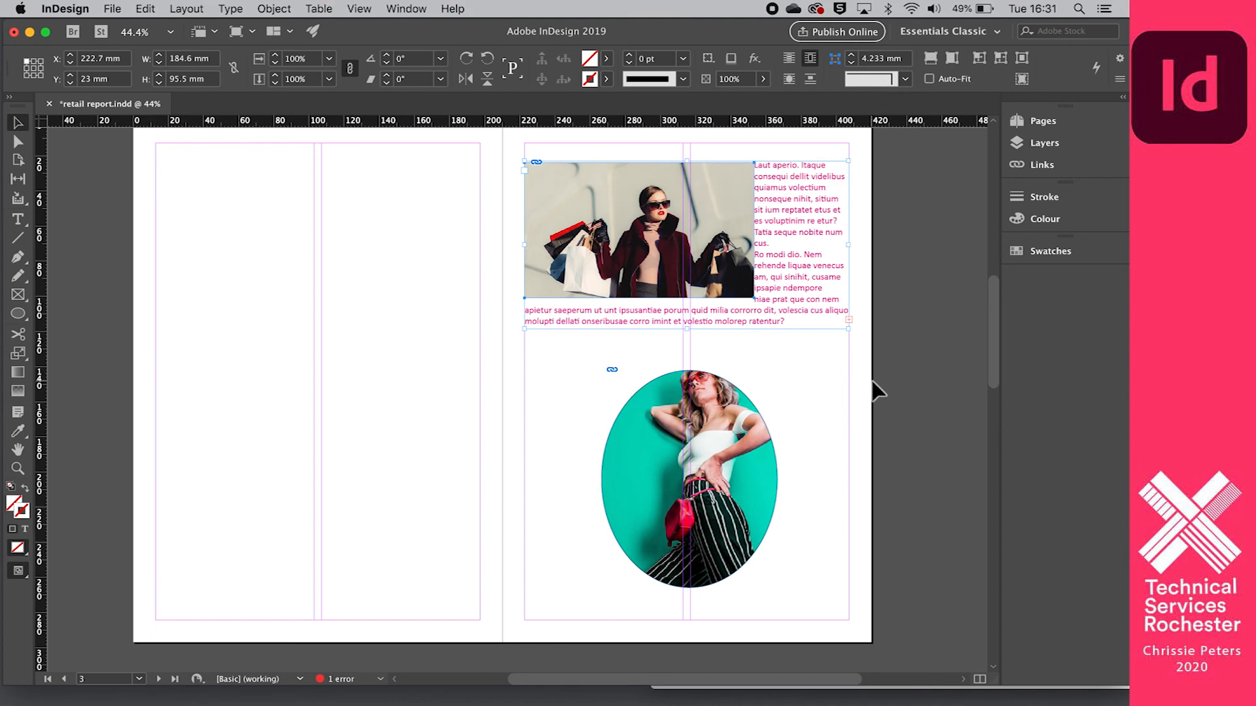
key(super+z)
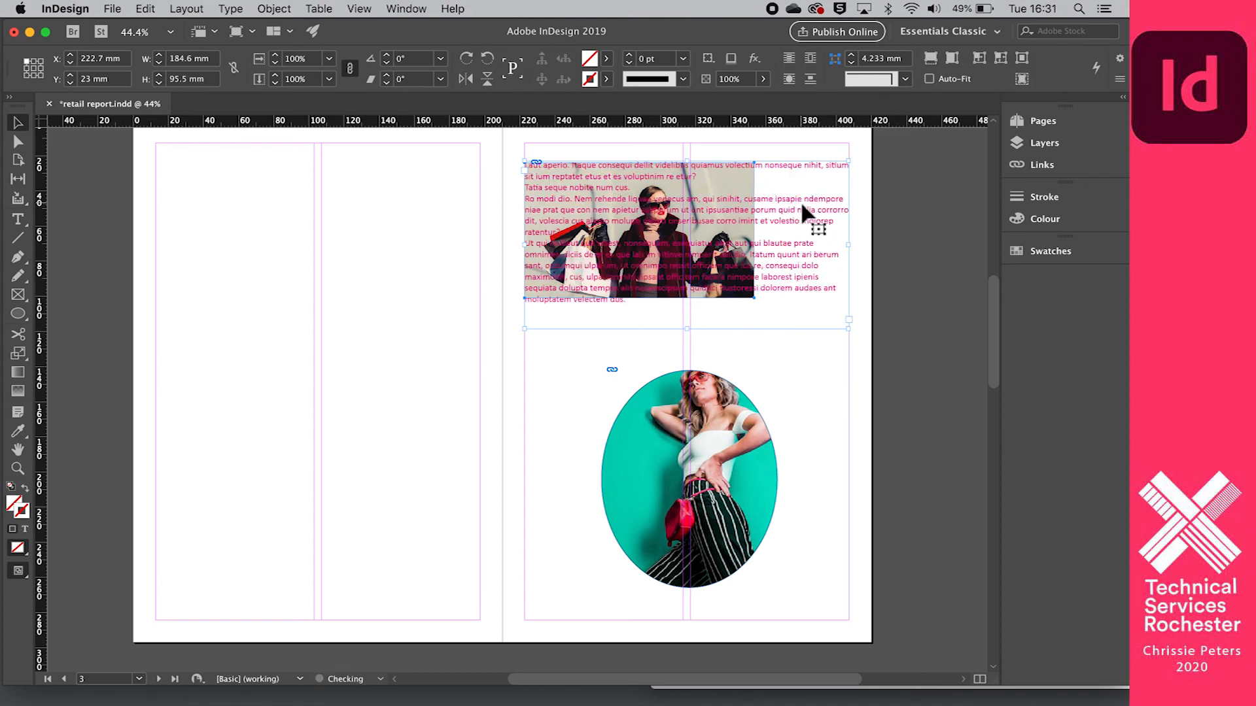
- Apply the wrap around object shape option to the rectangular photo and its overlapping text frame
drag(579, 185, 637, 228)
click(790, 79)
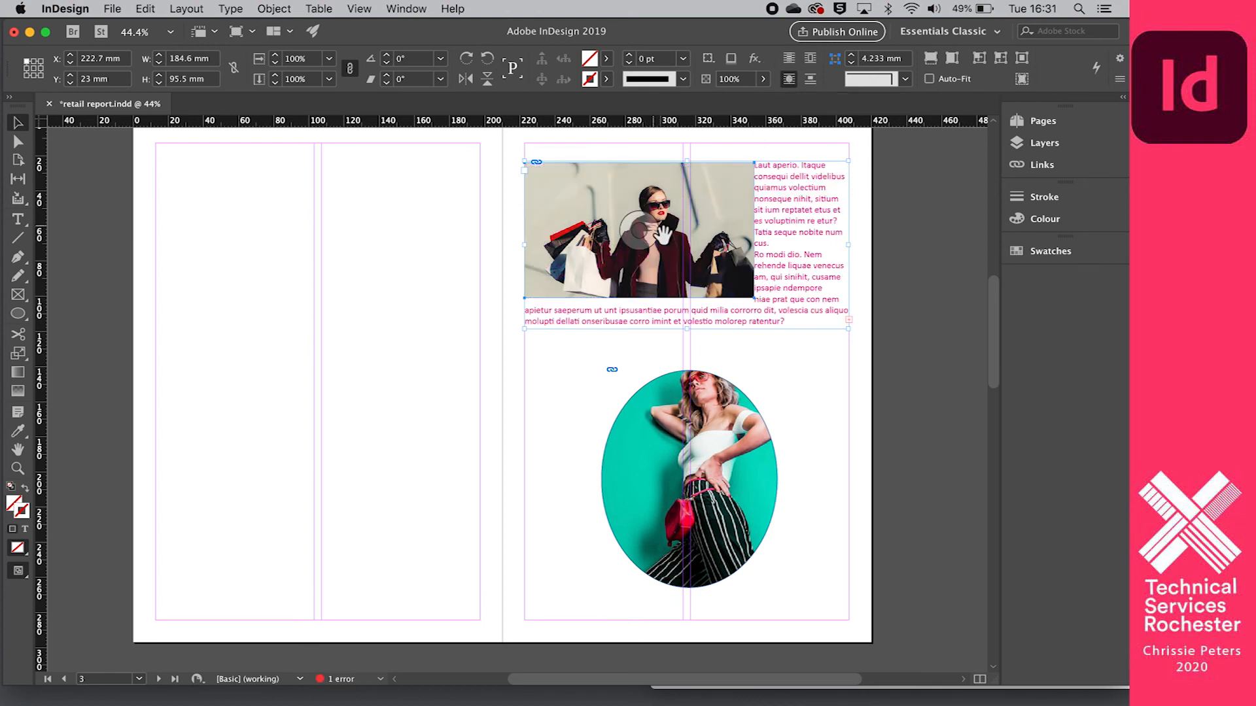
- Move the text frame over the oval photo at Y 138.5 mm and wrap its text around the oval's shape
scroll(744, 239, down, 1)
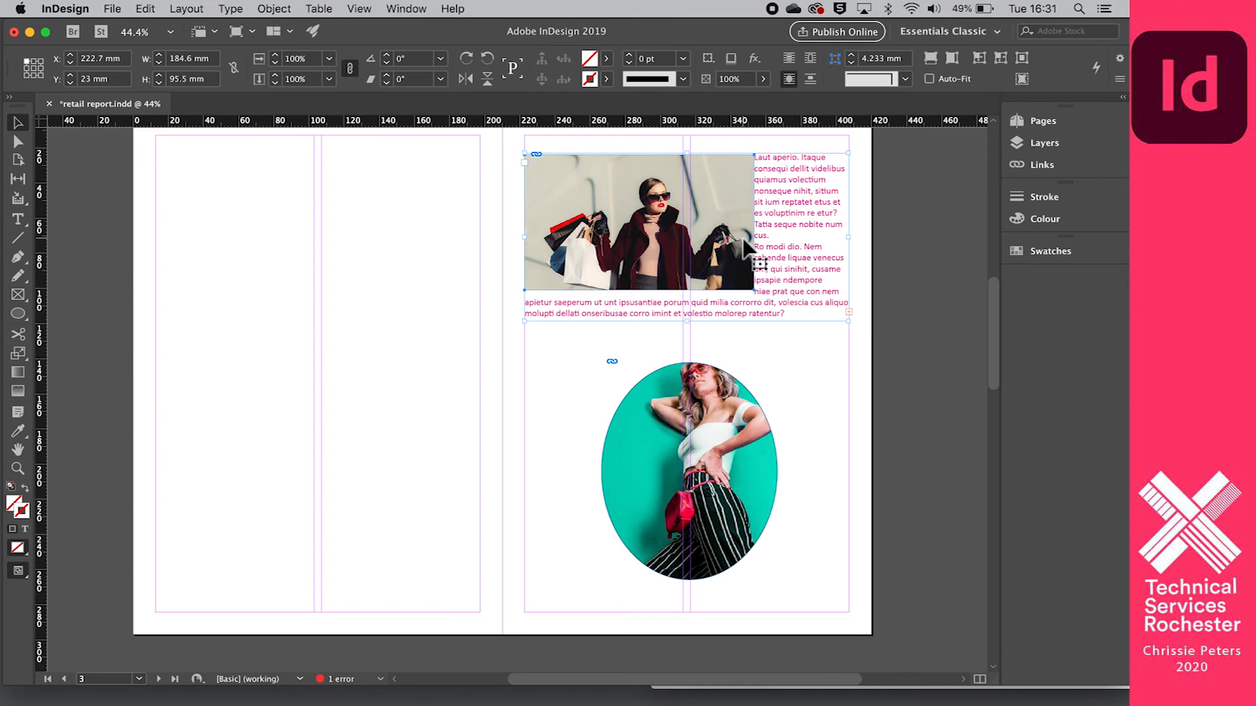
scroll(744, 245, down, 2)
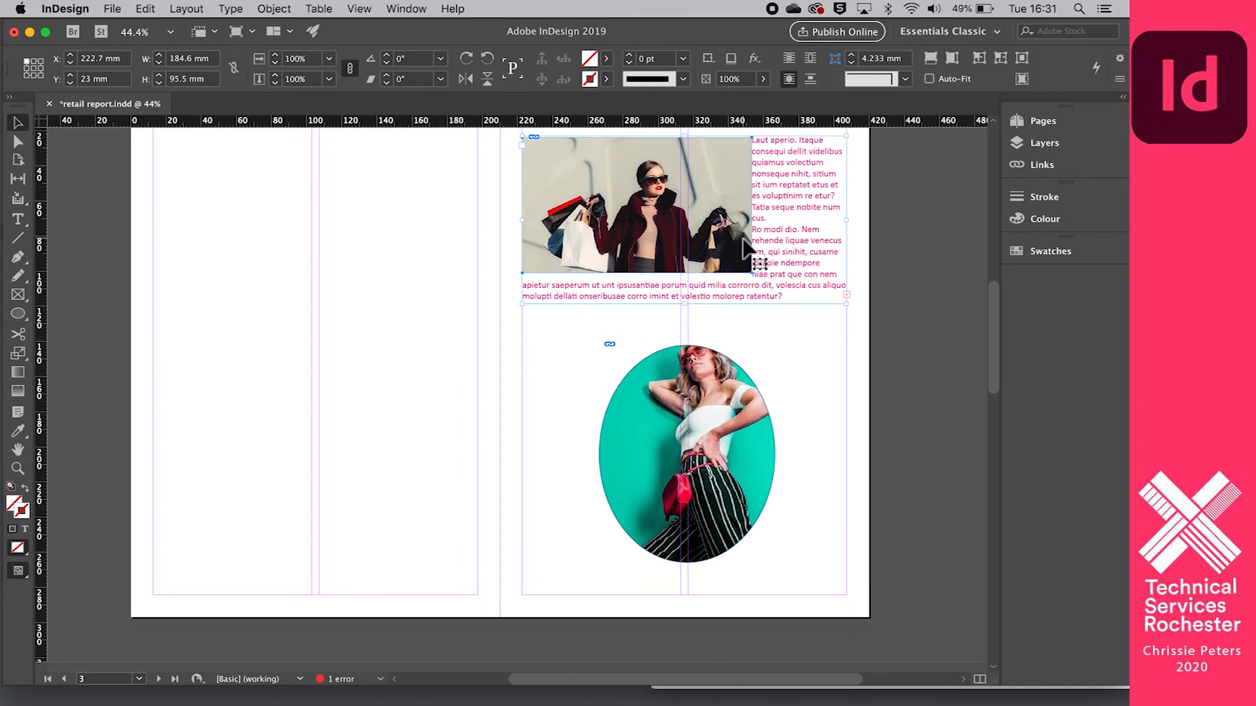
scroll(744, 240, down, 1)
drag(766, 150, 779, 384)
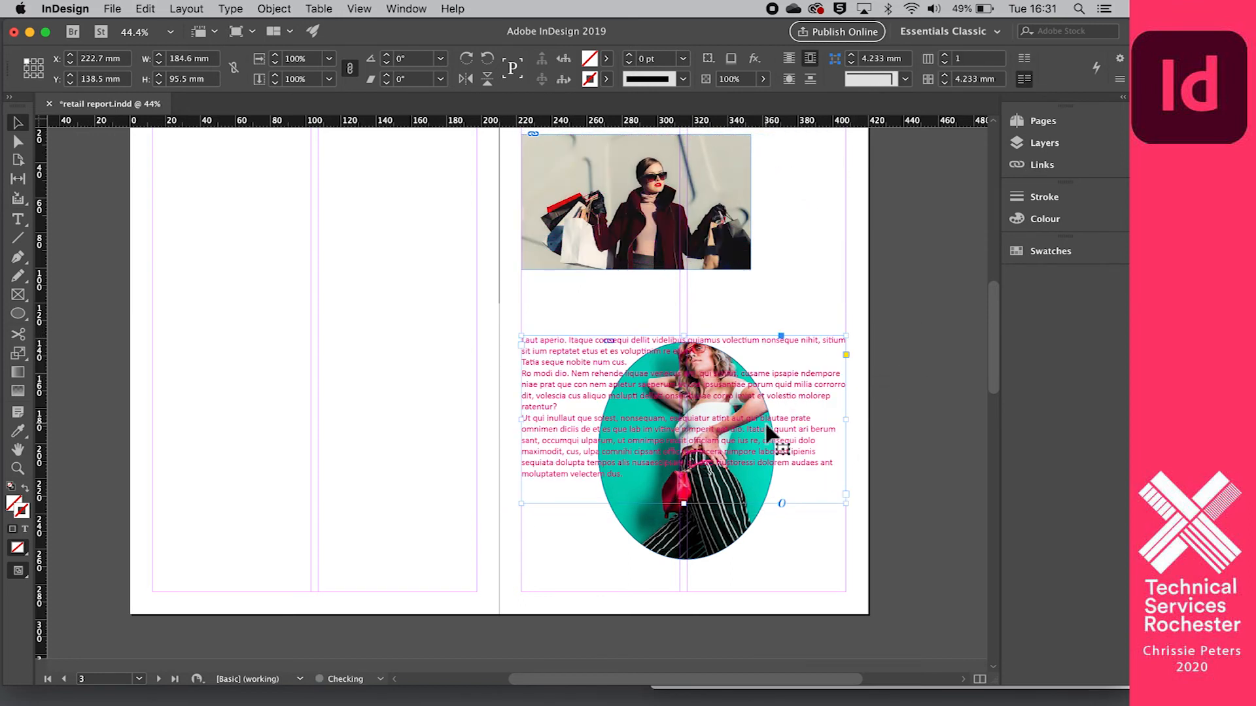
click(789, 79)
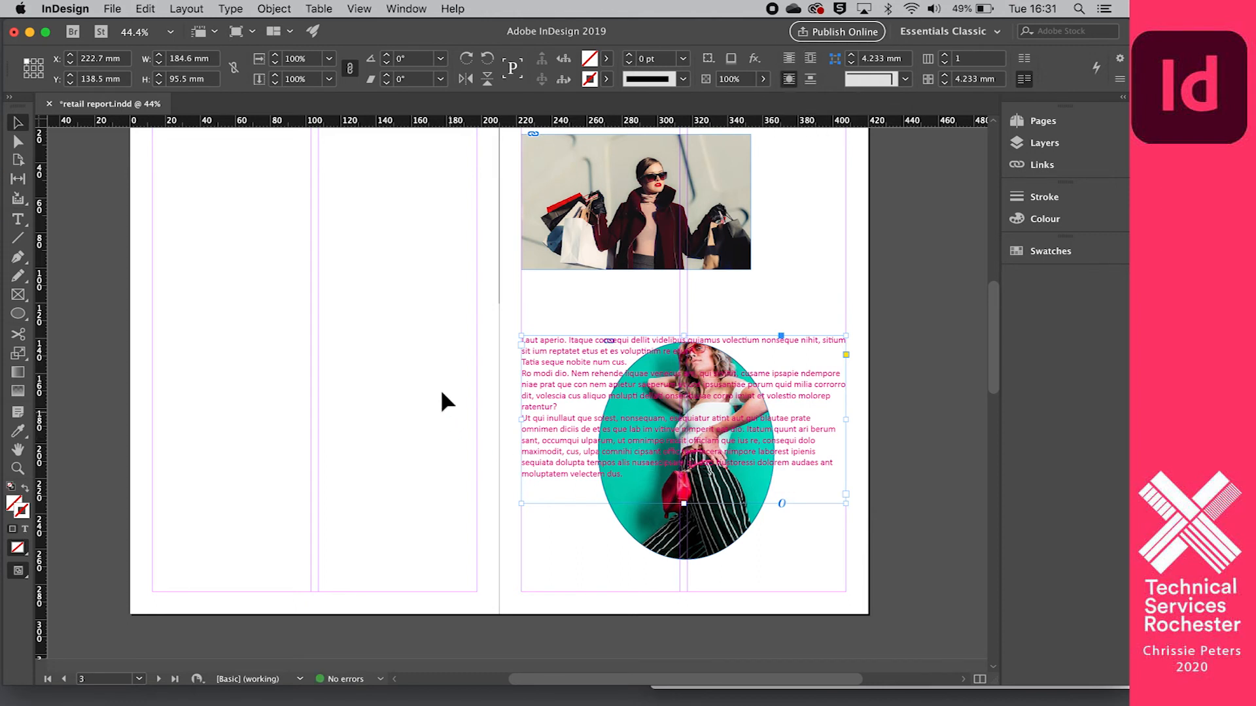
click(749, 534)
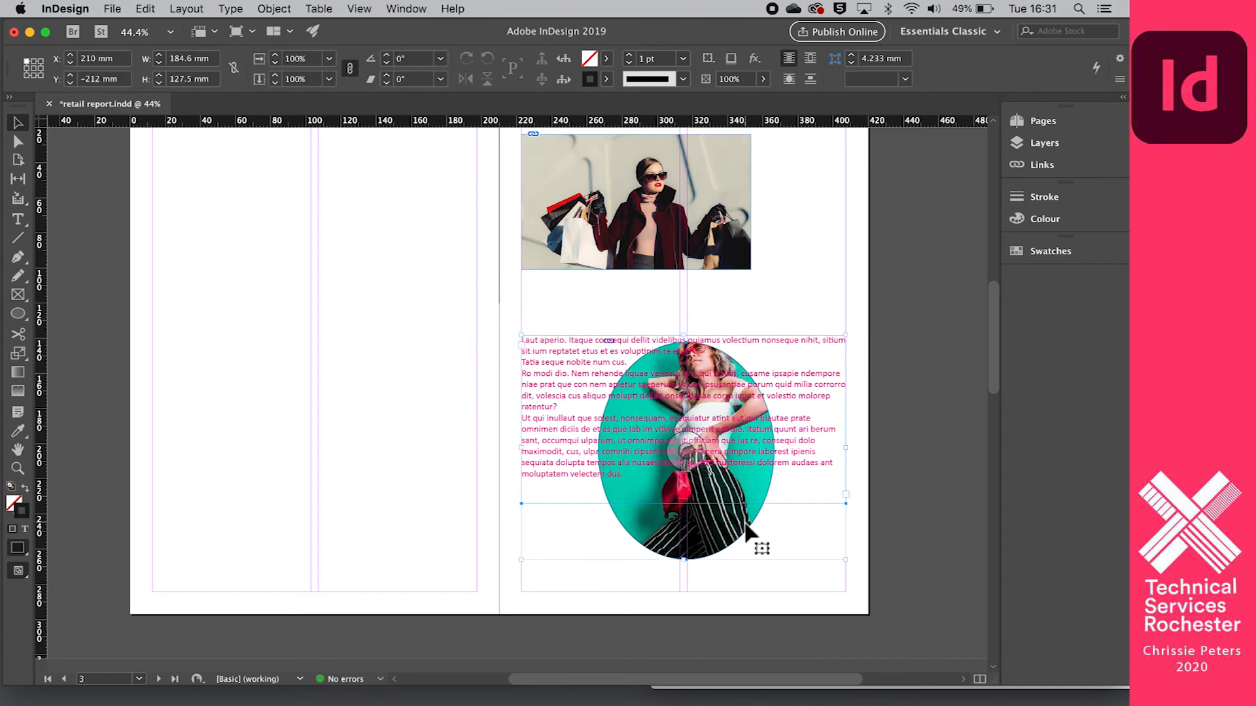
click(790, 80)
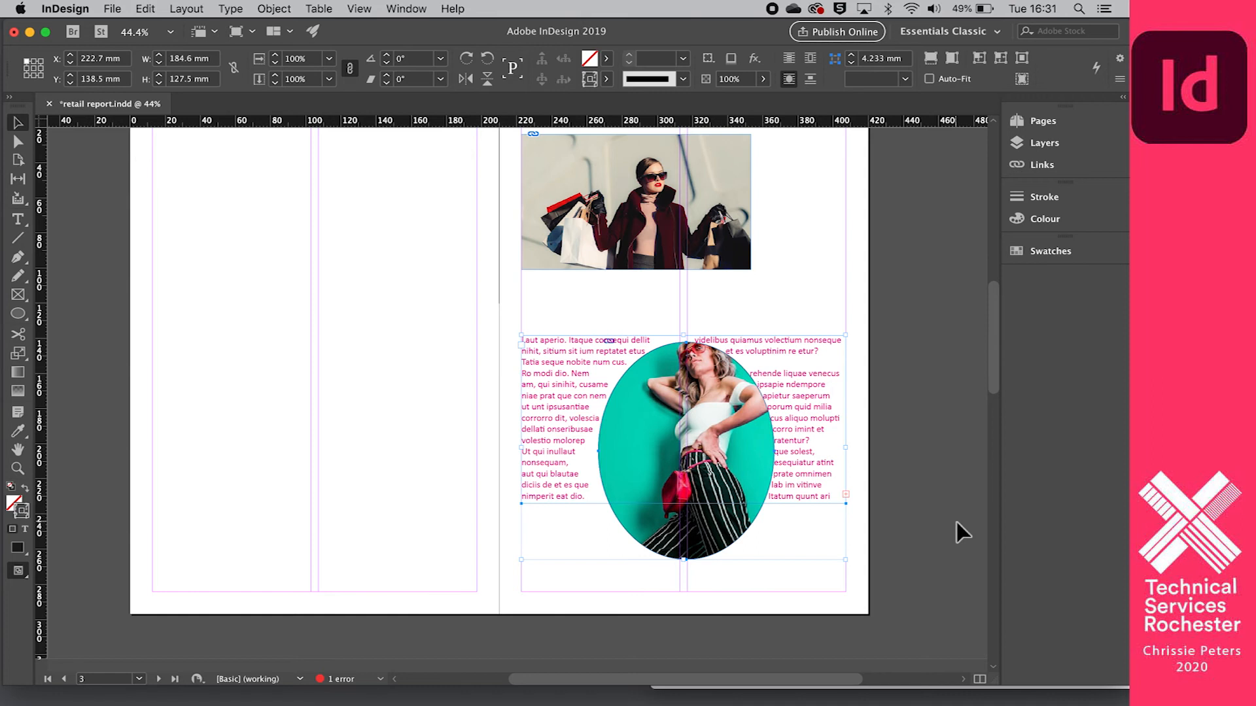
- Apply the Jump Object text wrap to the oval photo and the placeholder text frame overlapping its upper part
scroll(912, 453, down, 2)
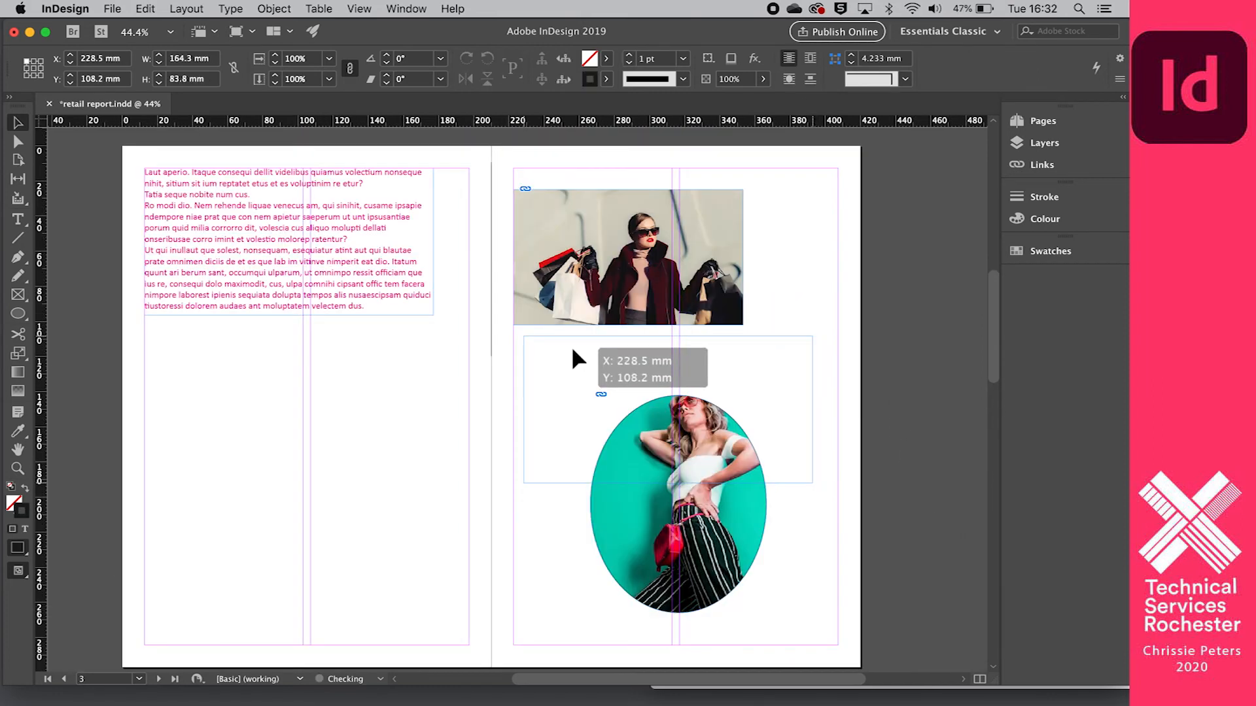
drag(571, 346, 573, 345)
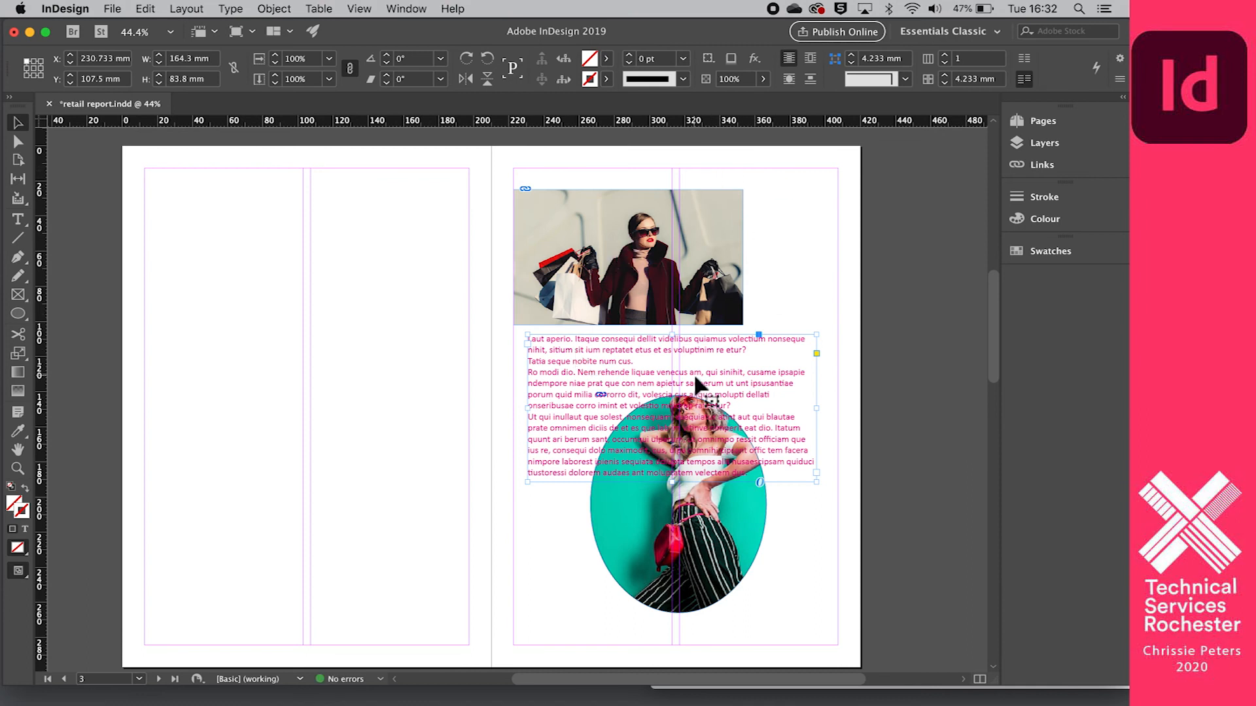
shift+click(756, 520)
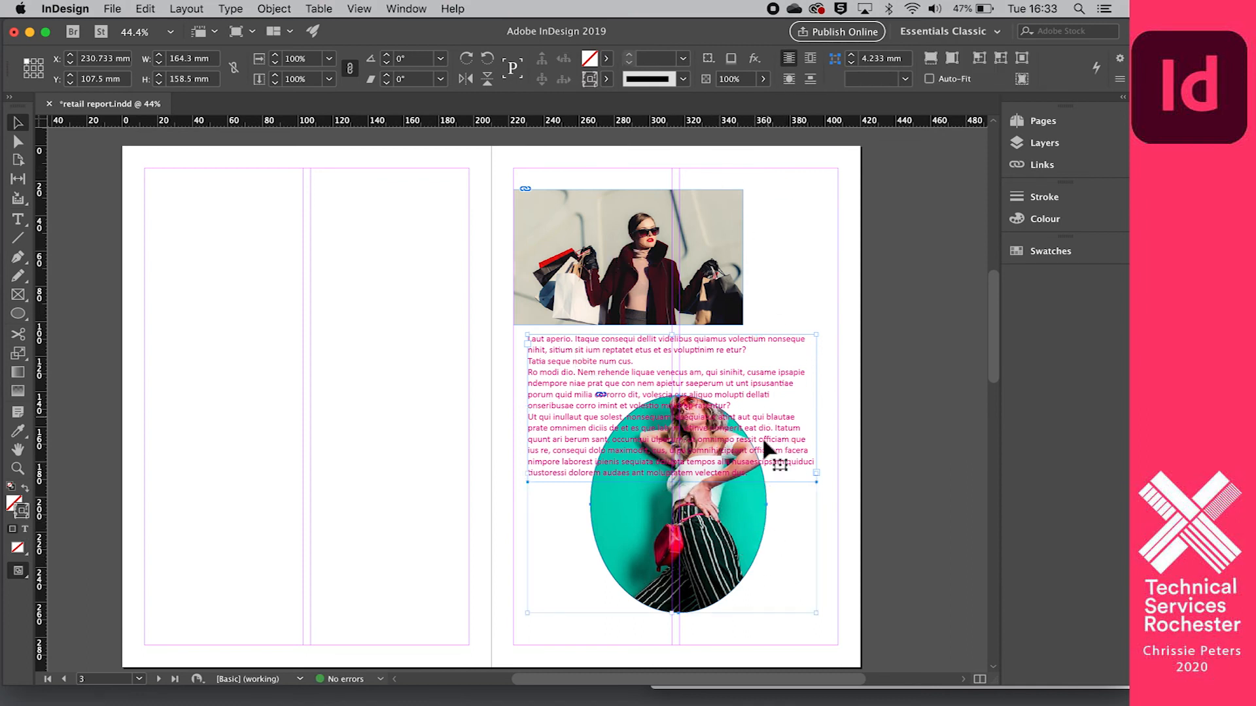
click(811, 79)
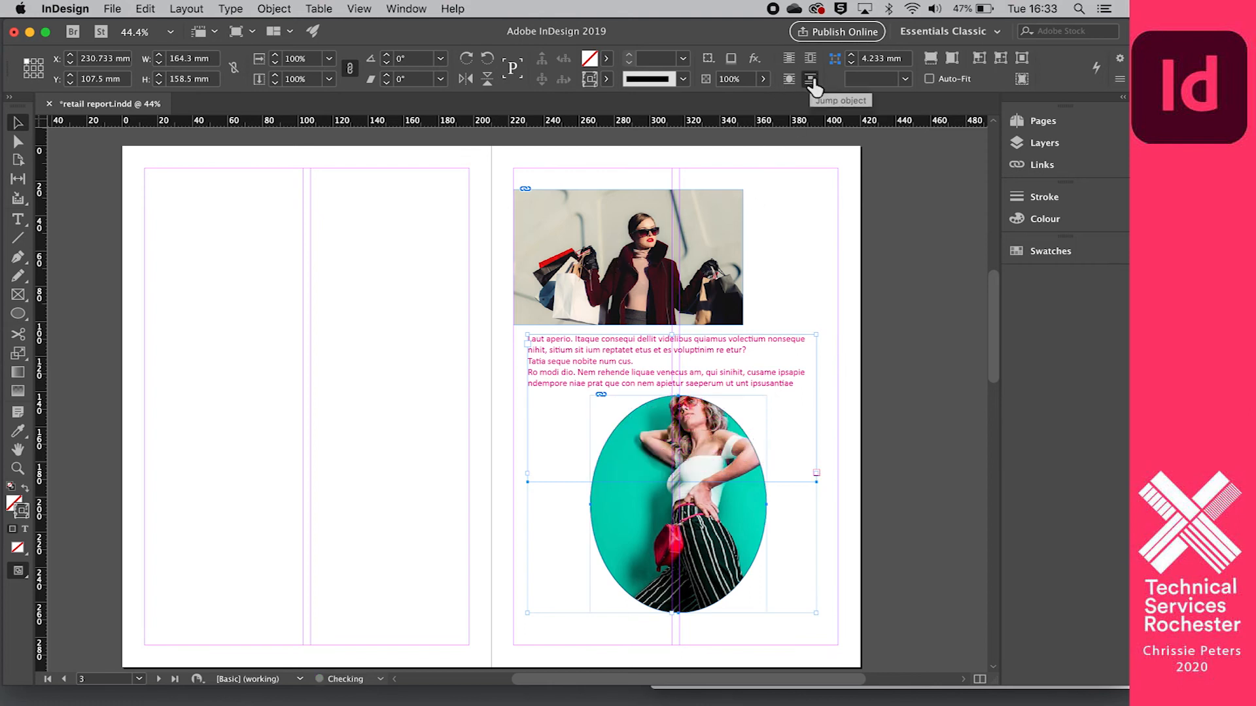
scroll(687, 366, down, 5)
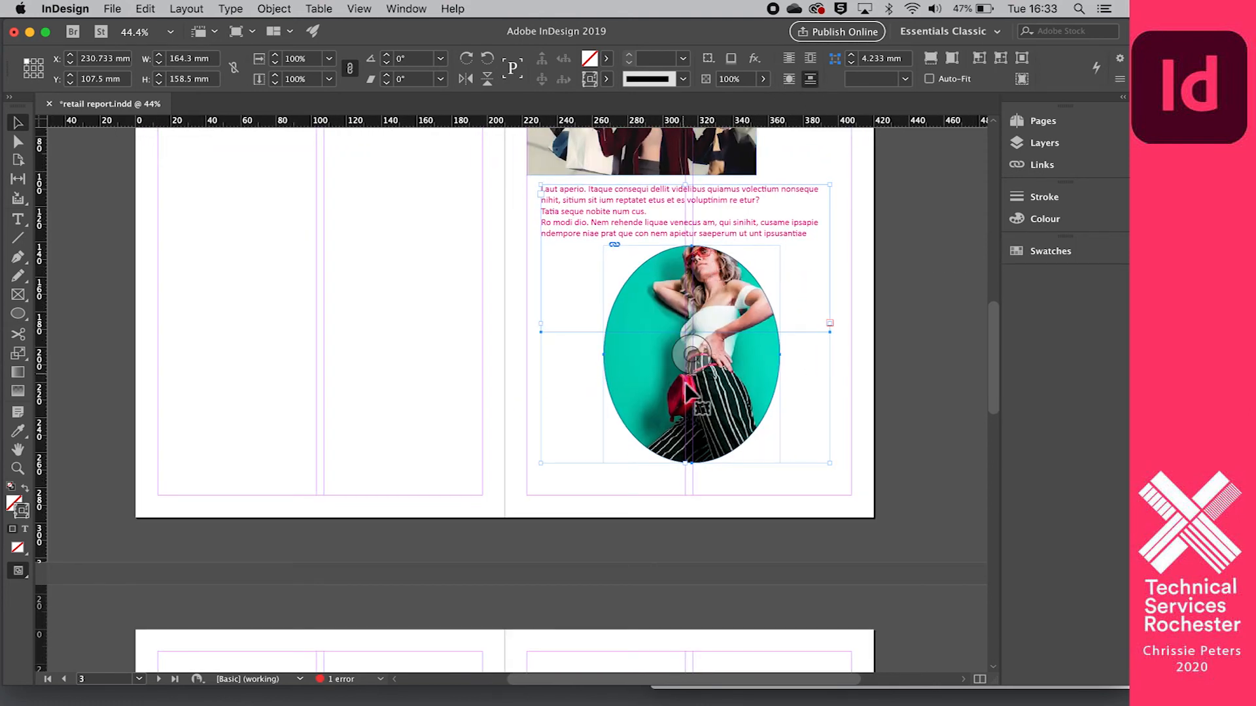
scroll(790, 390, down, 5)
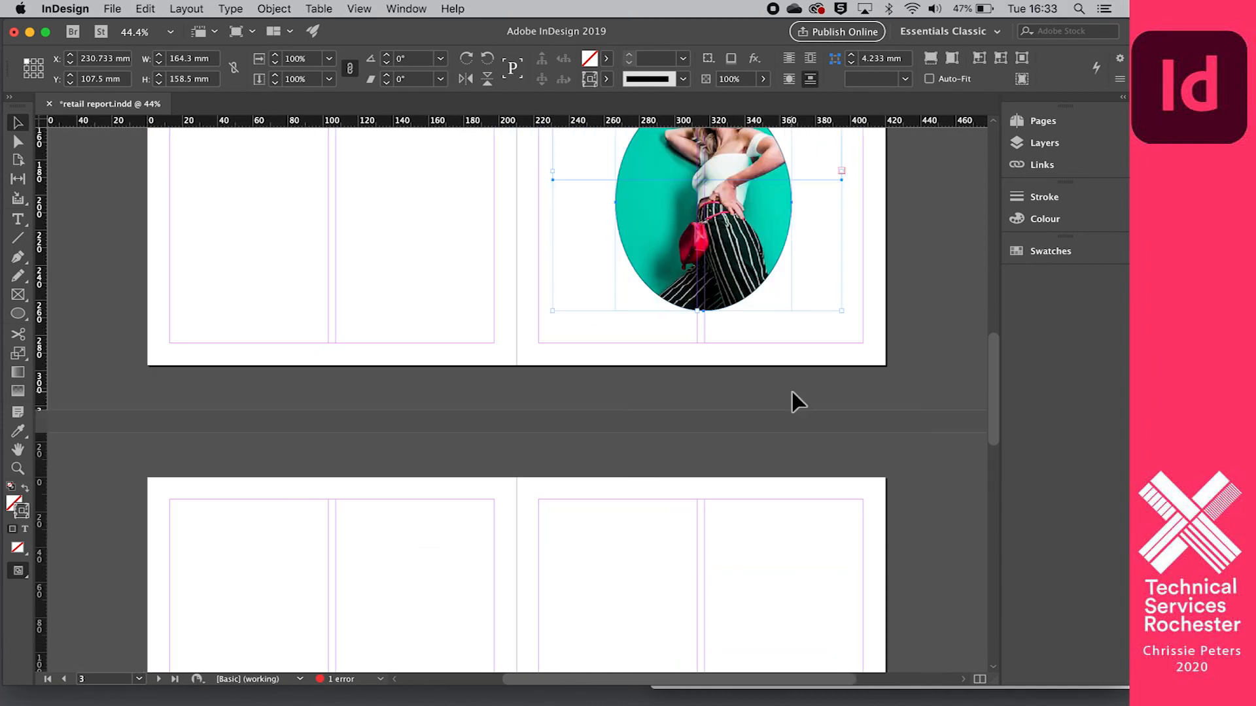
- Extend the page 3 text frame past the oval photo to a height of about 240.5 mm
scroll(790, 390, up, 4)
click(556, 315)
click(854, 386)
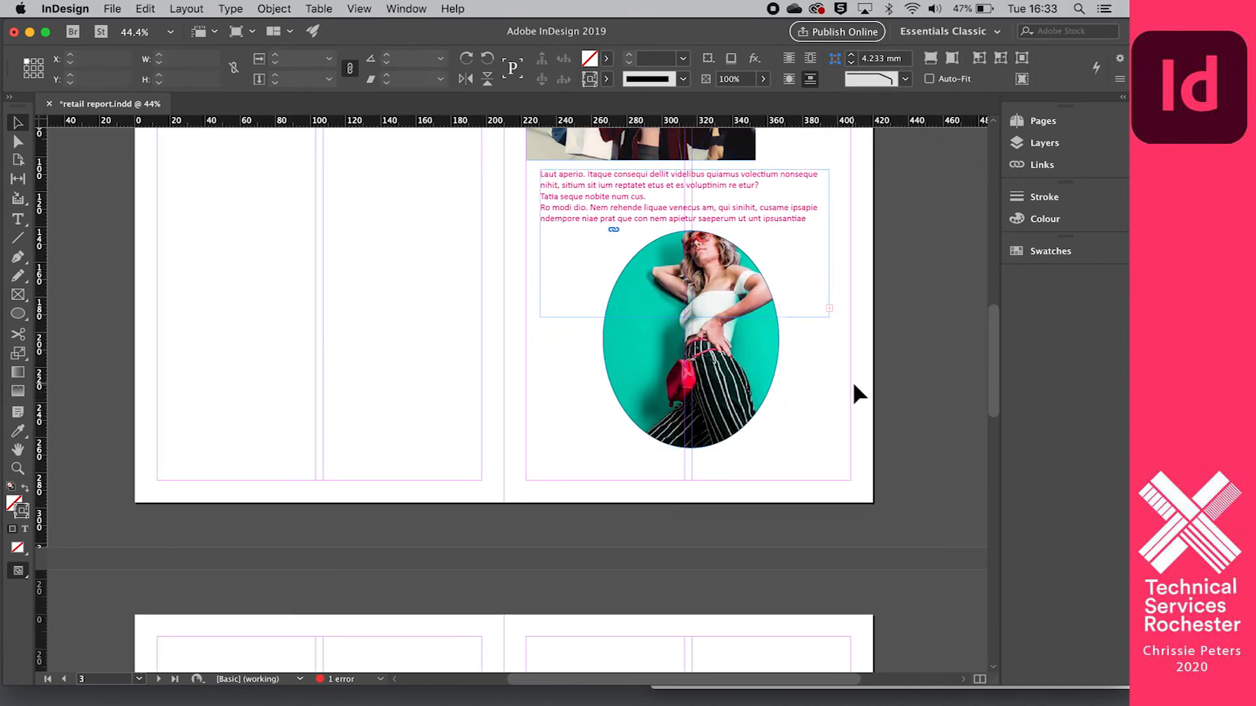
scroll(854, 386, up, 1)
click(830, 331)
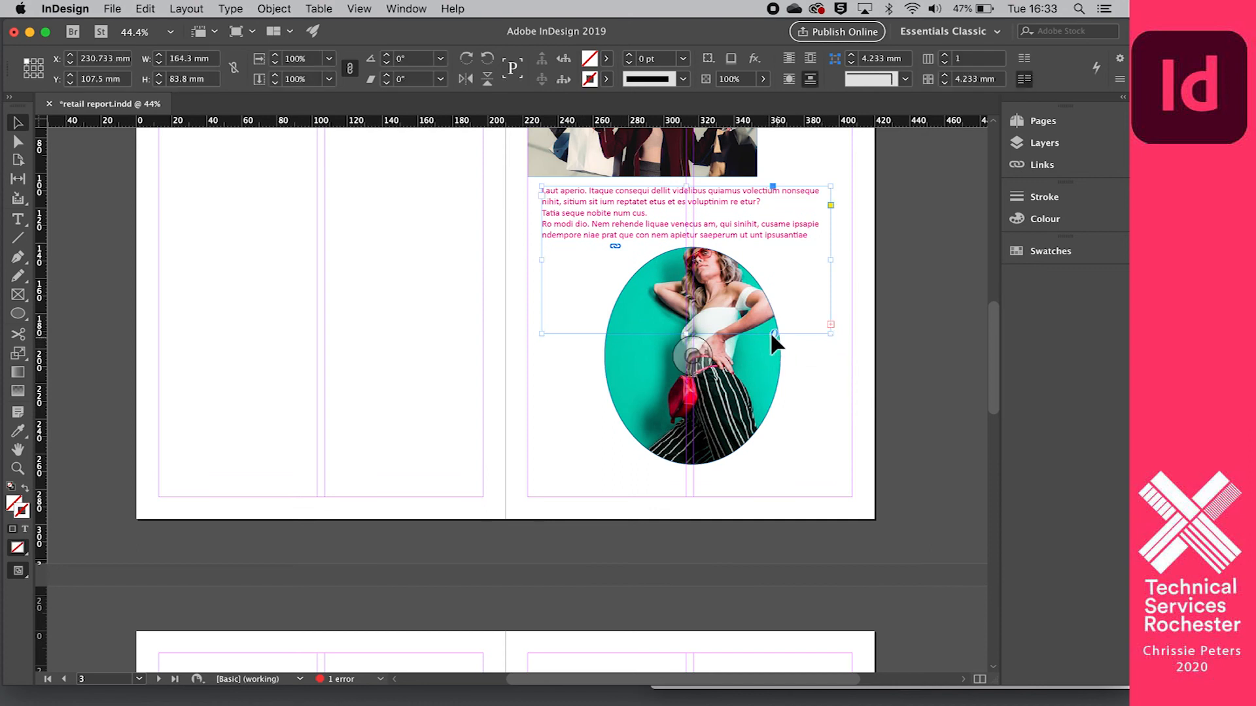
drag(692, 334, 694, 609)
scroll(693, 609, down, 2)
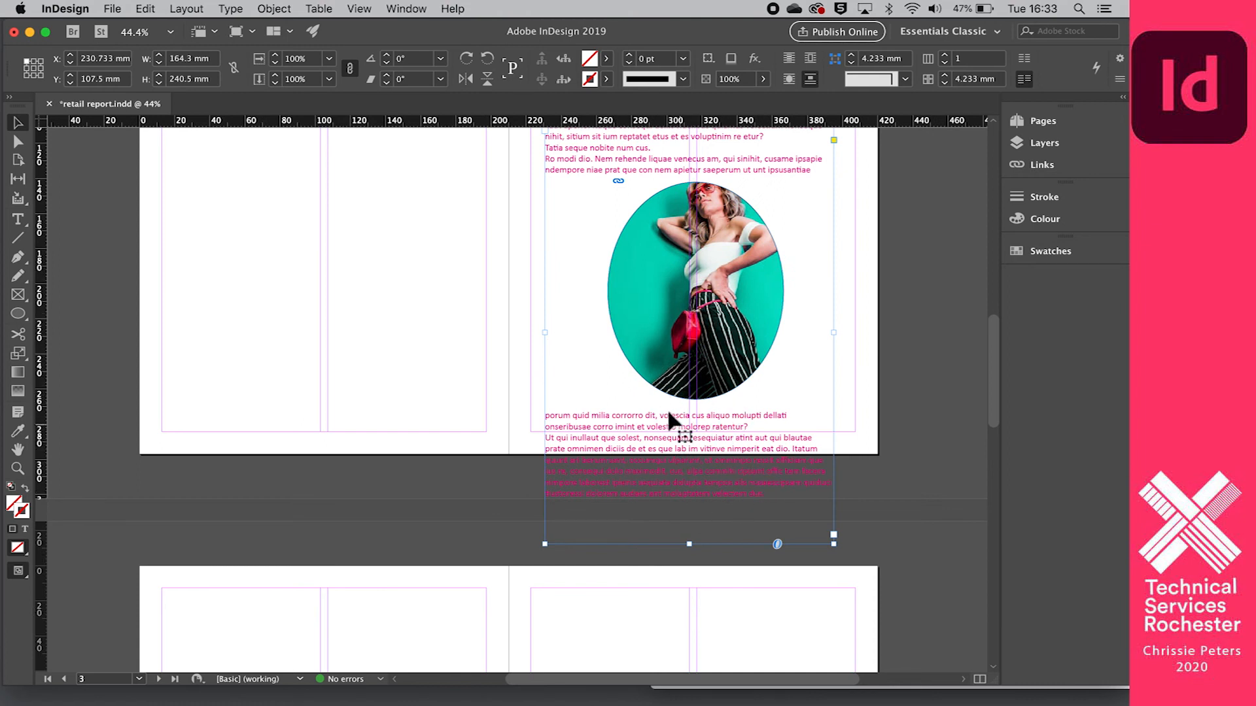
- Draw an empty text frame about 166 by 108 mm near the upper margin of page 4, spanning both columns
scroll(710, 460, down, 1)
scroll(710, 460, down, 5)
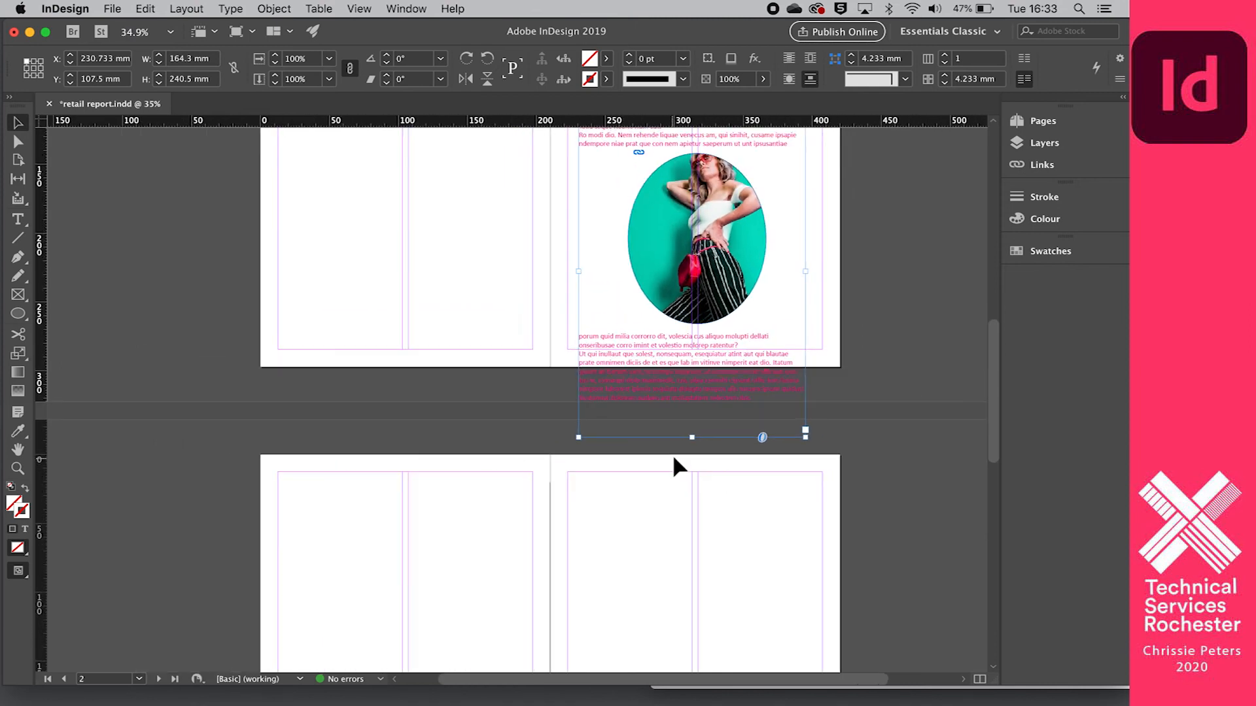
scroll(696, 441, down, 3)
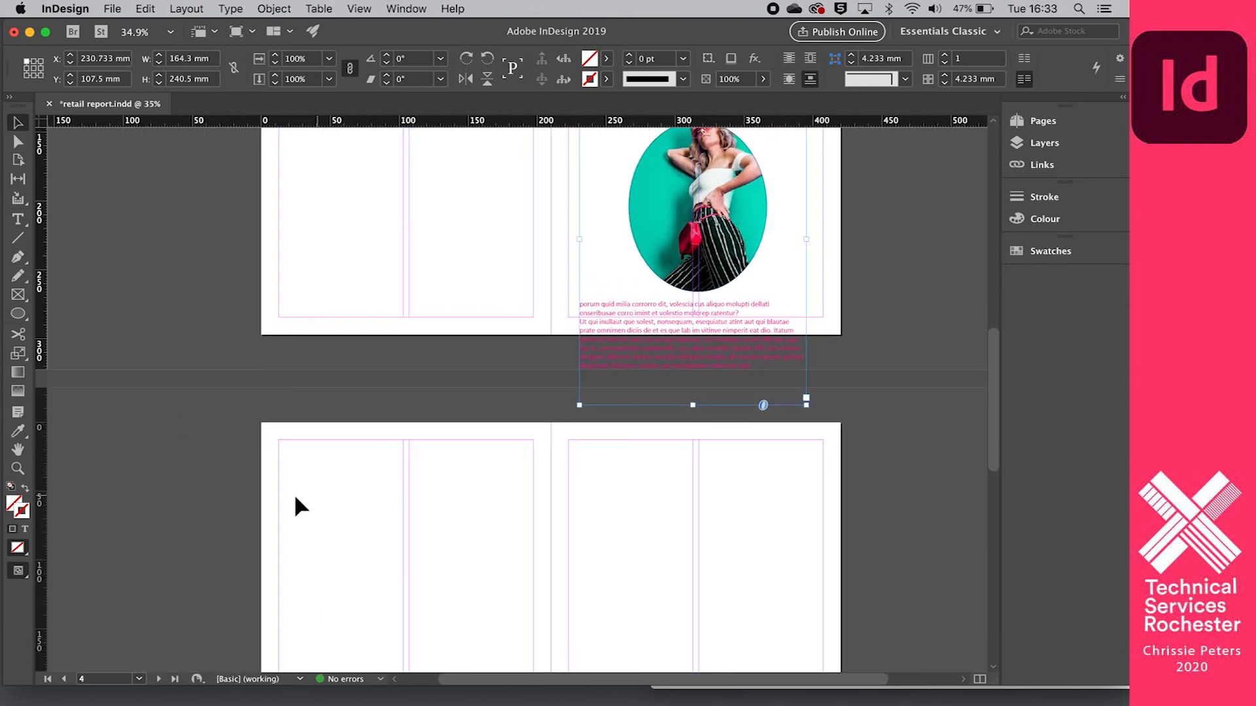
drag(283, 442, 477, 566)
click(17, 220)
drag(280, 449, 511, 597)
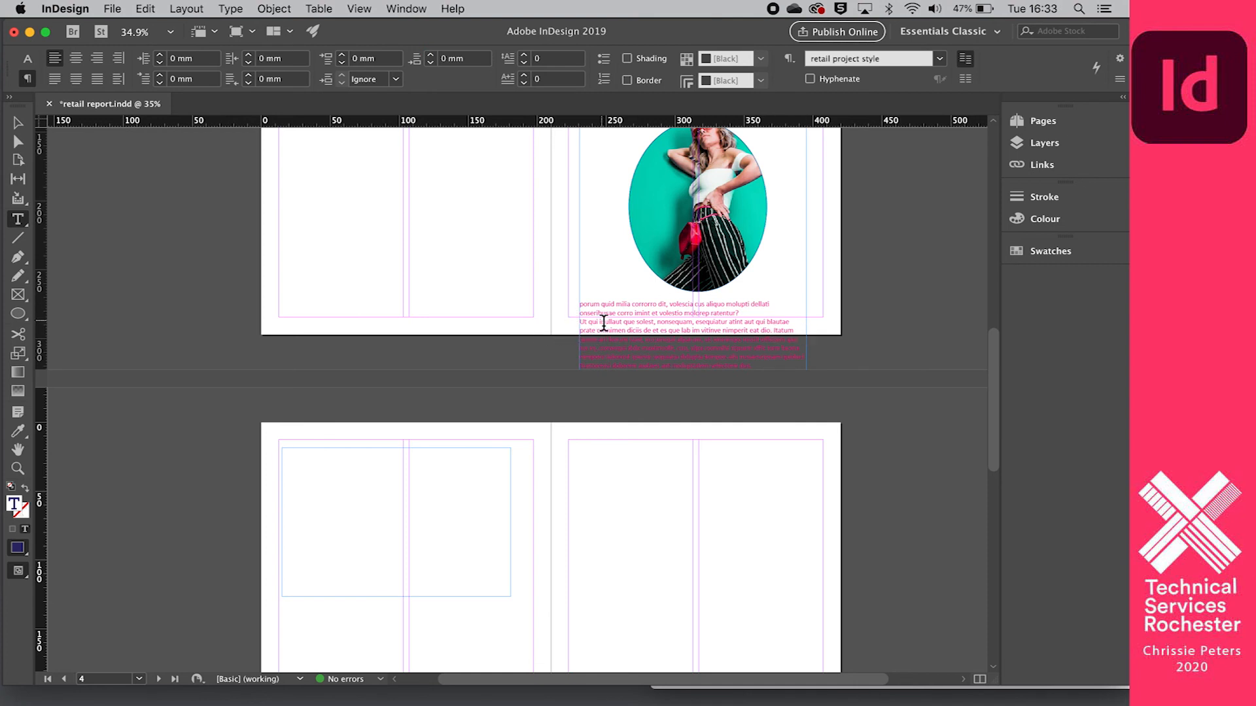
- Shorten the page 3 text frame to about 174 mm high and thread its overset text into the empty frame on page 4
scroll(602, 322, down, 3)
scroll(603, 323, up, 5)
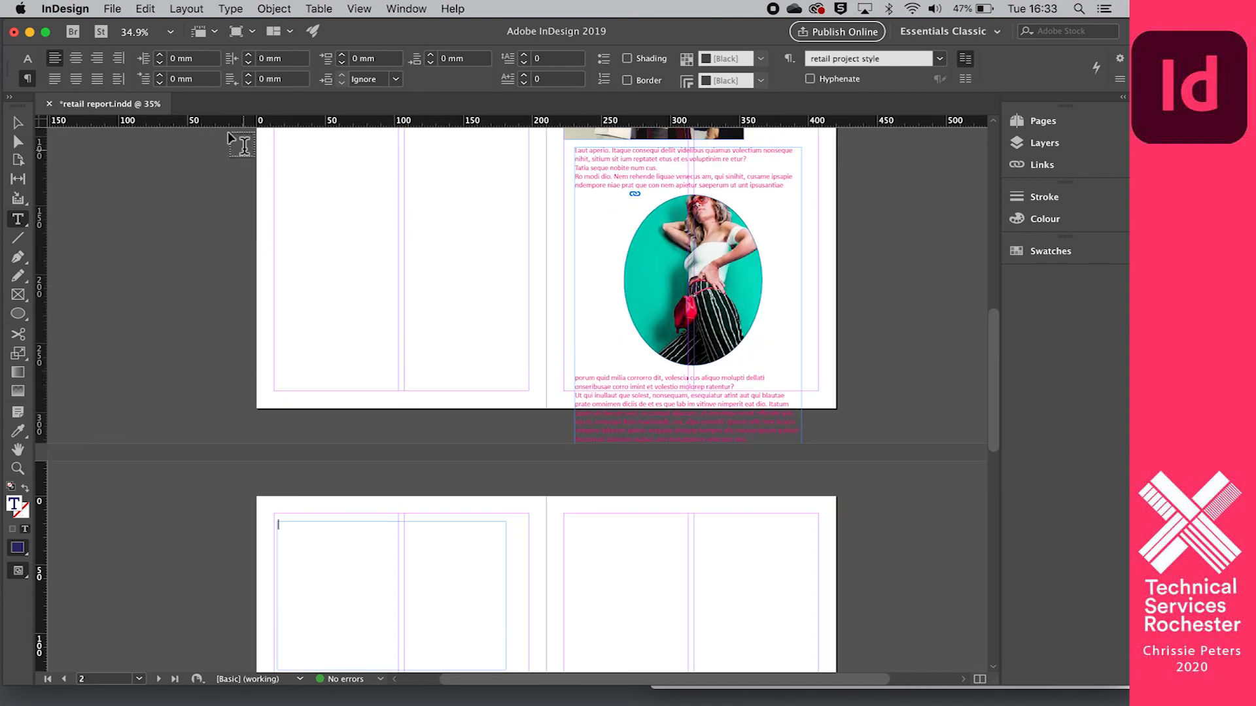
click(21, 122)
click(698, 437)
drag(687, 478, 682, 387)
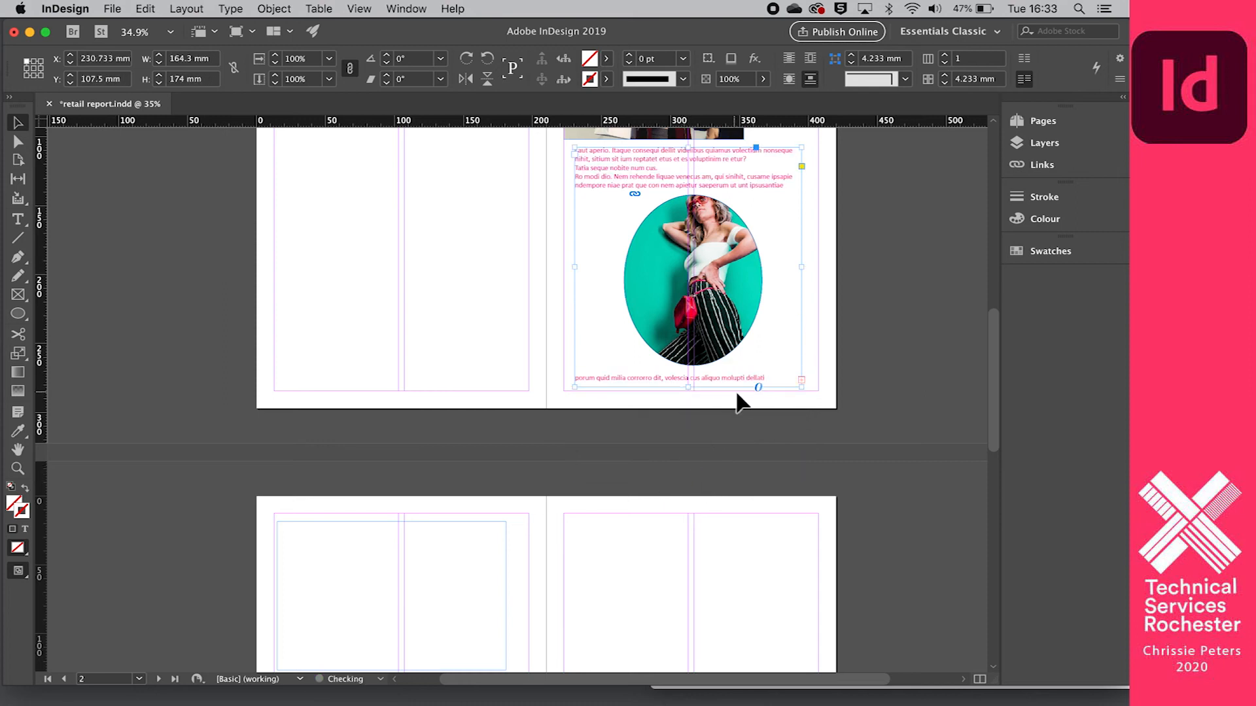
click(801, 378)
click(297, 543)
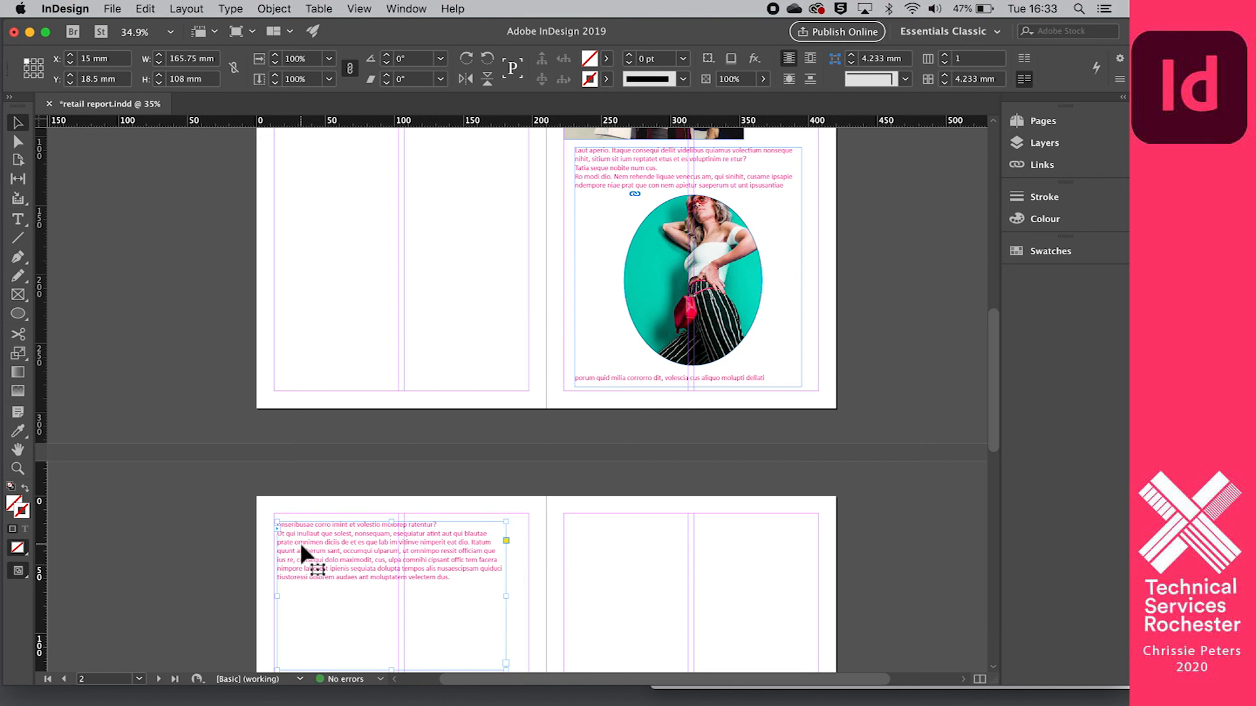
- Move the text frame off the oval photo onto page 2, at X 12.7 mm and Y 26.5 mm
scroll(300, 541, up, 3)
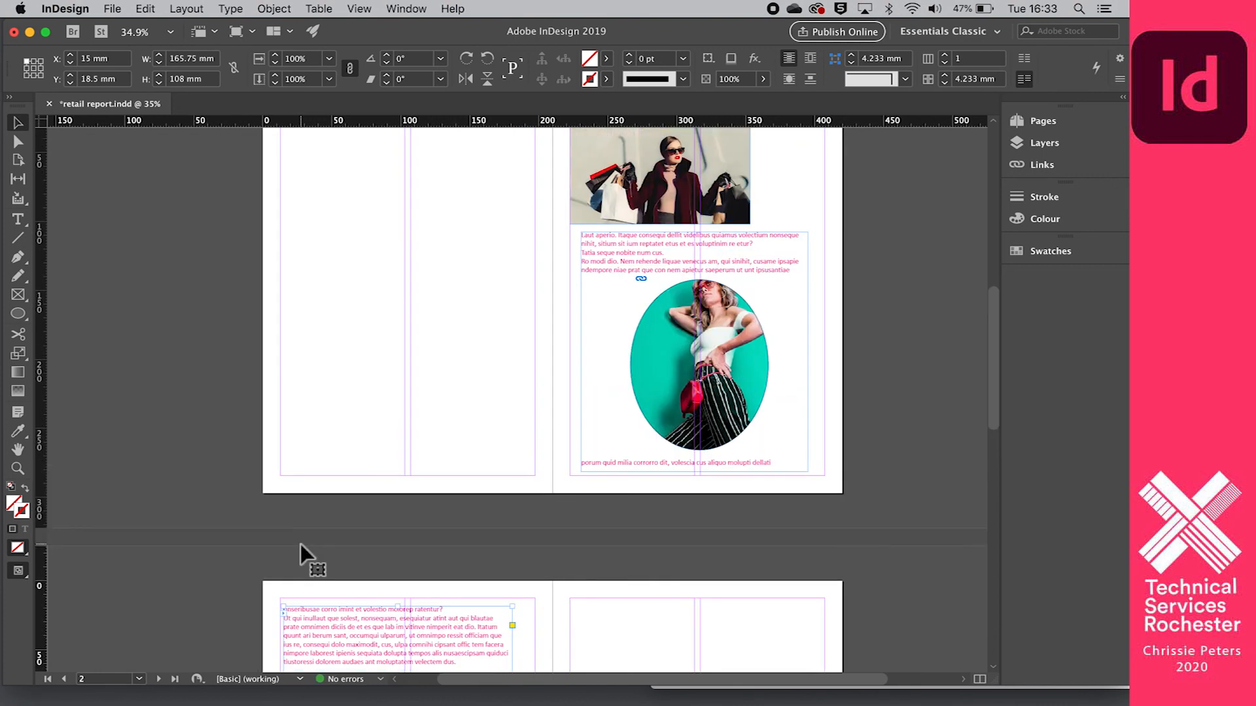
scroll(300, 544, up, 4)
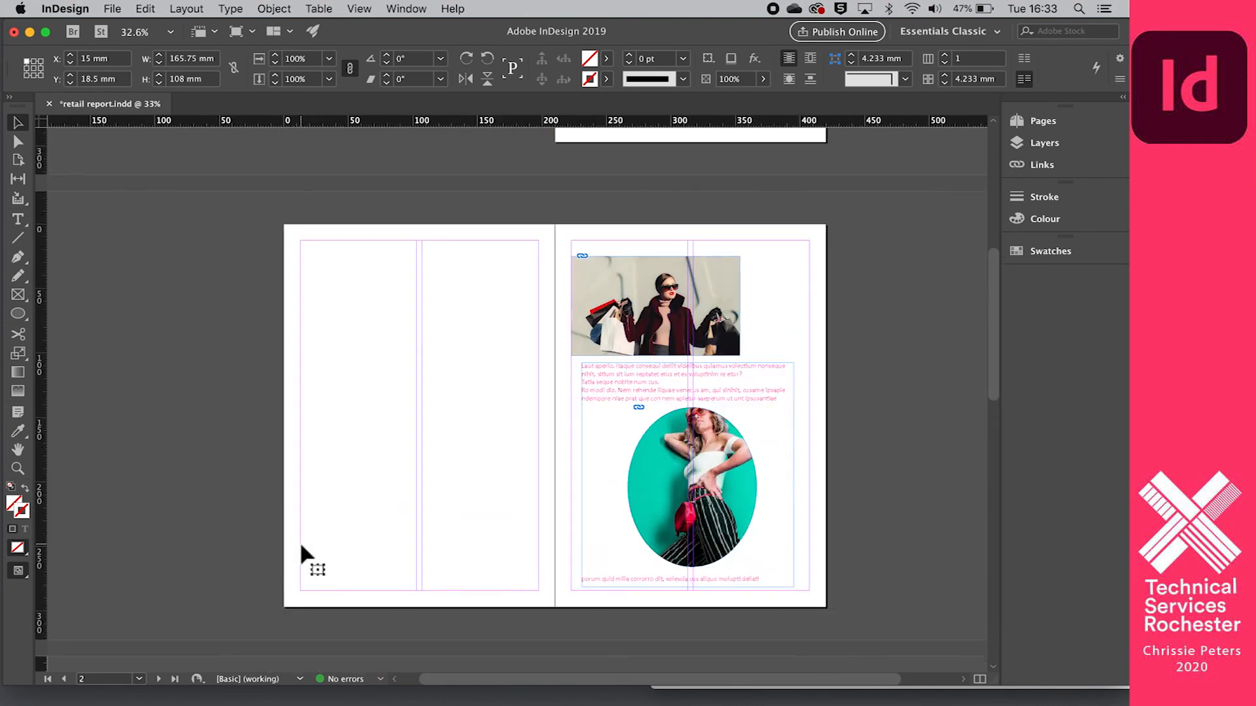
scroll(299, 541, down, 3)
scroll(301, 543, up, 2)
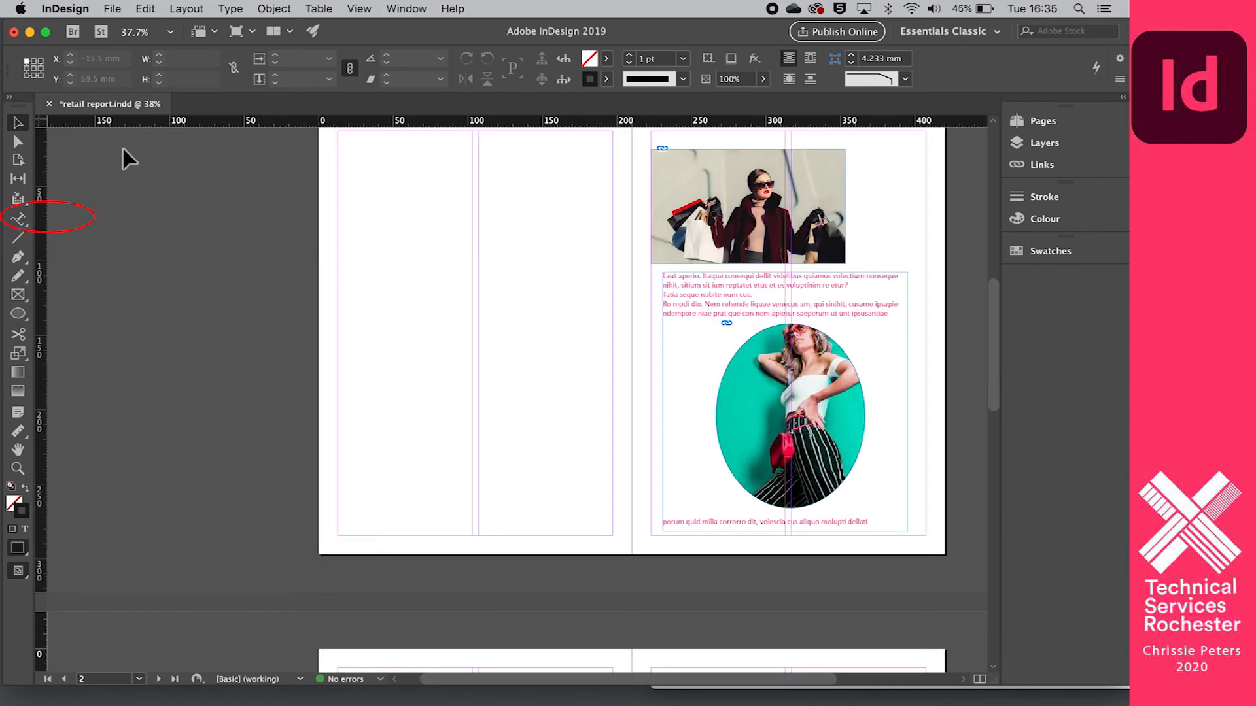
drag(703, 285, 379, 164)
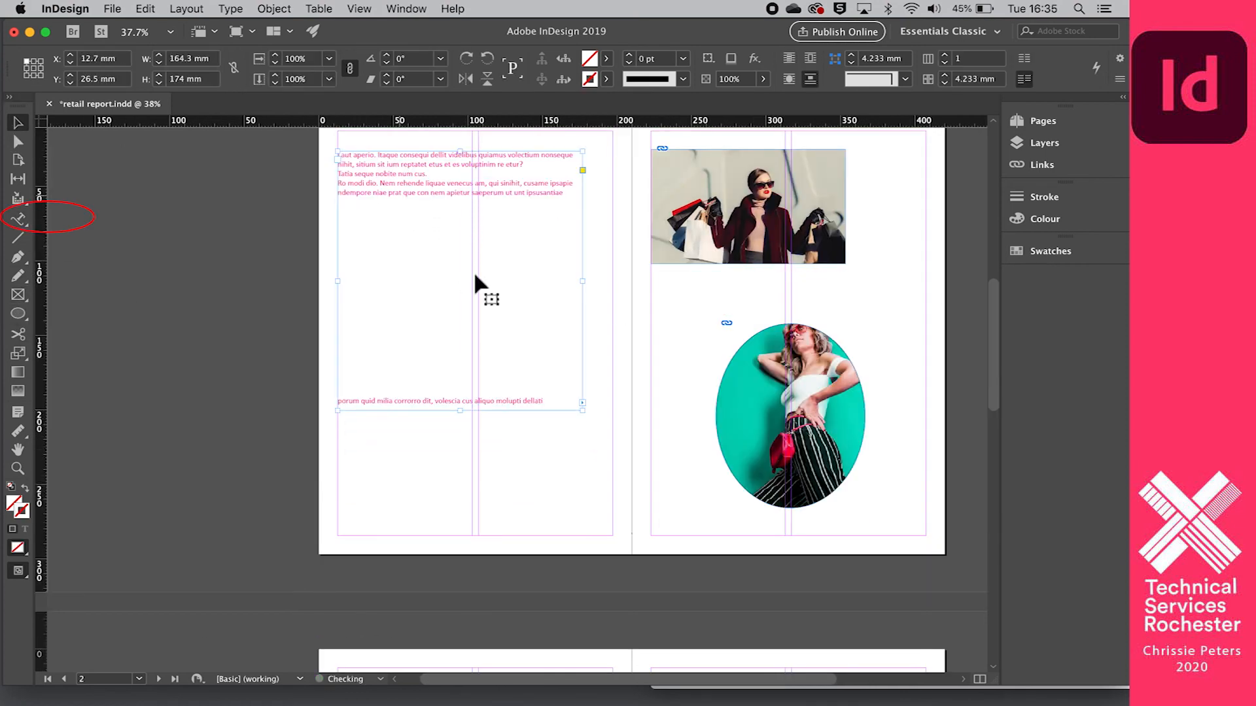
- Add the text "now i can type along a path!!" around the oval photo's edge with the Type on a Path tool
click(743, 377)
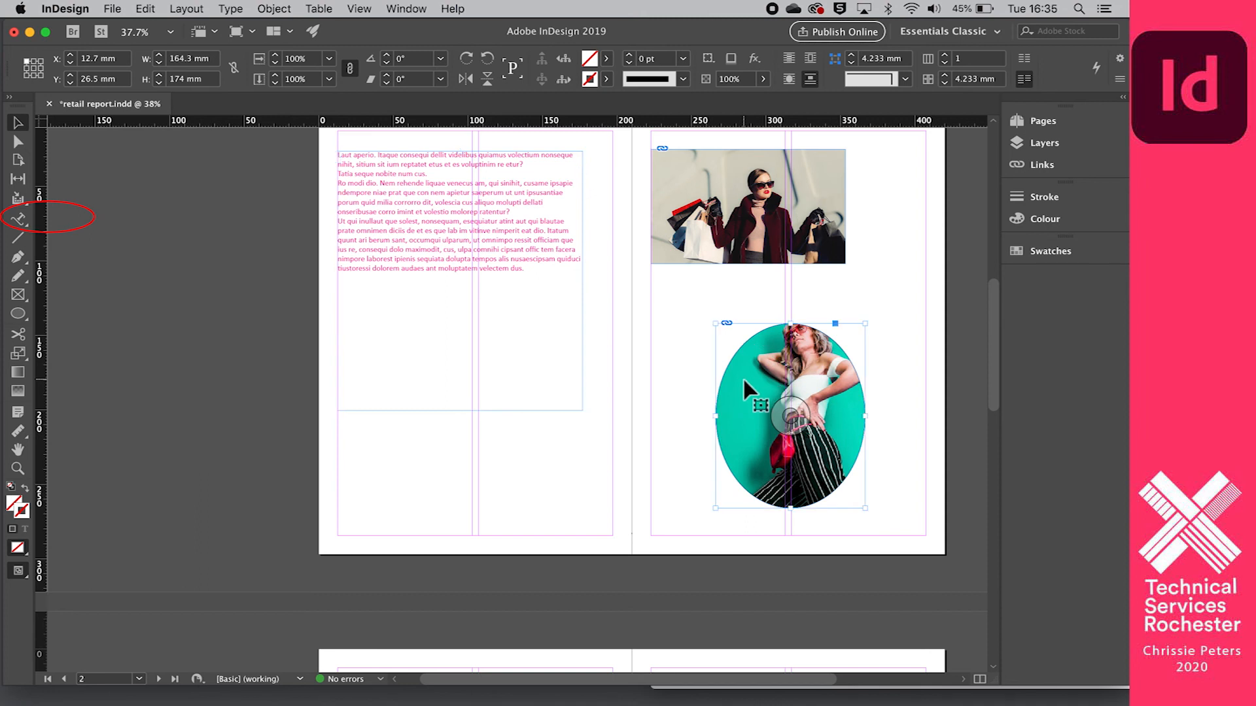
click(18, 218)
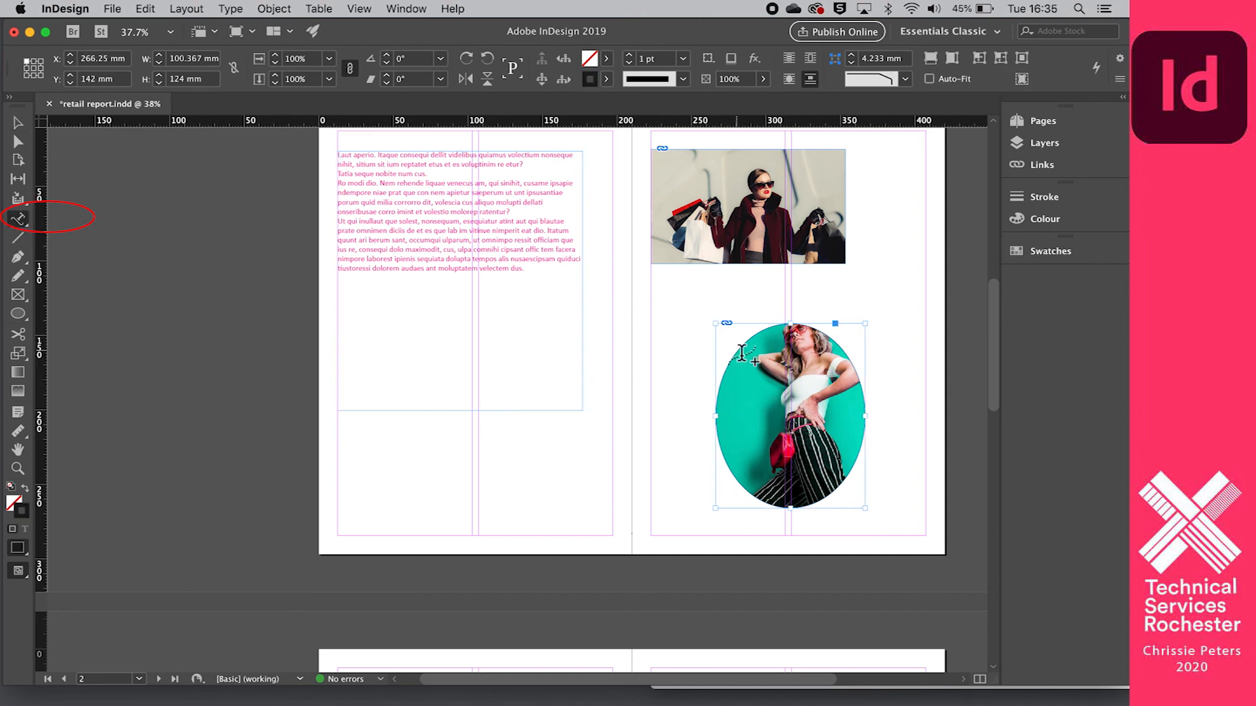
click(22, 224)
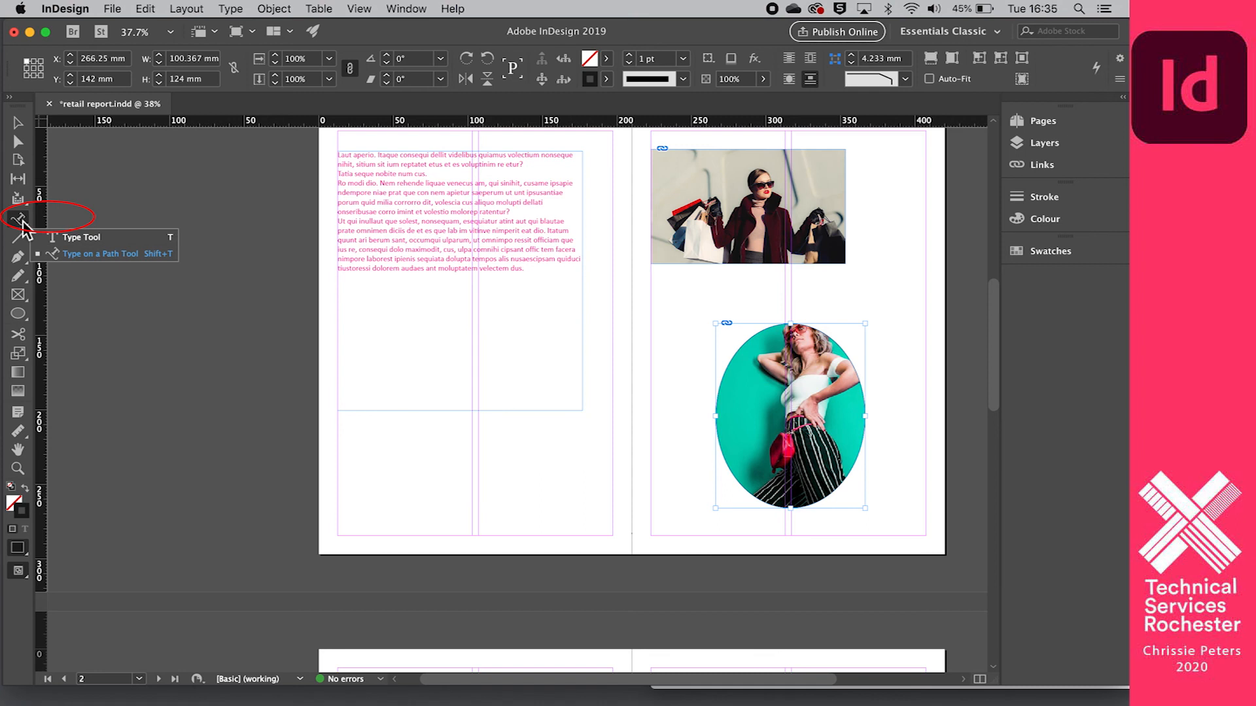
click(79, 256)
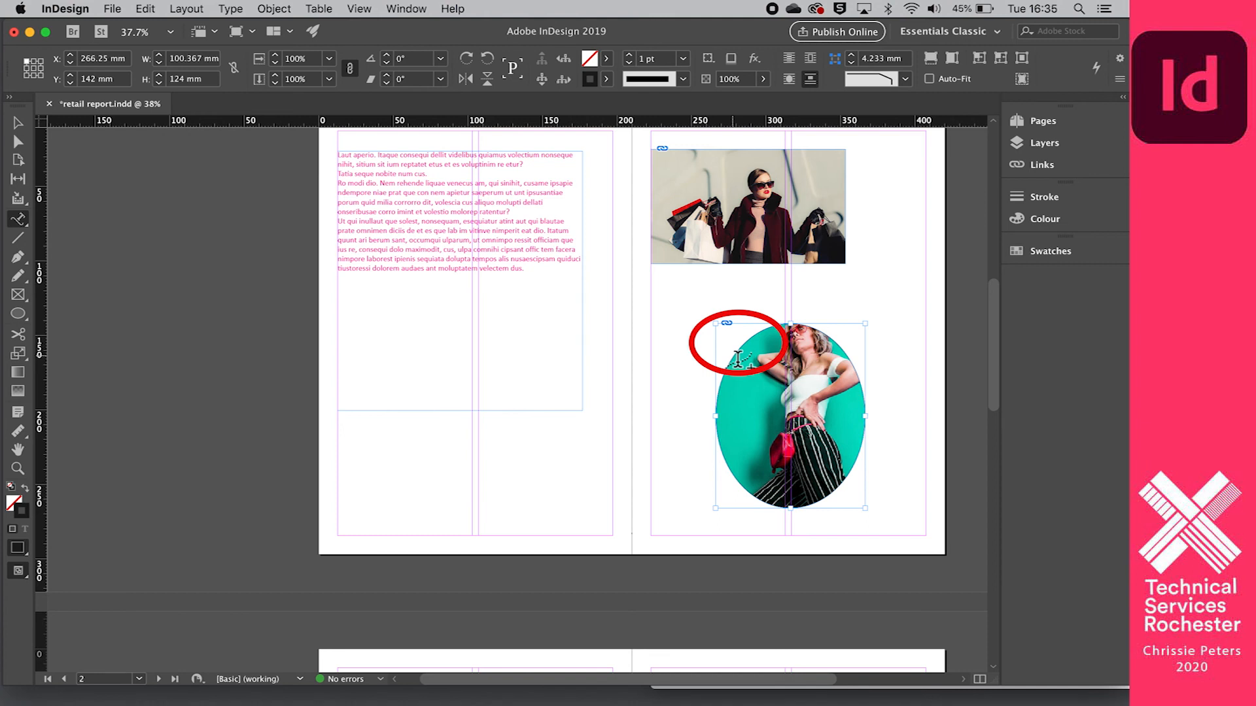
click(737, 359)
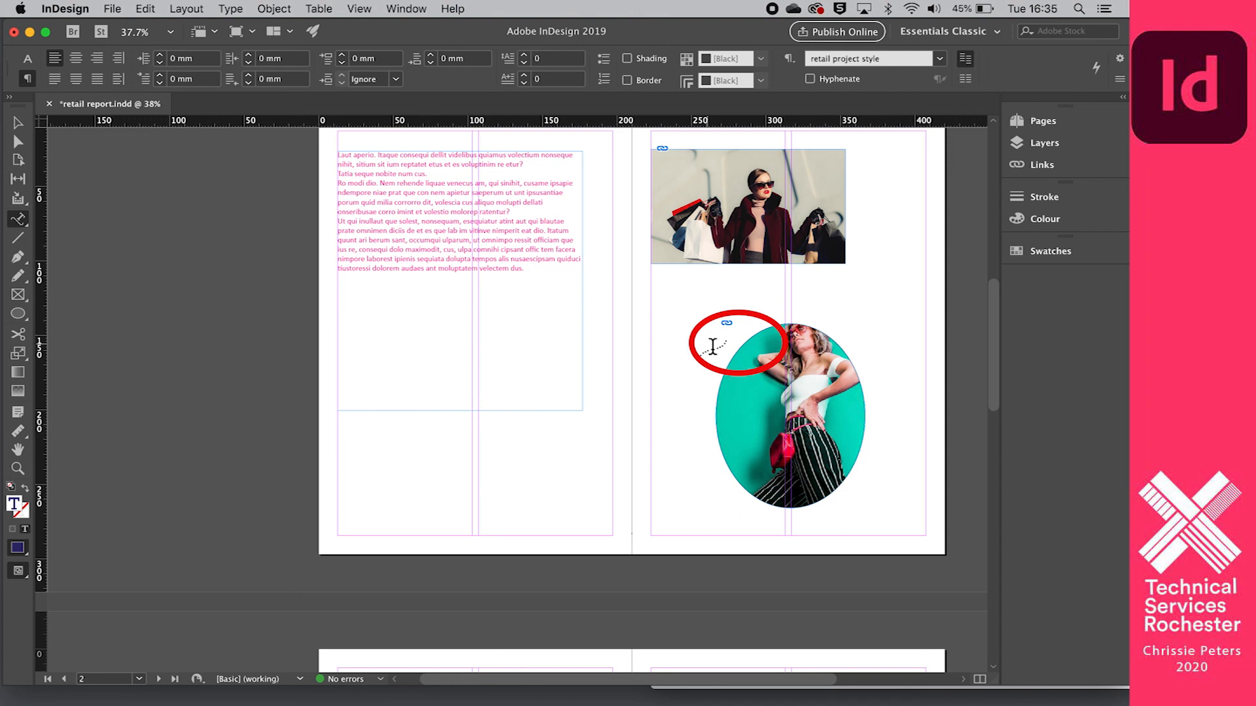
text(now i can type along)
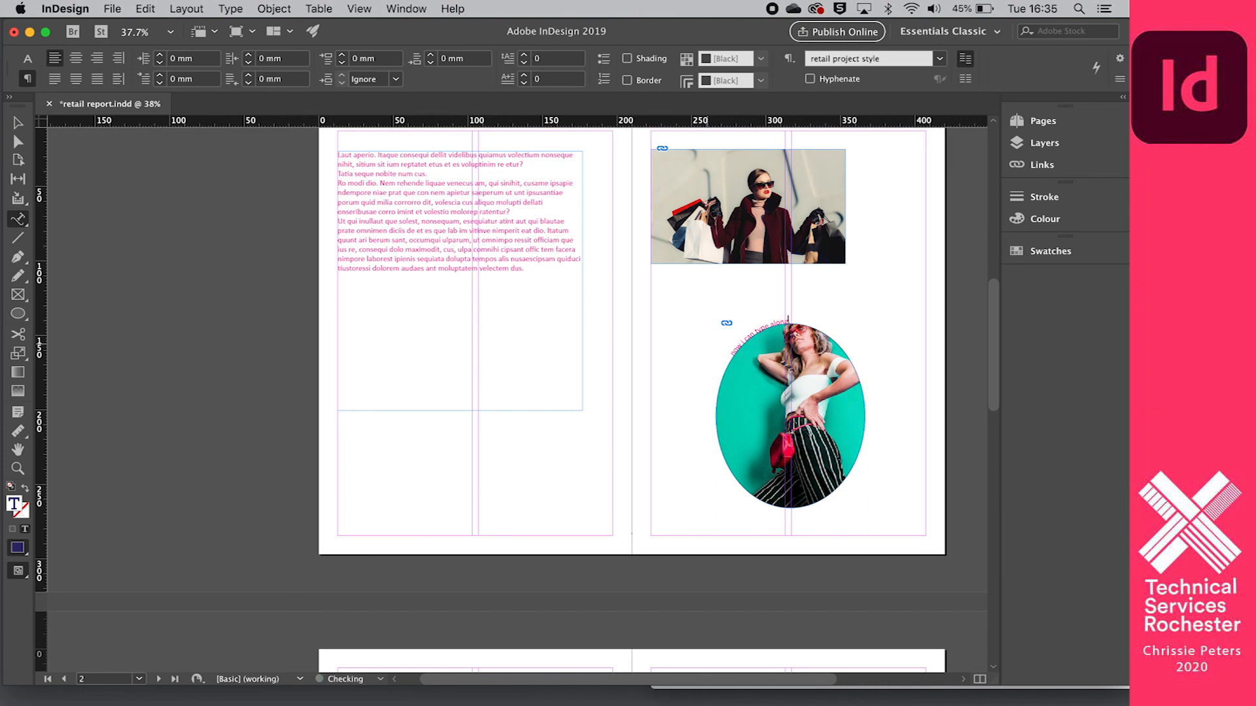
text( a path)
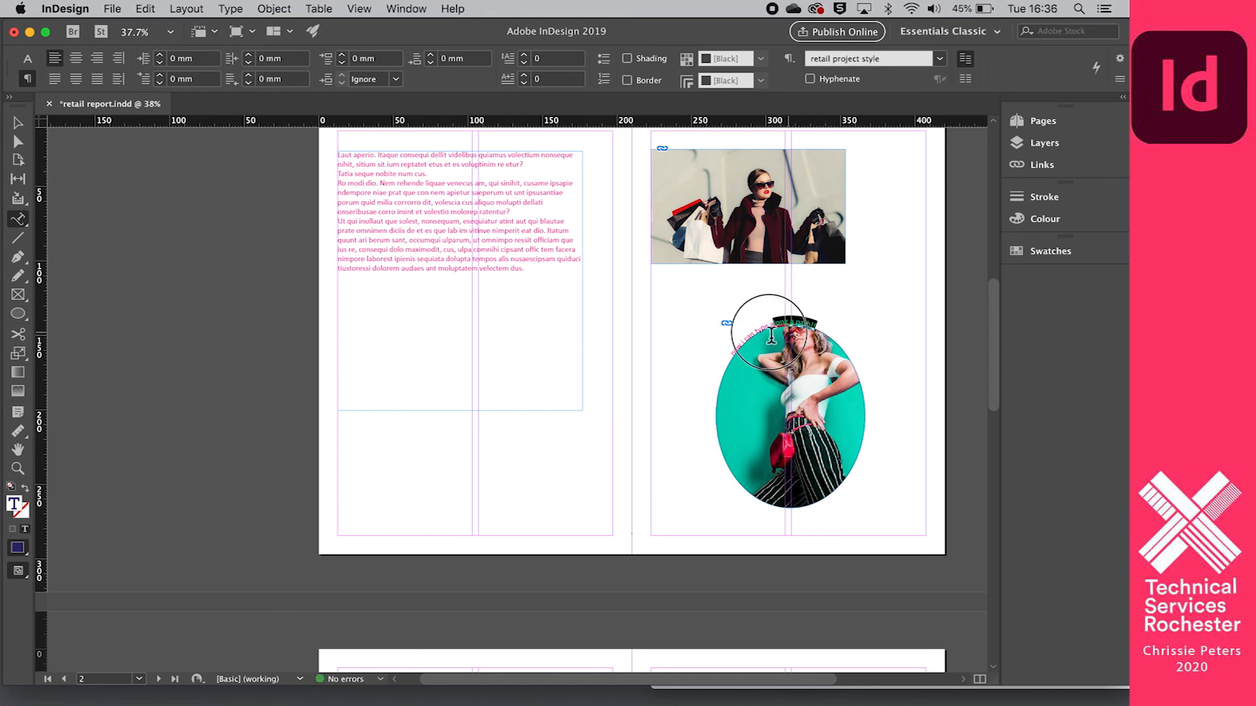
- Set all the path text around the oval photo to a font size of 55 pt
drag(726, 369, 725, 354)
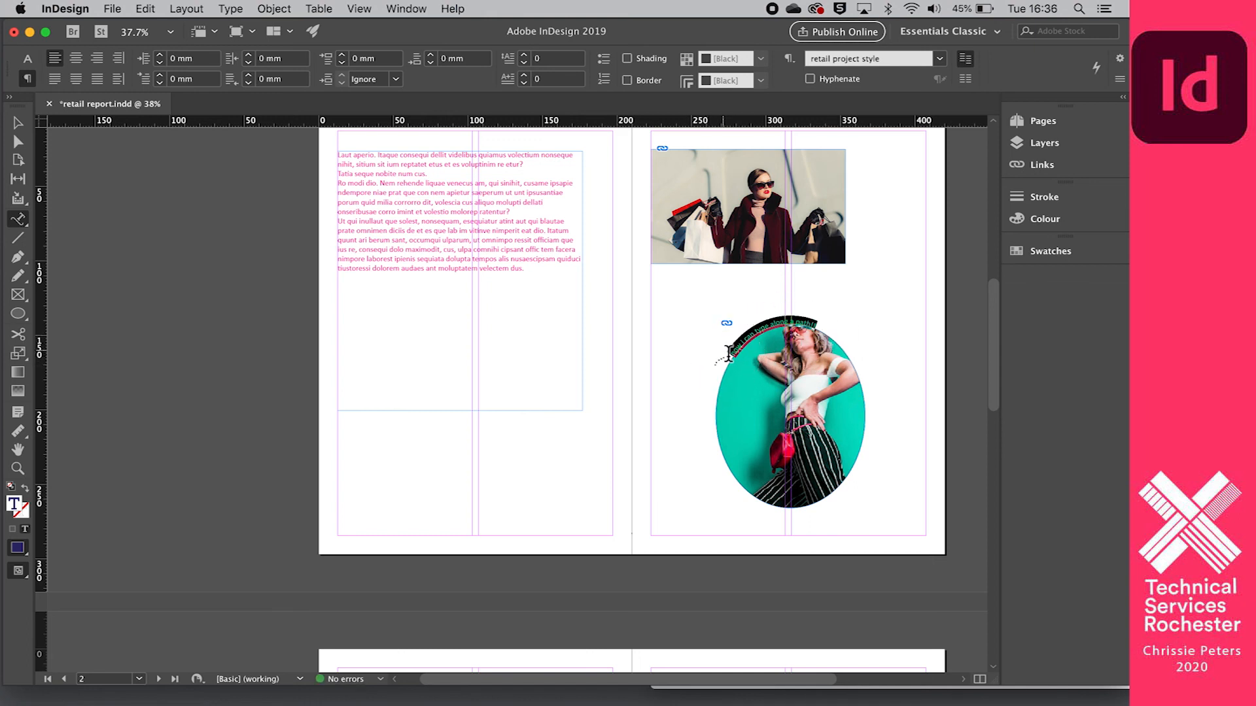
click(28, 58)
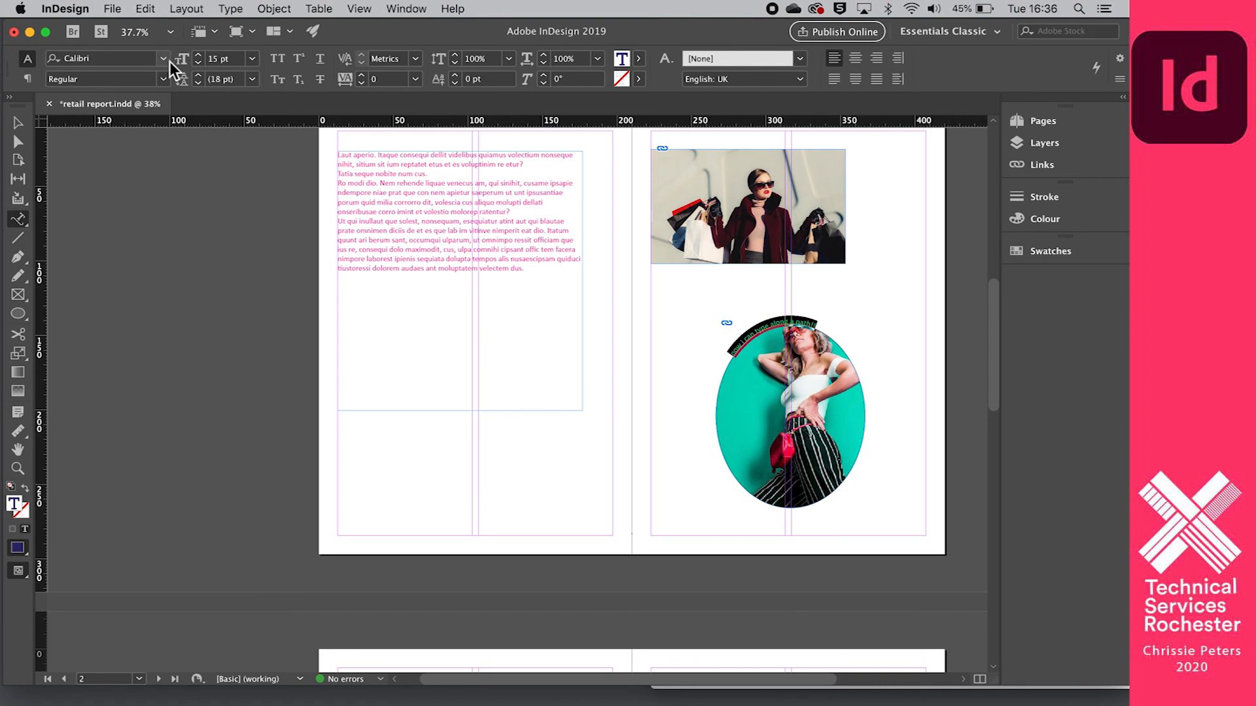
click(199, 56)
click(199, 56)
click(199, 56)
click(199, 56)
click(199, 56)
click(198, 55)
click(198, 55)
click(199, 56)
click(199, 56)
click(199, 56)
click(198, 55)
click(199, 55)
click(198, 55)
click(198, 56)
click(199, 56)
click(199, 55)
click(198, 55)
click(198, 56)
click(199, 55)
click(199, 55)
click(199, 56)
click(198, 55)
click(198, 56)
click(199, 56)
click(199, 56)
click(198, 56)
click(199, 56)
click(199, 55)
click(198, 56)
click(199, 56)
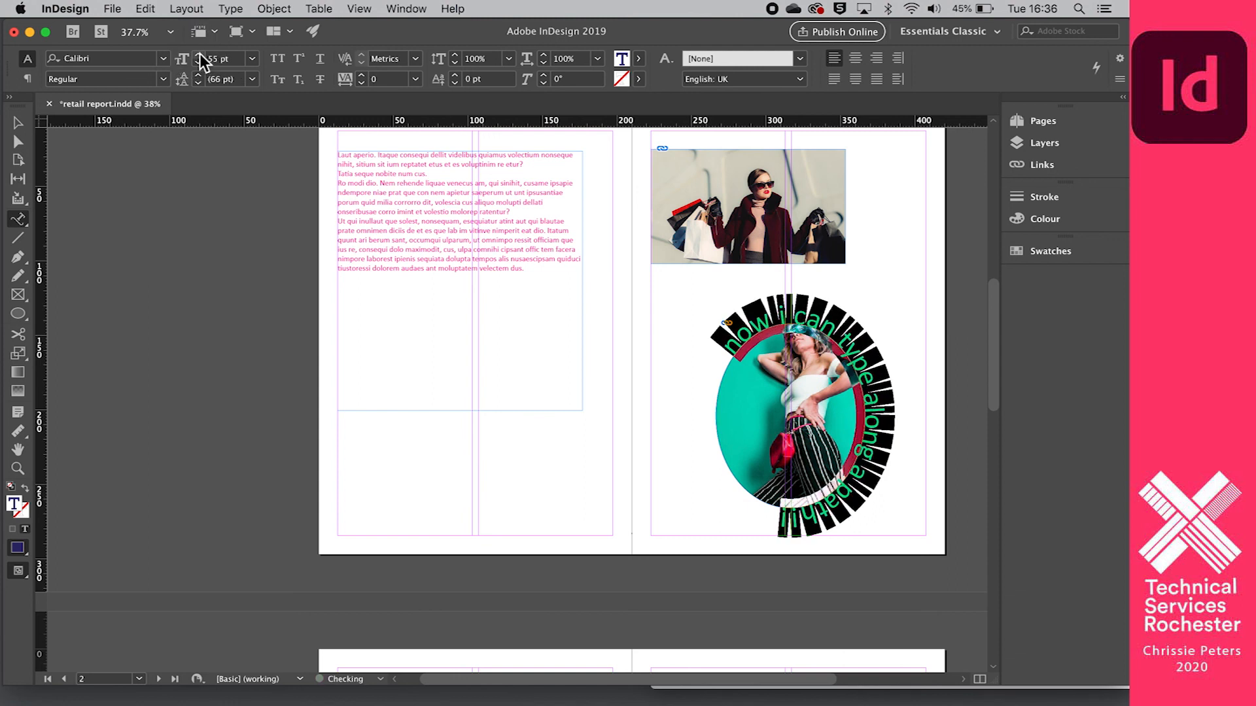
- Colour the path text with the cyan swatch C=100 M=0 Y=0 K=0 and deselect it
click(639, 58)
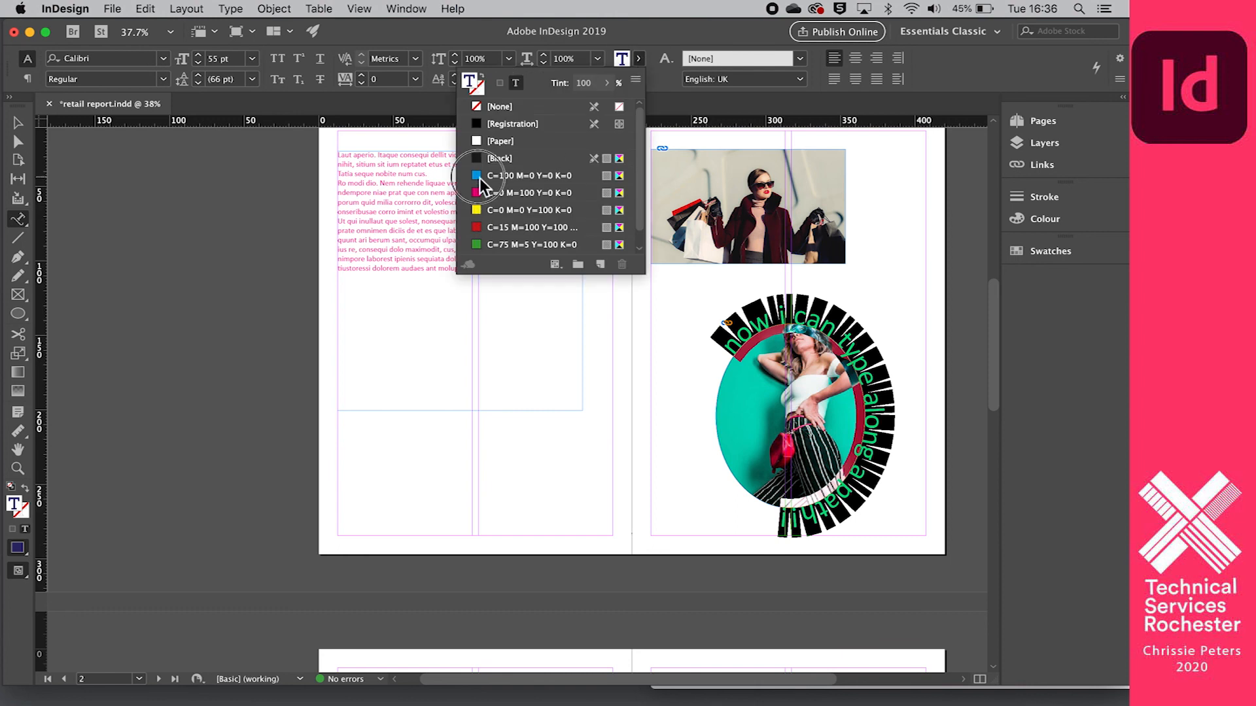
click(489, 177)
click(18, 123)
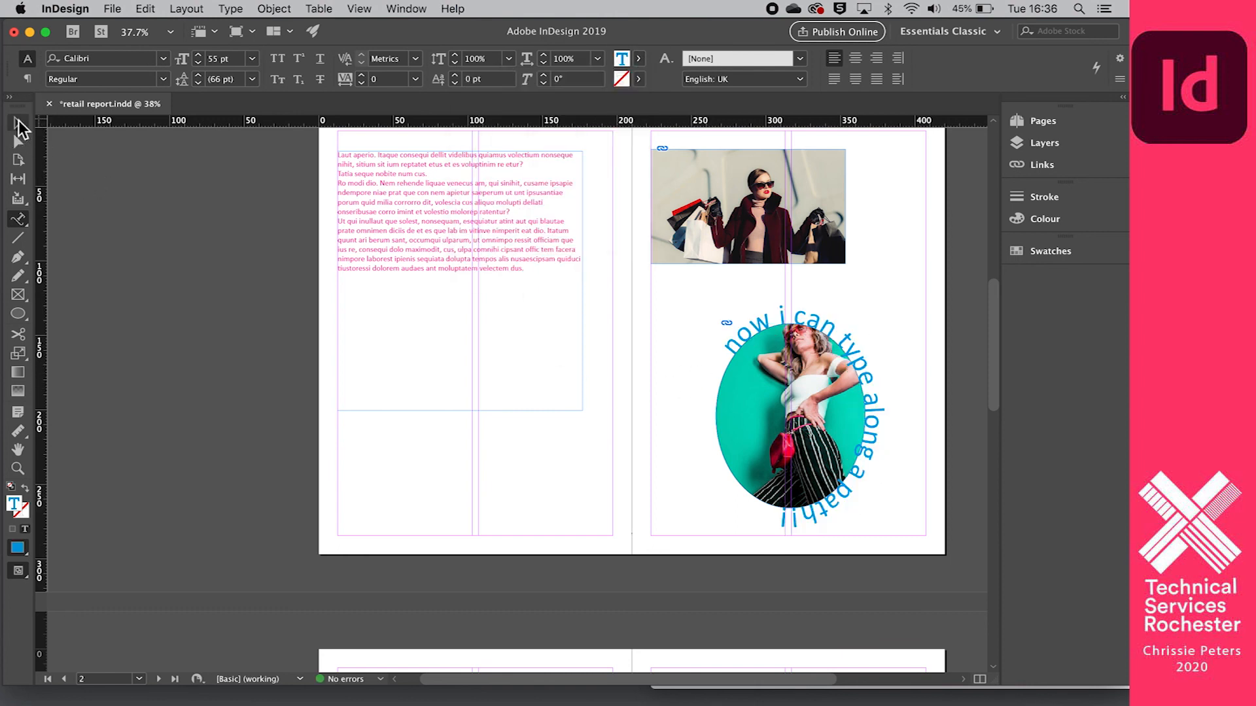
click(220, 442)
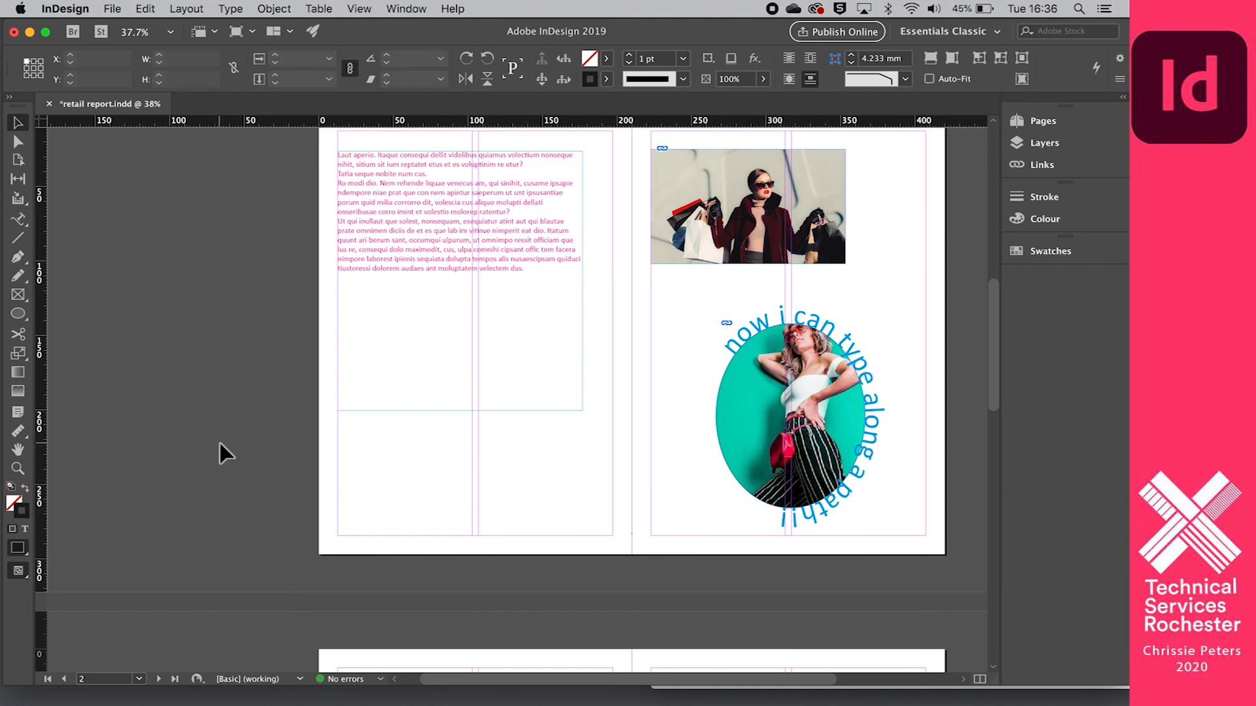
- Draw an ellipse about 67 by 63 mm below the page 2 text, and a wavy Pen tool curve about 167 mm wide beneath it
click(17, 314)
drag(353, 319, 453, 413)
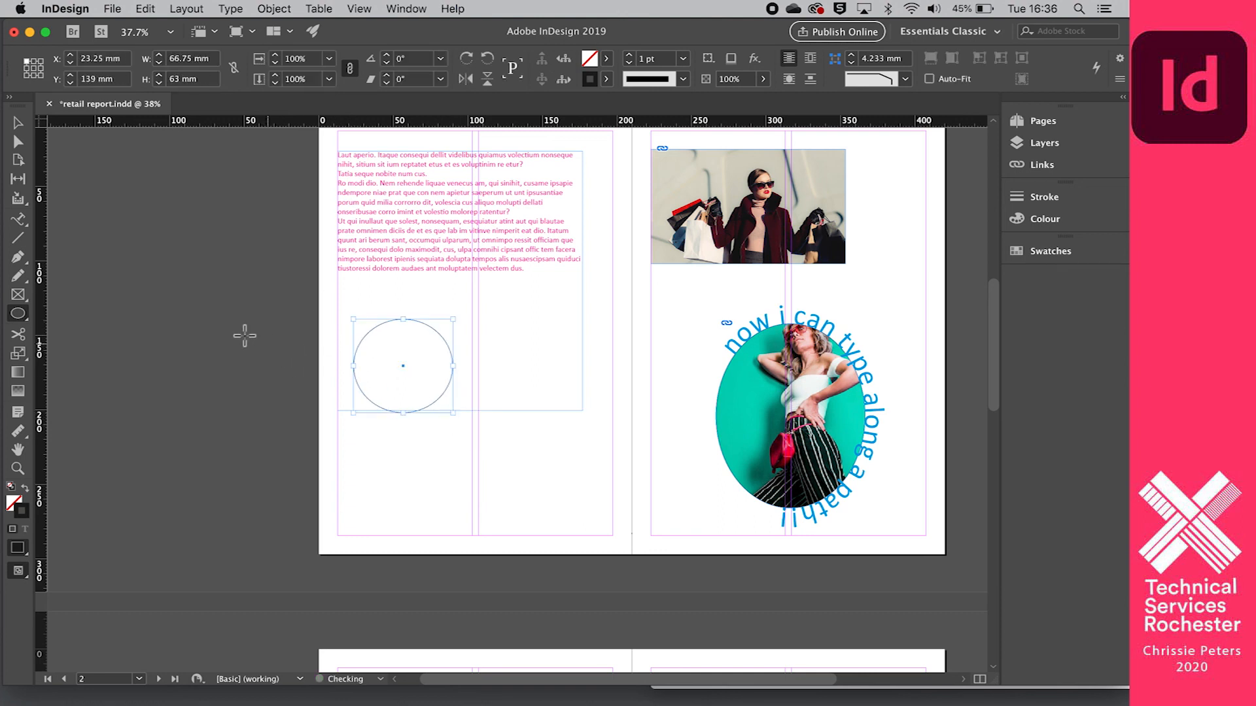
click(17, 257)
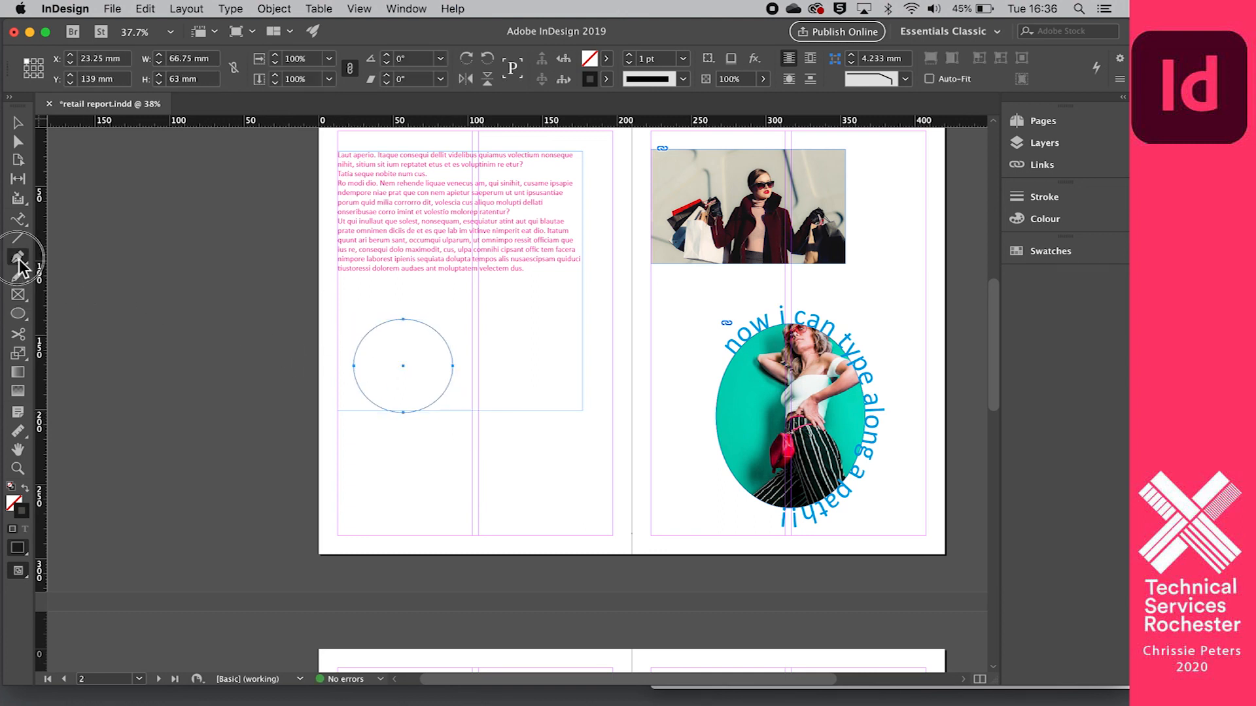
click(355, 508)
mouse_move(418, 468)
mouse_down()
mouse_move(443, 497)
mouse_move(472, 498)
mouse_move(544, 467)
mouse_move(616, 512)
mouse_up()
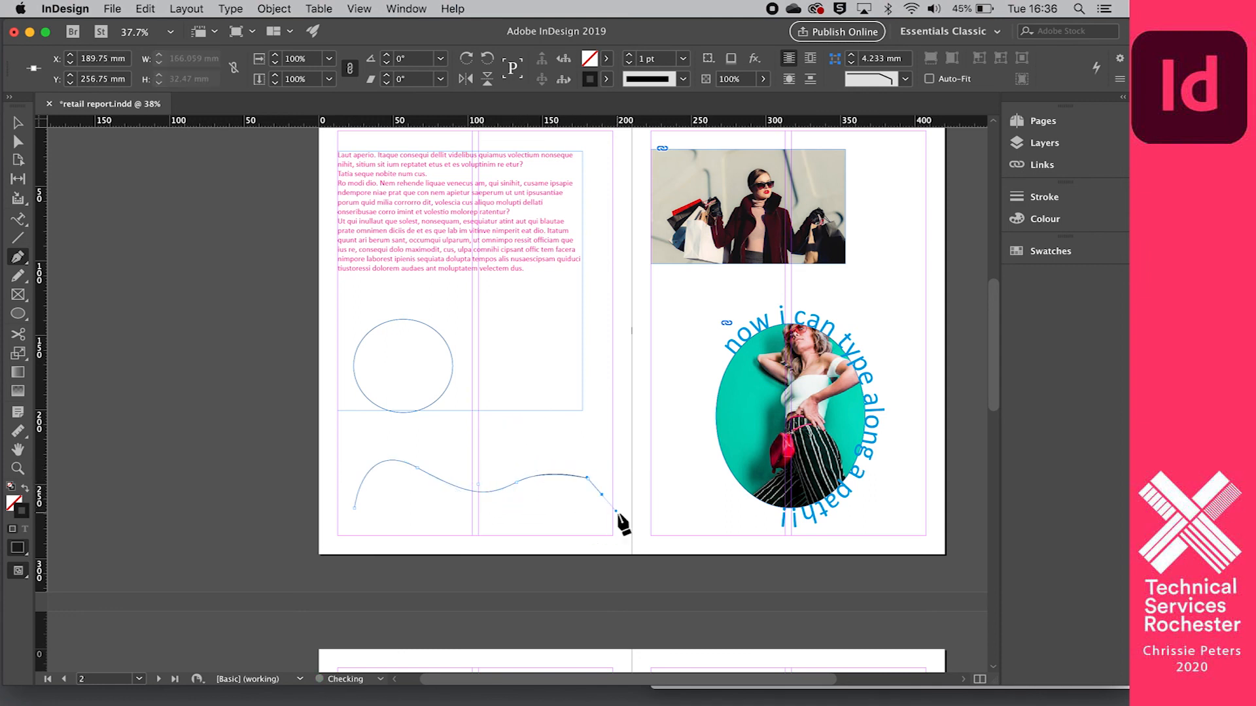
- Add random filler letters along the wavy curve and around the ellipse with the Type on a Path tool
click(17, 219)
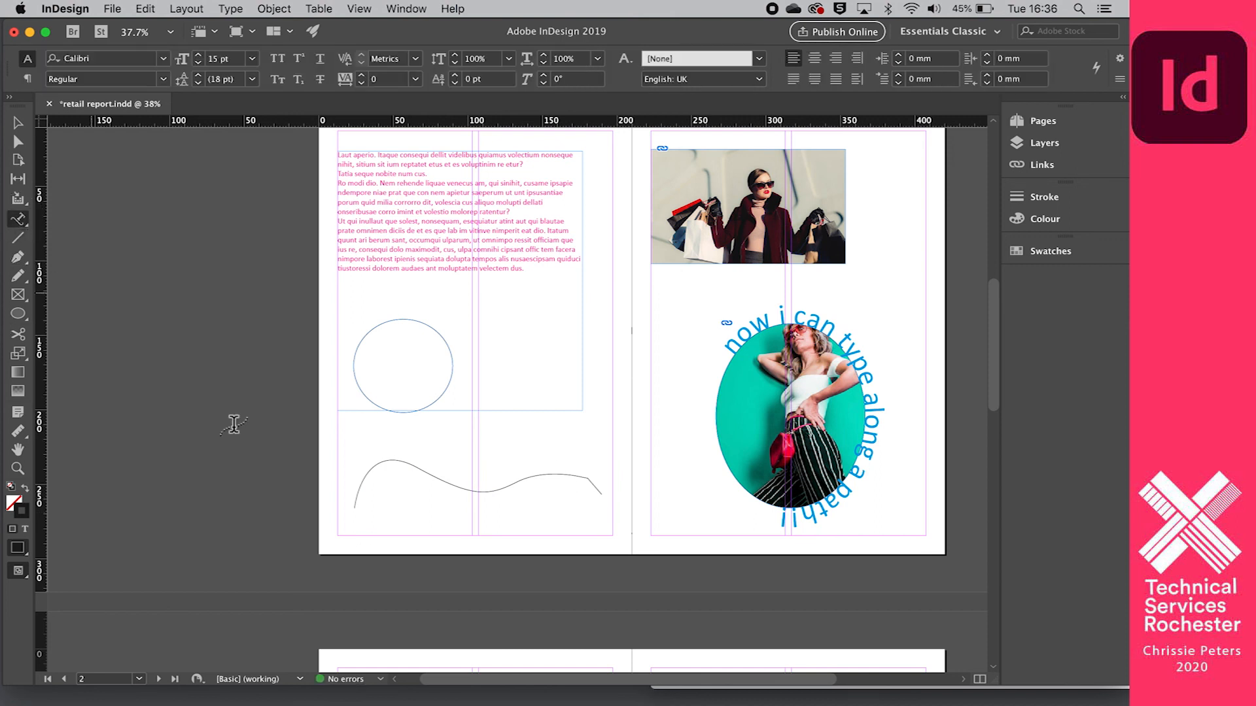
click(359, 497)
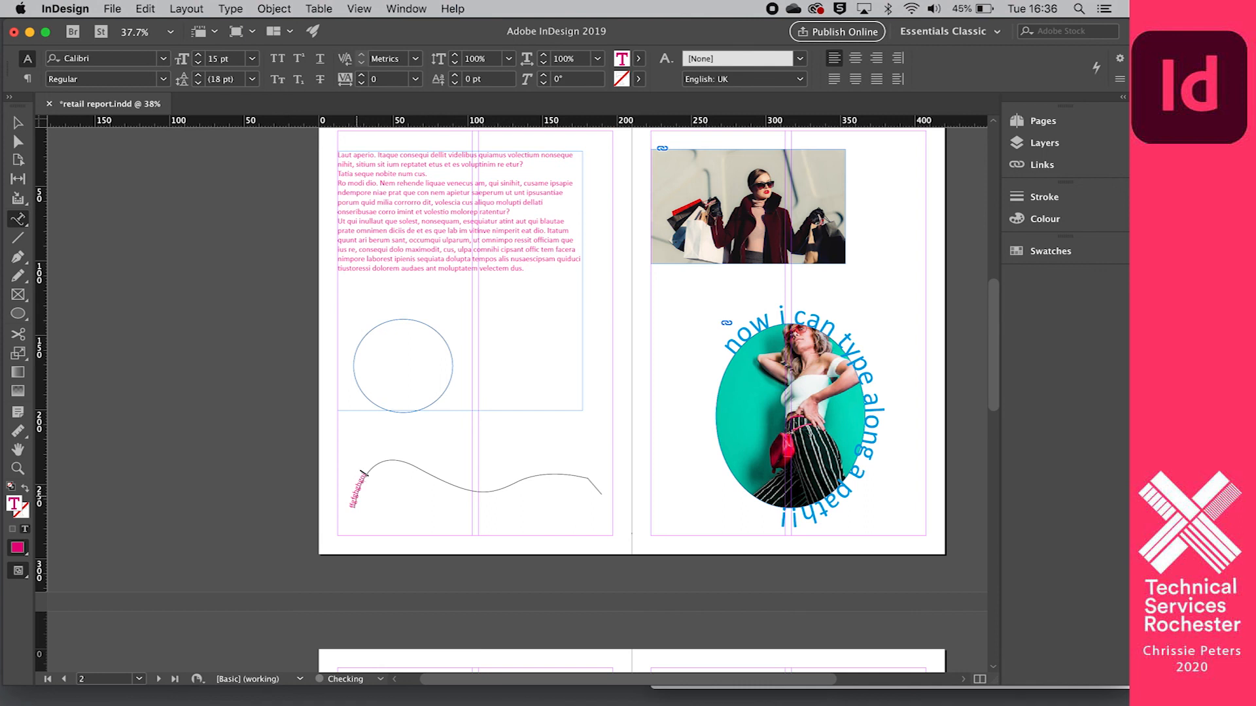
text(df)
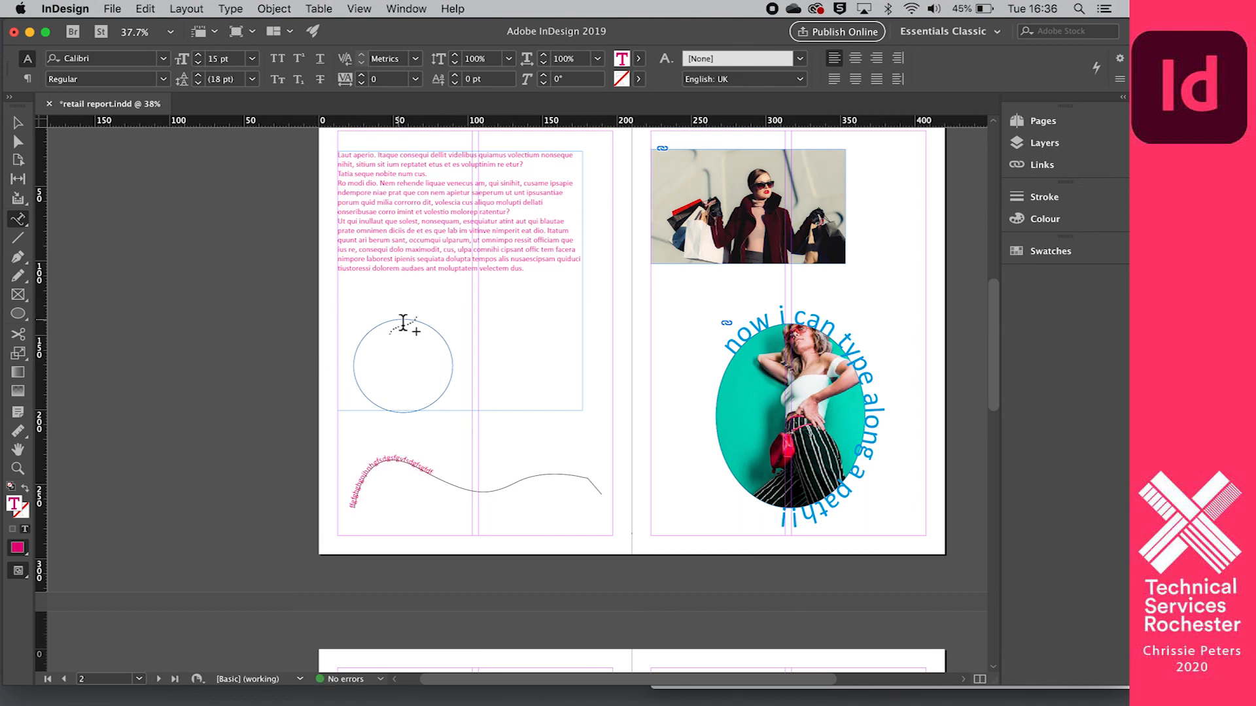
click(403, 321)
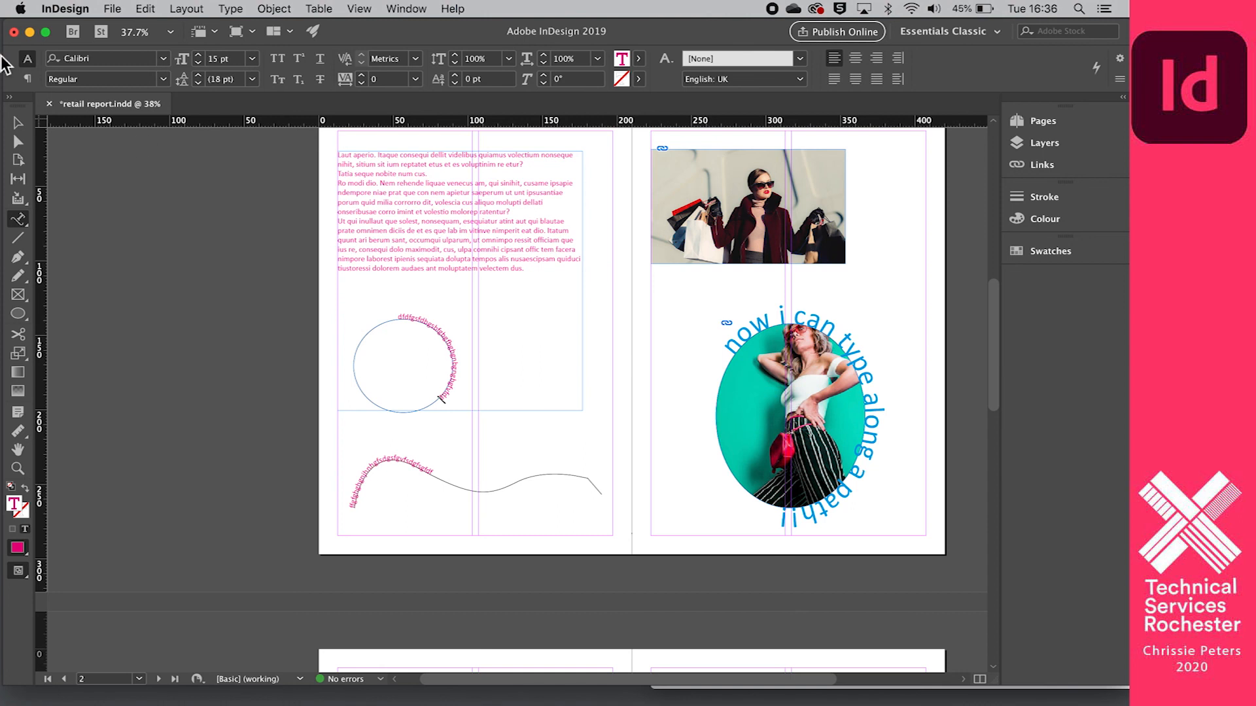
scroll(334, 395, down, 3)
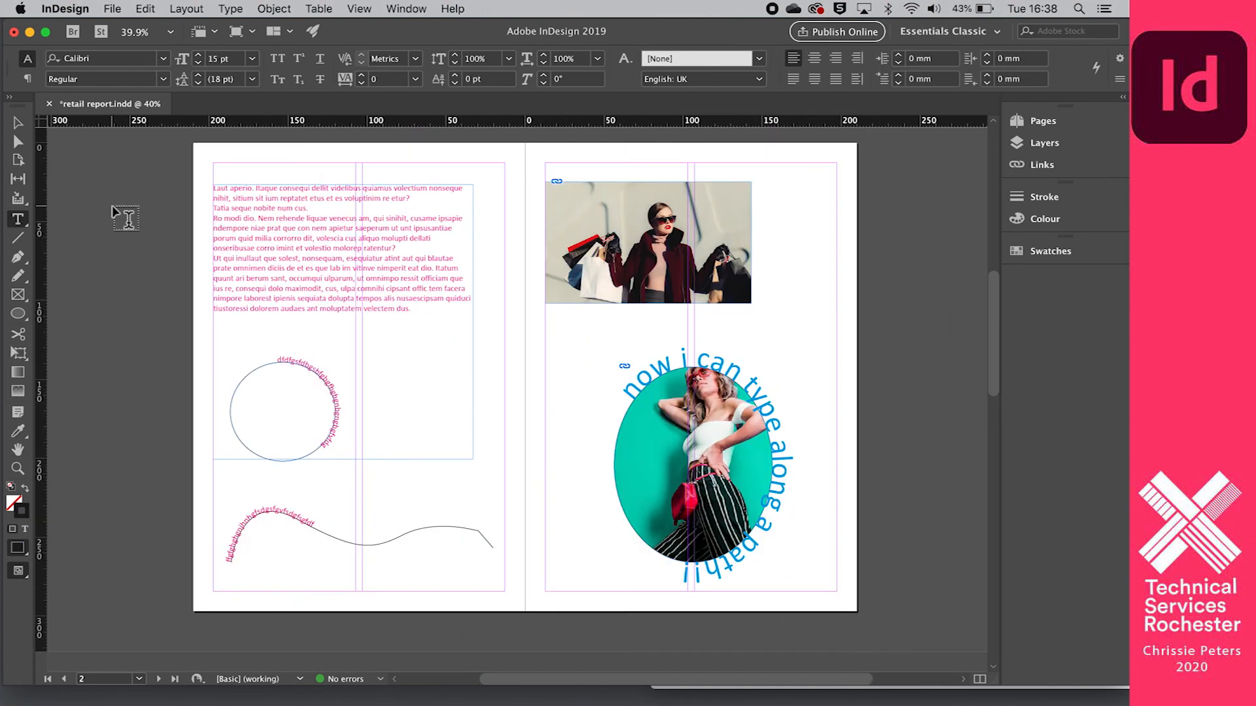
scroll(113, 210, down, 14)
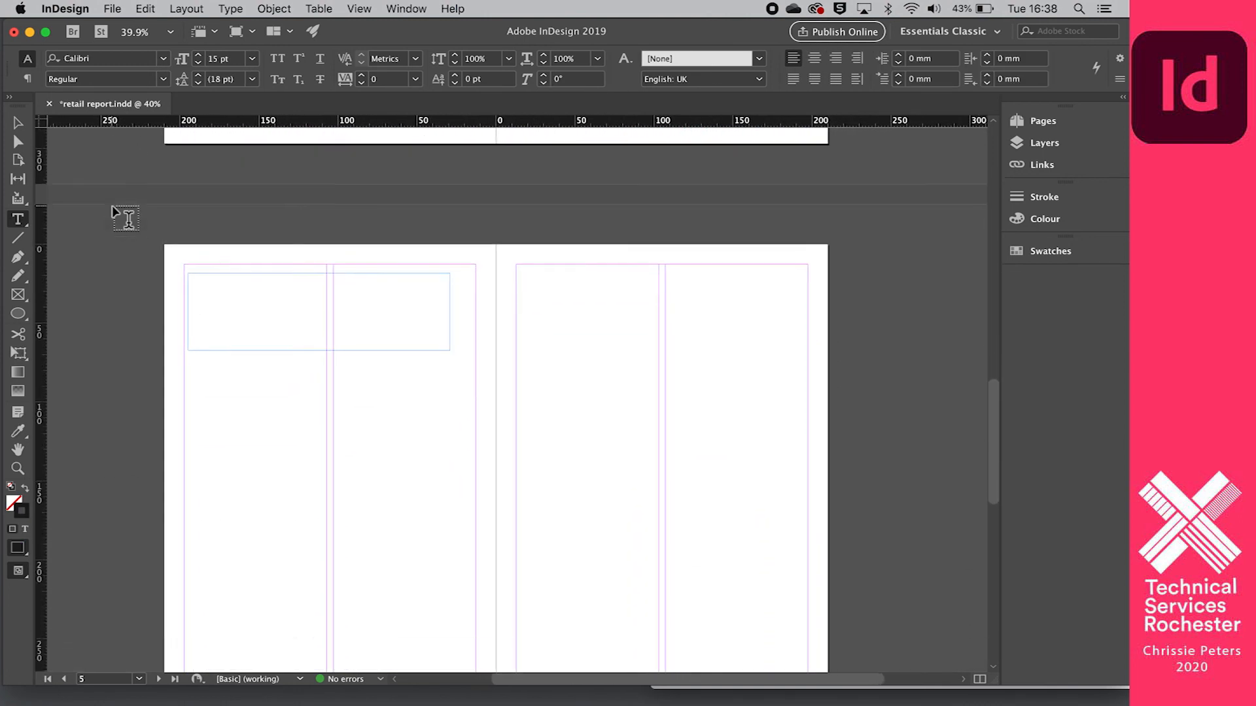
- Draw a text frame about 164 by 96.5 mm below the empty frame on the blank spread's left page, fill in random letters, and select the frame
scroll(113, 210, down, 3)
scroll(112, 211, left, 1)
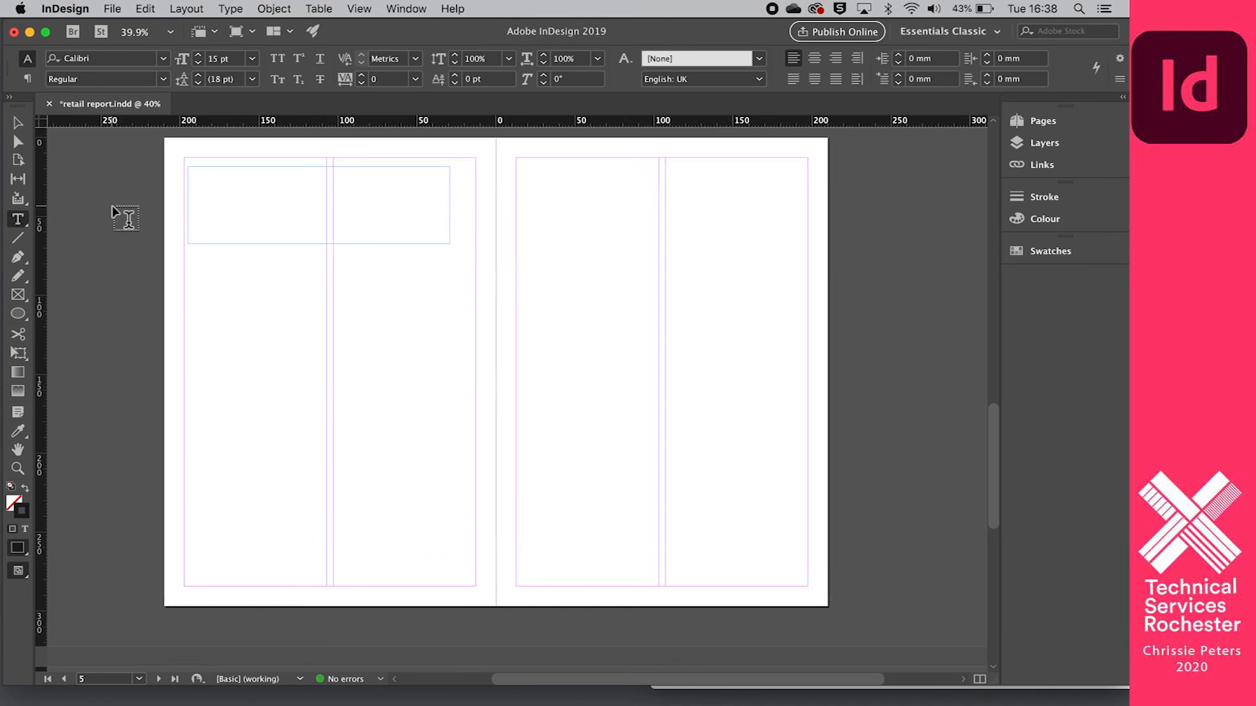
scroll(113, 211, up, 1)
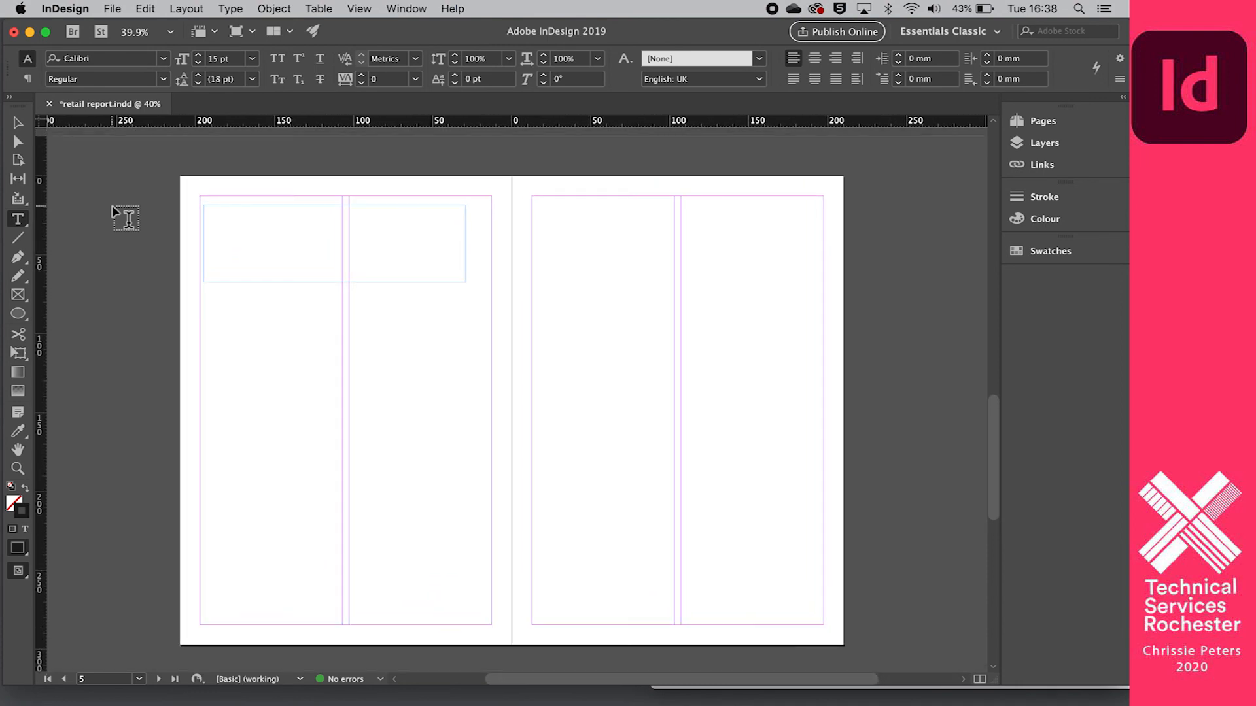
click(19, 222)
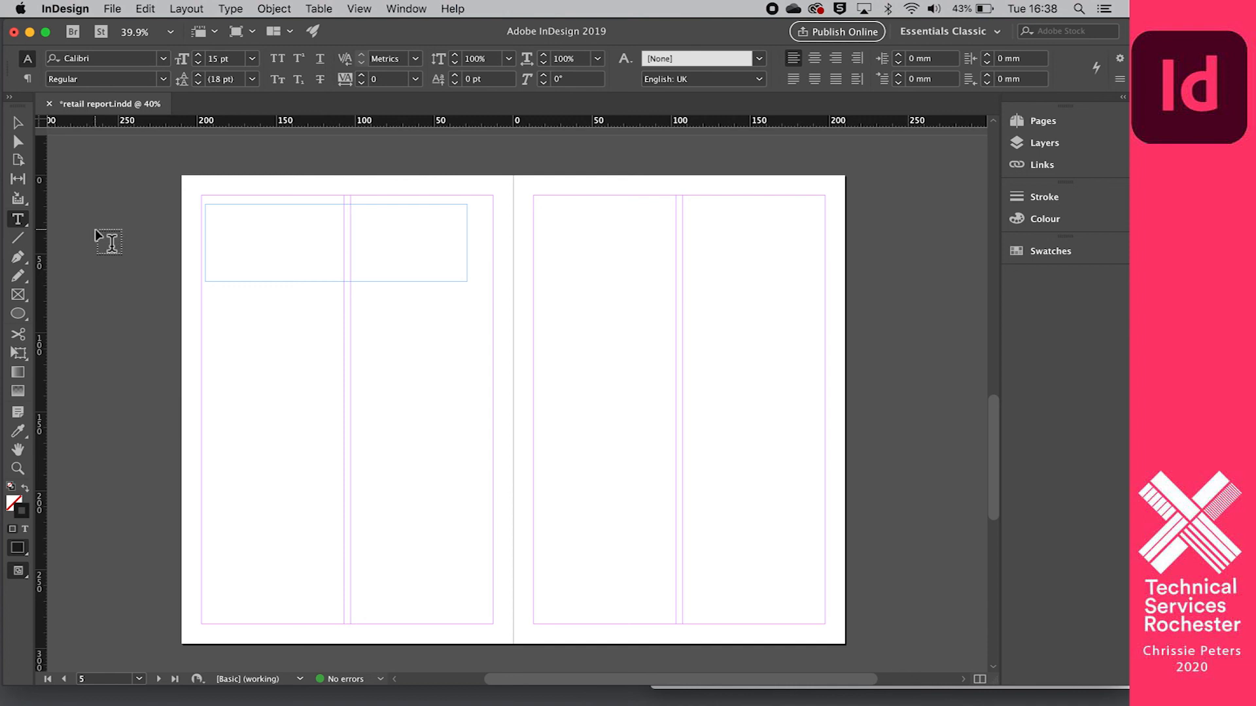
click(260, 350)
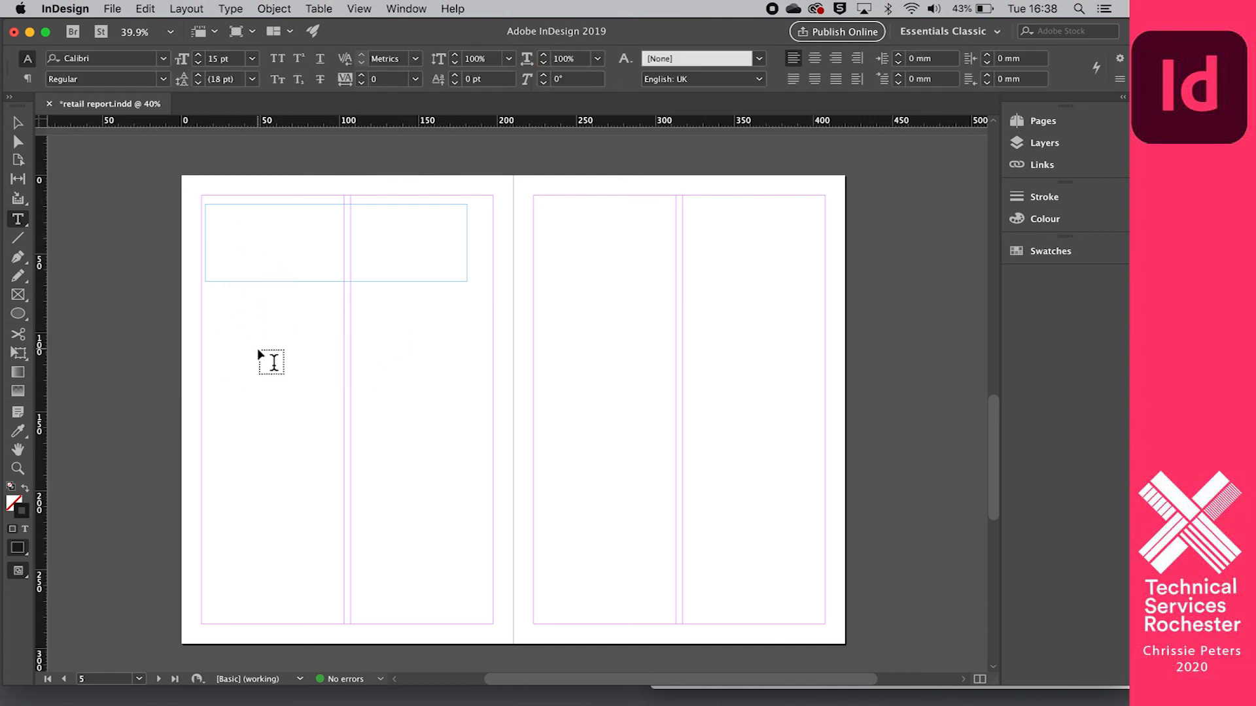
key(f)
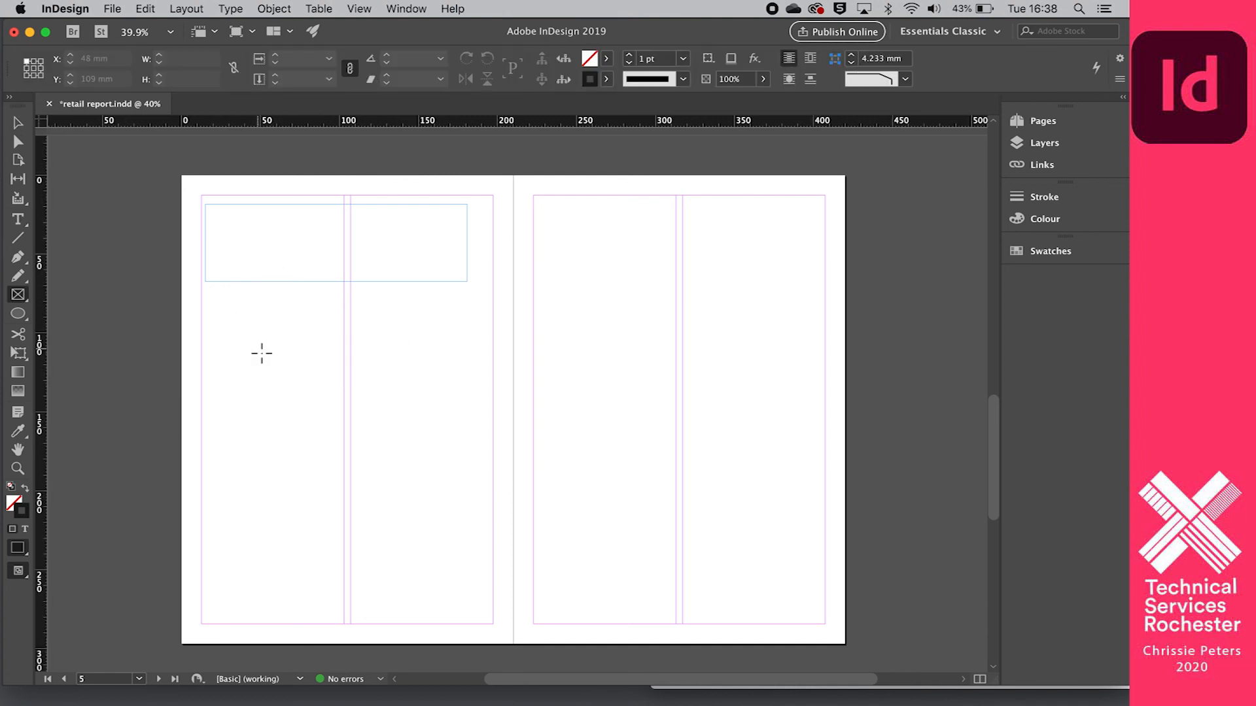
click(19, 220)
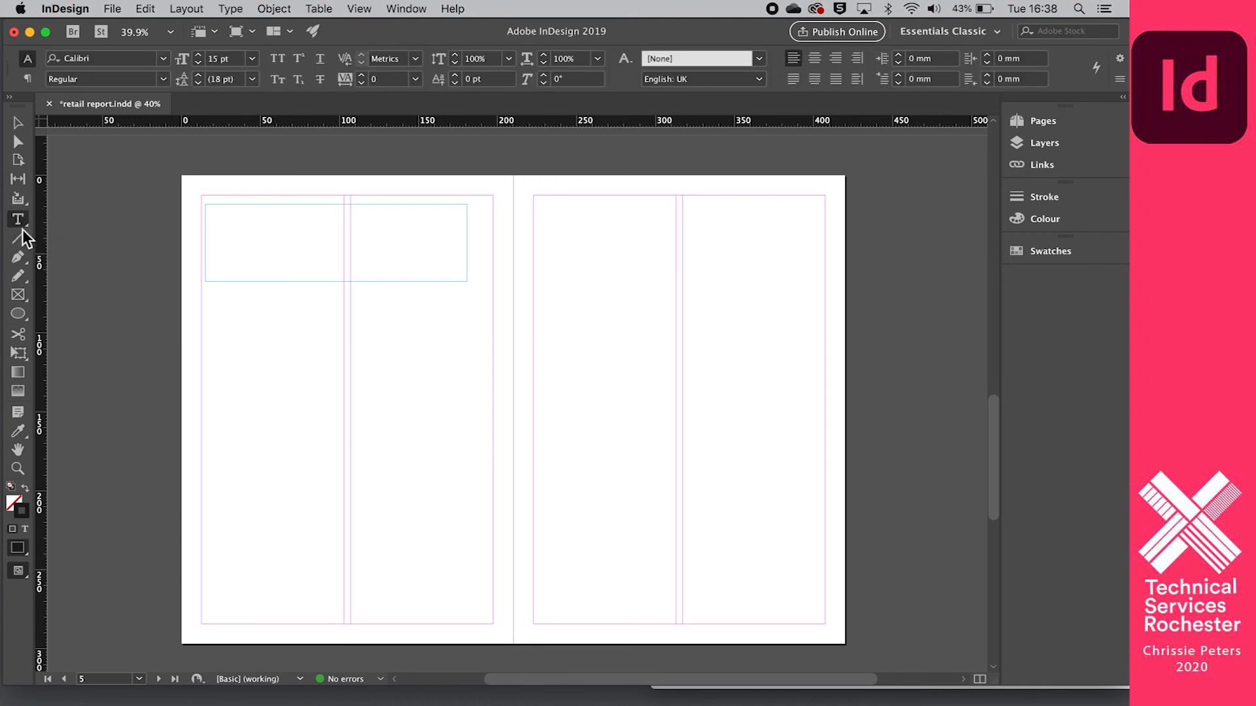
drag(210, 310, 469, 462)
text(vffsgsfdgdsfgbfdsgf)
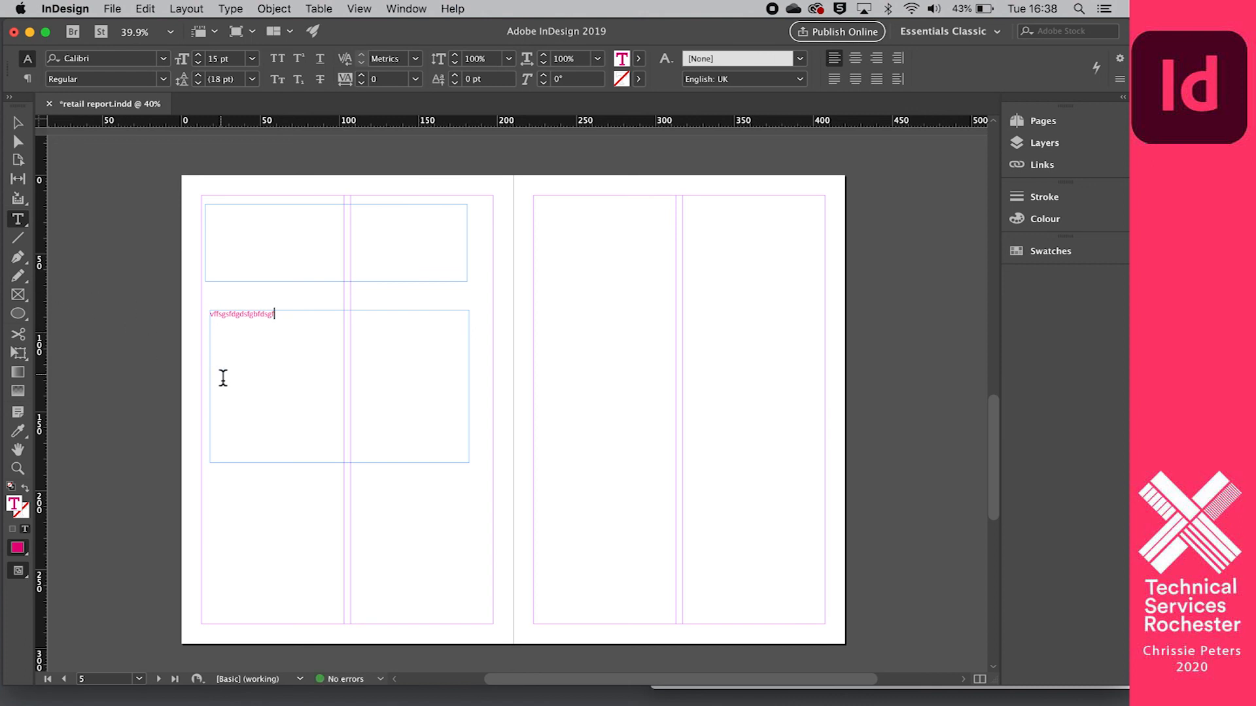
click(17, 121)
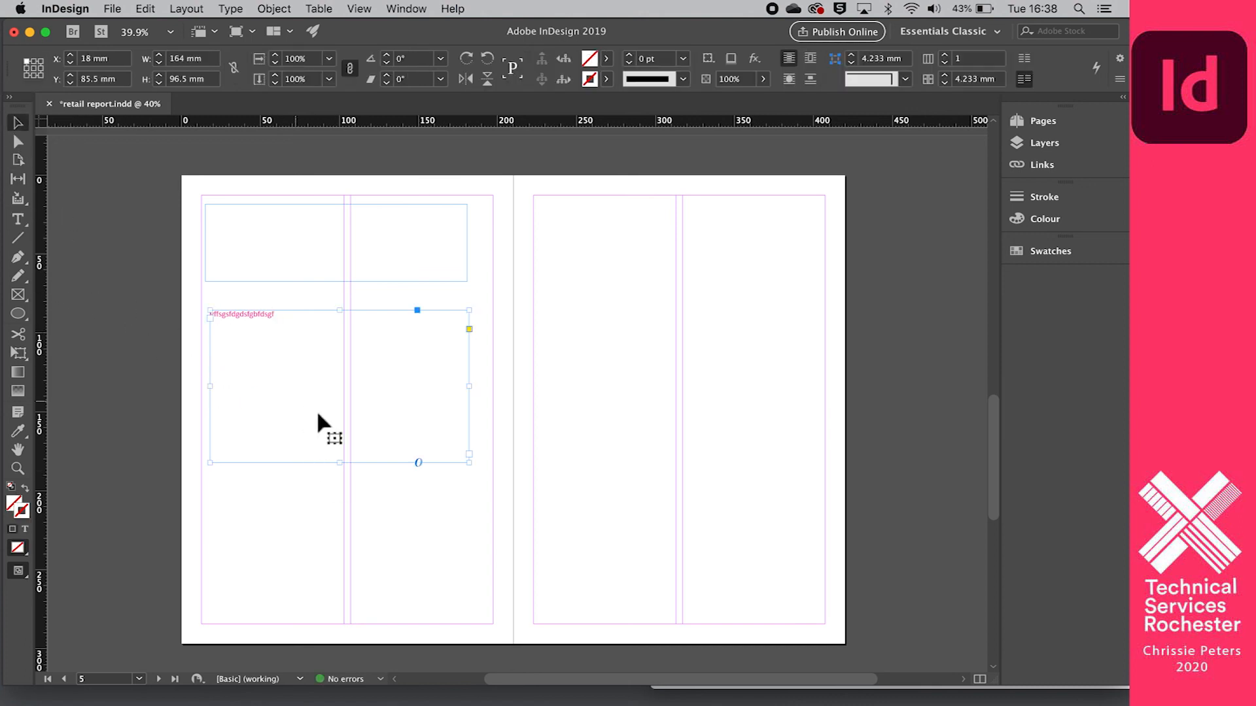
click(341, 466)
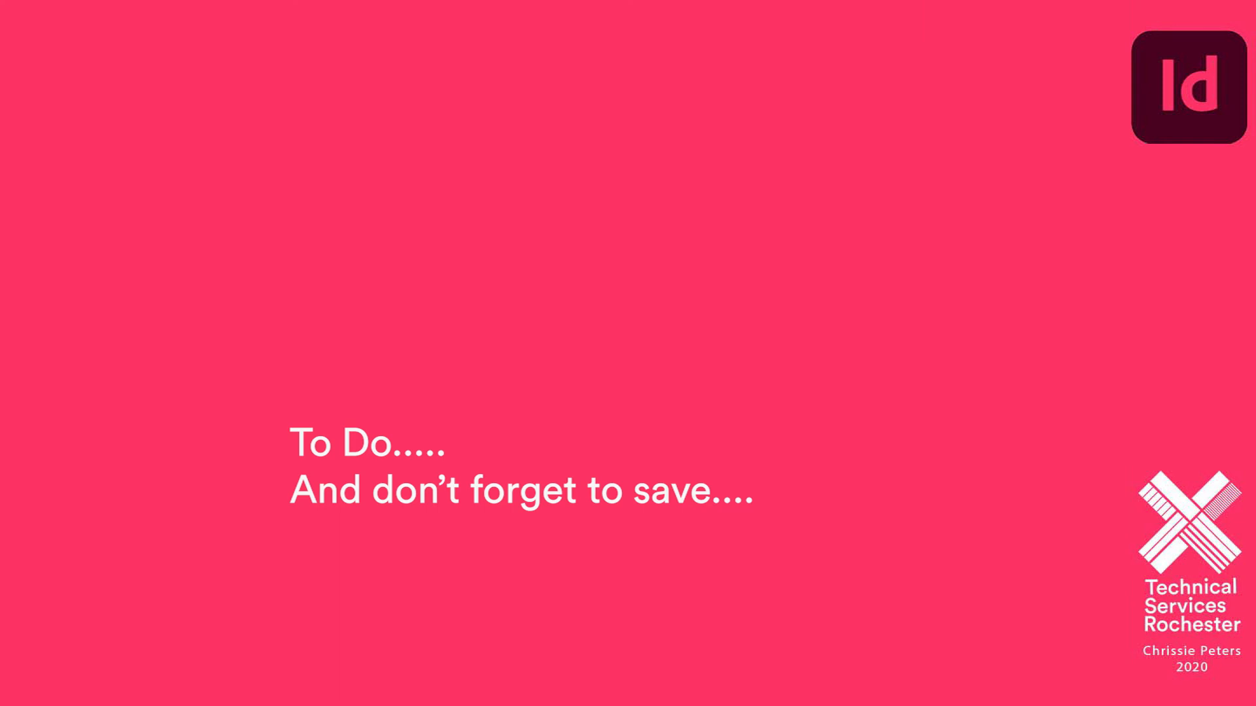
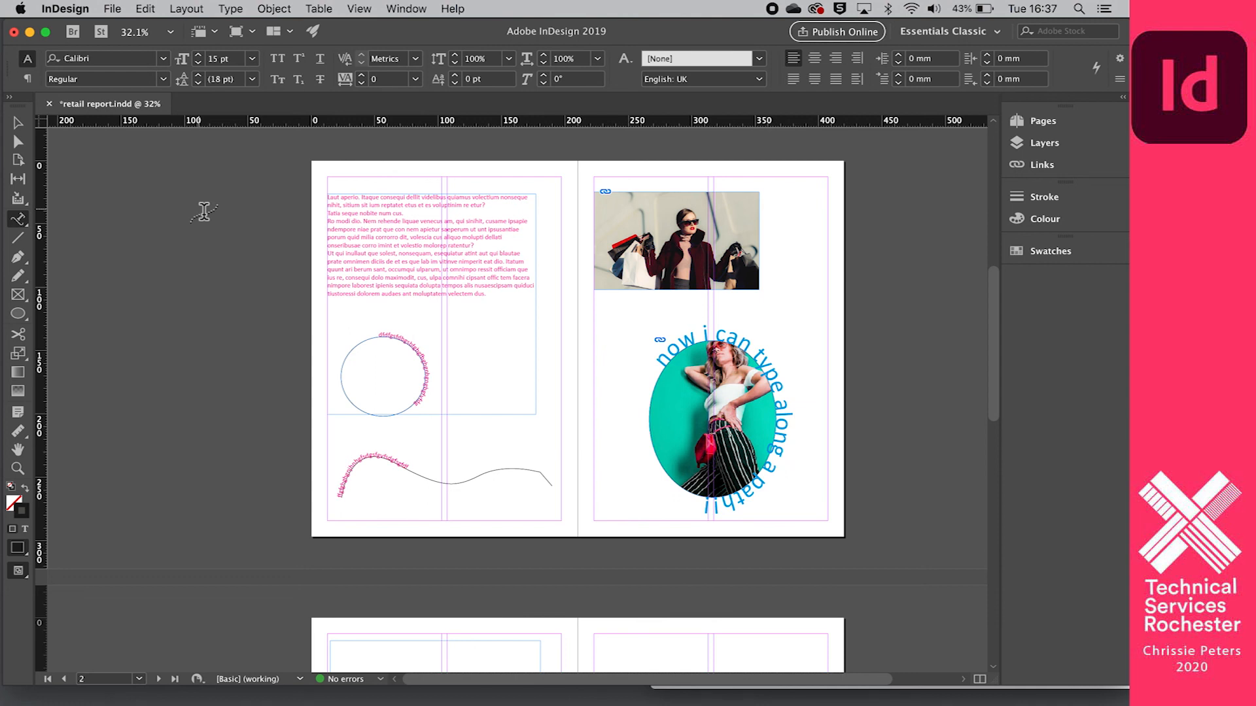
scroll(204, 211, down, 3)
scroll(204, 211, down, 3)
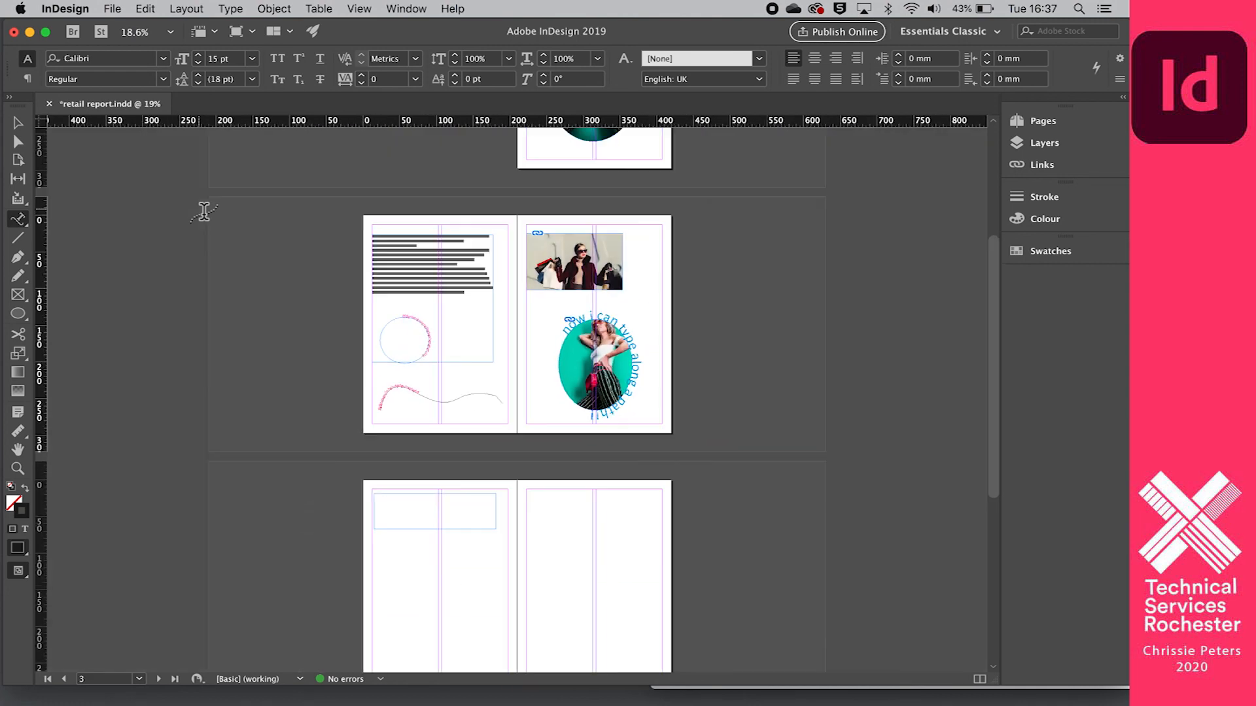
scroll(204, 212, up, 3)
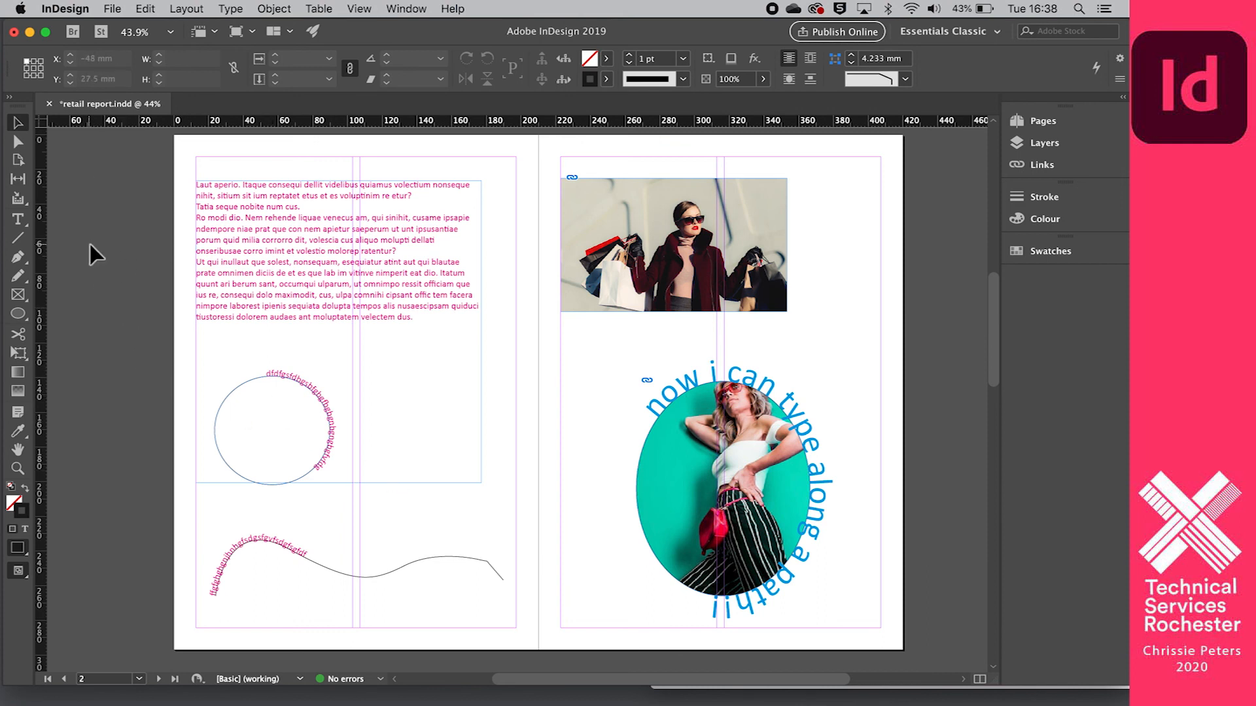
- Save the document with Save As to the Desktop as "retail report" in the InDesign CC 2019 document format
click(111, 10)
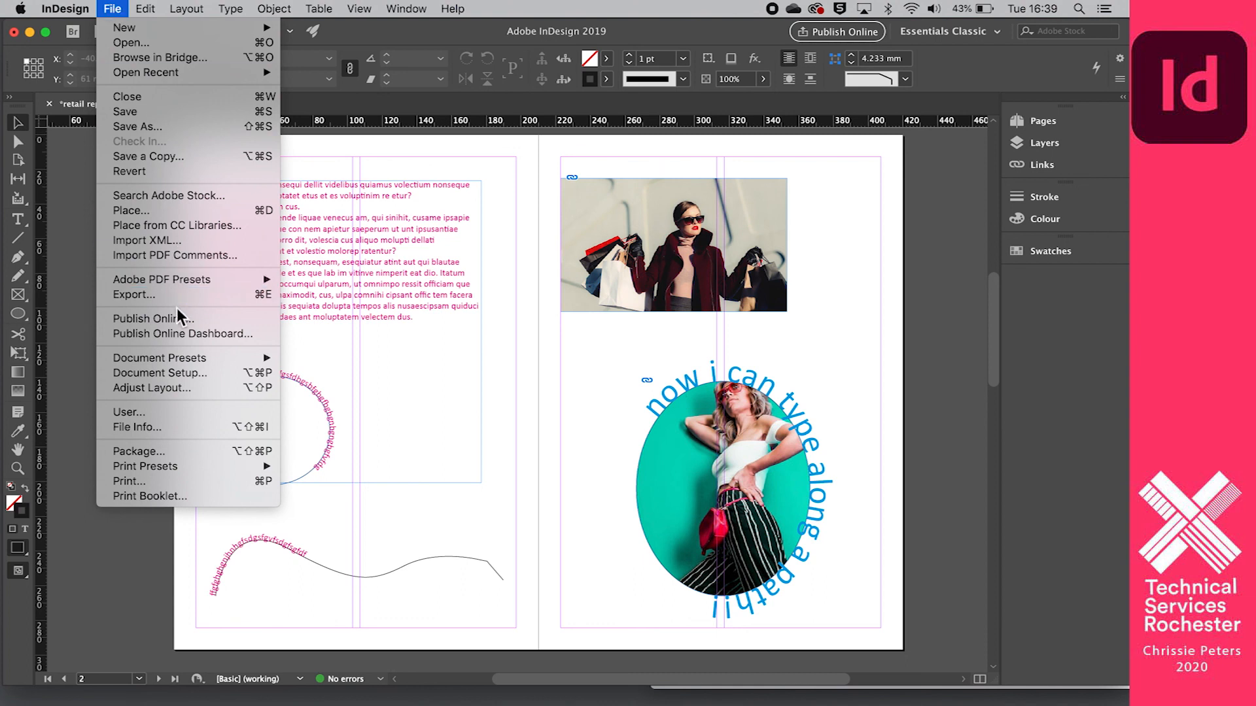
click(158, 128)
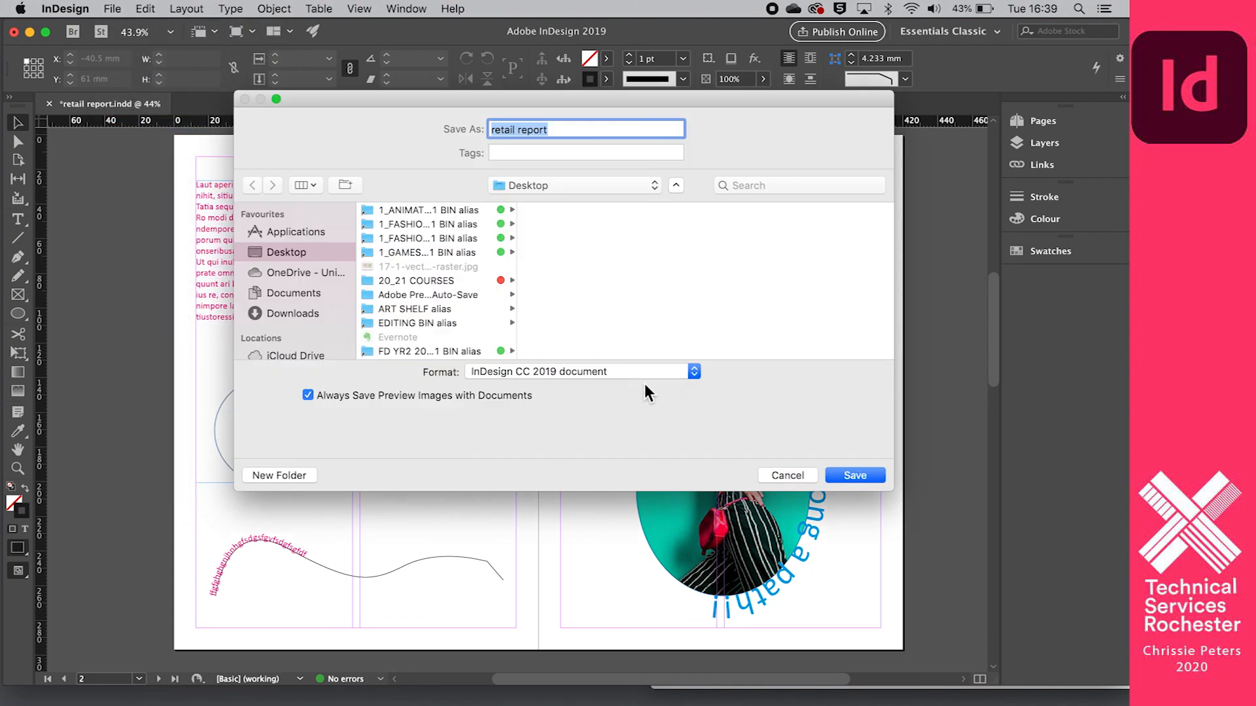
click(693, 371)
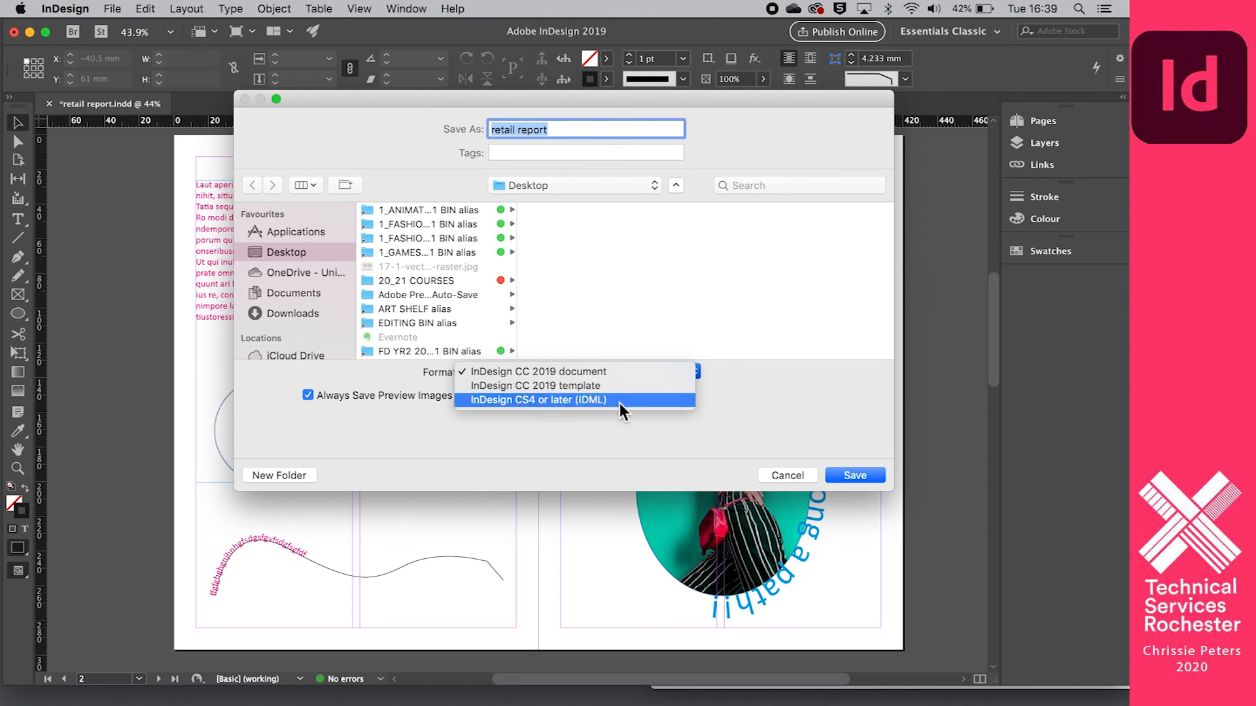
click(850, 477)
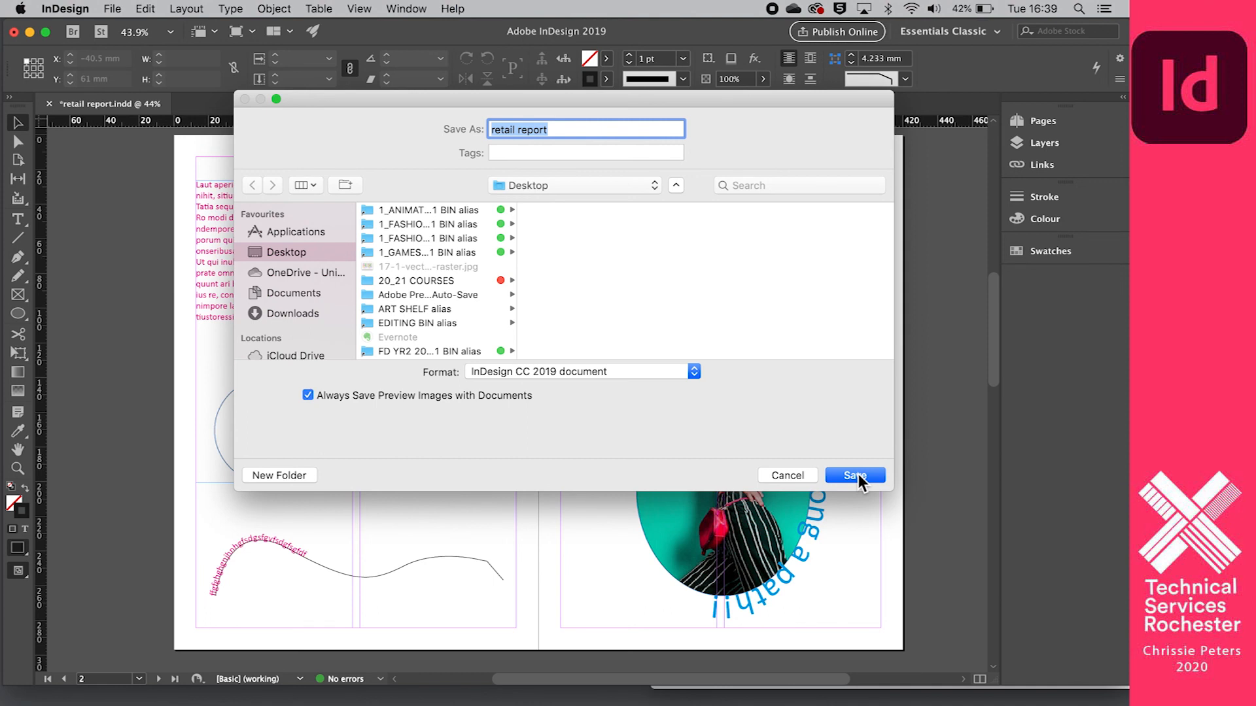
click(858, 474)
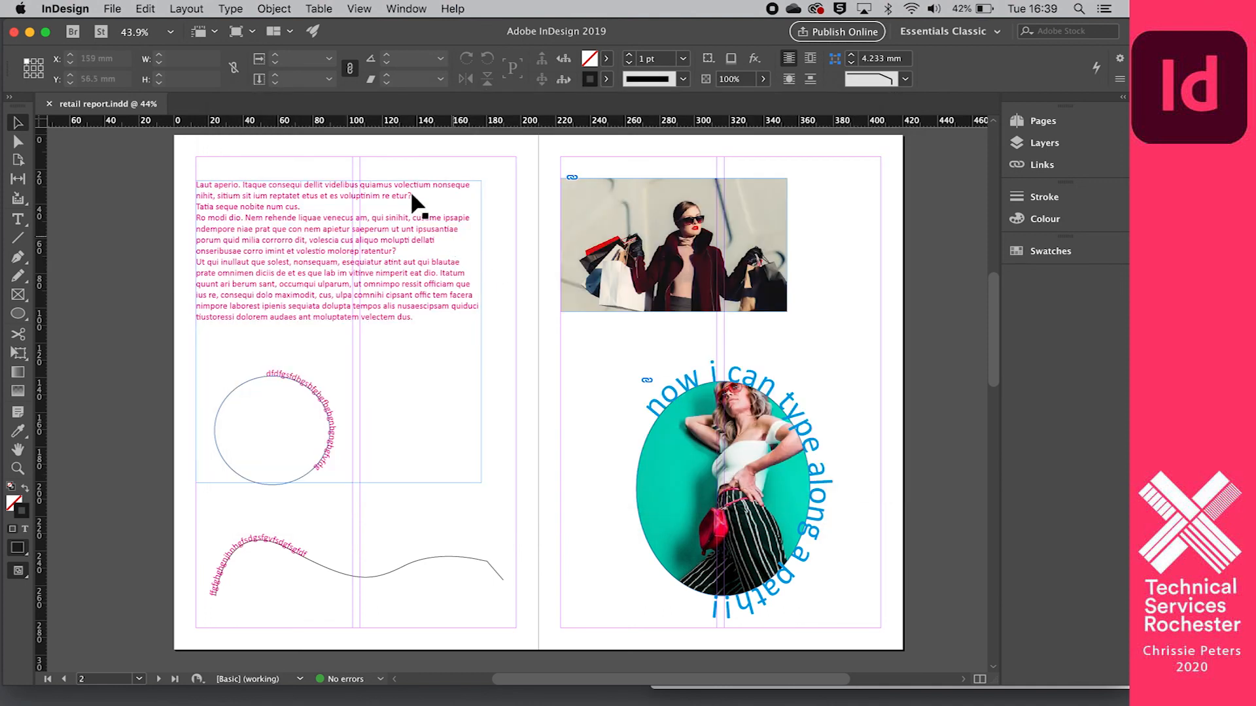